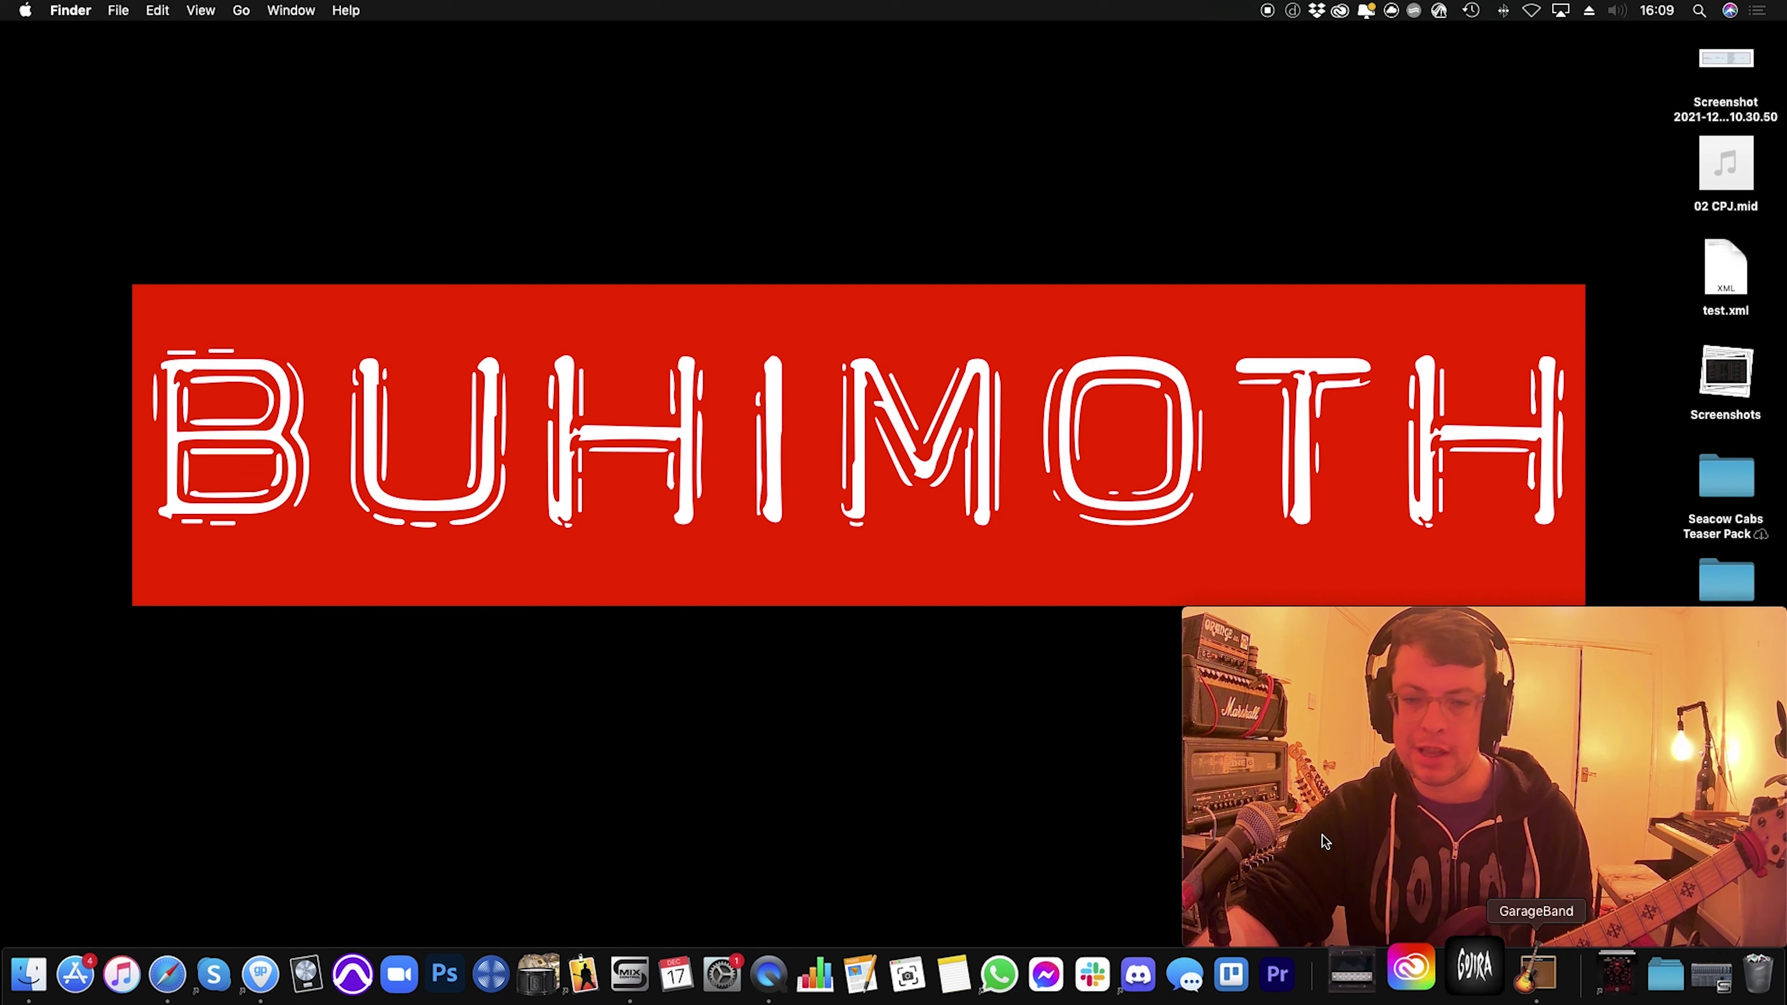
Step: Move the webcam preview to the lower left and open the Guitar tones stack from the Dock
left_click_drag(1340, 619, 162, 617)
left_click(1707, 810)
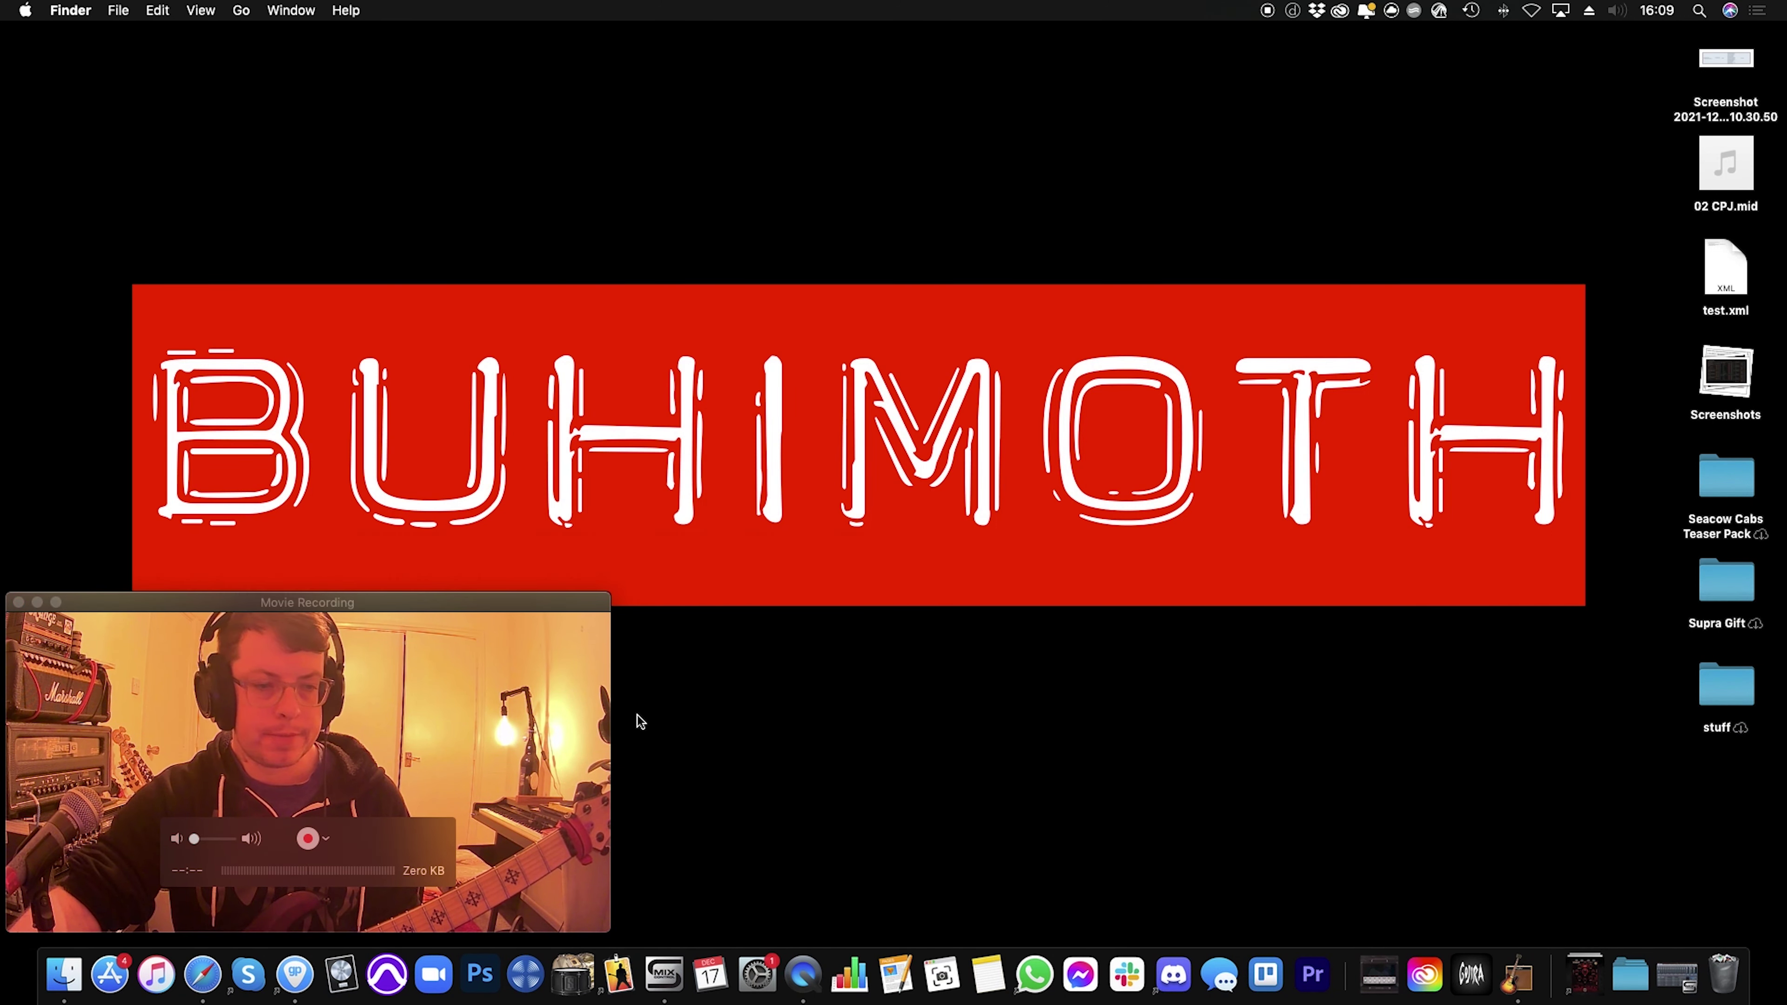
left_click(479, 705)
left_click(901, 698)
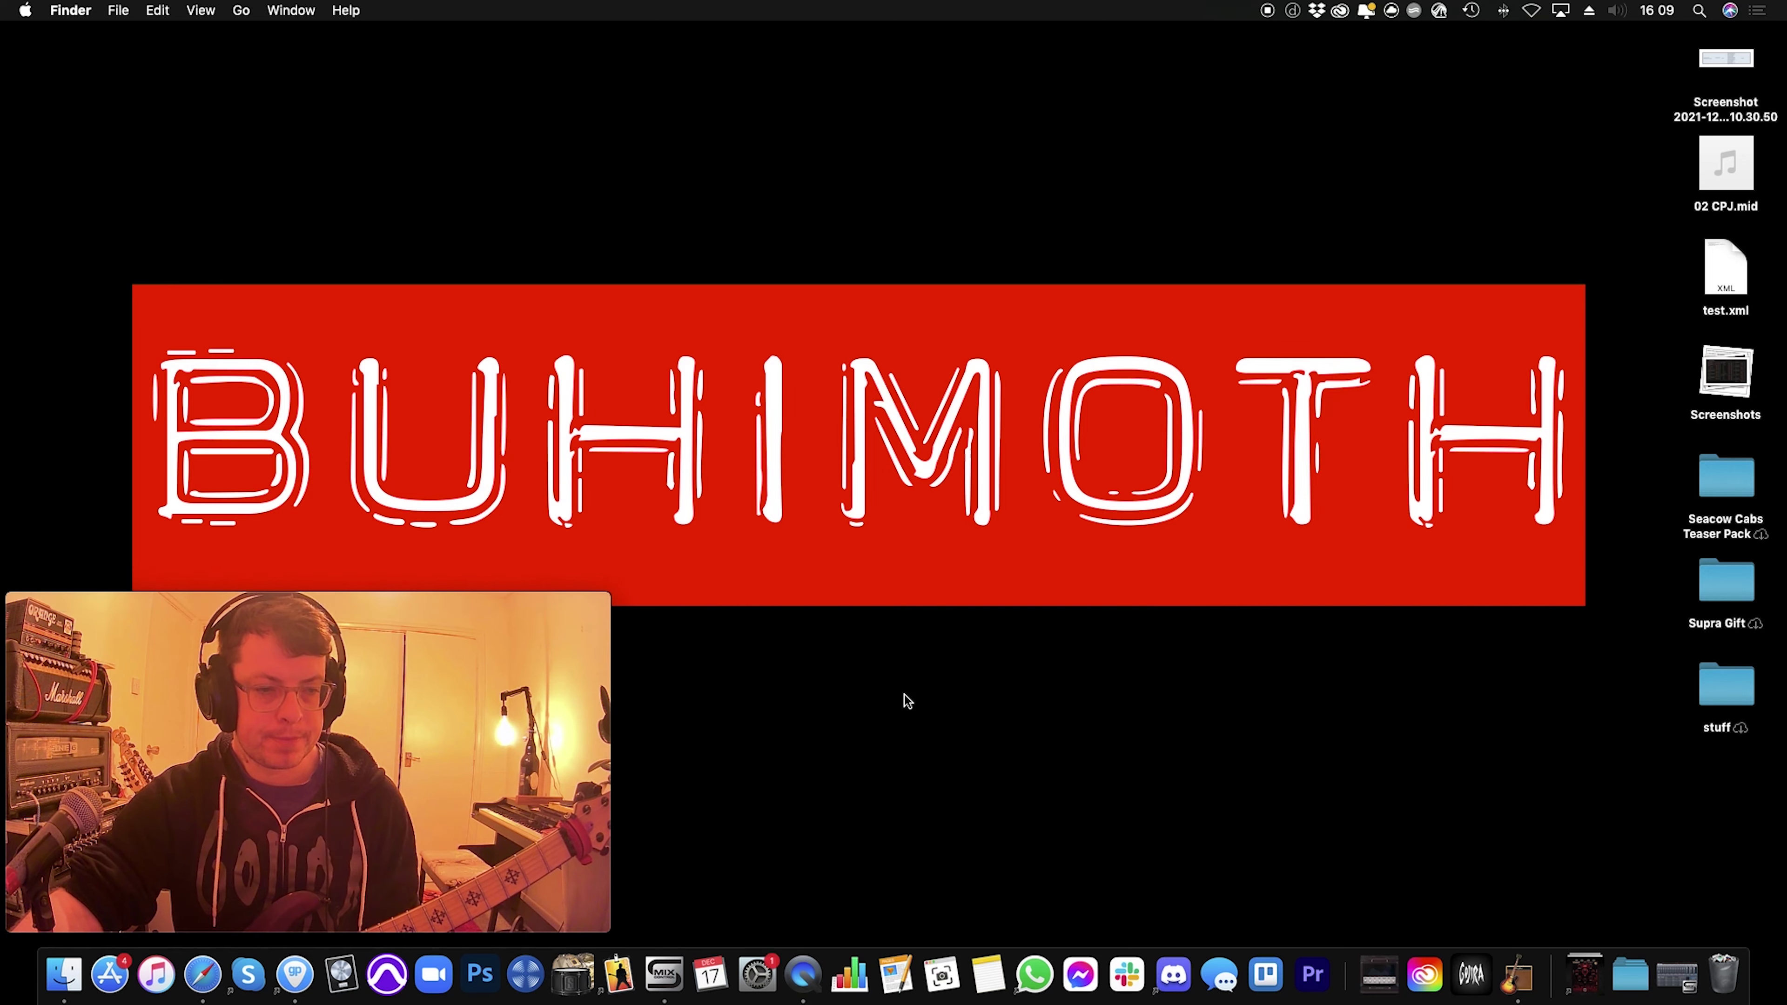
left_click(1573, 981)
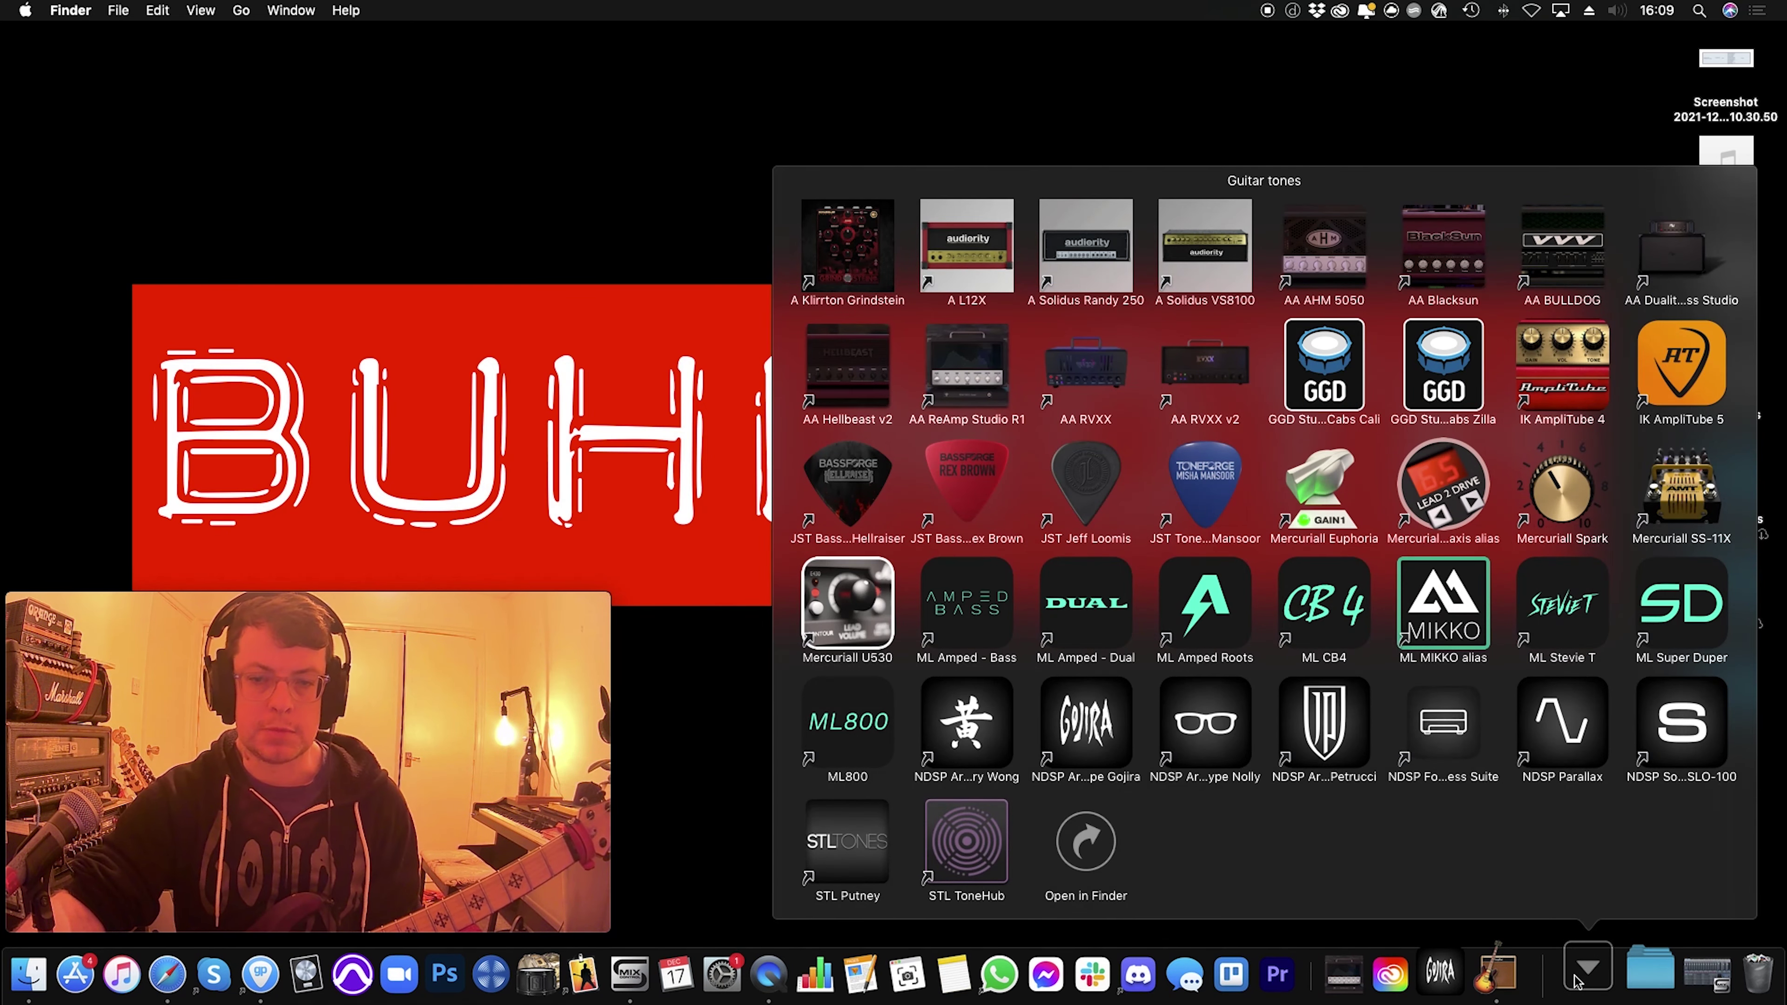
Step: Launch NDSP Archetype Petrucci and cycle through the wooden, purple, dark and white amp models
left_click(1334, 728)
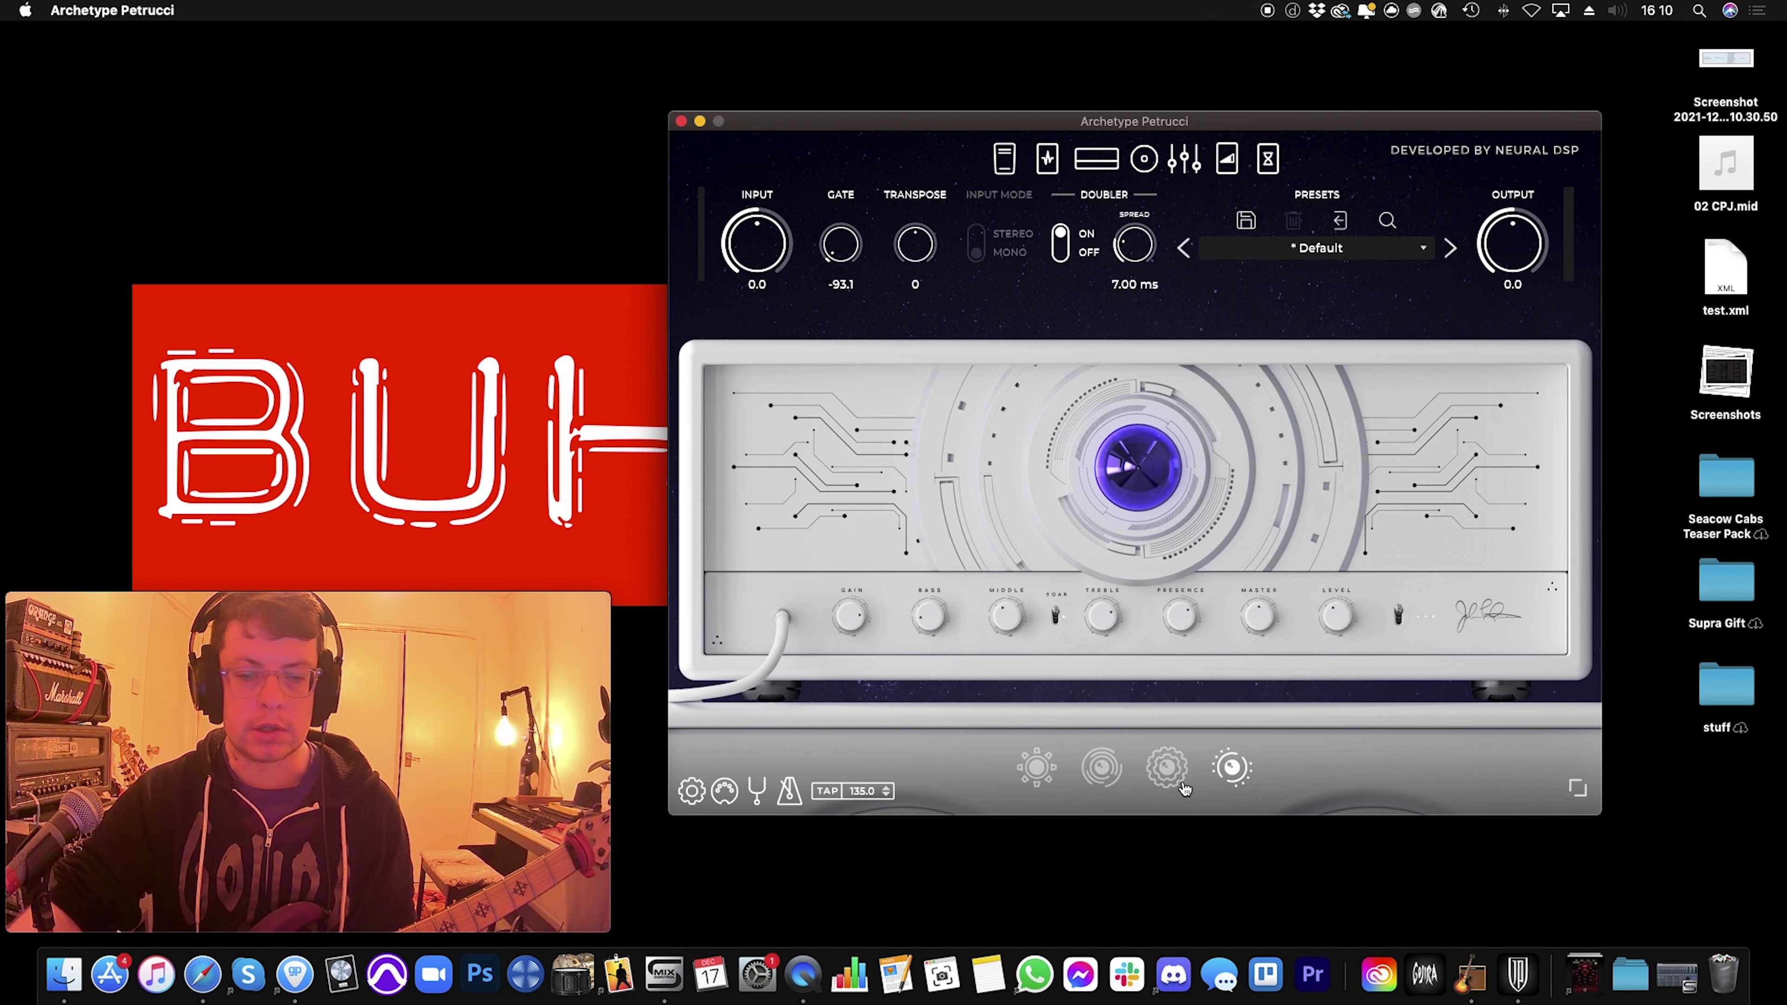
left_click(1029, 774)
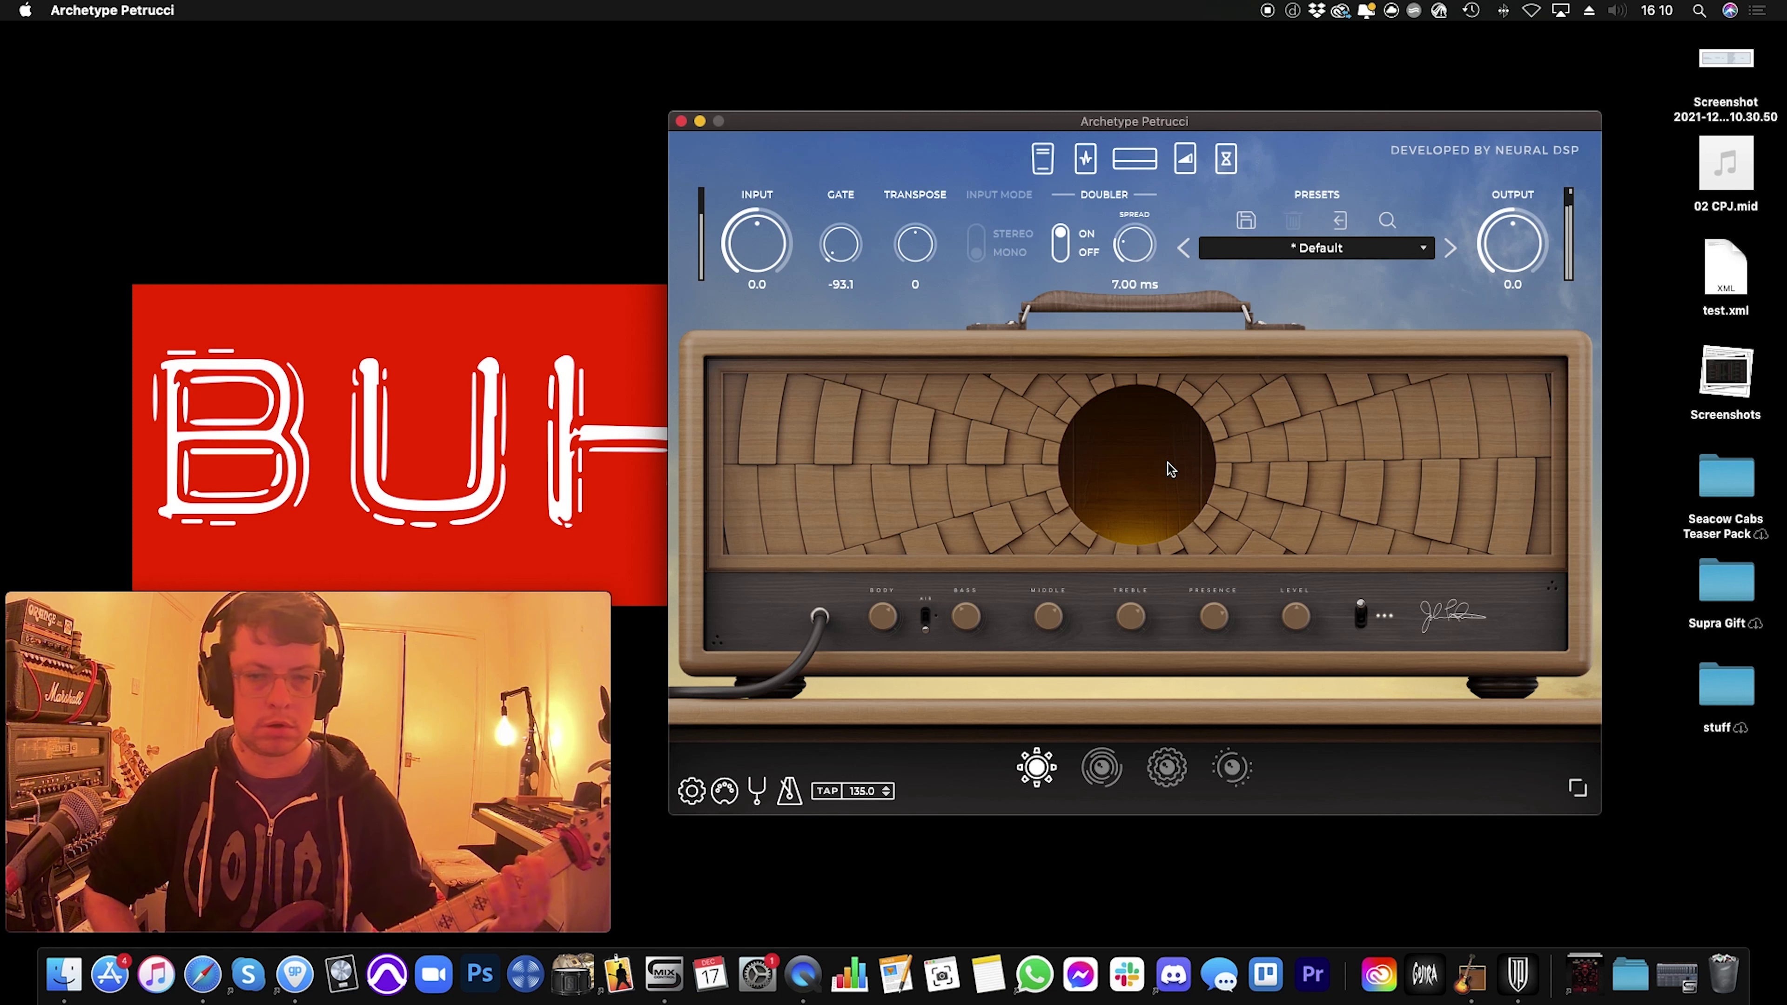
left_click(1102, 768)
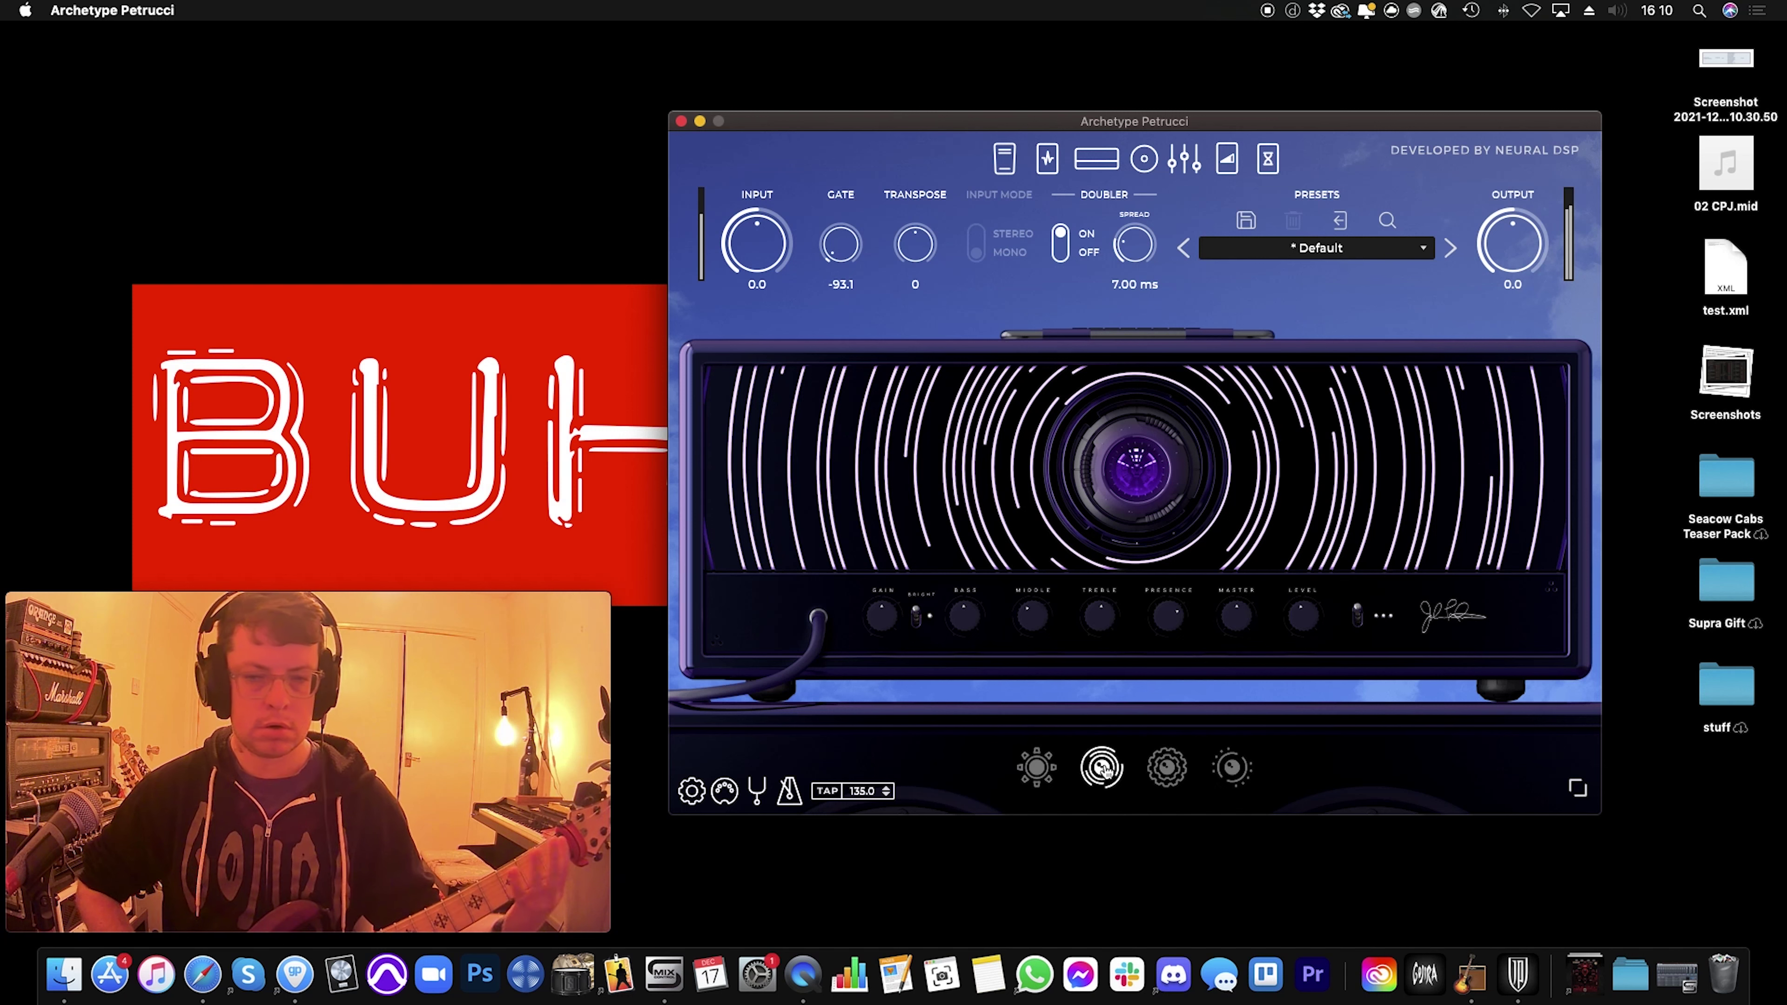
left_click(1167, 769)
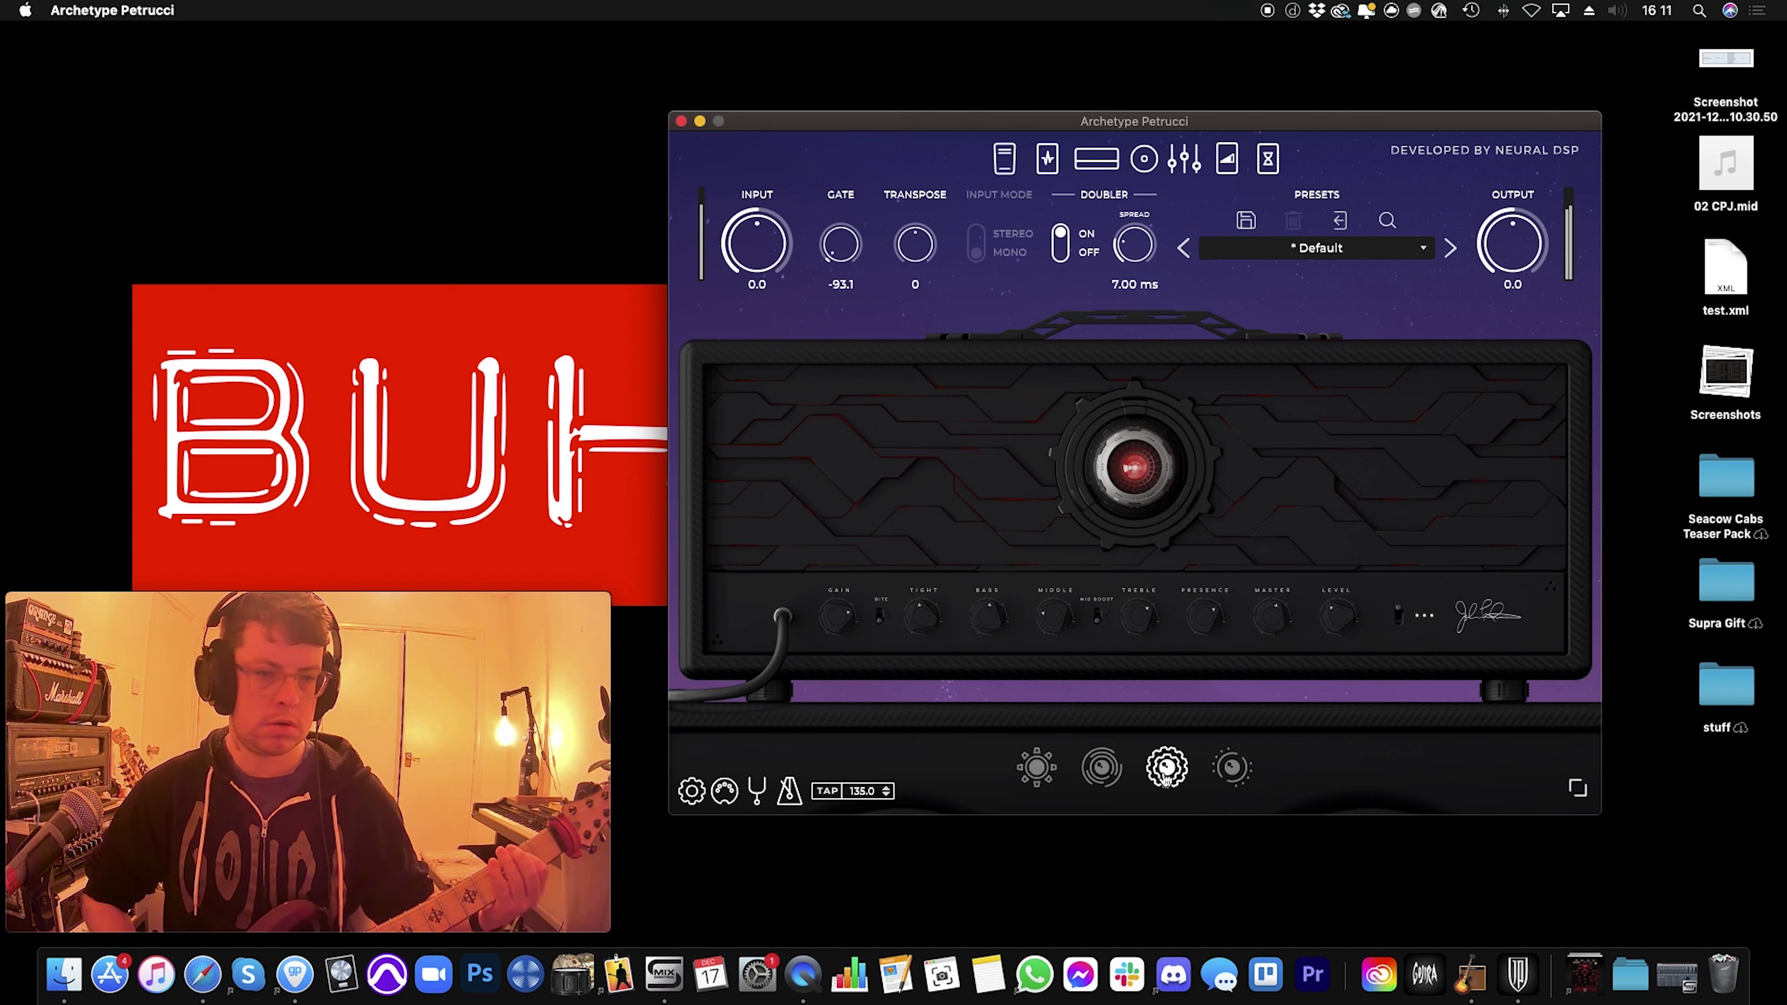
left_click(1230, 772)
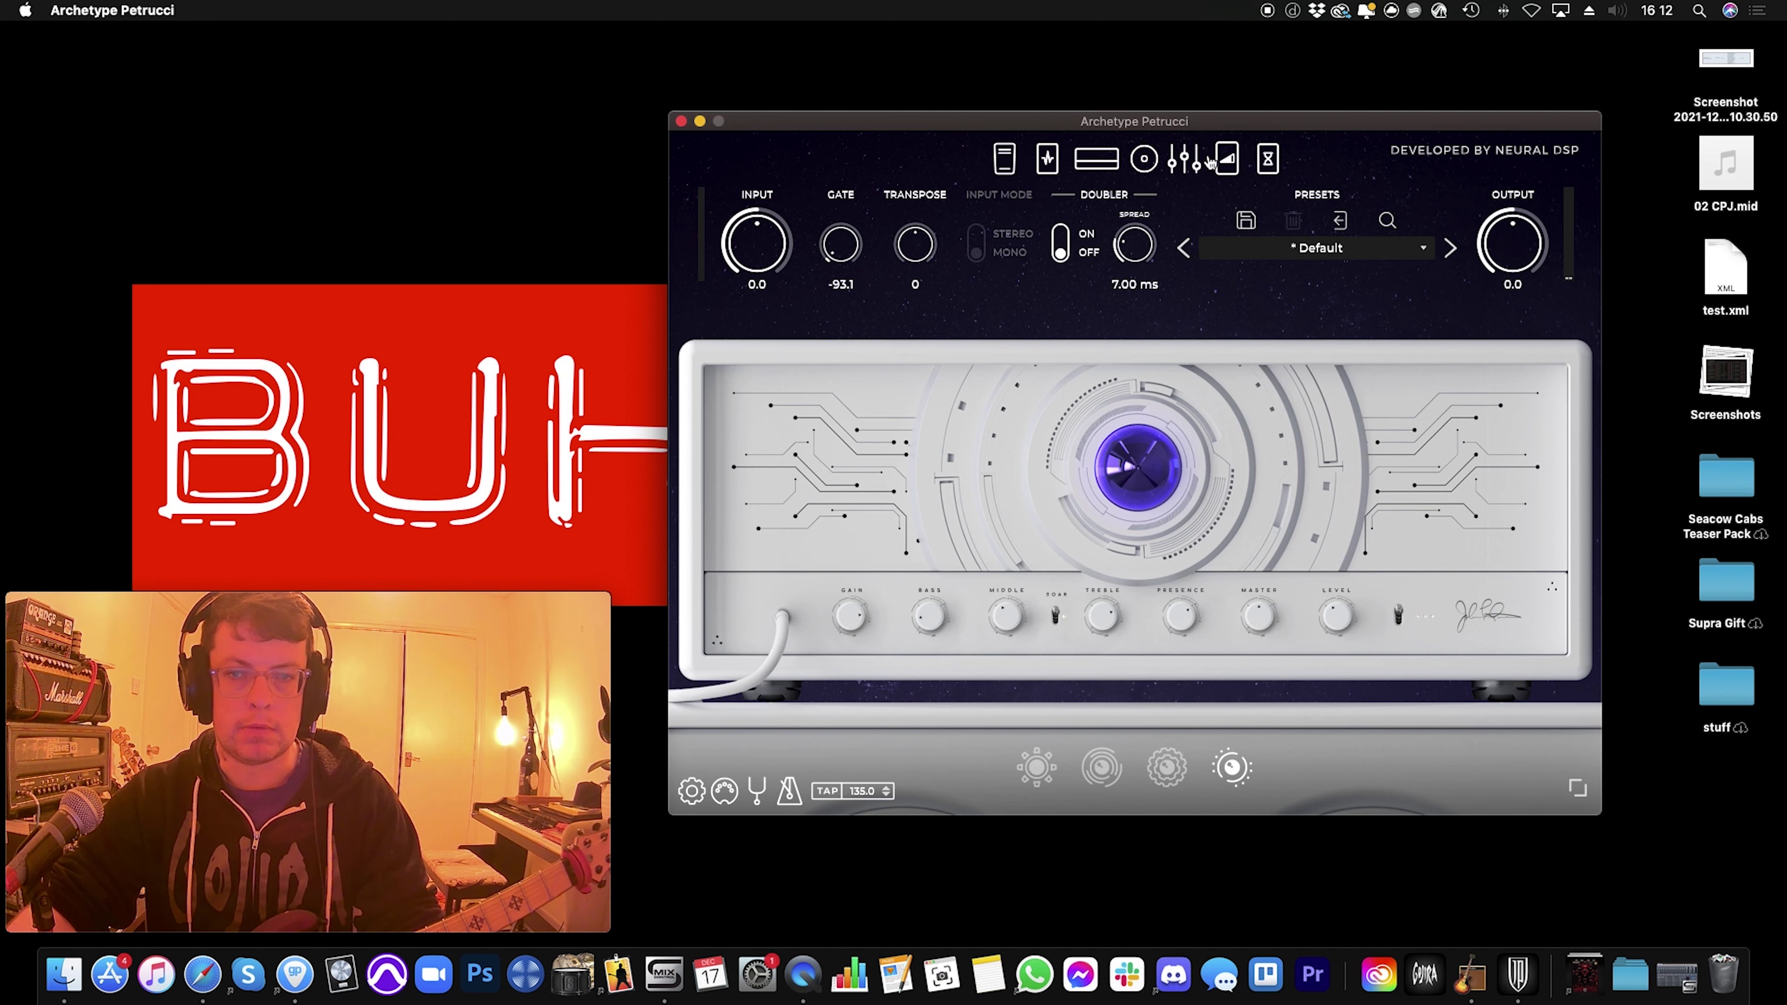
Step: Browse the wah/compressor pre-effects, check the Wah Position options, and view the stomp pedals
left_click(1006, 162)
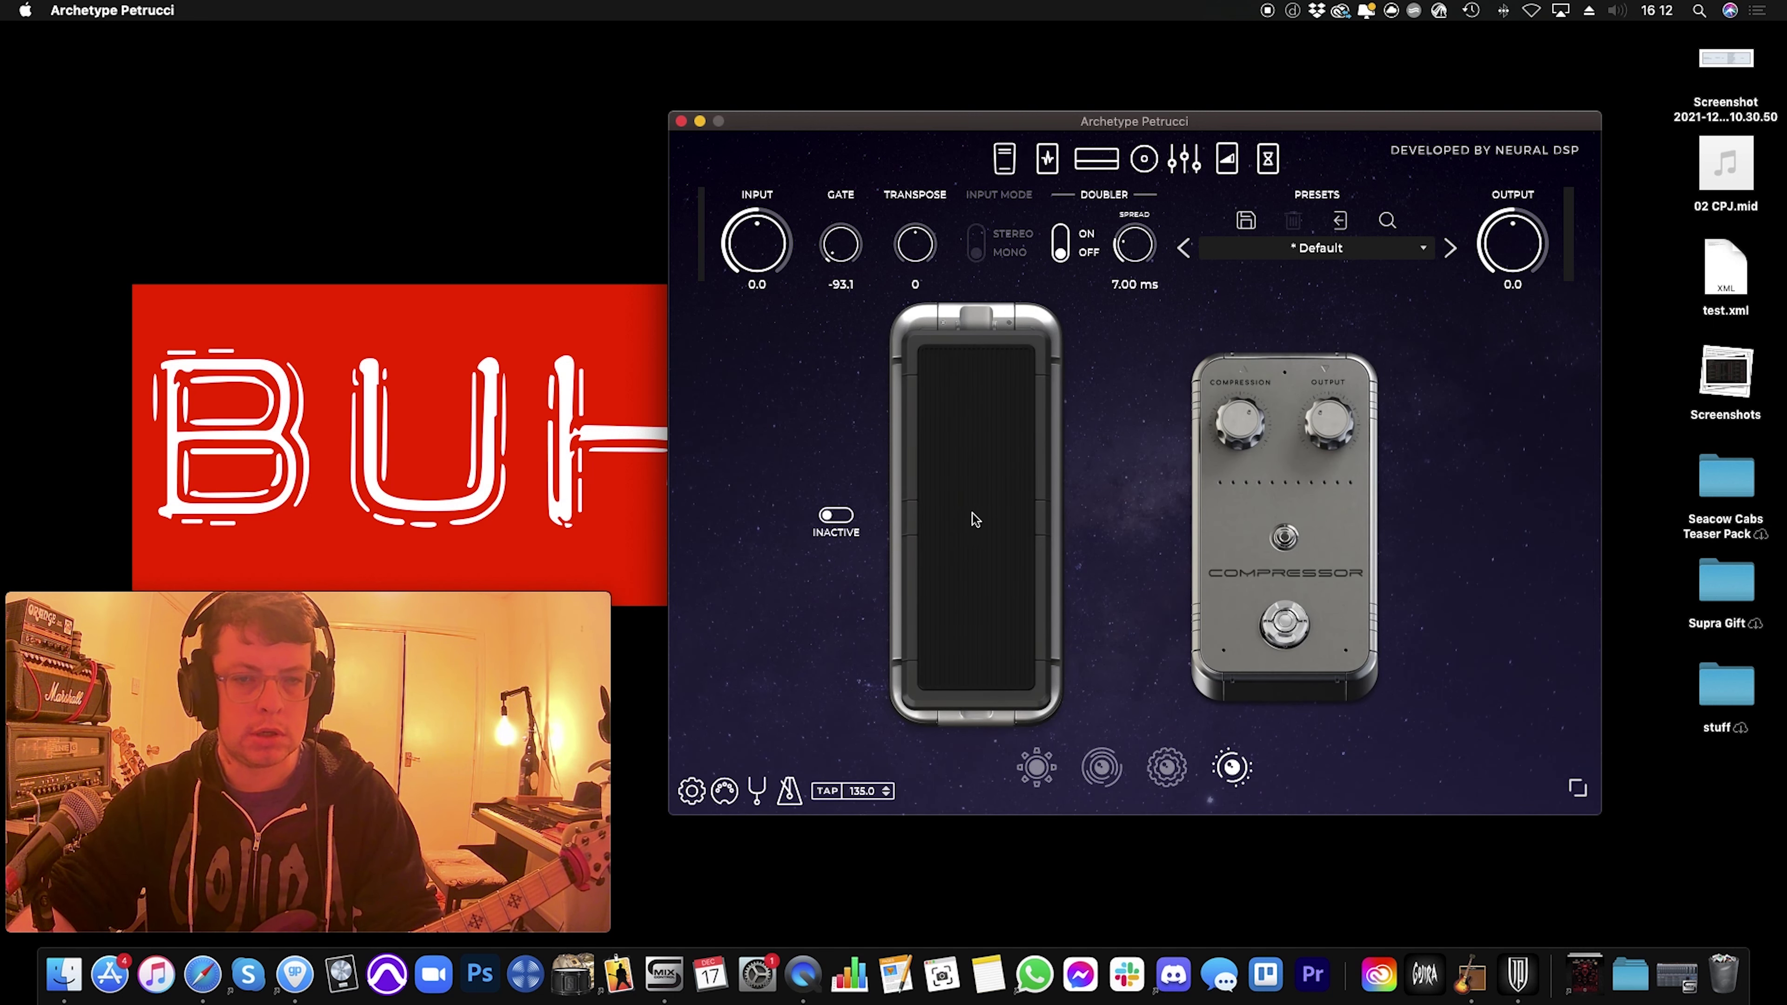
left_click(981, 596)
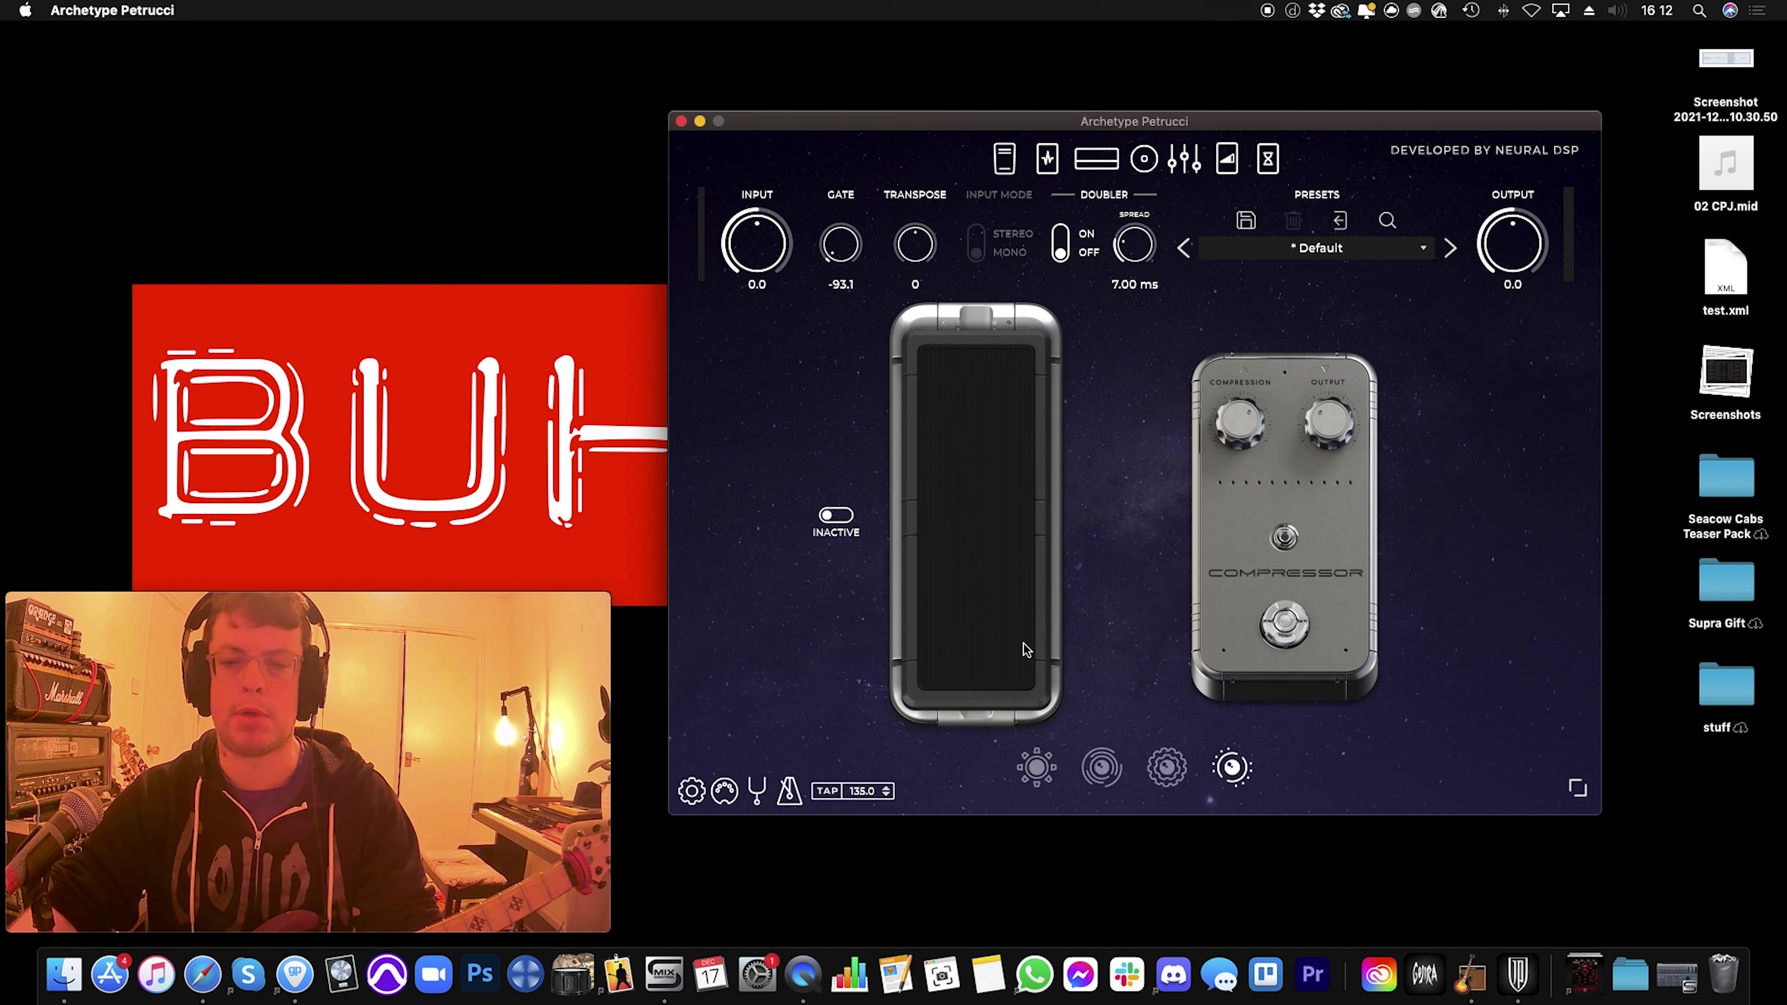
right_click(998, 313)
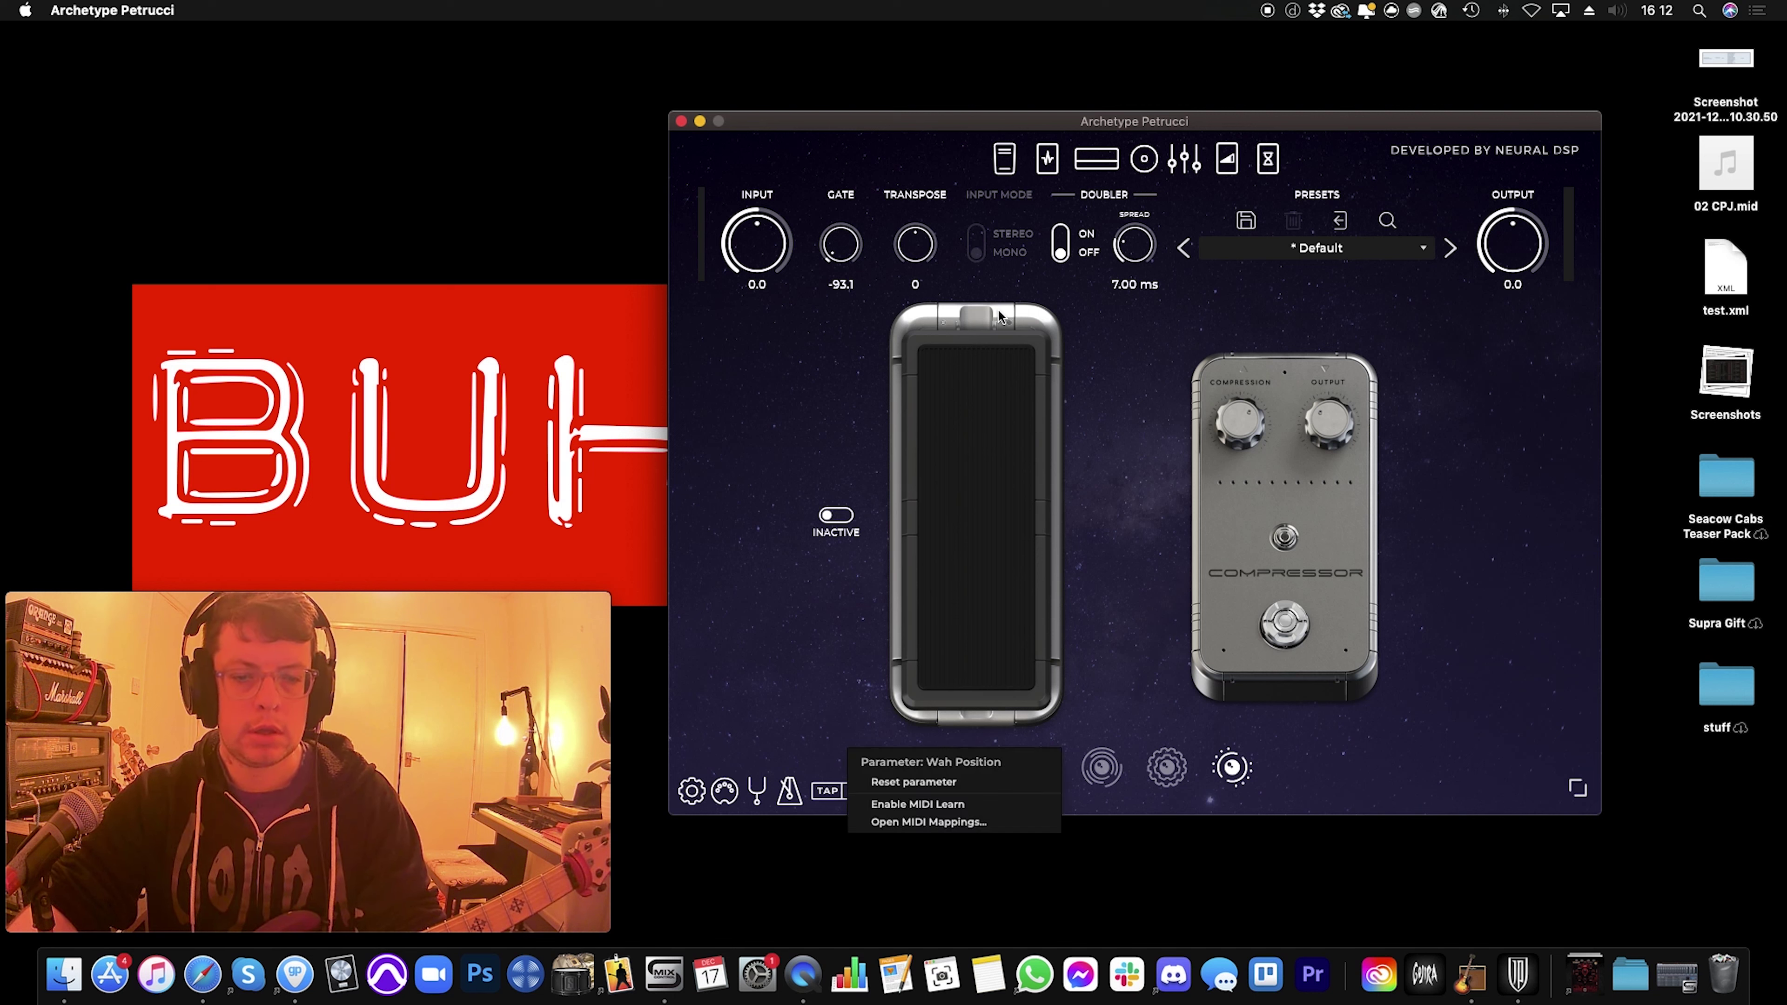
left_click(1067, 373)
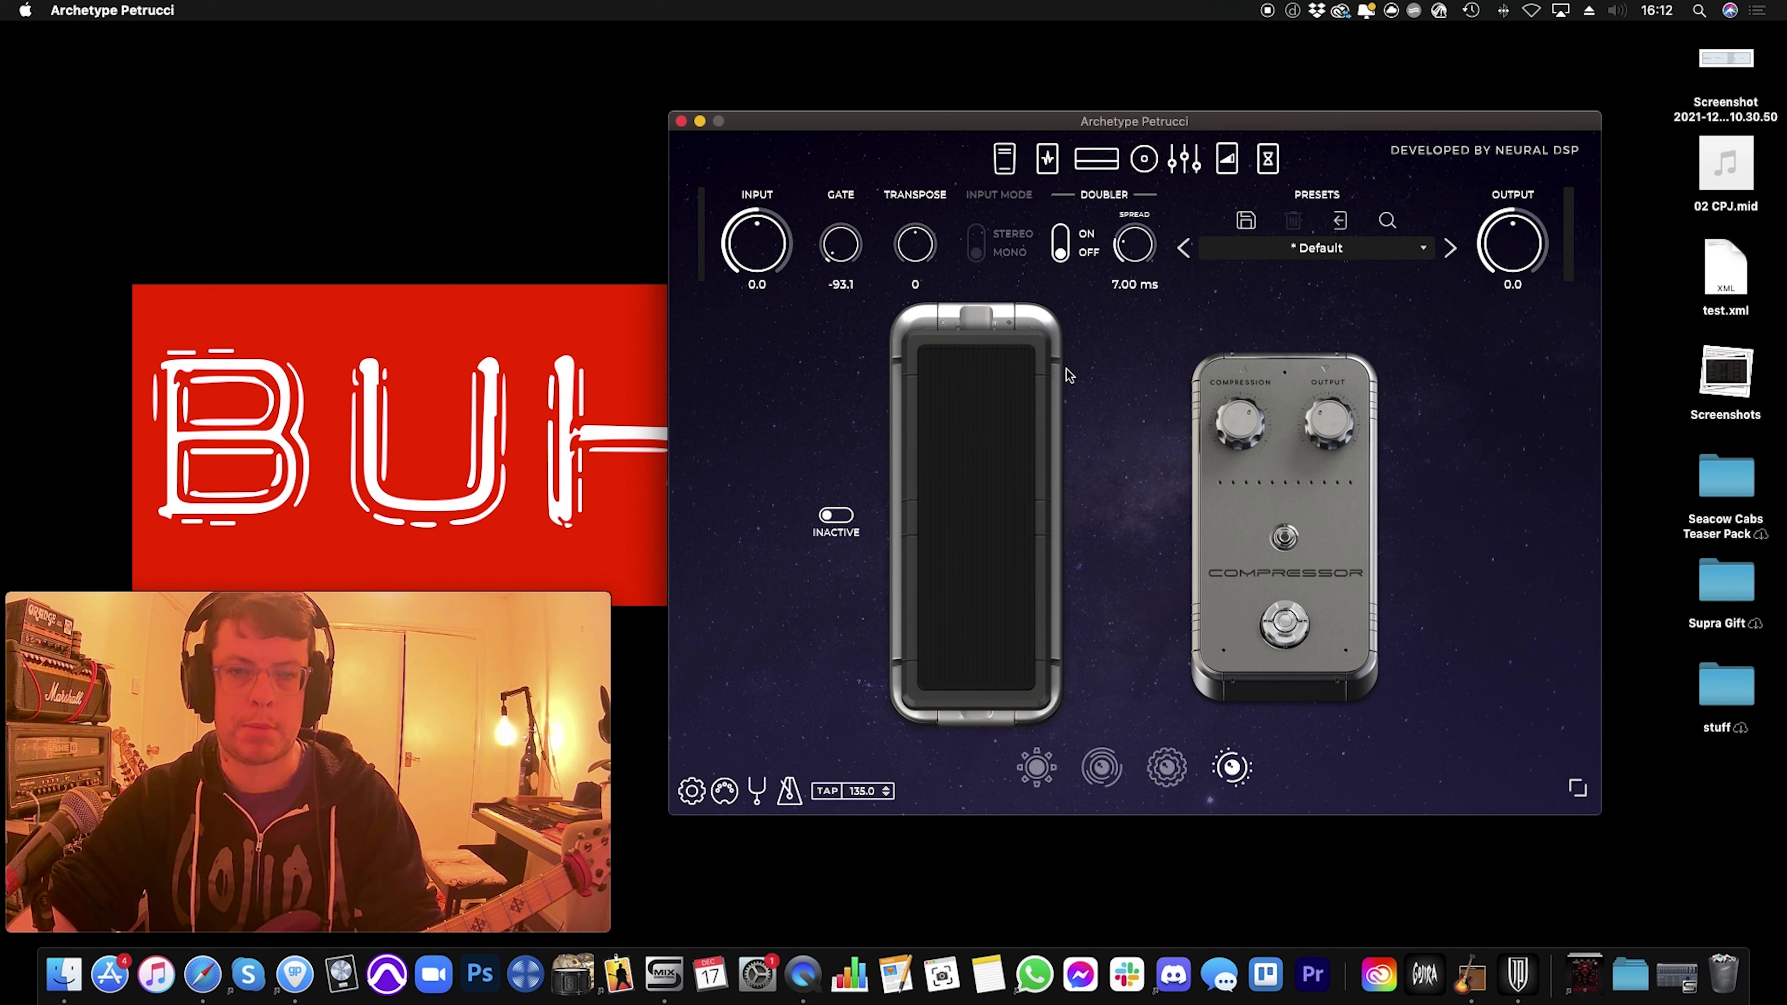
left_click(1050, 176)
left_click(1012, 181)
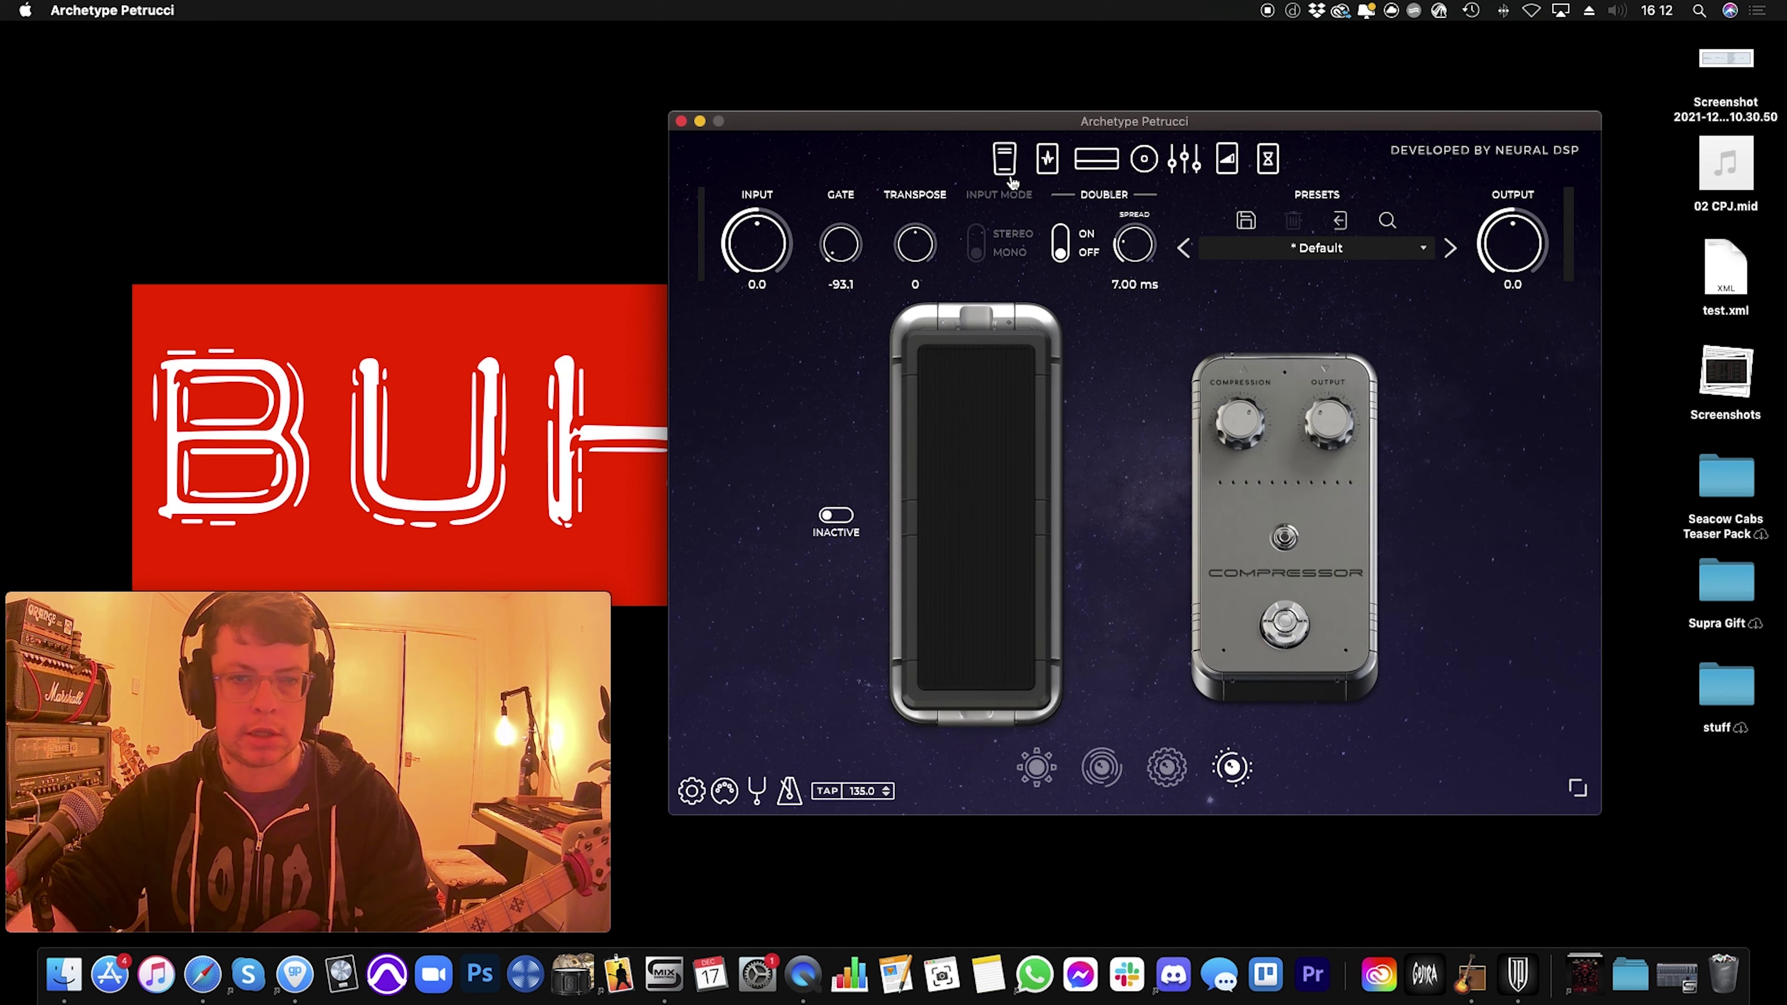
left_click(1048, 160)
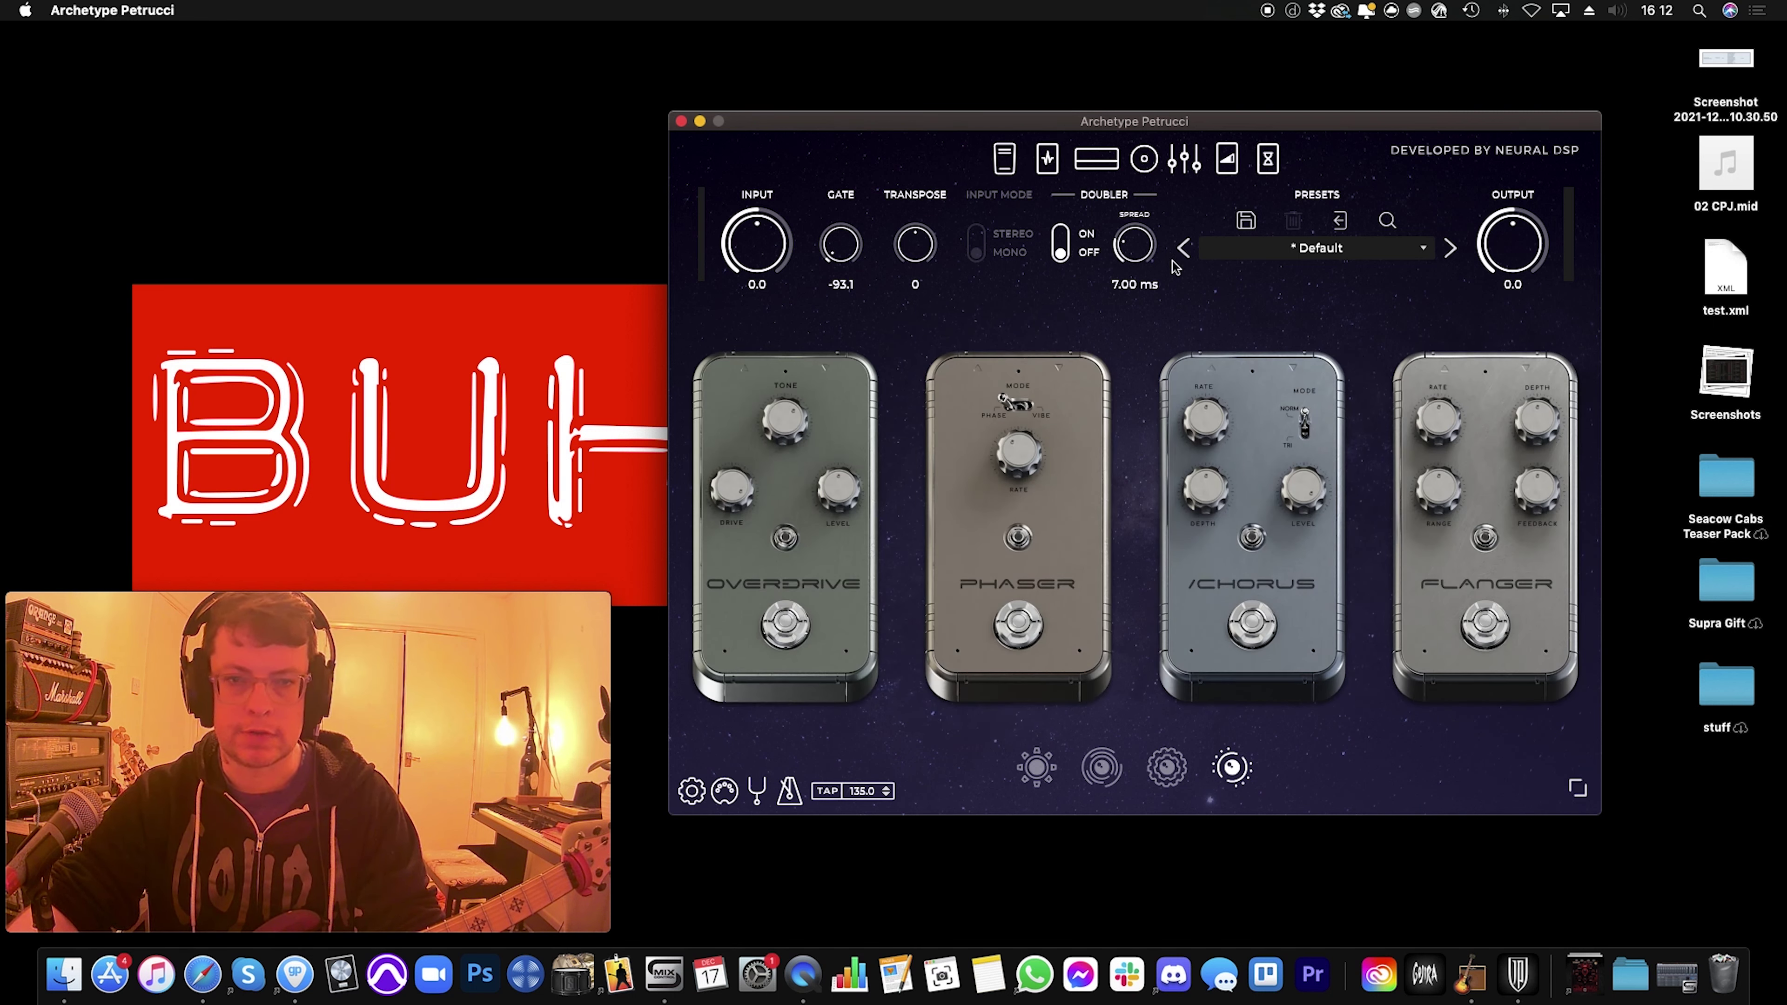
Step: View the amp head and cabinet, keeping Condenser FET 301 as the left microphone
left_click(1096, 163)
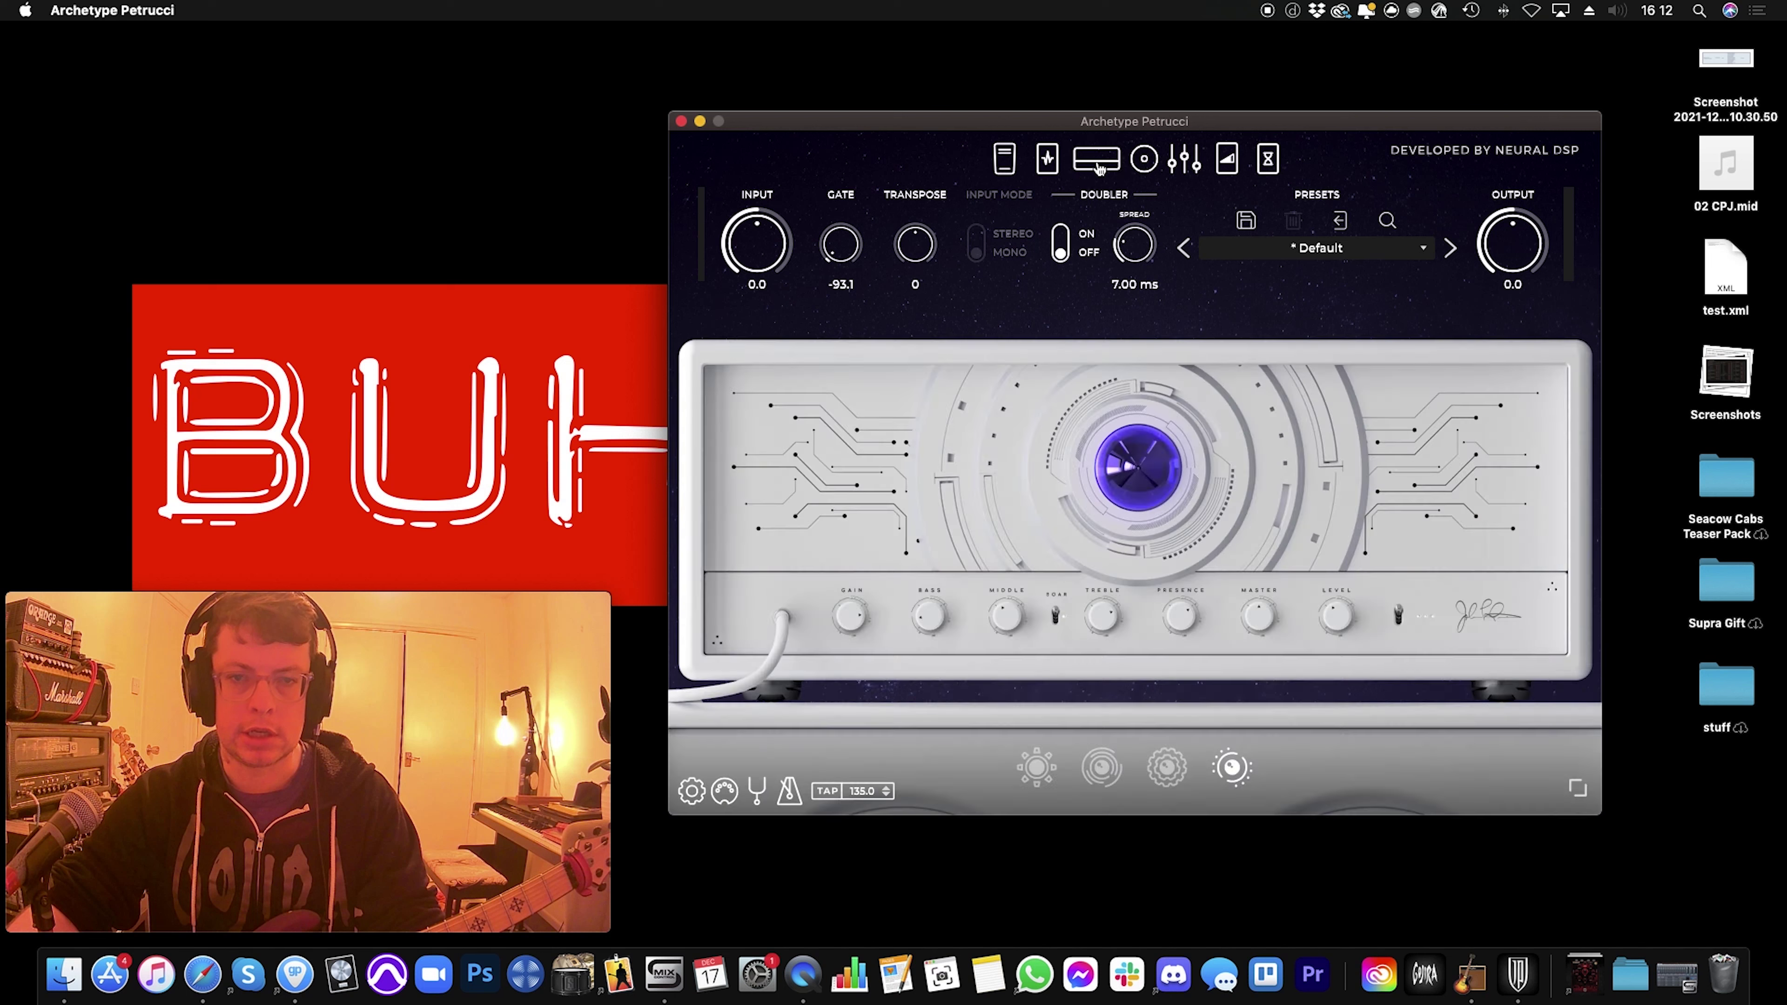
left_click(1145, 161)
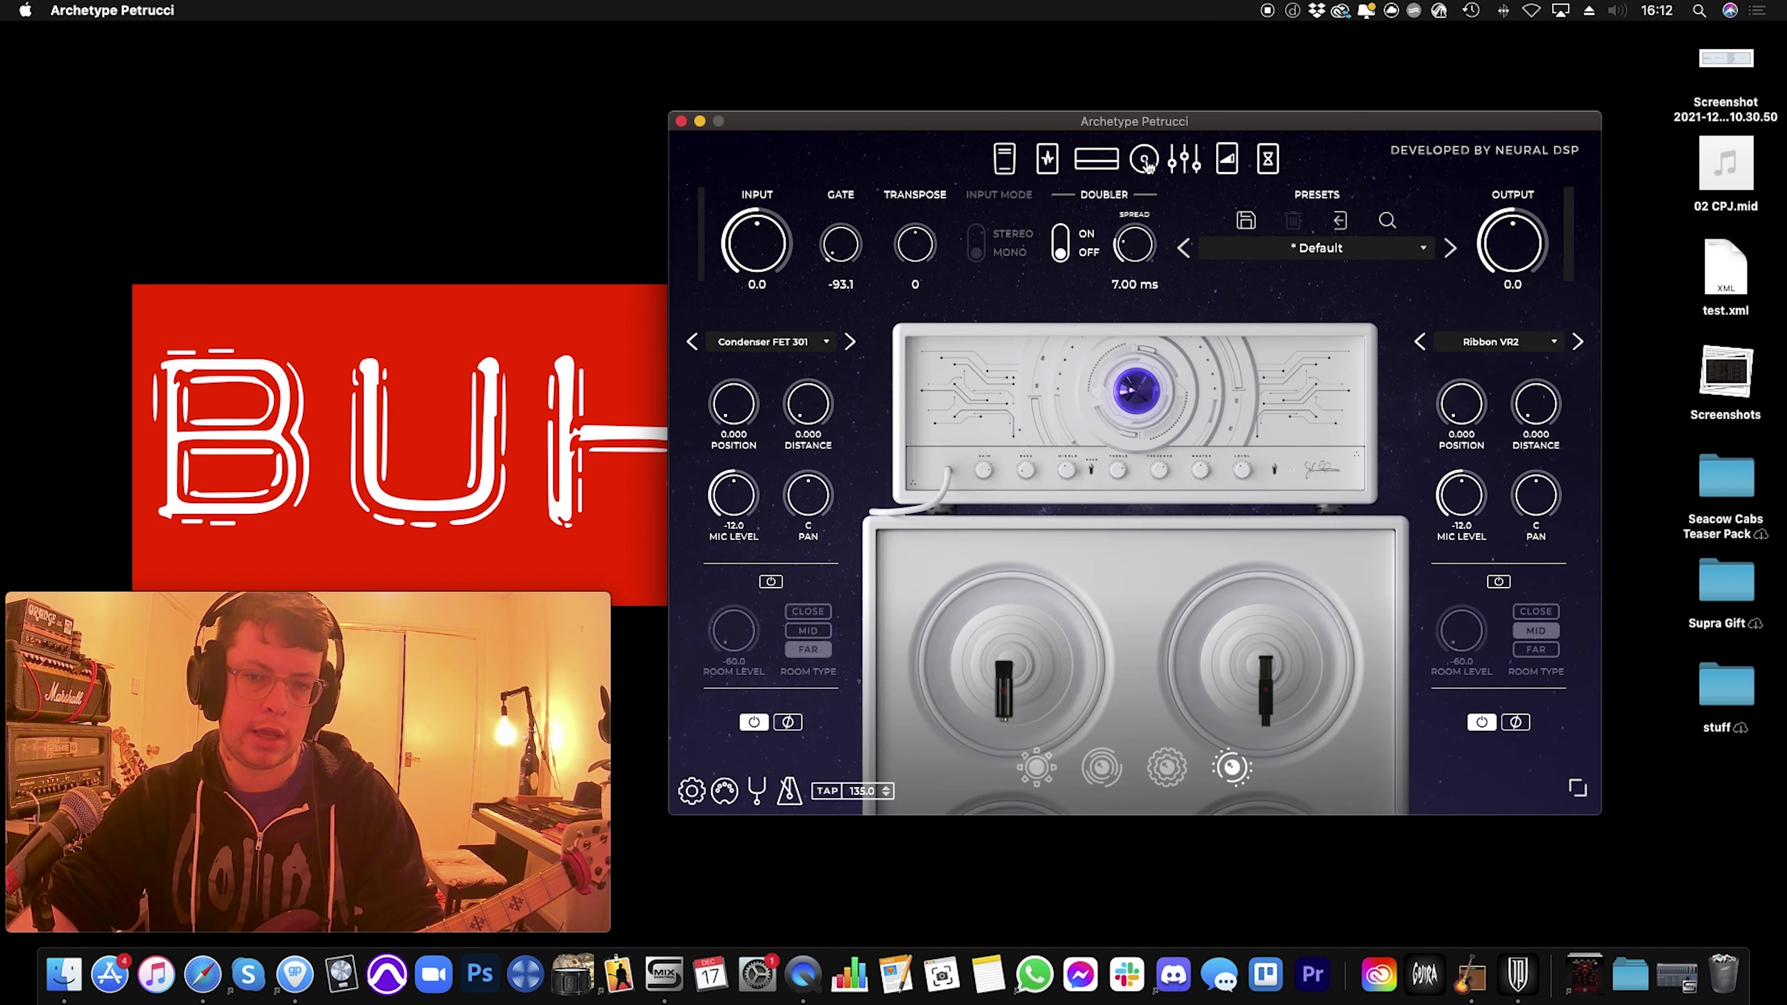
left_click(793, 344)
left_click(880, 350)
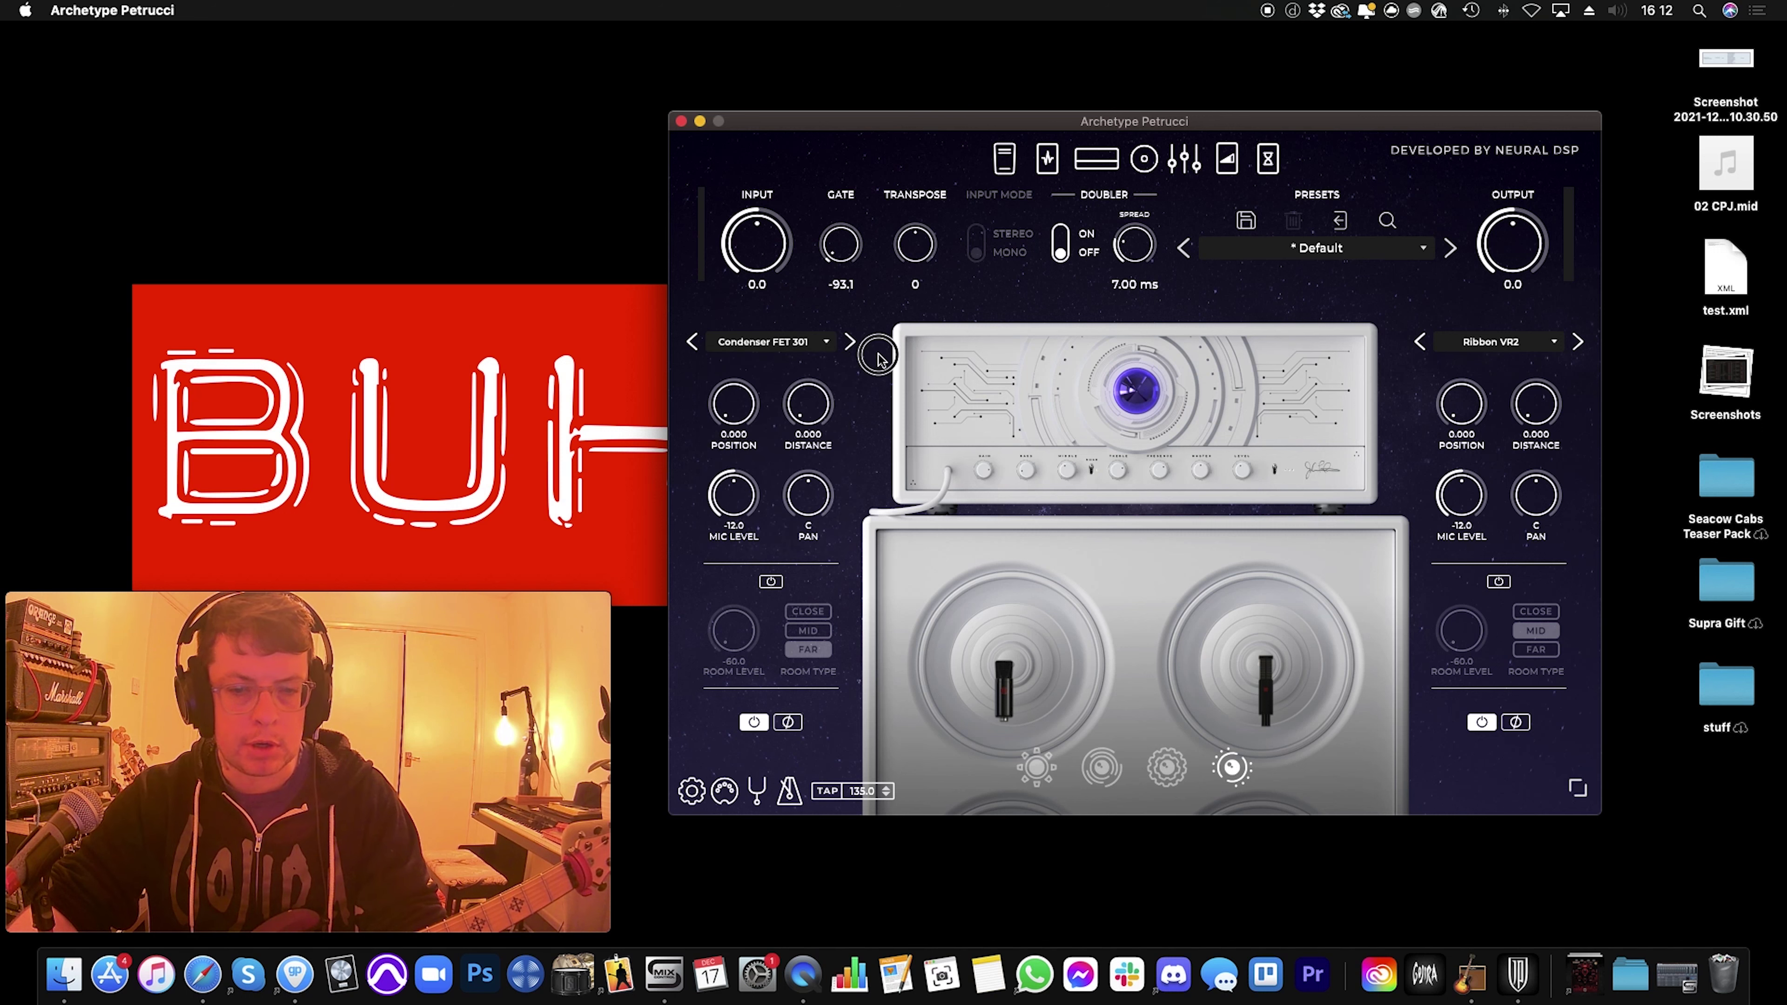
left_click(1101, 168)
left_click(1144, 159)
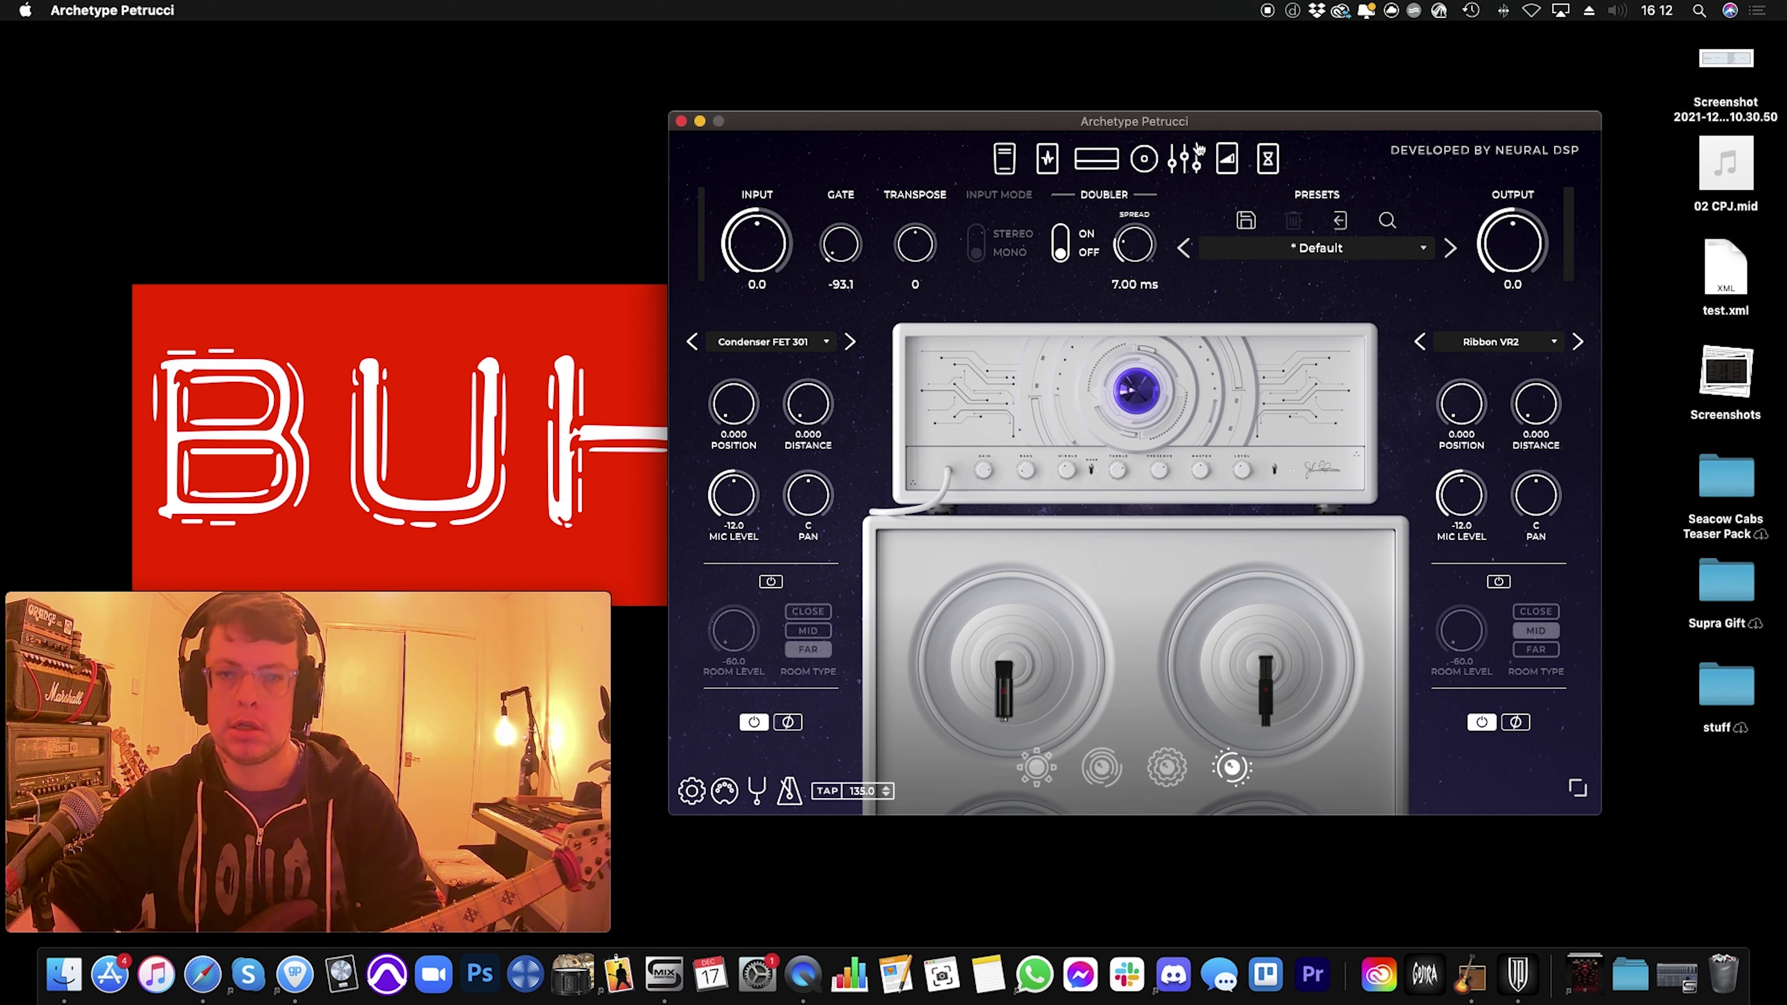
Step: Show the graphic EQ, wah pedal and chorus/delay/reverb rack, then reselect the wooden first amp
left_click(1185, 161)
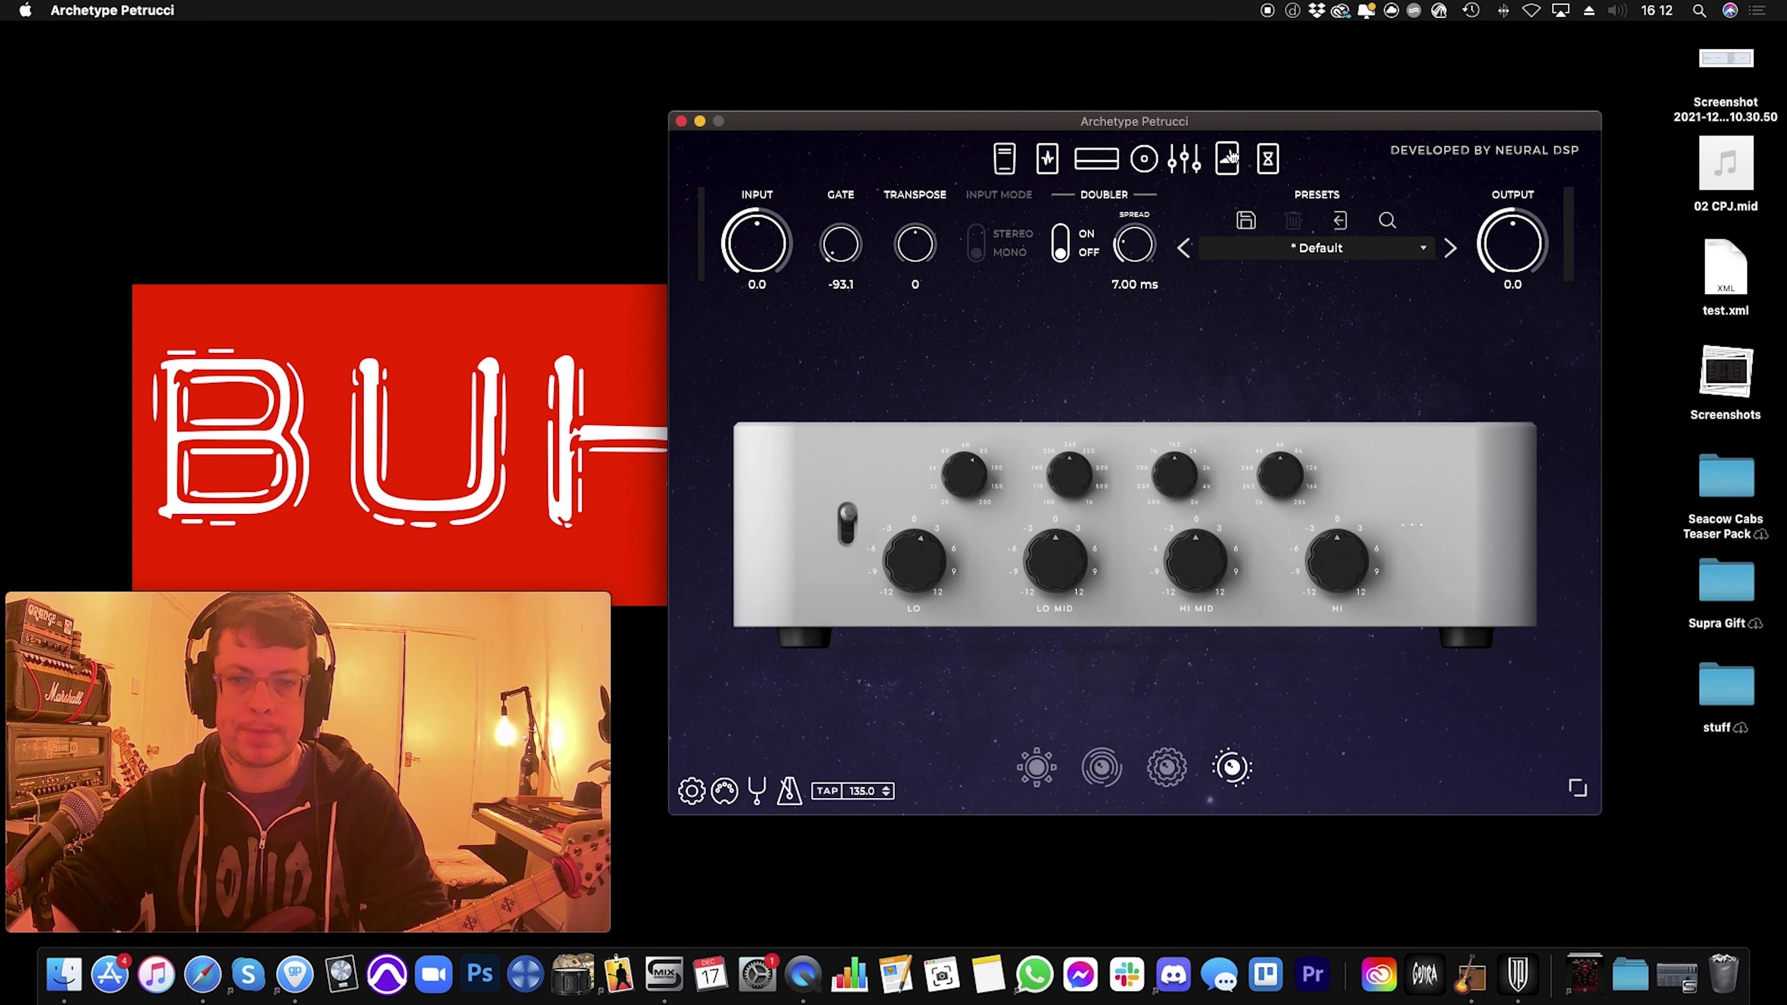
left_click(1228, 158)
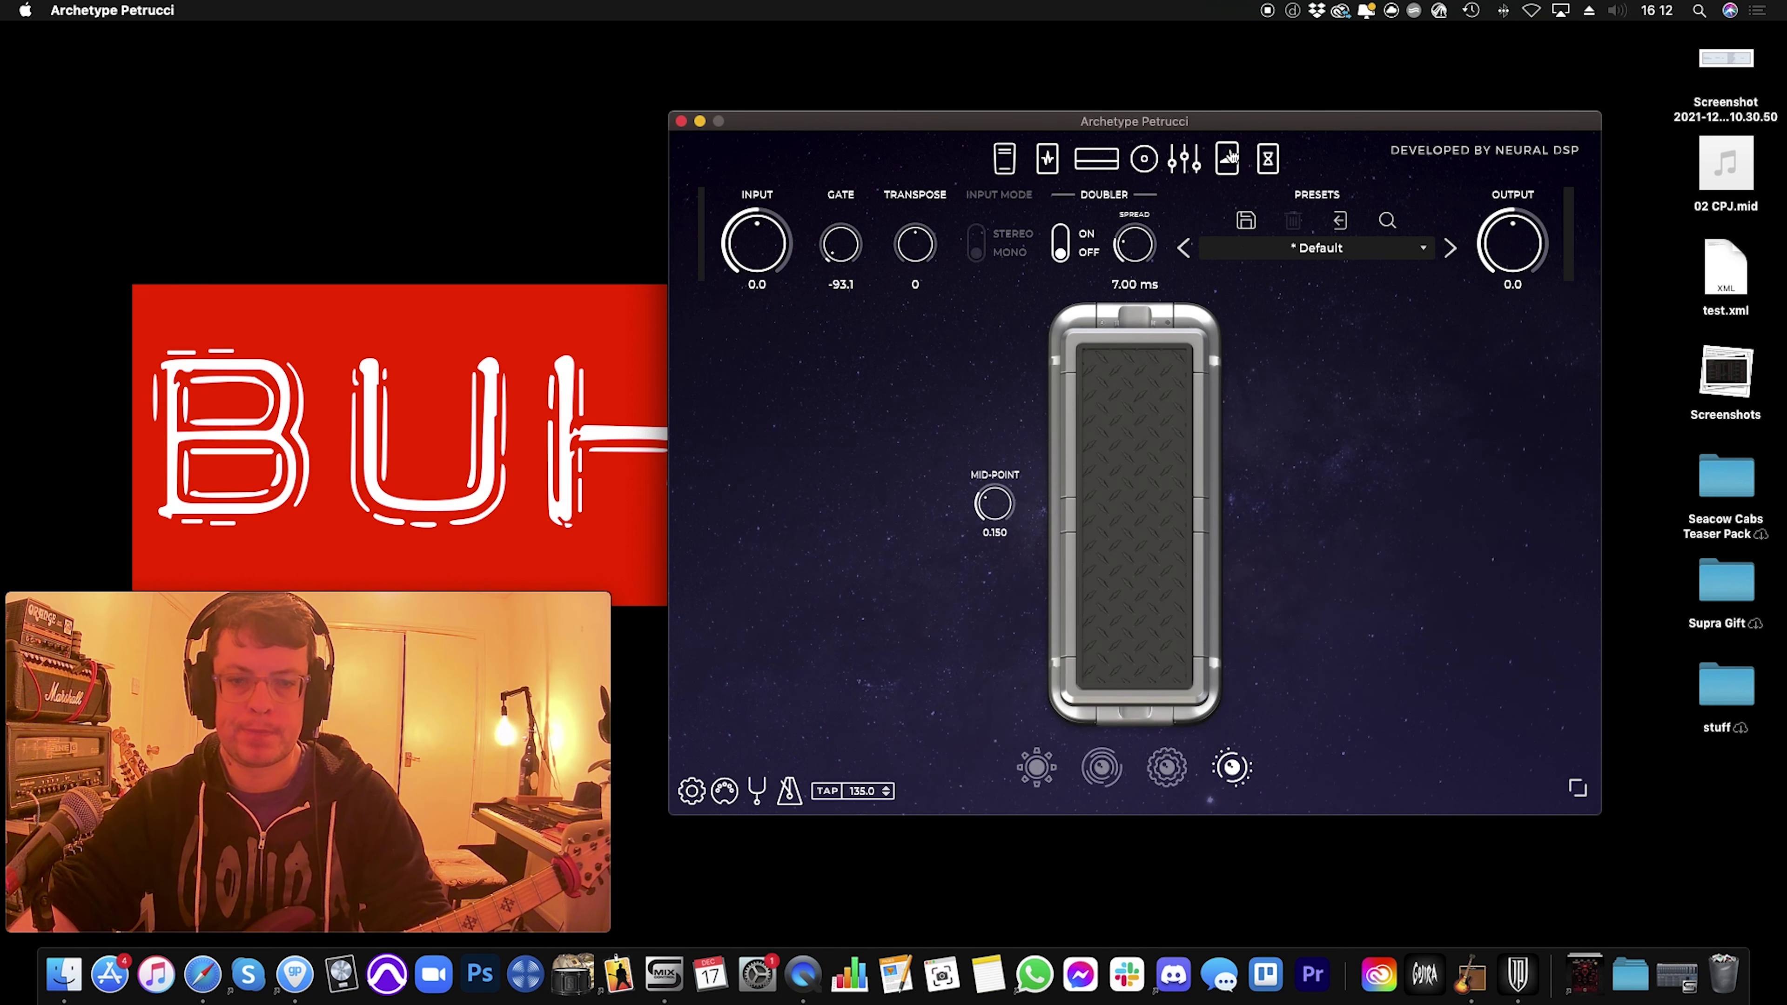
left_click(1263, 164)
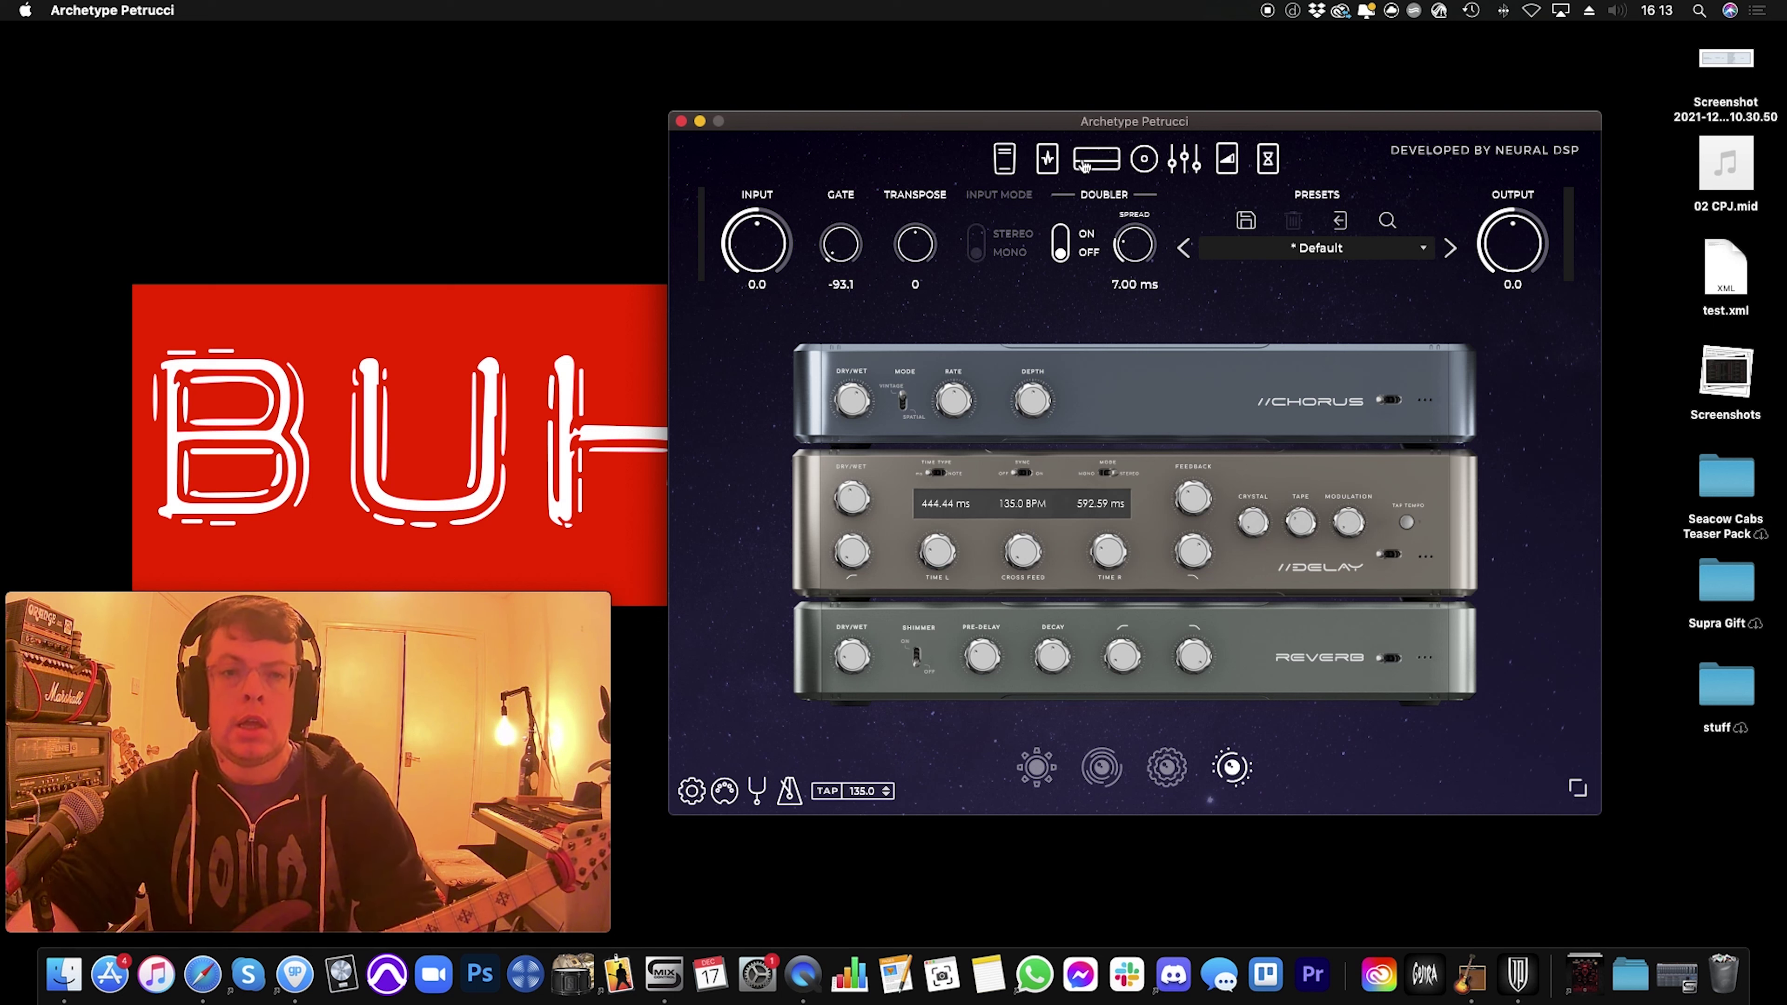
left_click(1048, 158)
left_click(1036, 767)
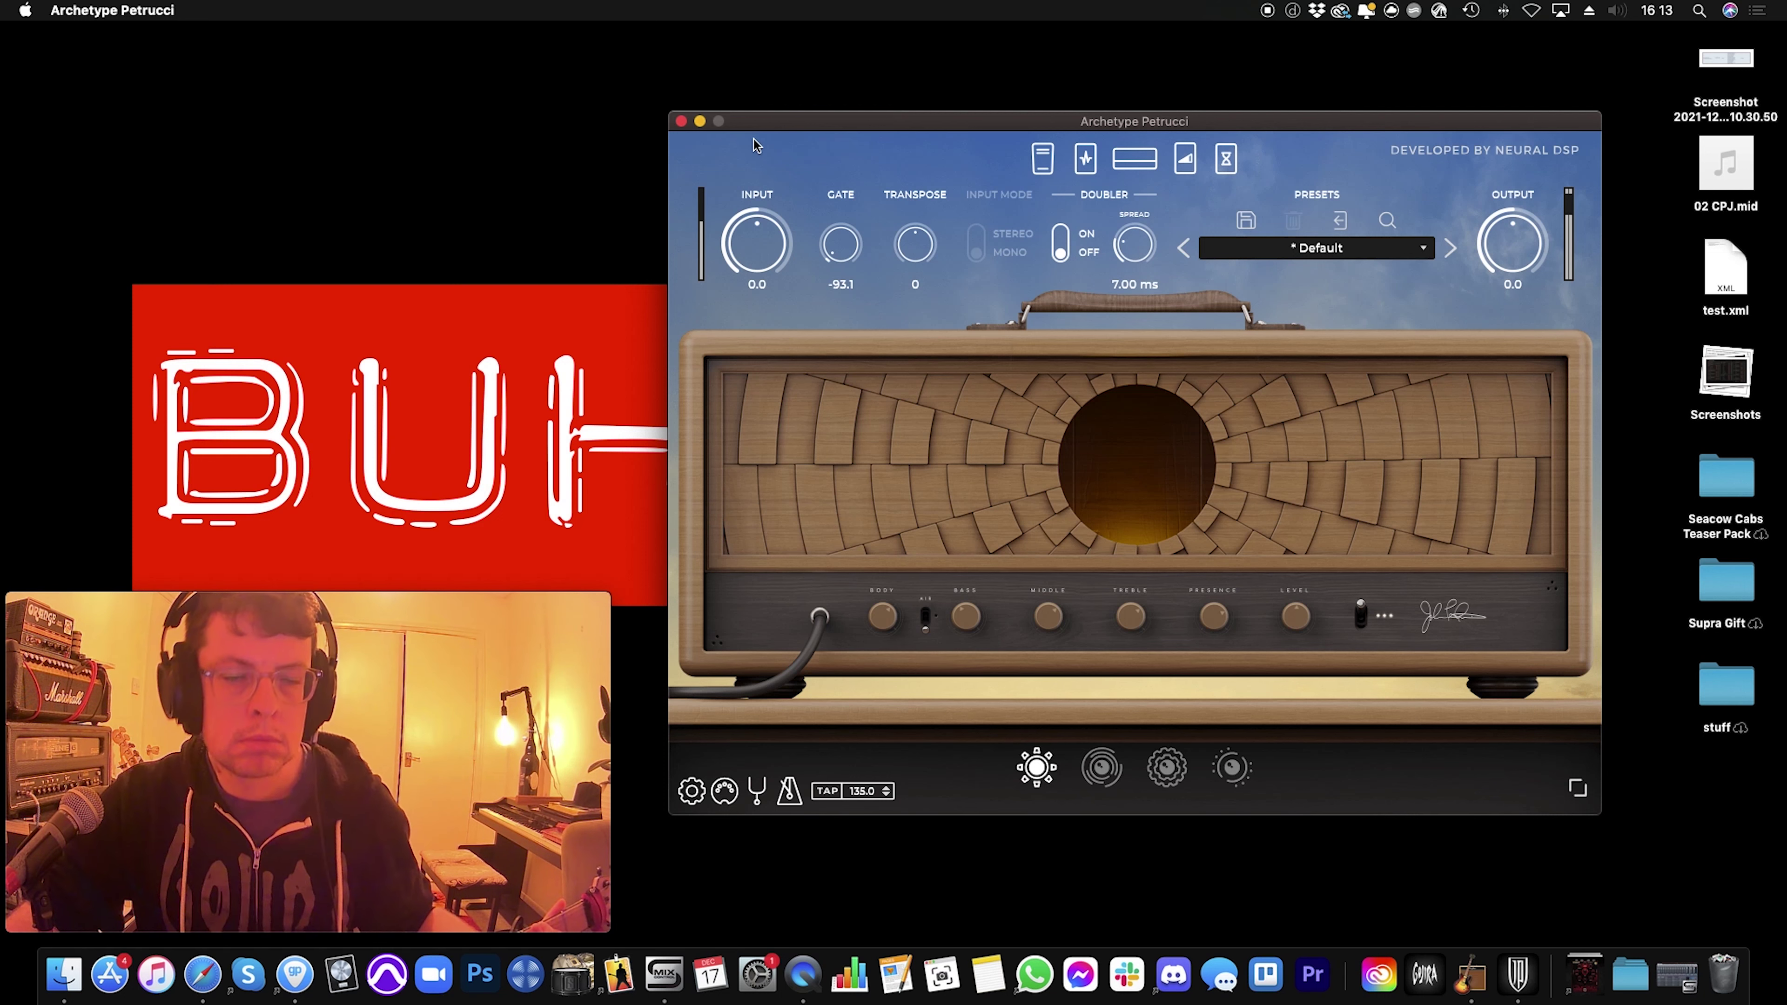
Step: Turn on the wooden amp's Air switch and load the purple second amp
left_click(928, 625)
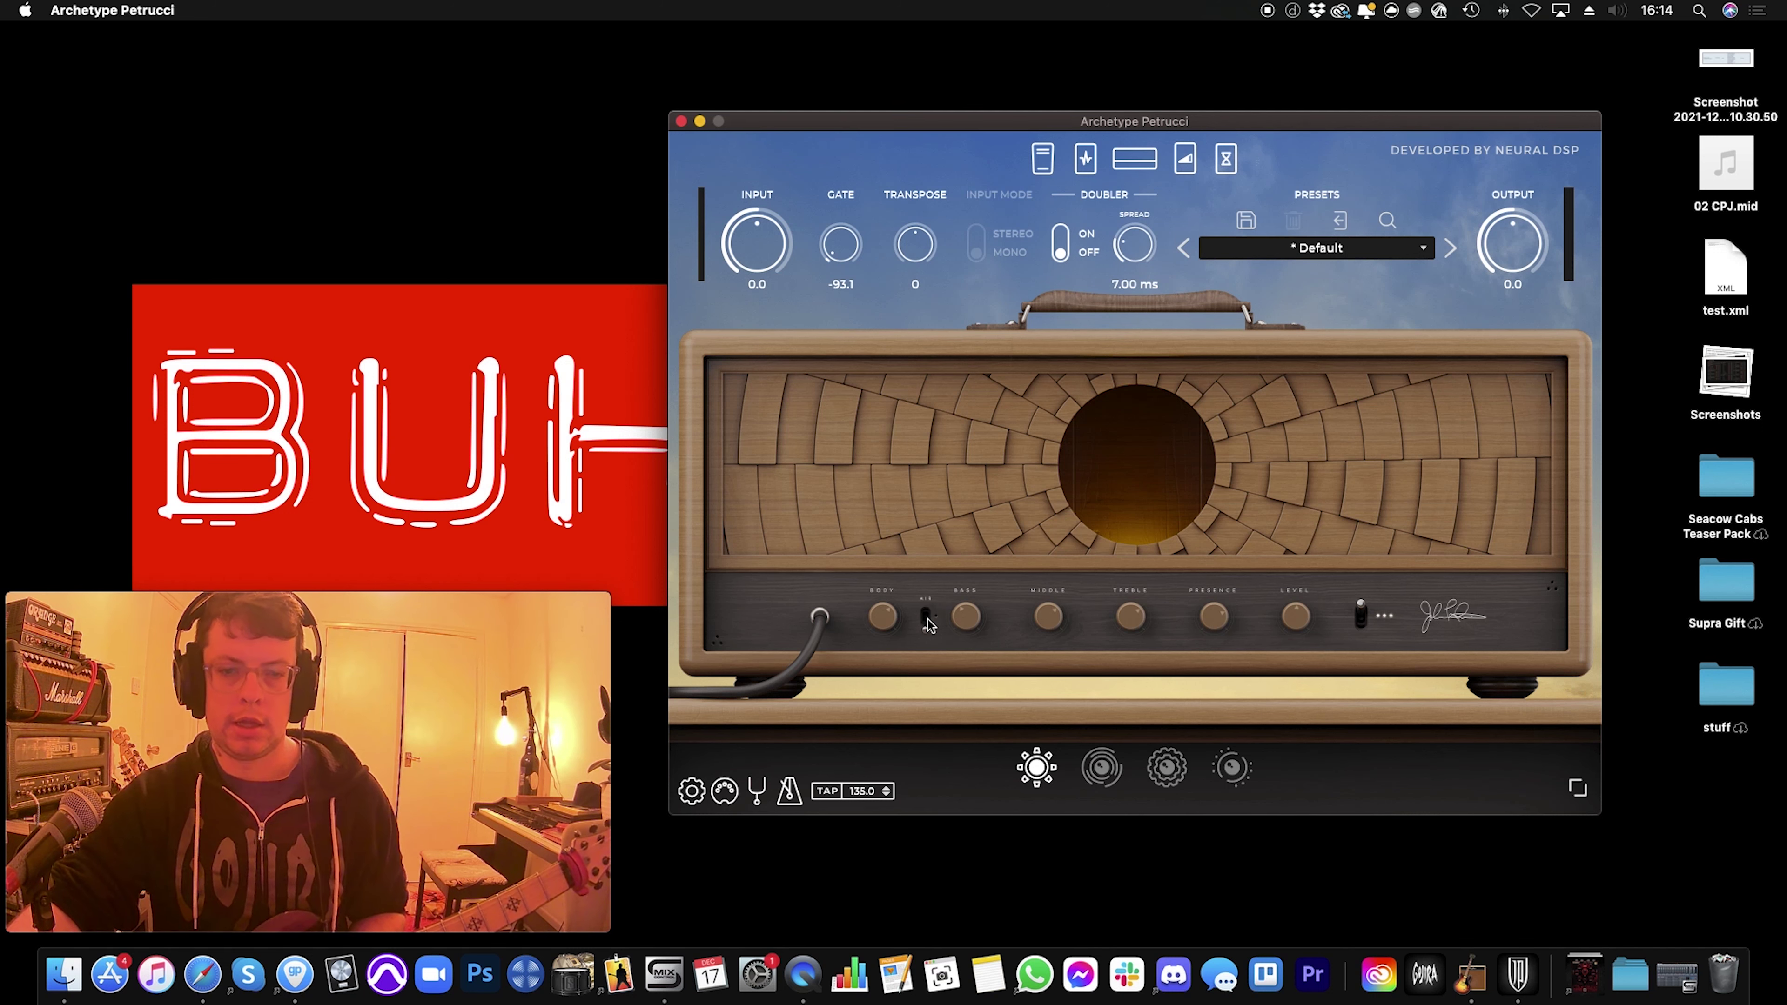
left_click(1101, 769)
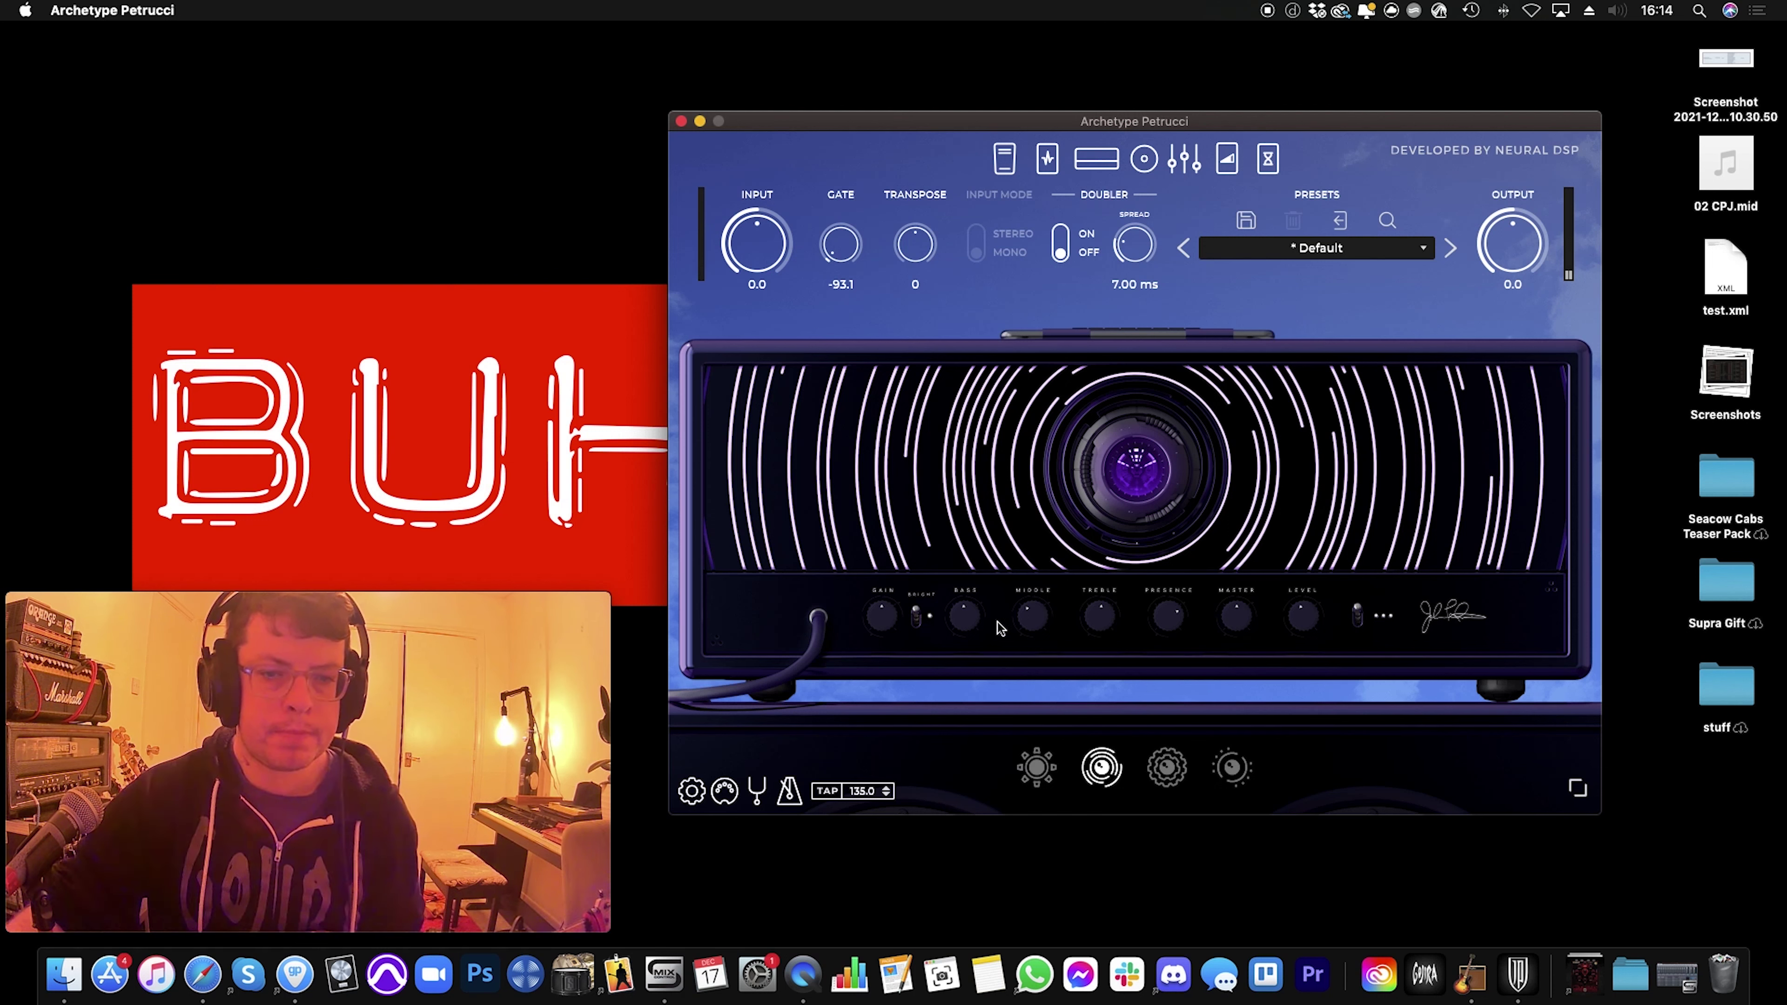
Step: Flip the purple amp's Bright switch on and back off, then load the black and red third amp
left_click(918, 619)
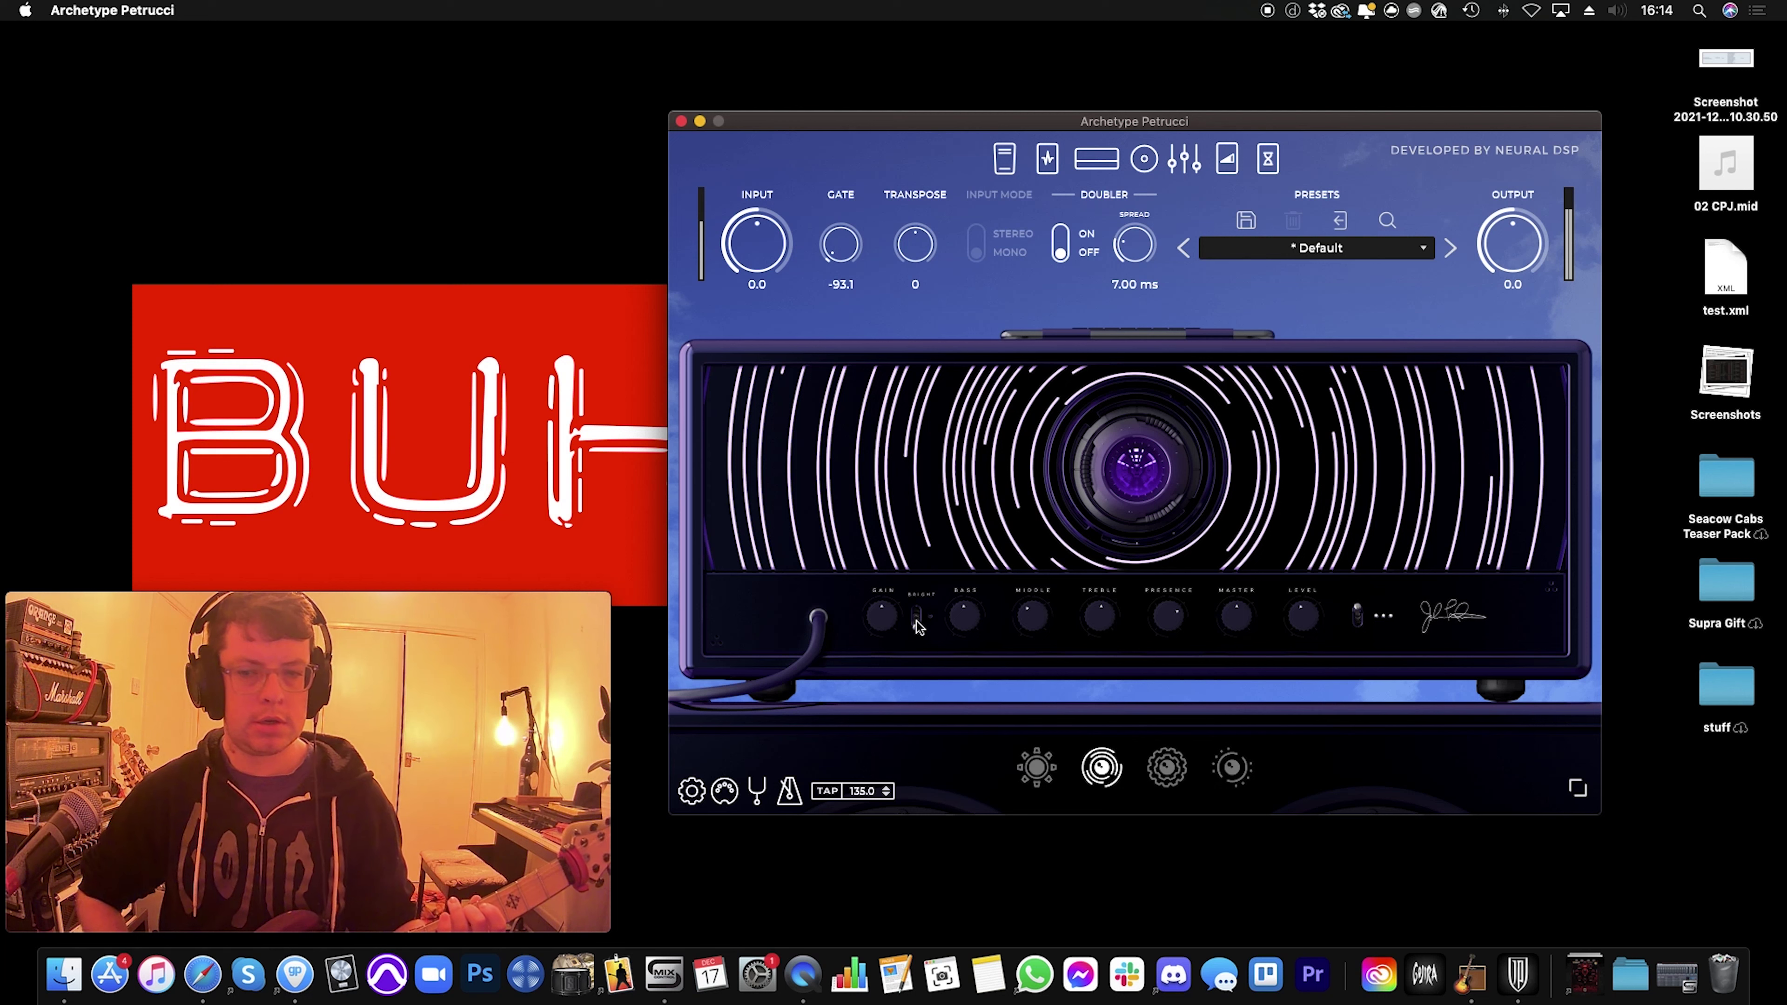
left_click(917, 620)
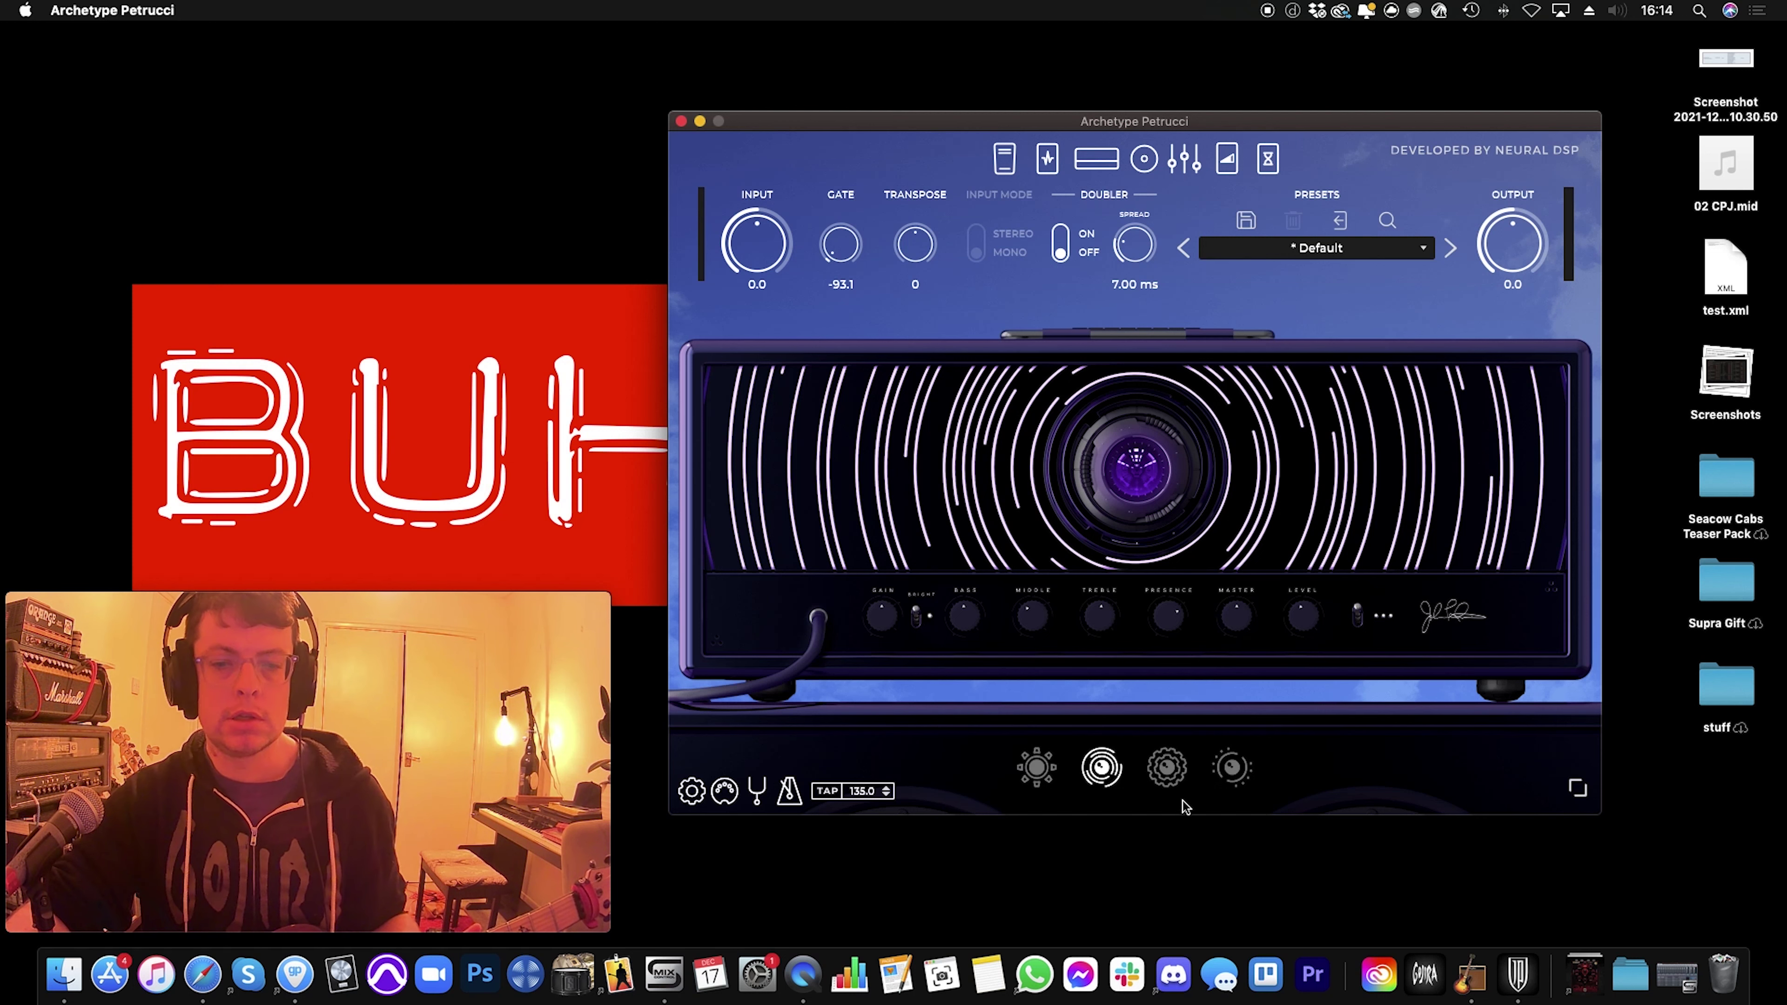
left_click(1167, 769)
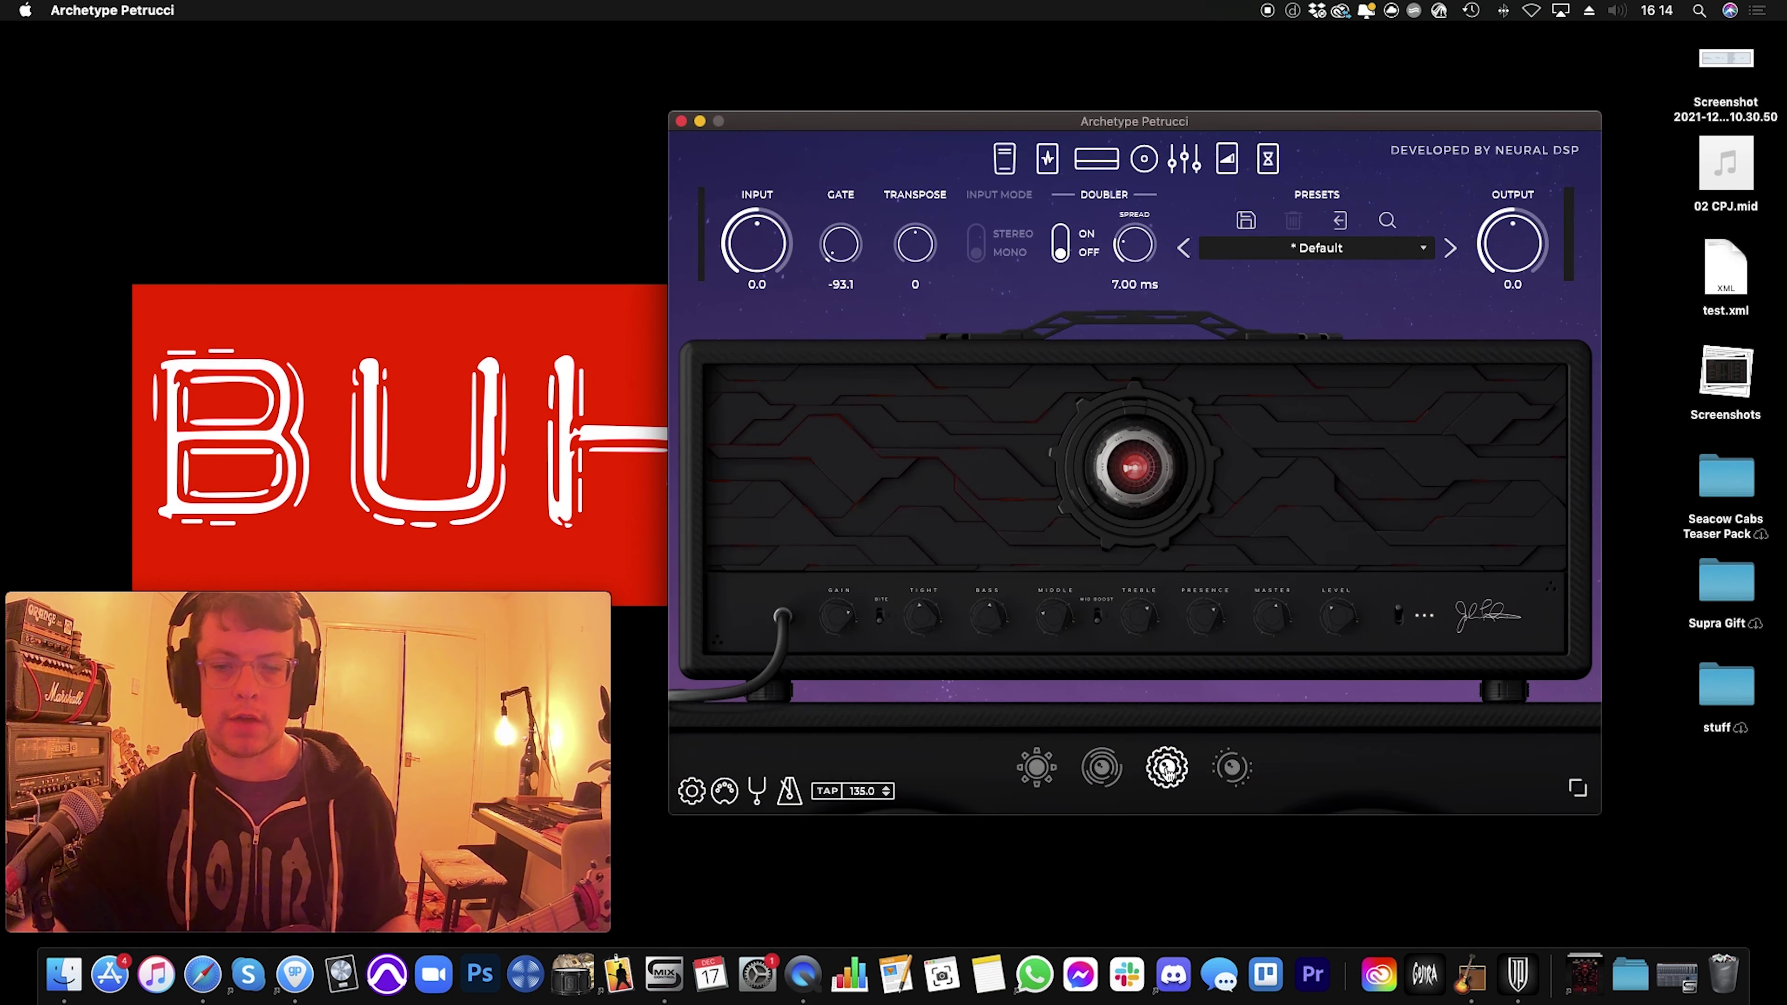
Step: Toggle the dark amp's Bite, leave Mid Boost on after toggling, then load the white fourth amp
left_click(881, 614)
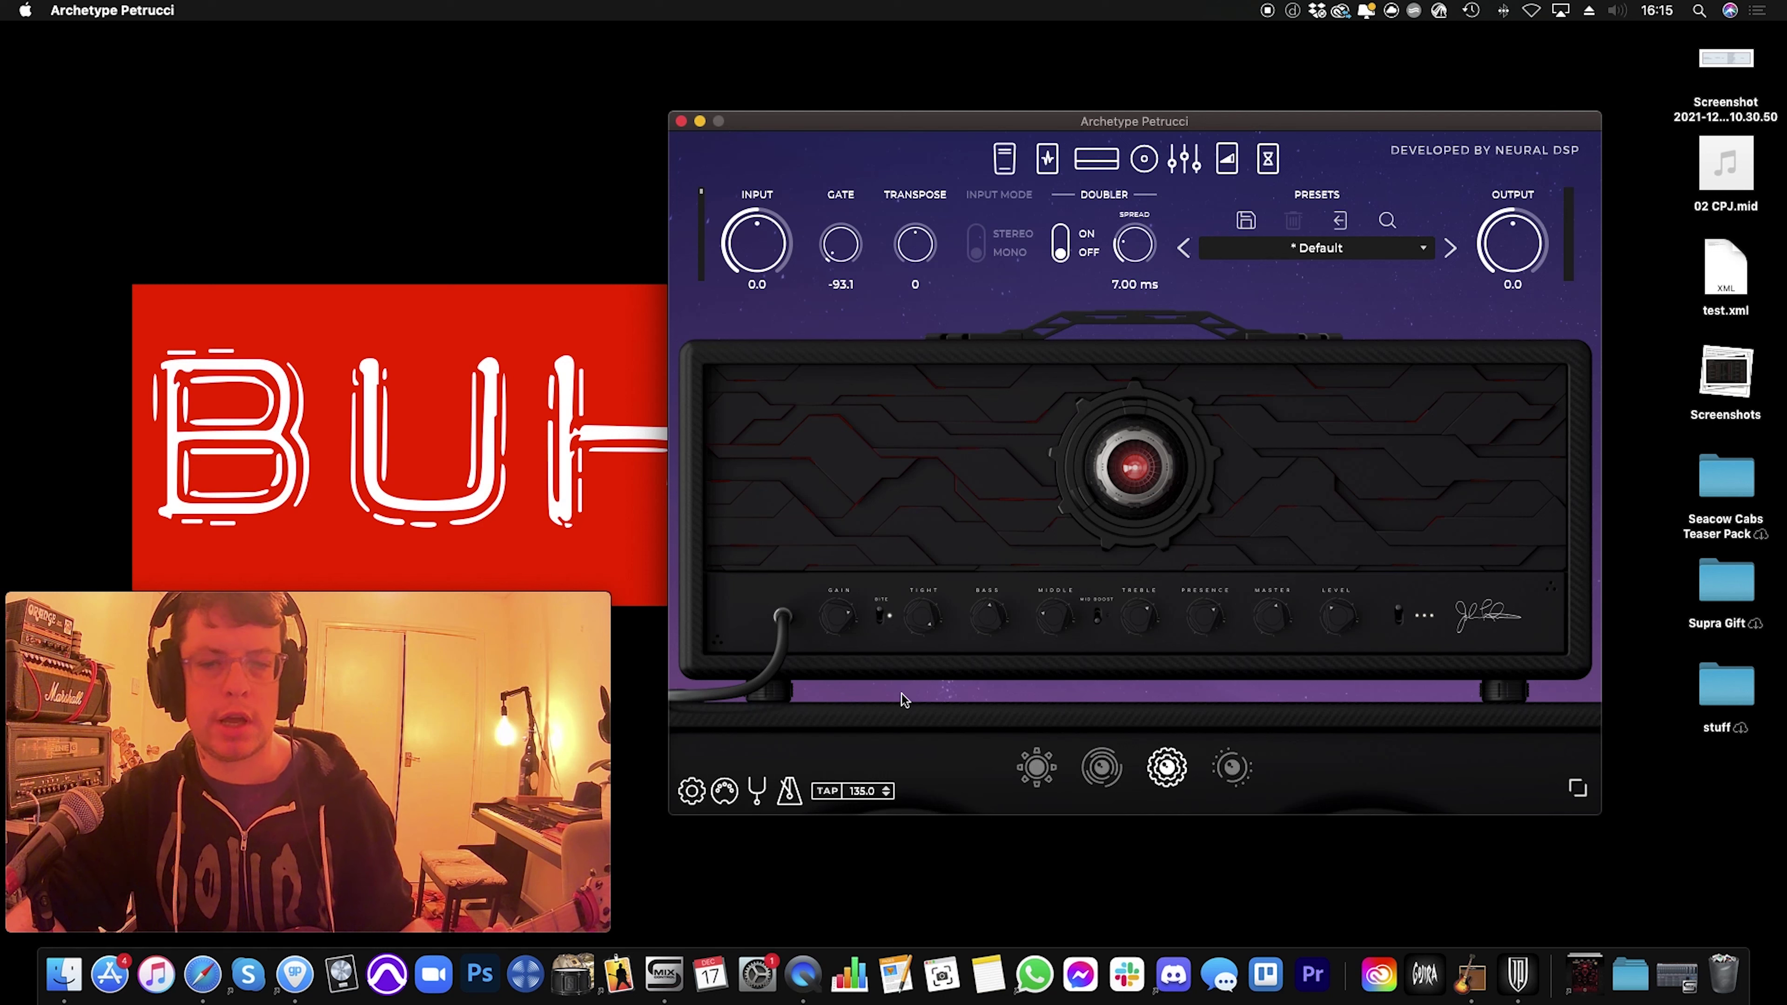
left_click(1099, 619)
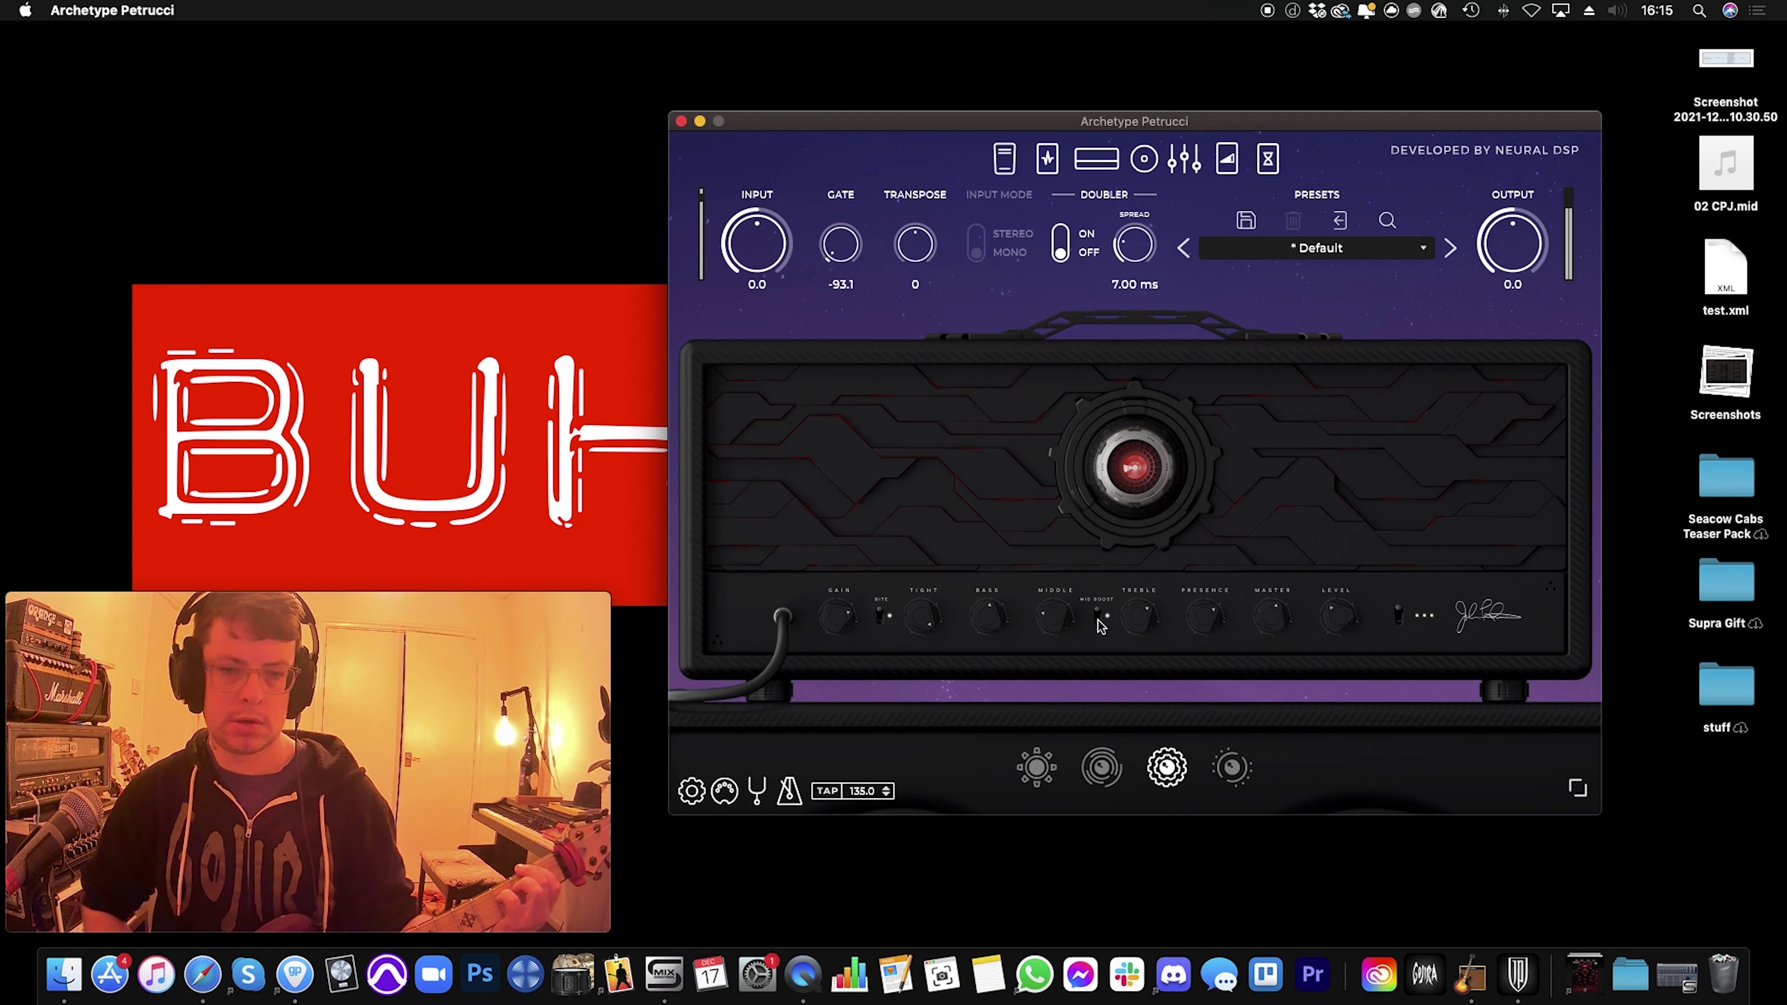
left_click(1100, 620)
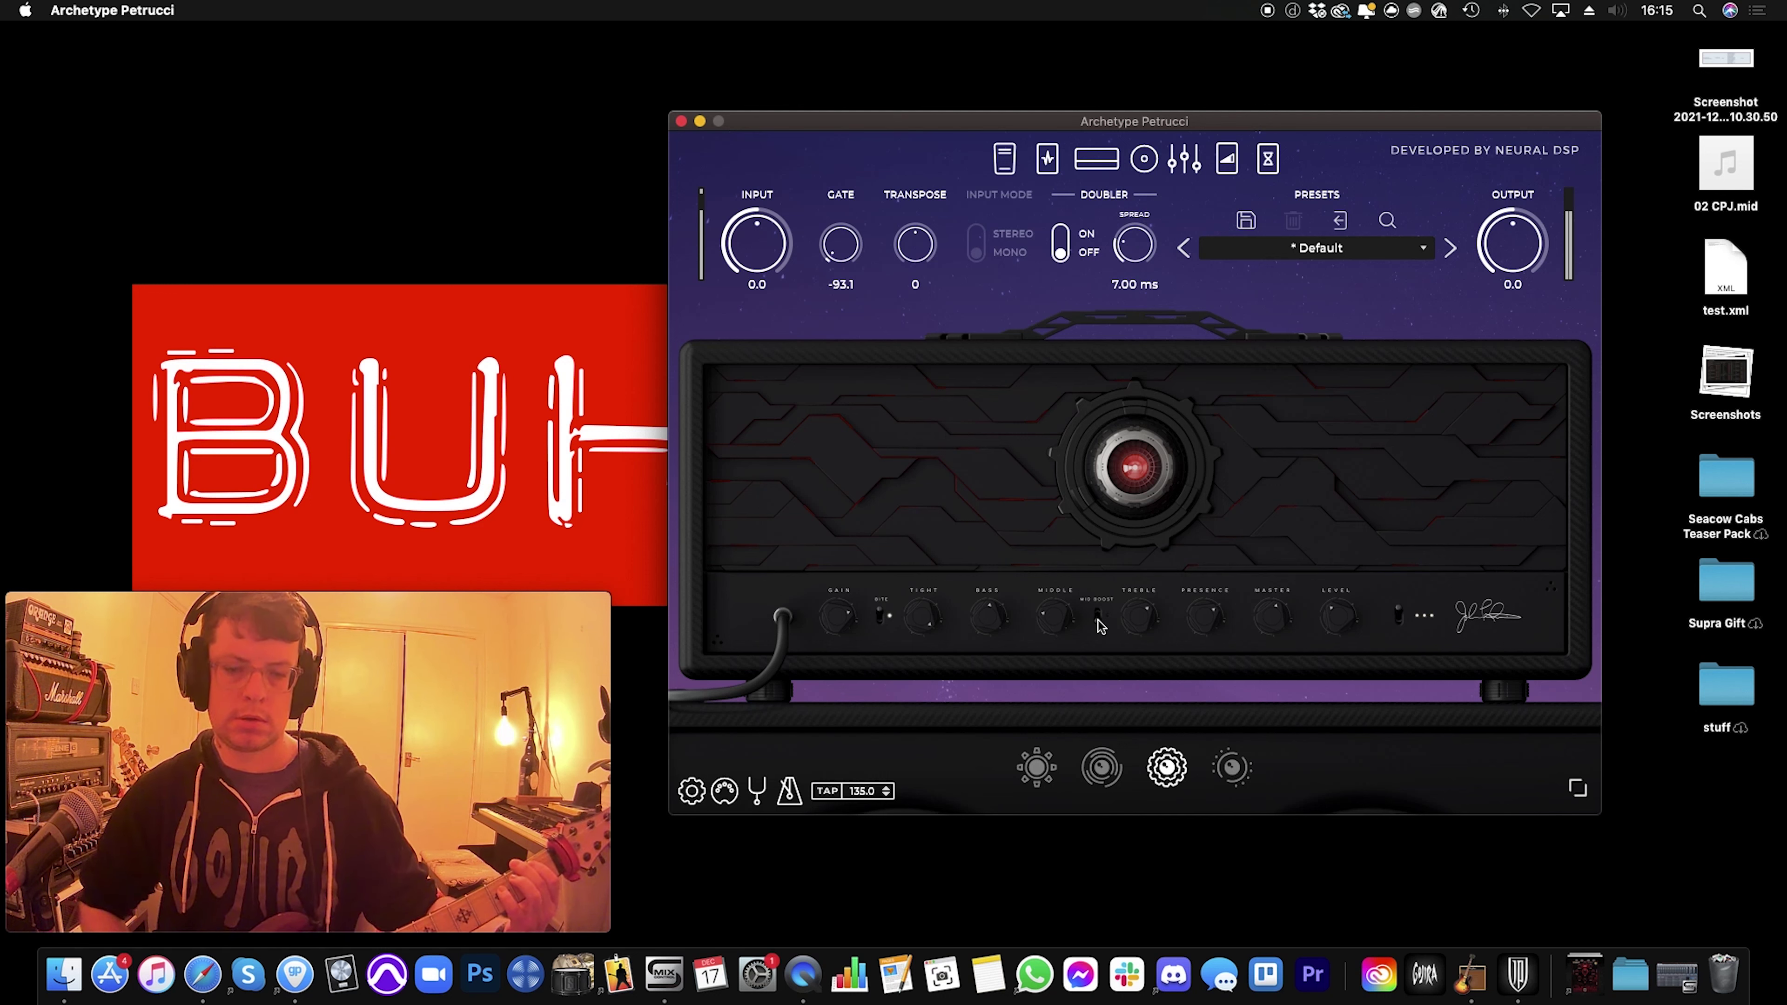
left_click(1099, 620)
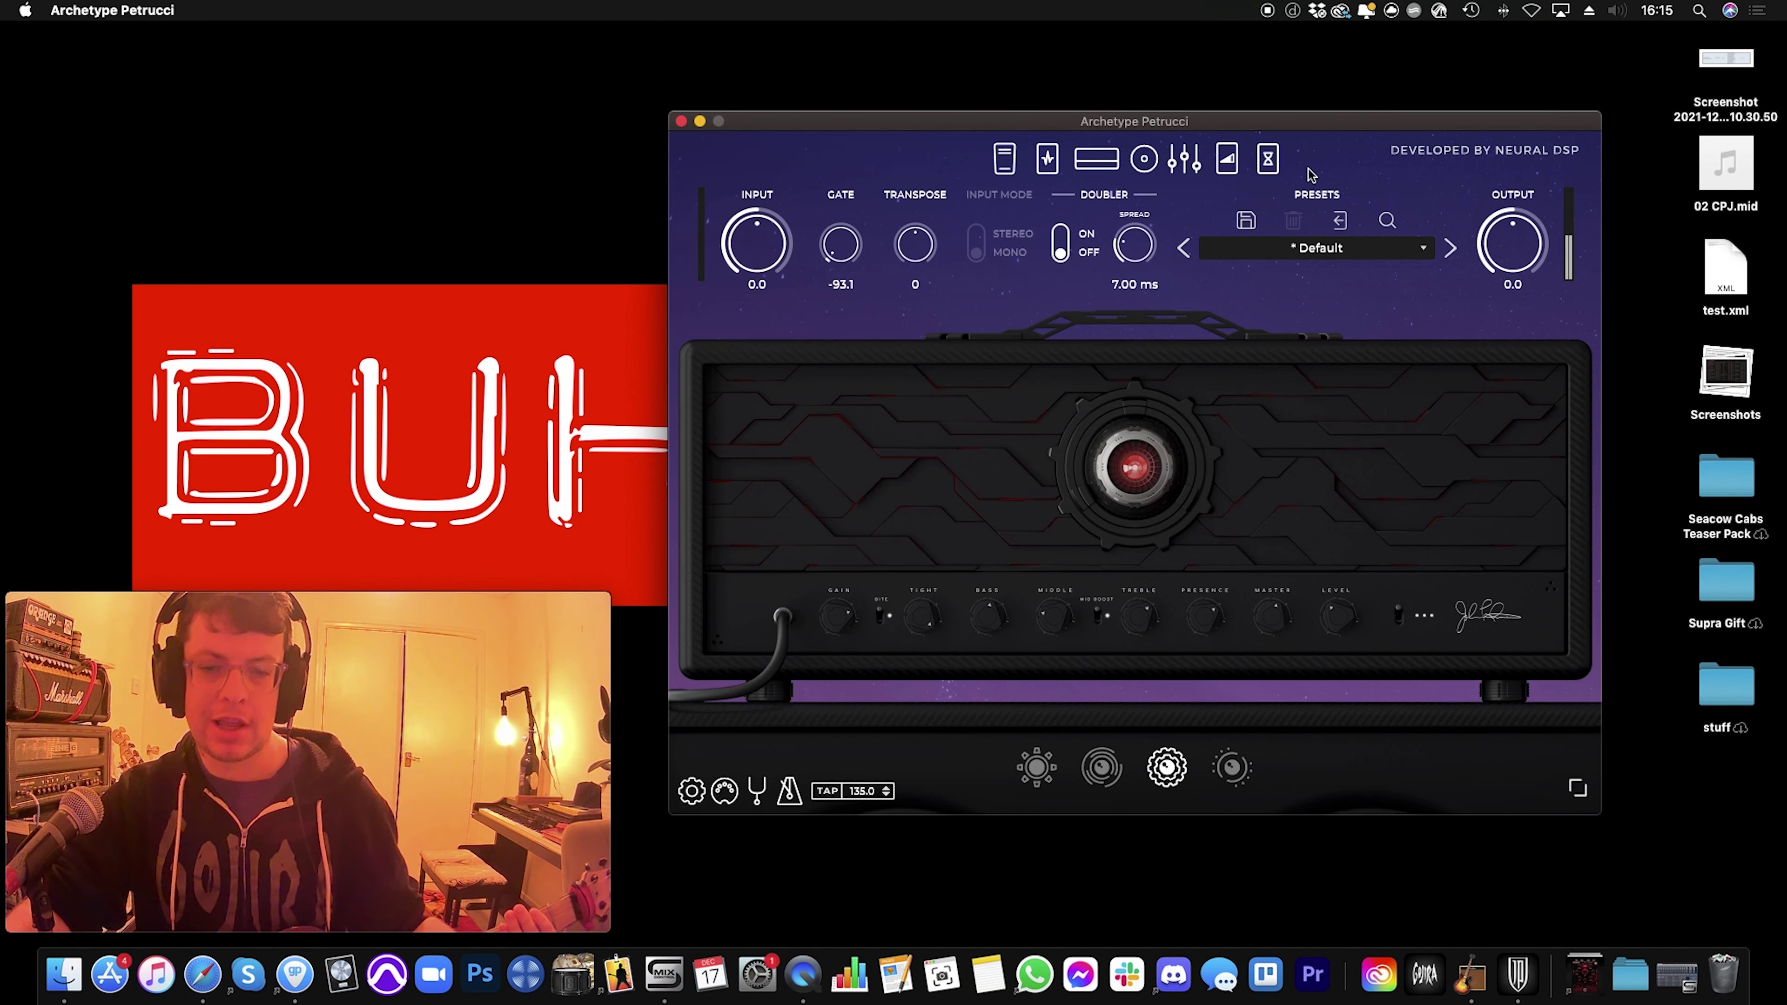
left_click(1231, 771)
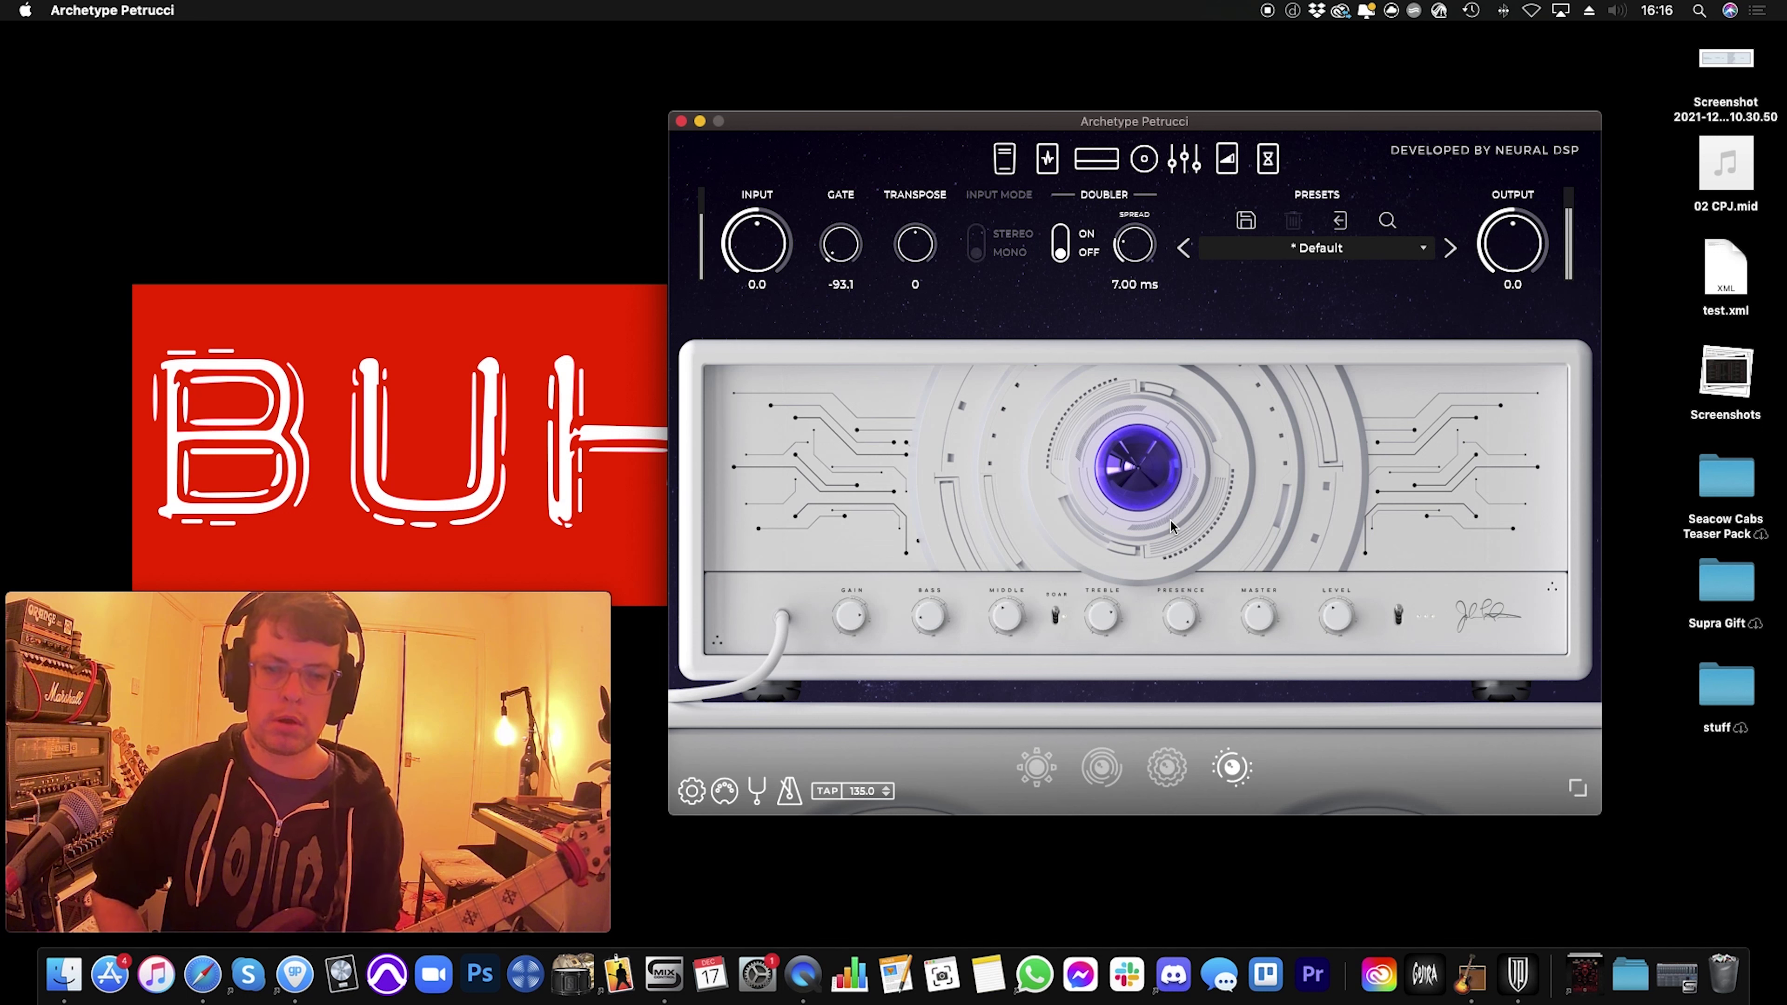
Step: Toggle the white amp's Soar mode twice, raise its Middle knob, then show the four-band EQ
left_click(1057, 615)
left_click(1057, 615)
left_click_drag(1010, 614, 1009, 528)
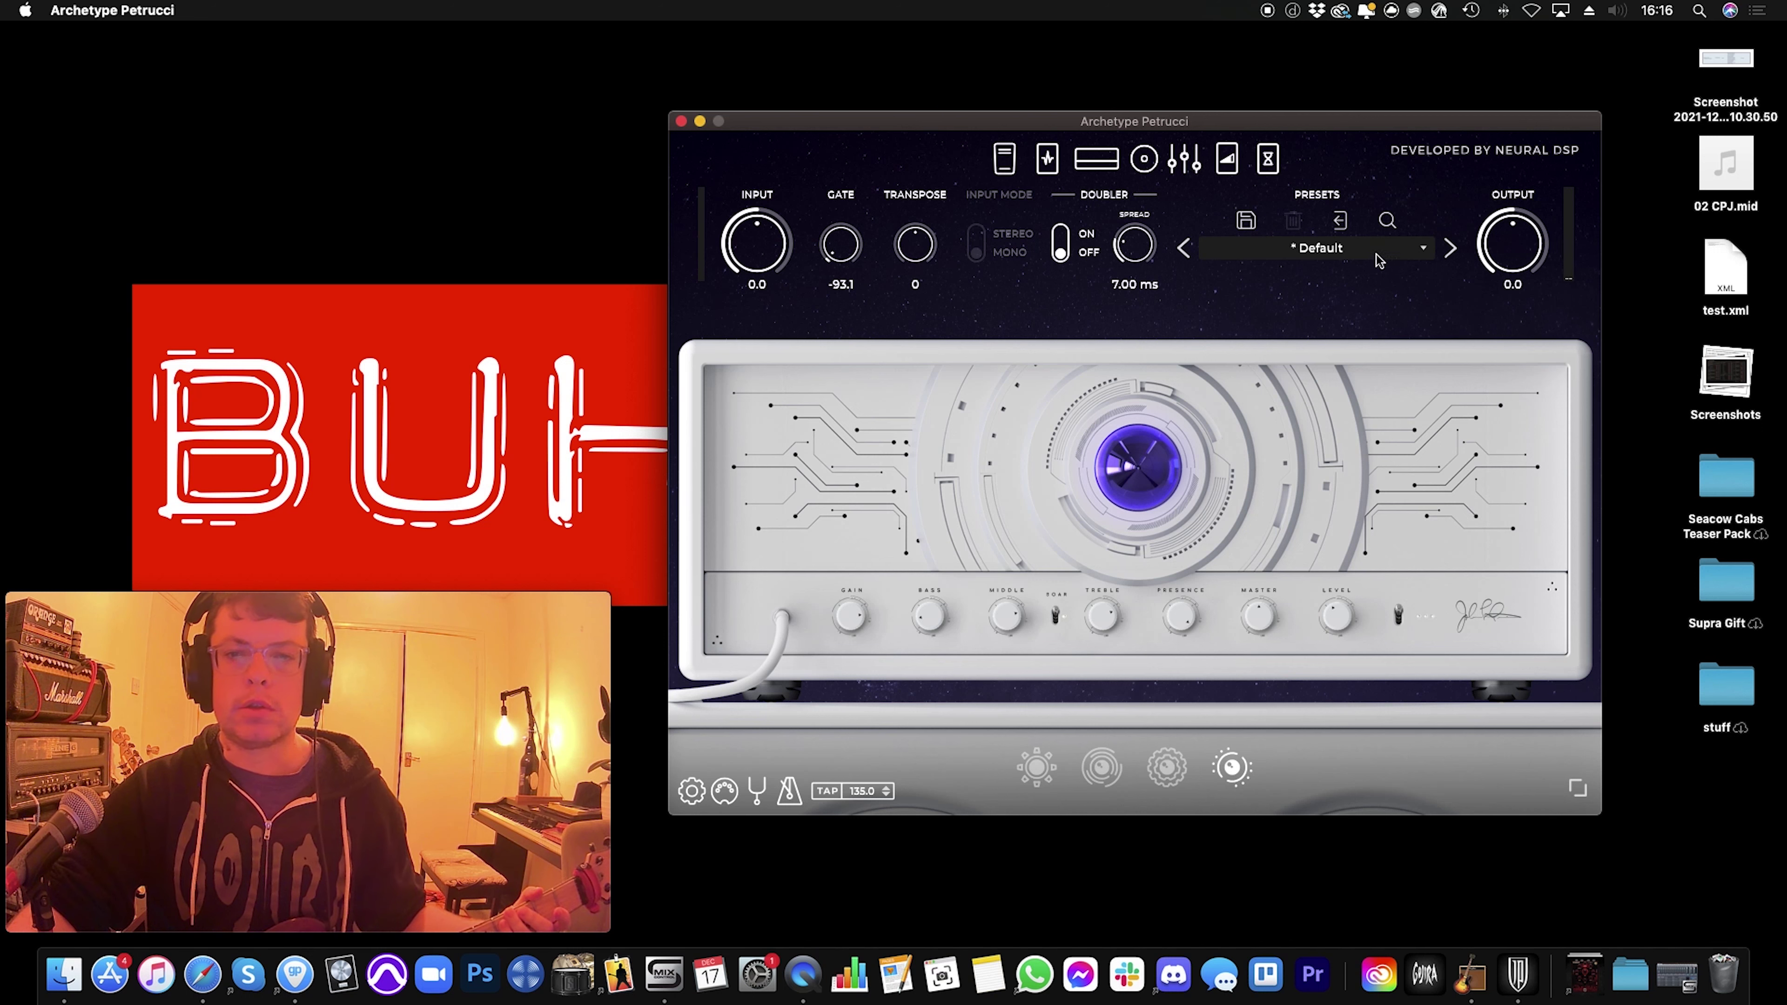
left_click(1199, 171)
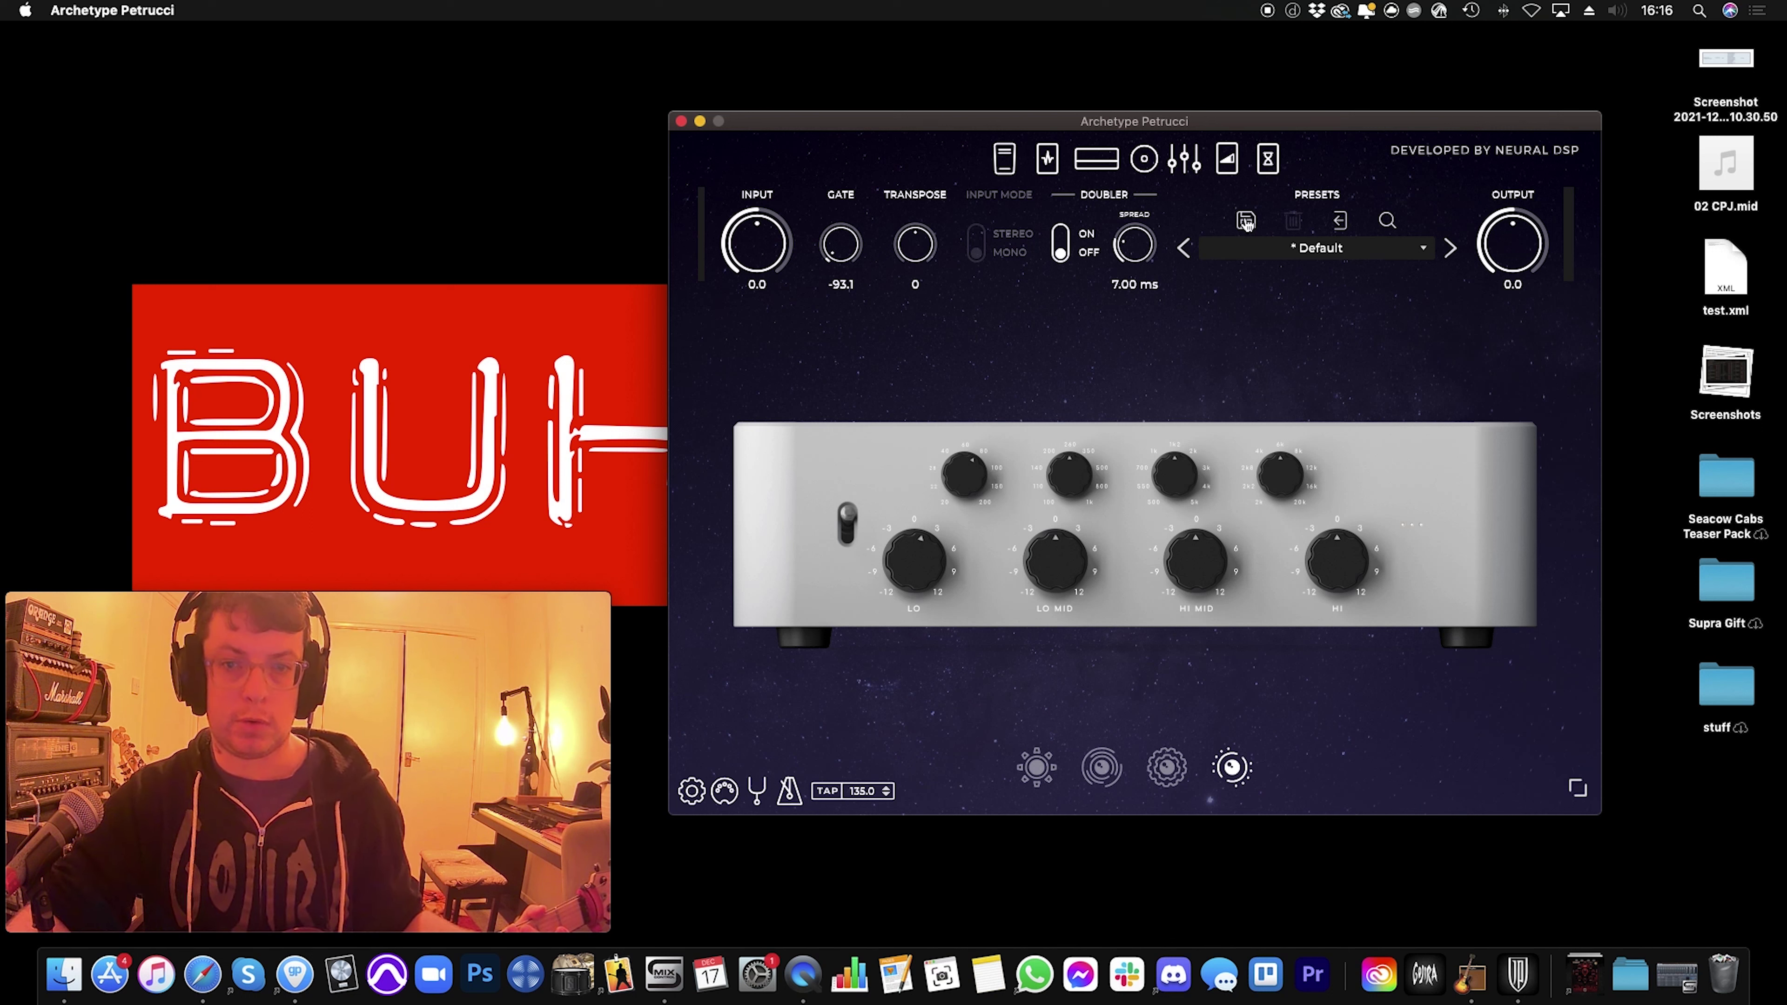
Step: Check the wah and effects pages, reload the purple second amp, and show the chorus/delay/reverb rack
left_click(1224, 159)
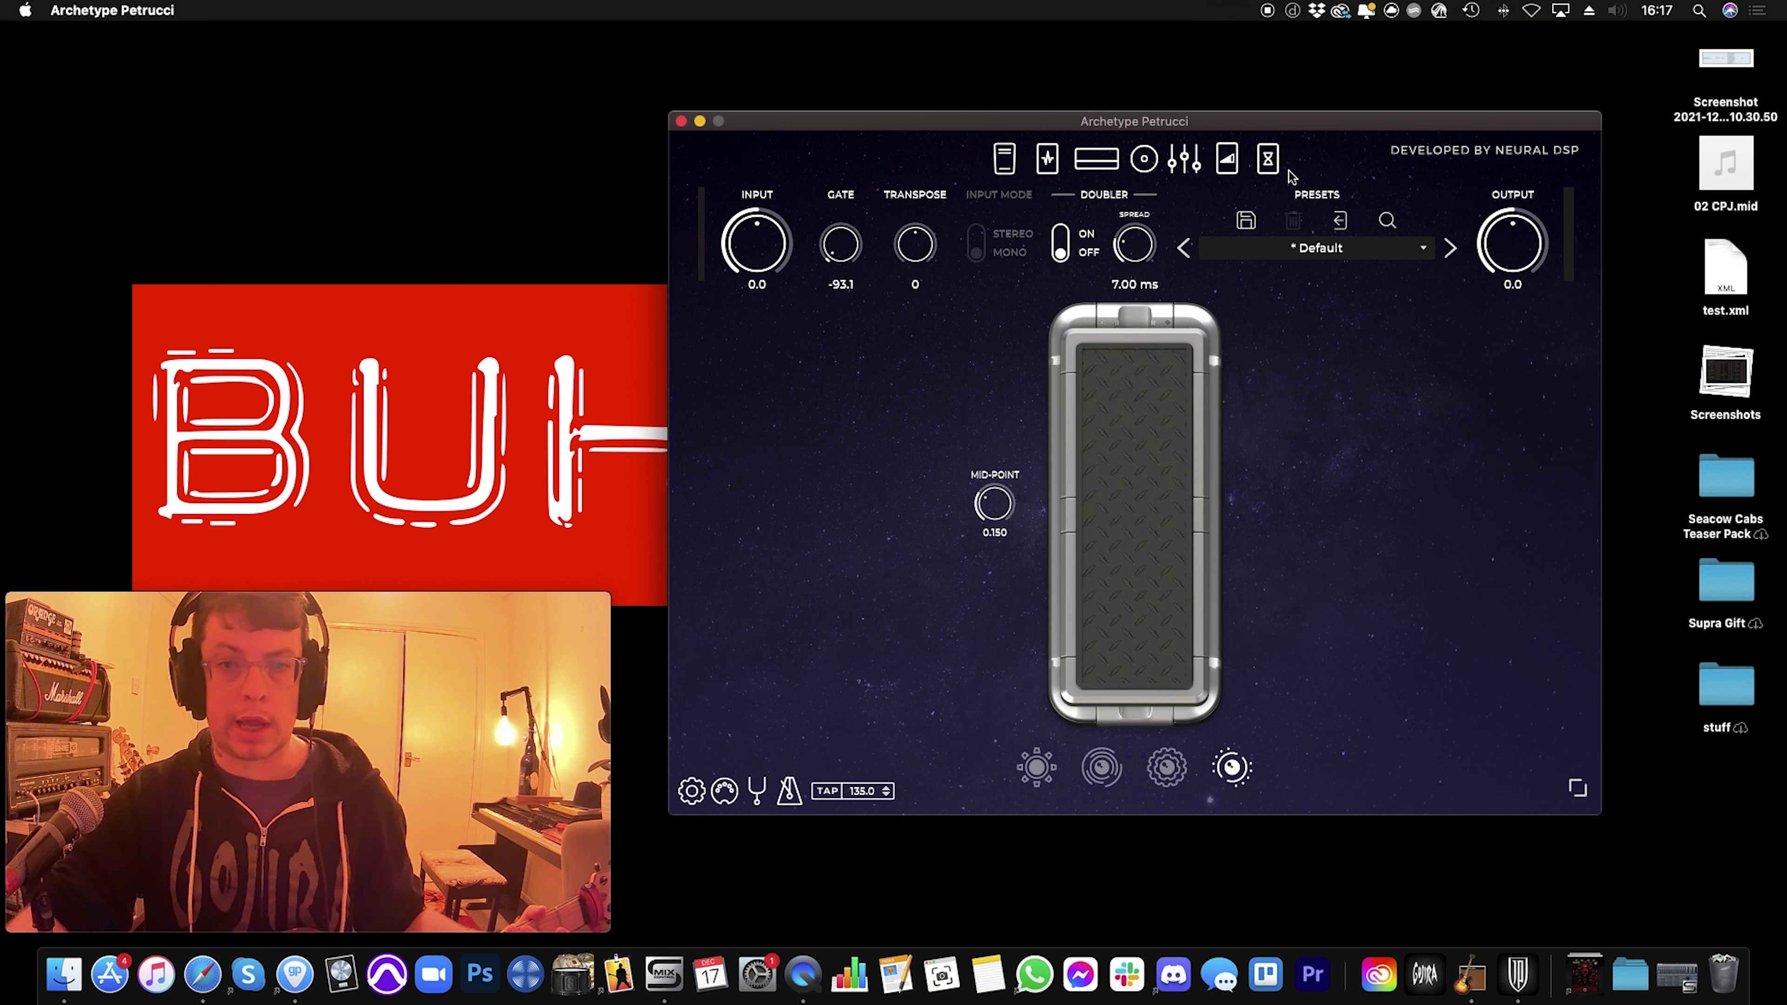
left_click(1269, 161)
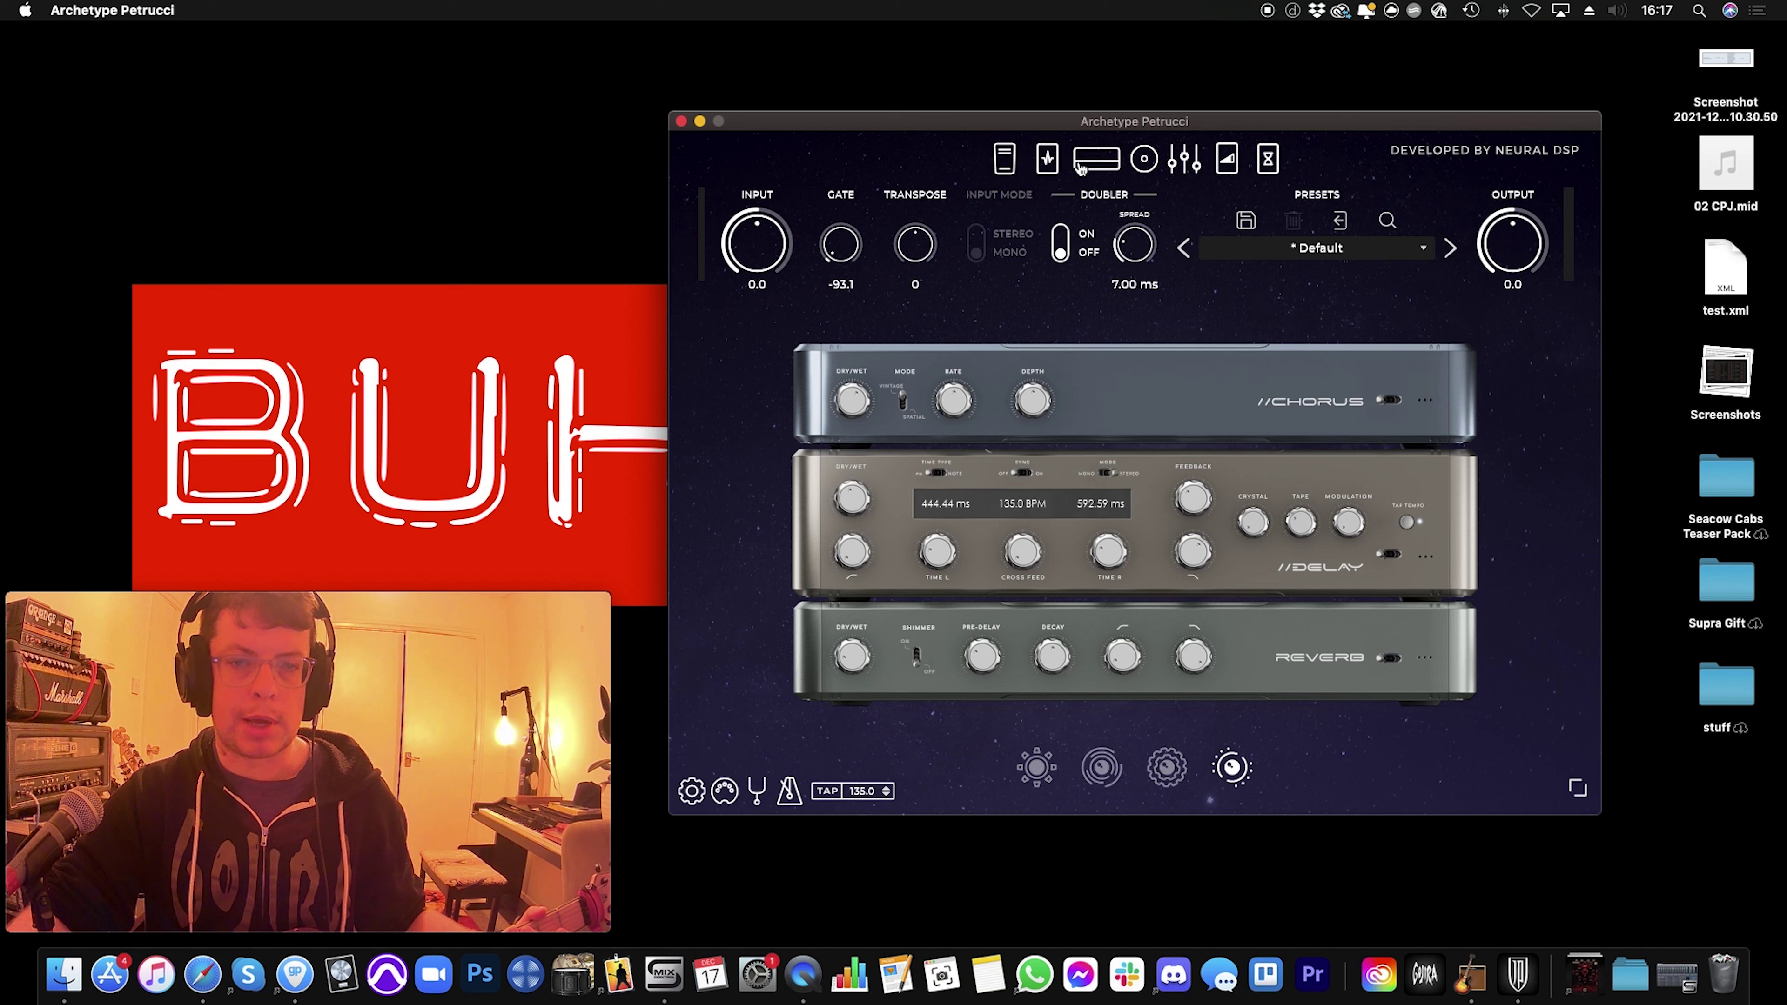
left_click(1096, 169)
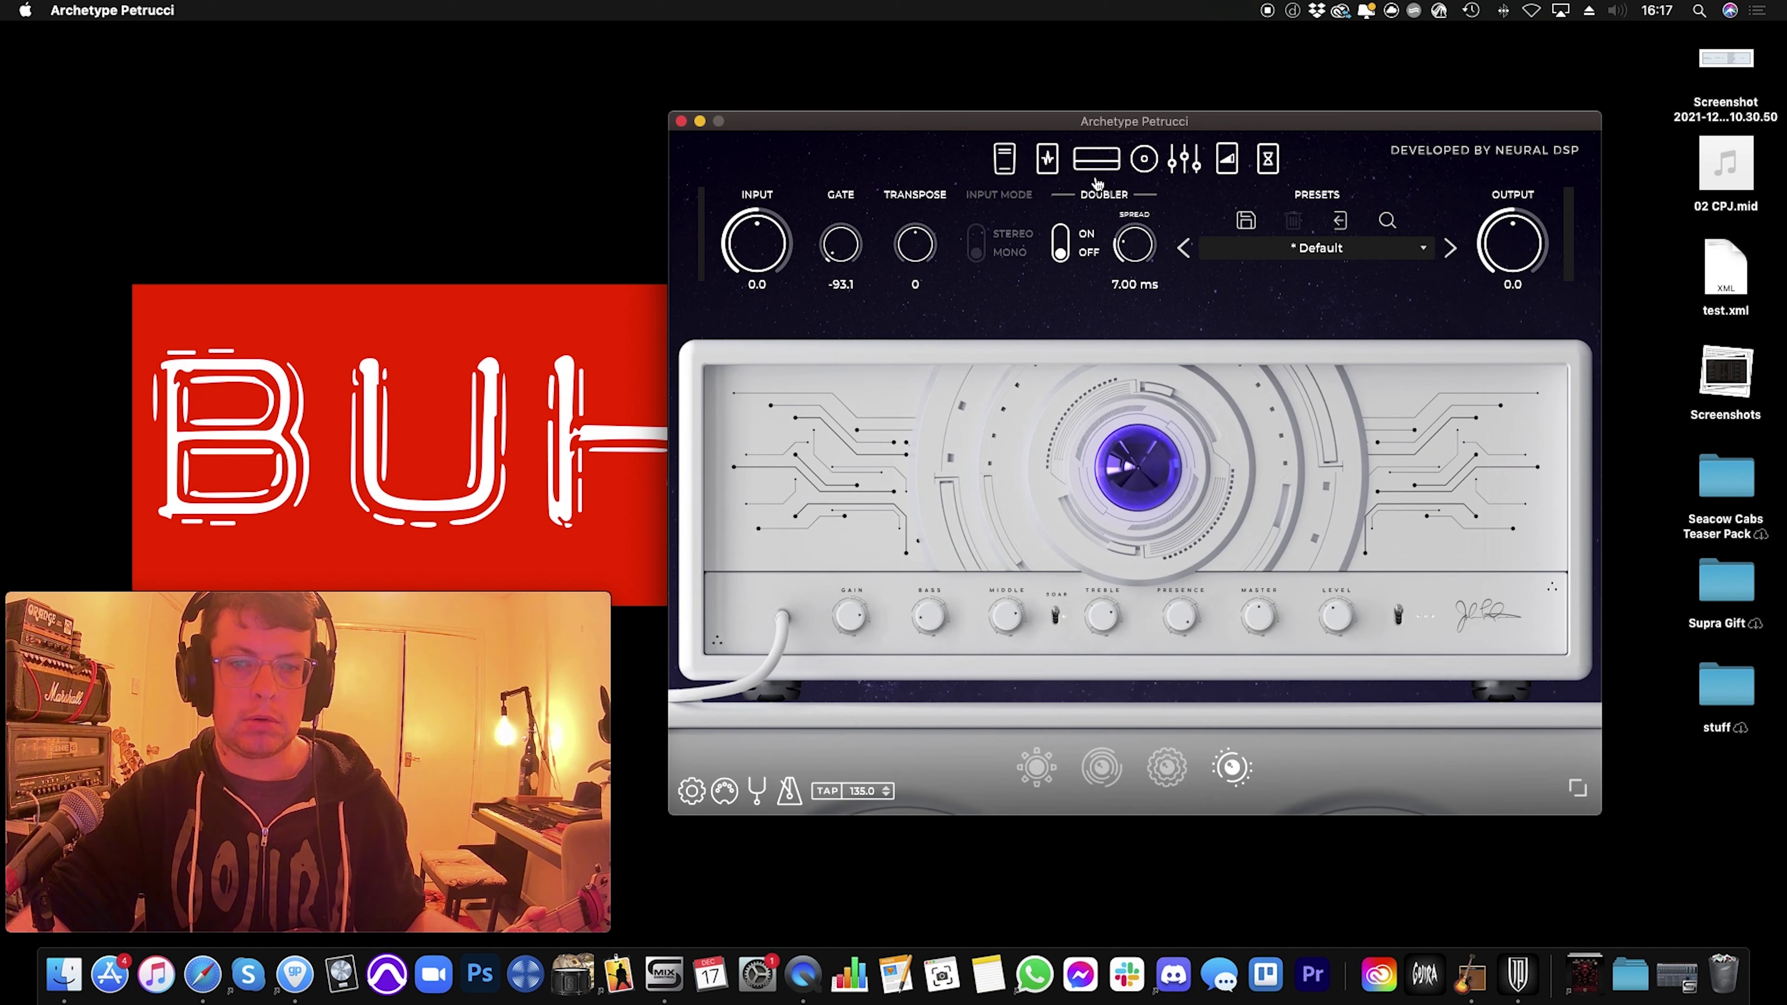
left_click(1102, 774)
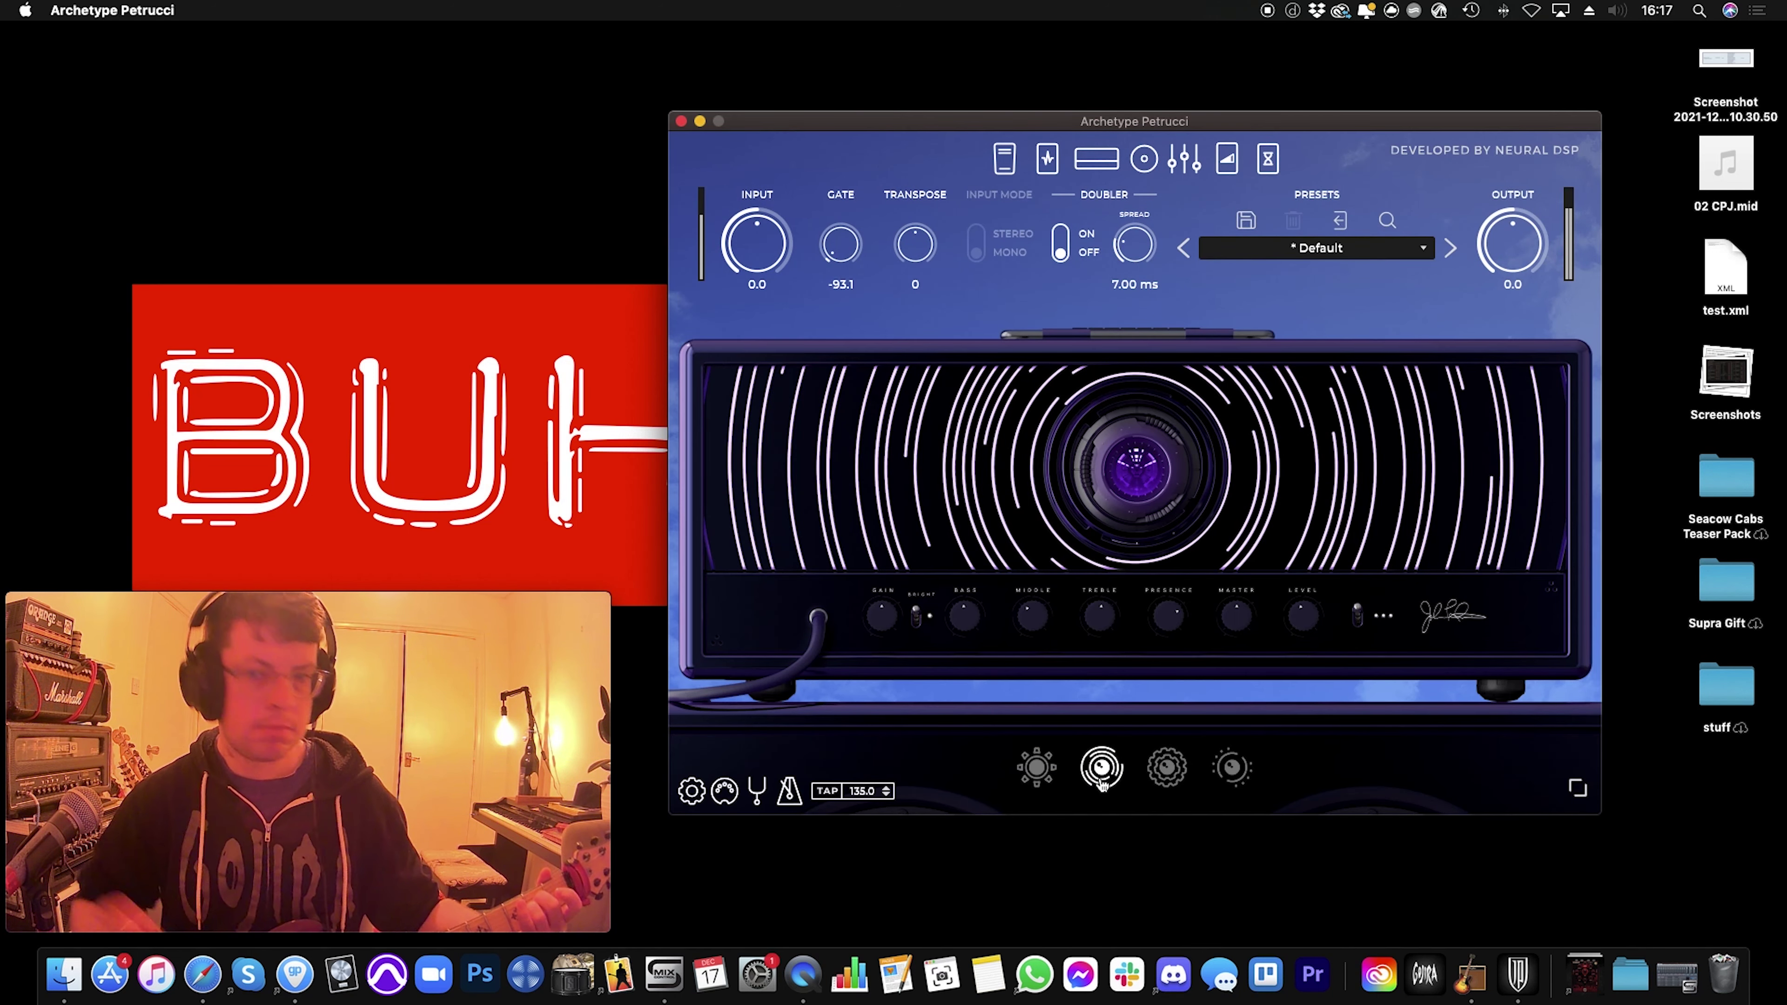
left_click(1268, 159)
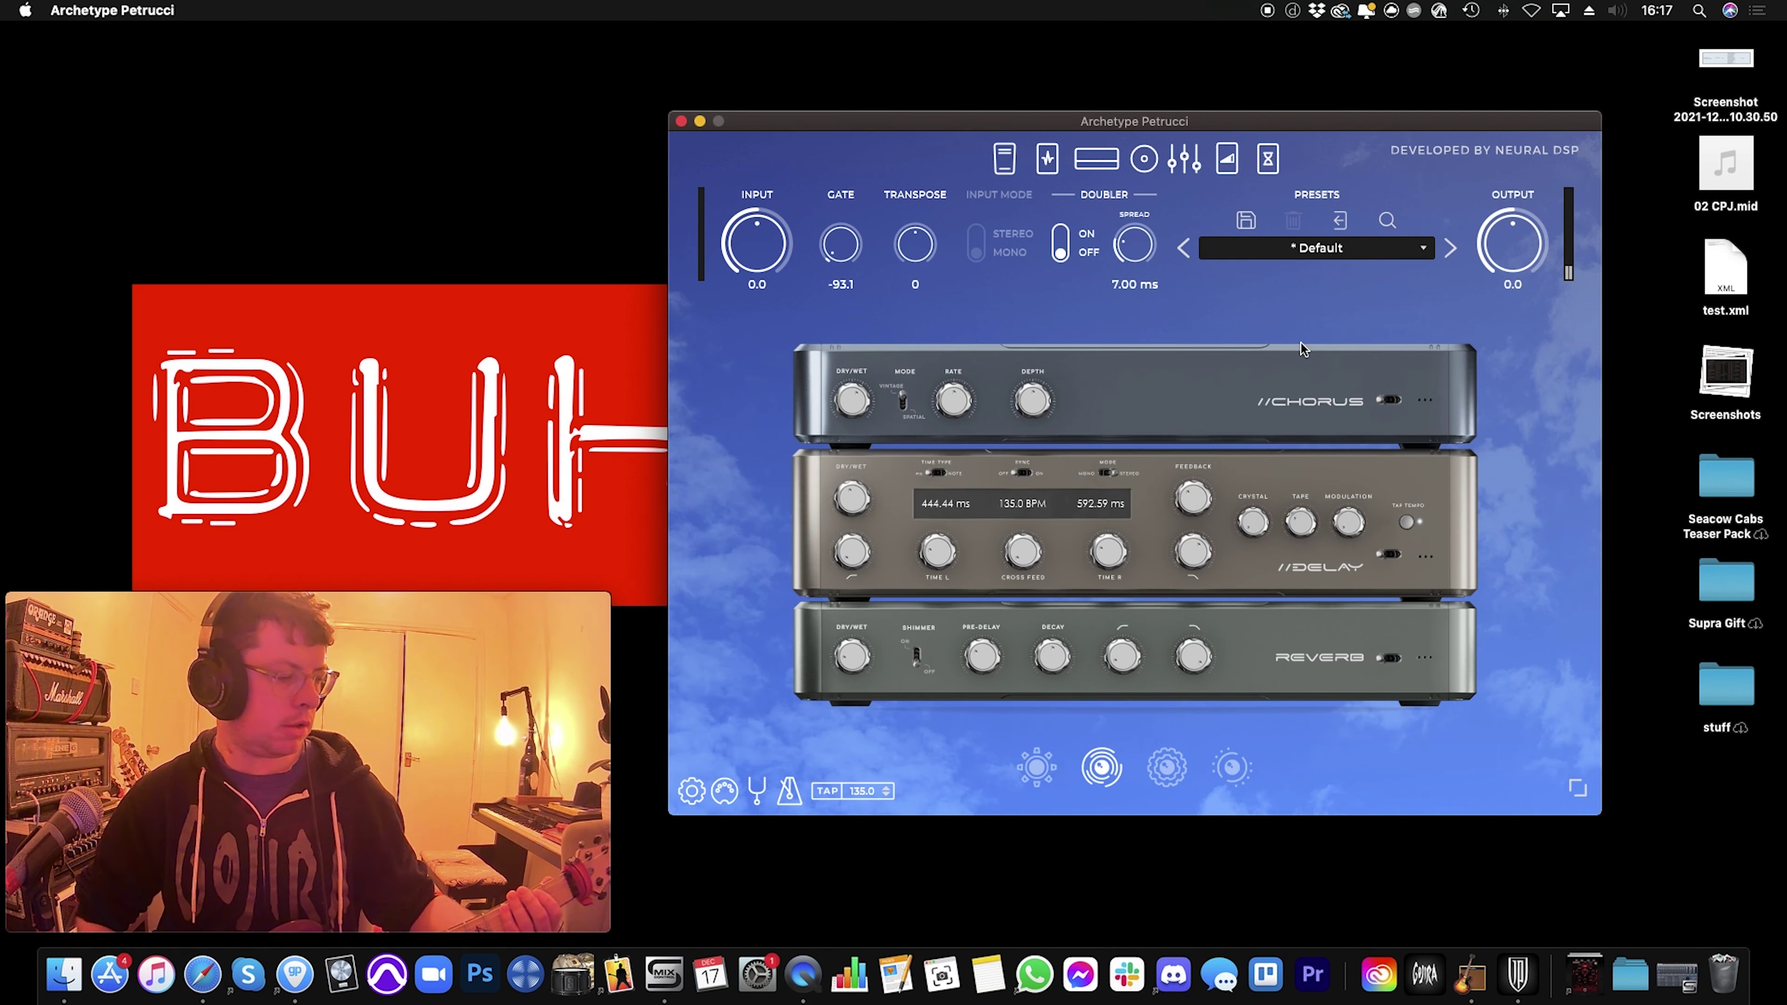
Step: Return to the effects rack via the amp page and toggle the delay at 135.0 BPM
left_click(1096, 159)
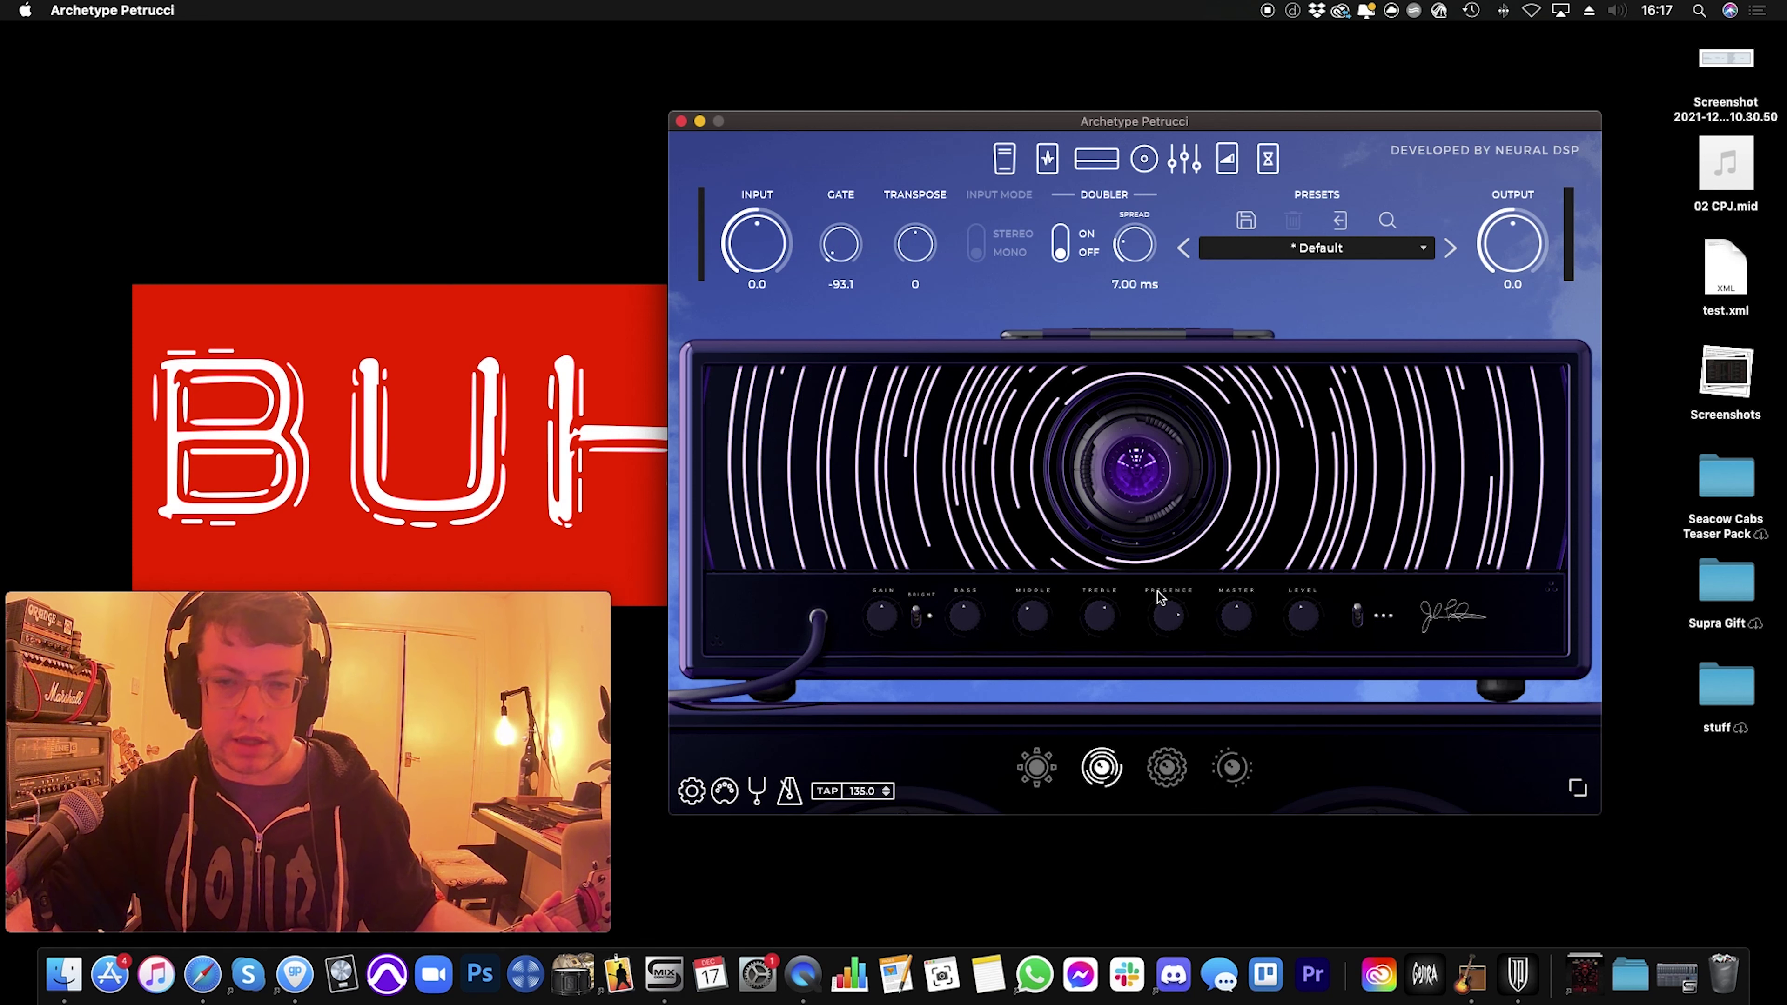
left_click(1270, 167)
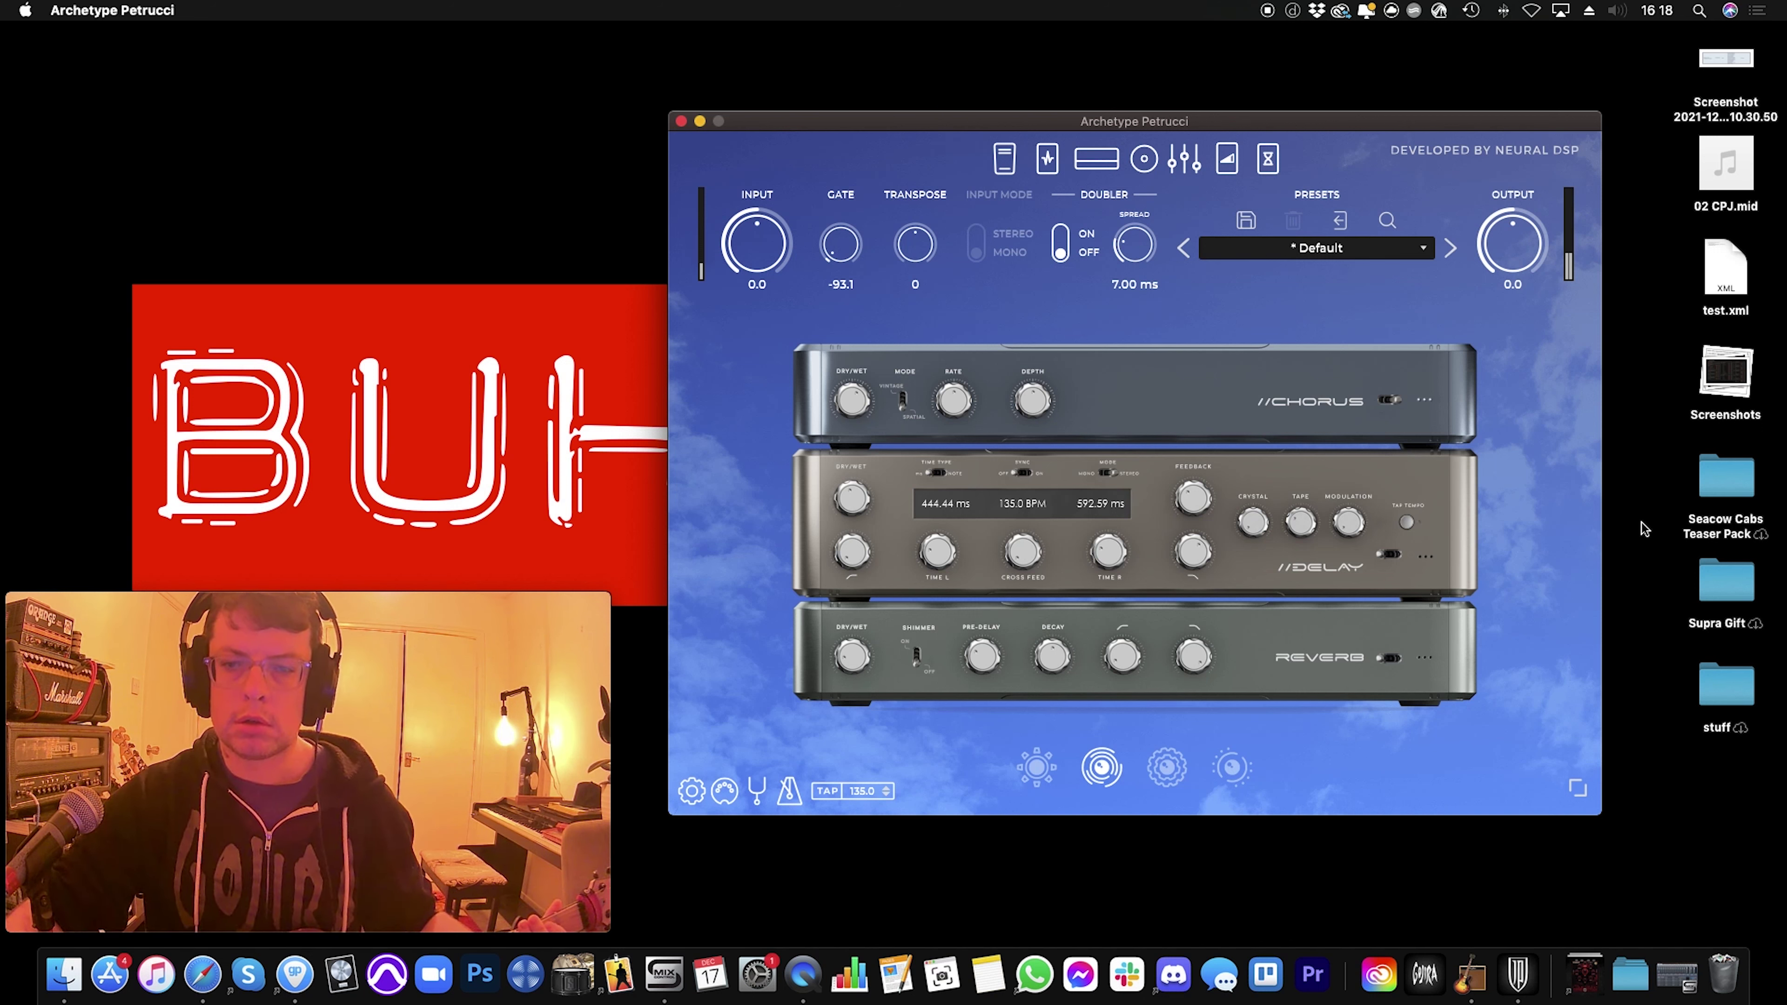
left_click(1390, 555)
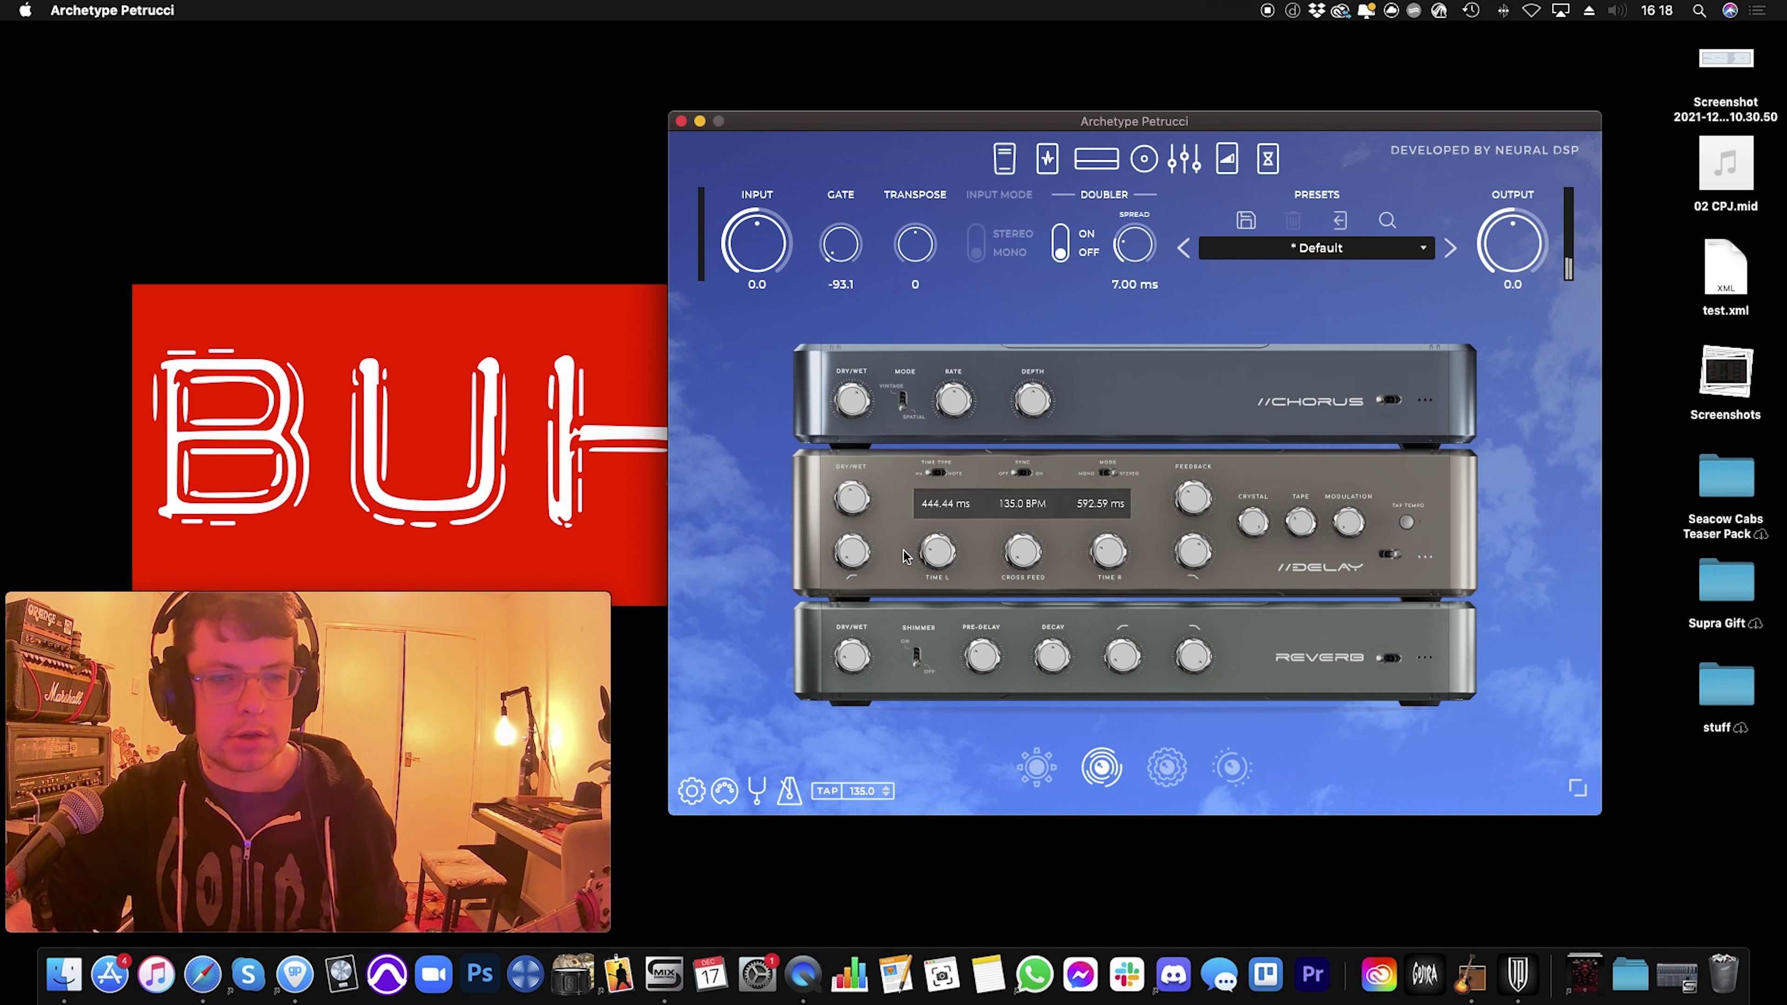
Step: Raise the delay's Dry/Wet mix and toggle the reverb in the effects rack
left_click_drag(857, 512, 853, 466)
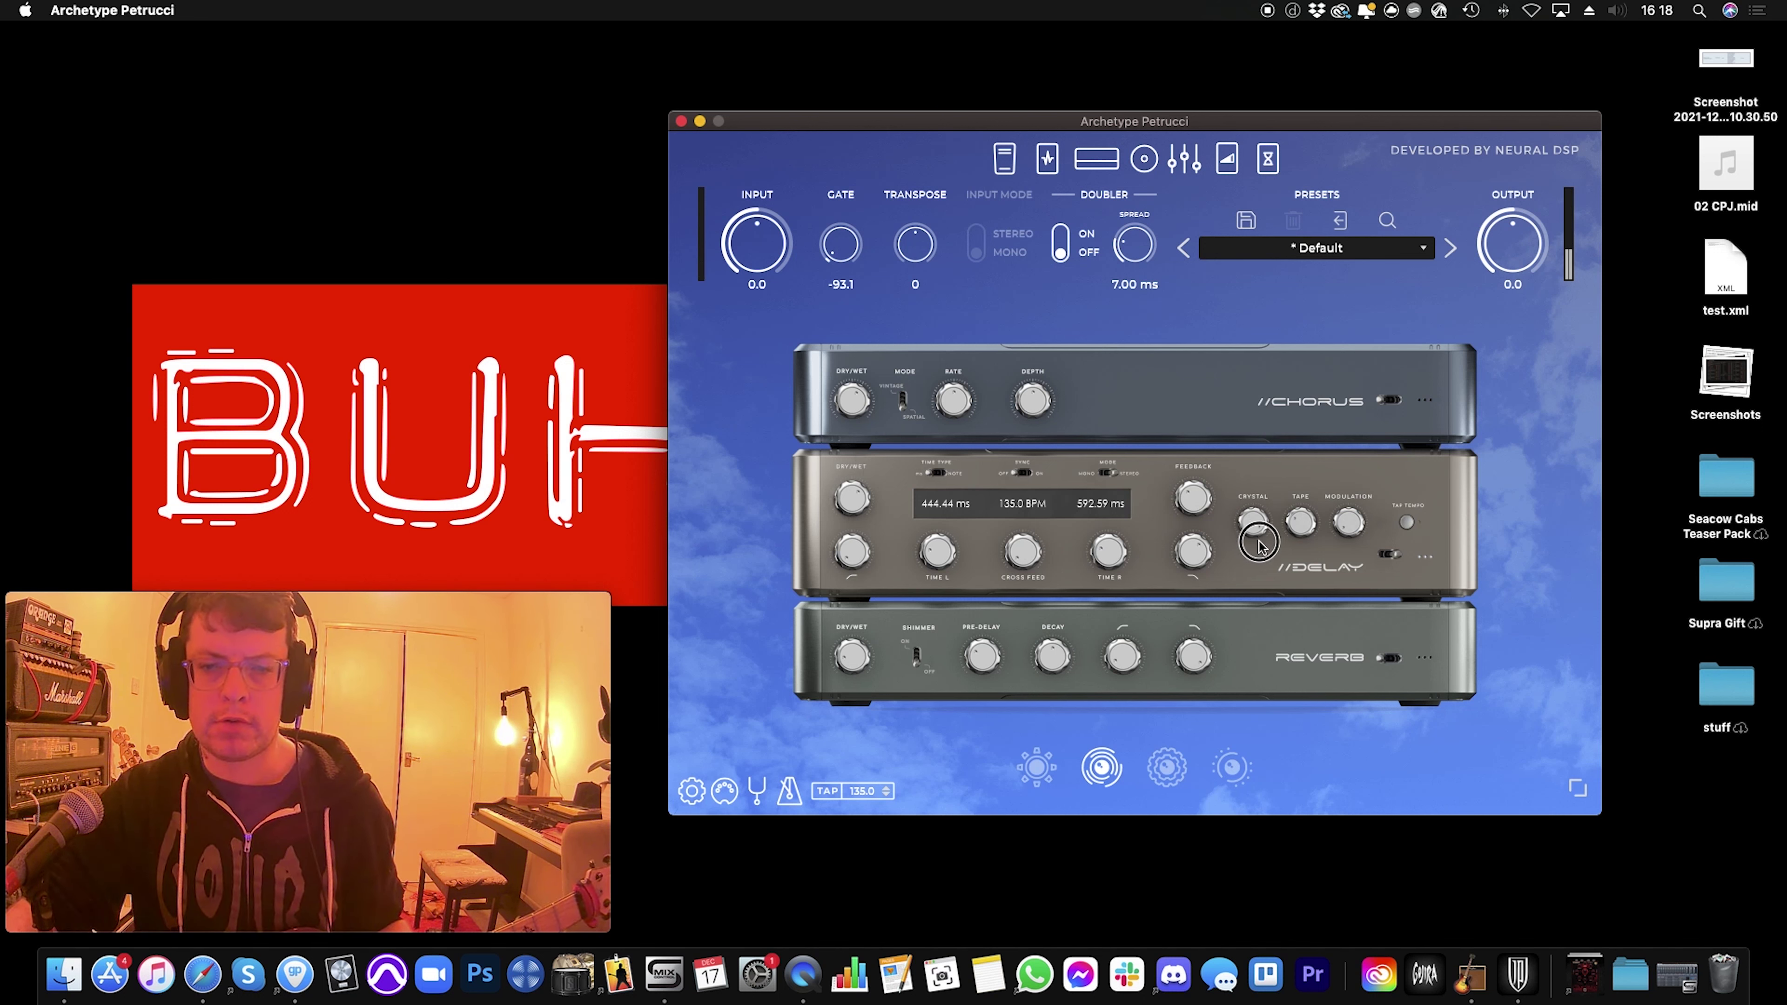
left_click(1249, 609)
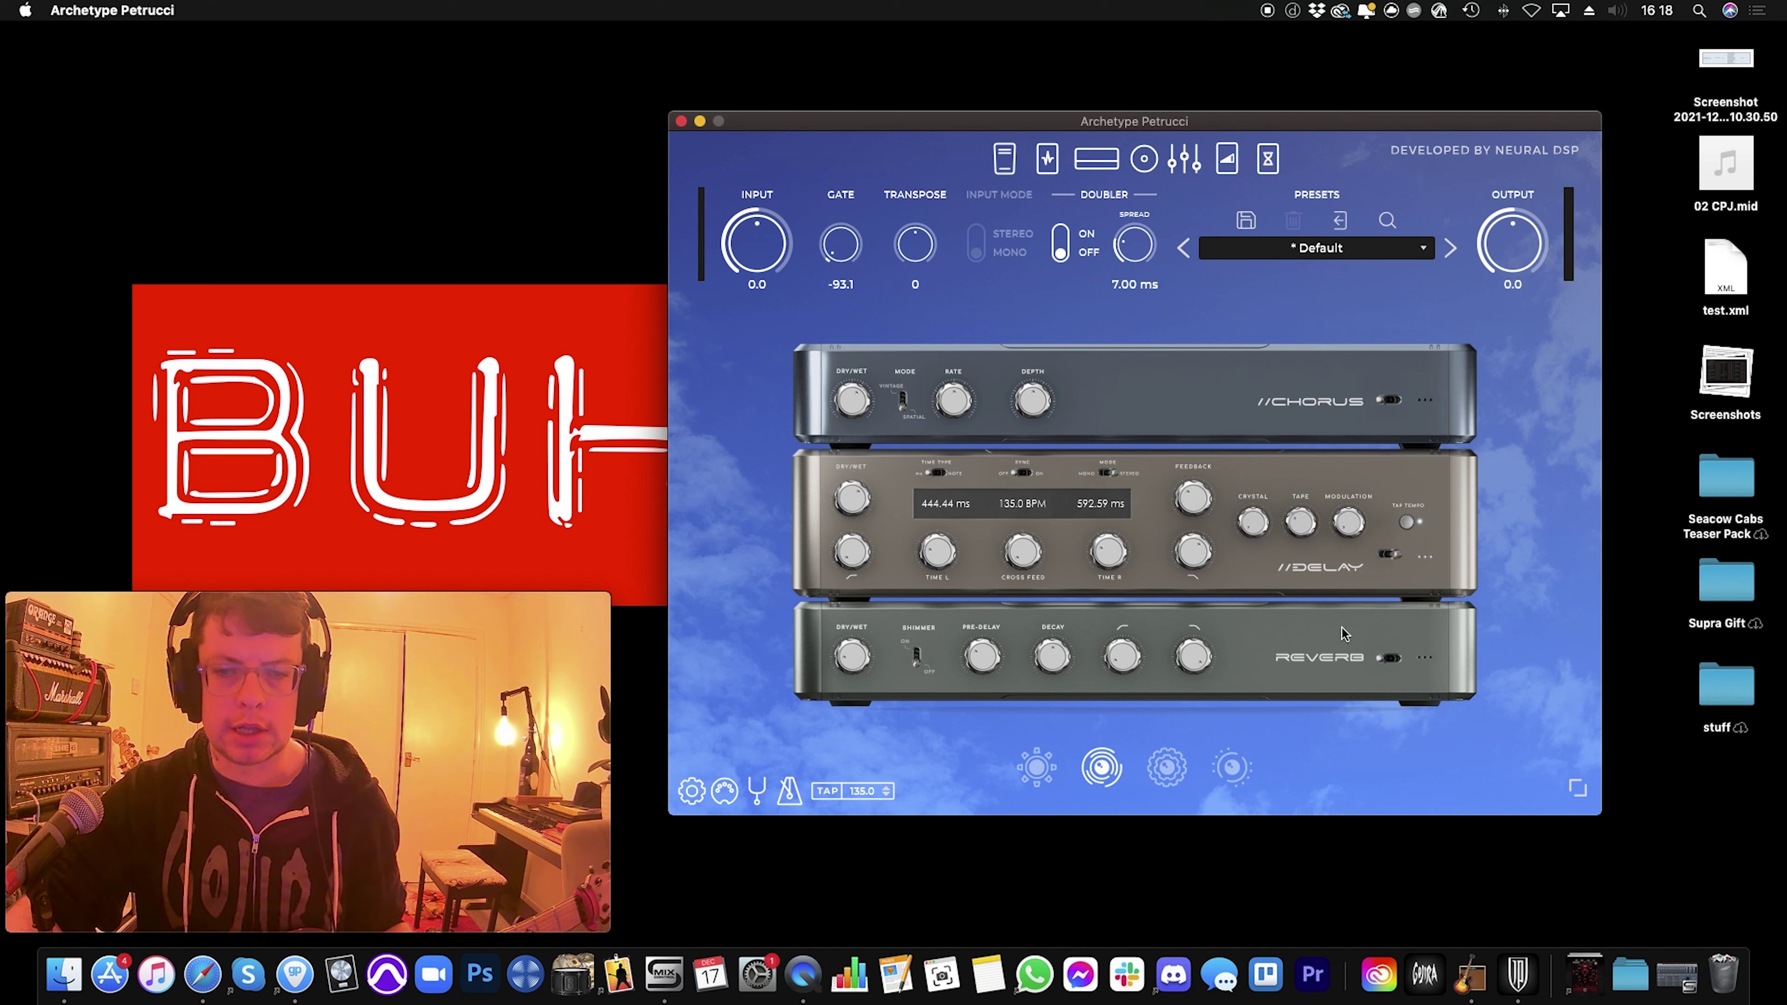
left_click(1317, 525)
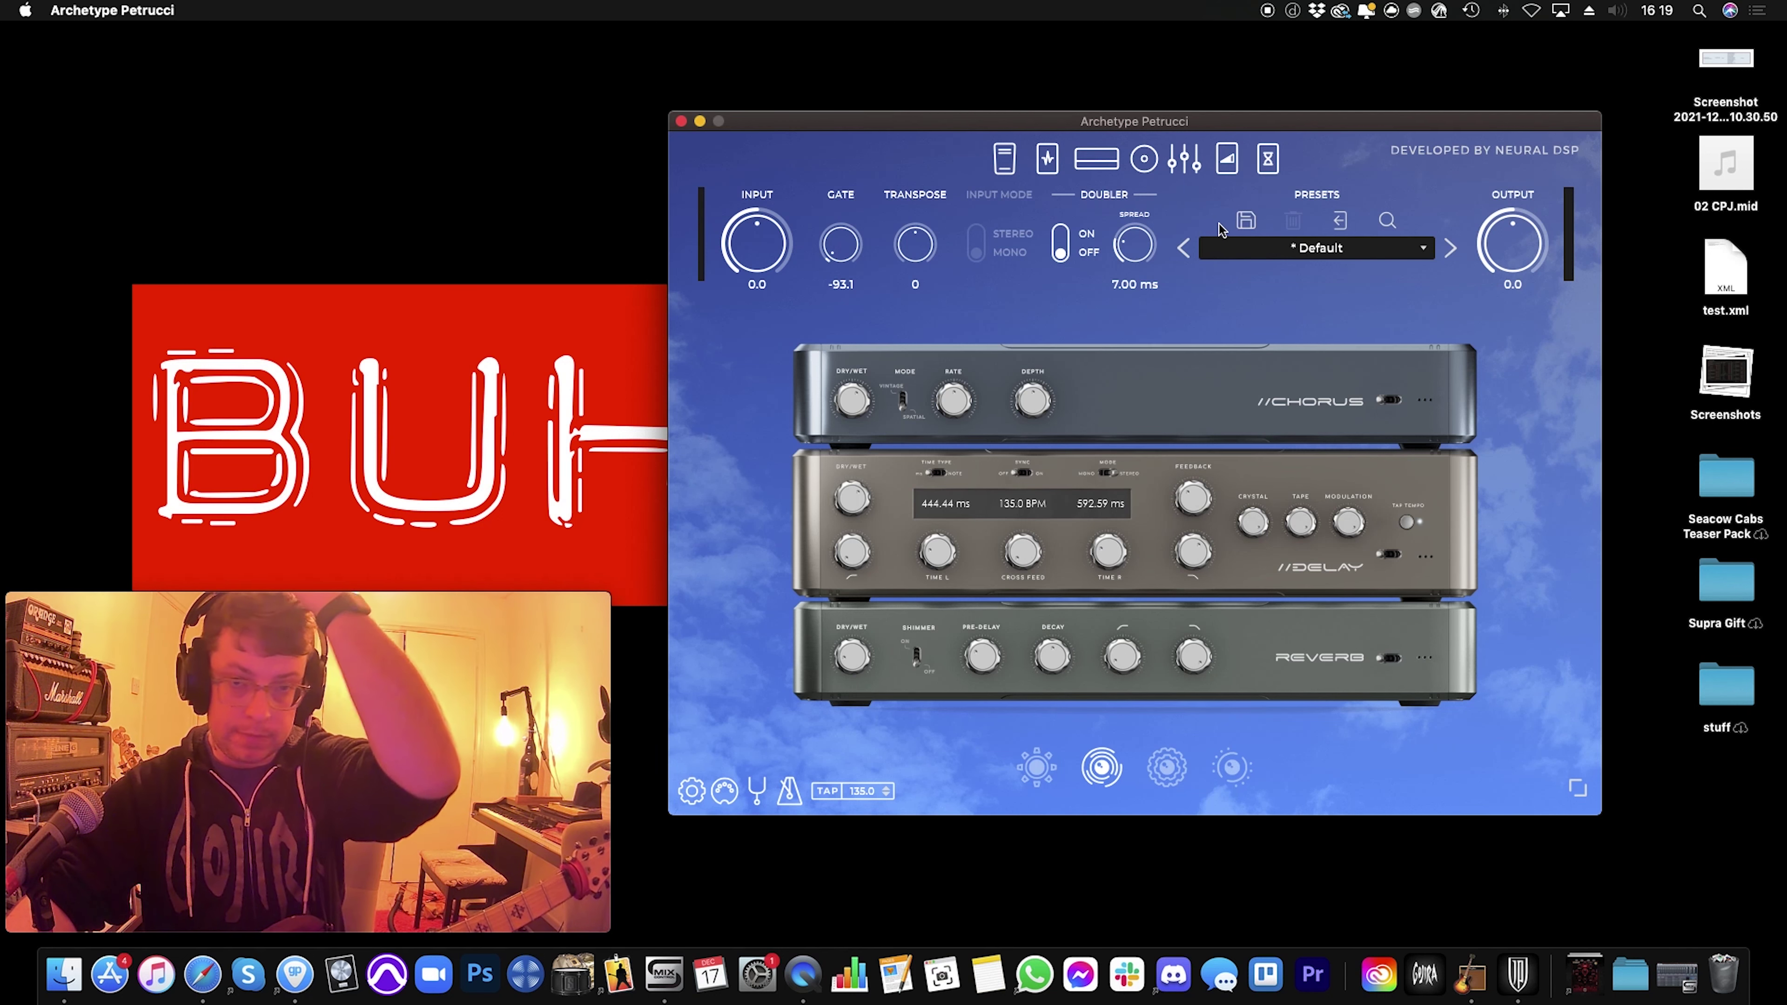
Step: Load the dark red-eye third amp head and raise the noise gate from -93.1 to -67.5
left_click(1110, 155)
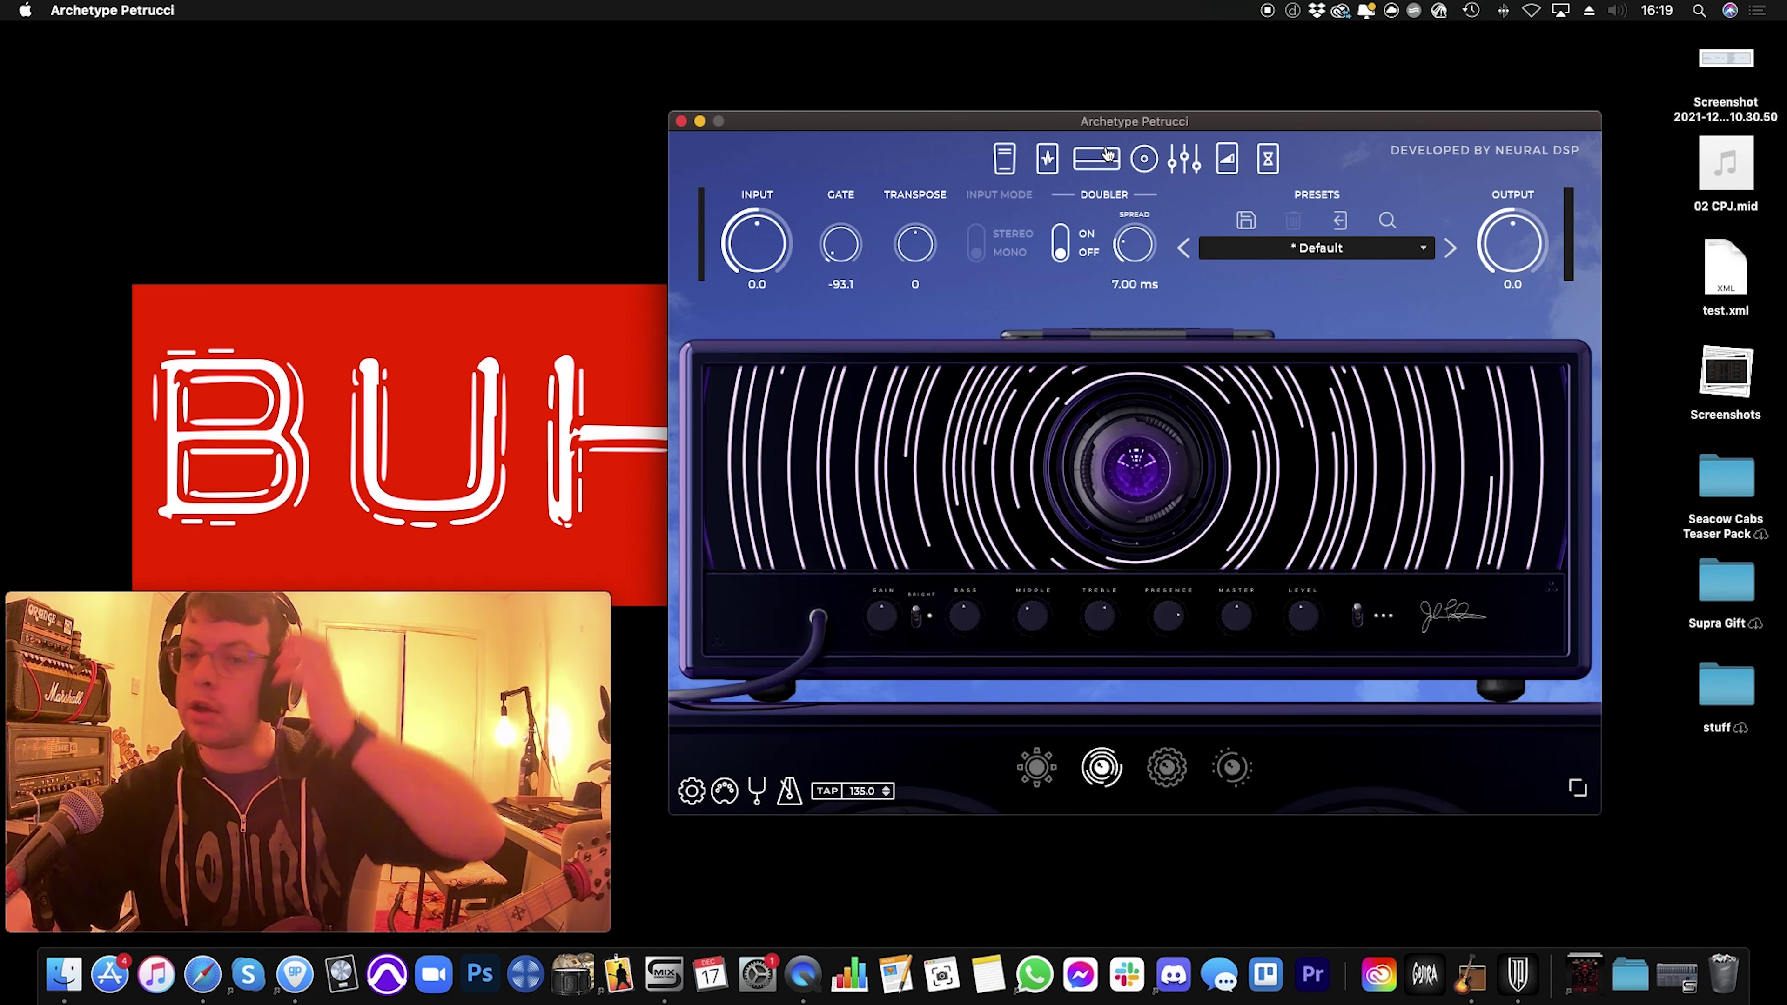
left_click(1169, 783)
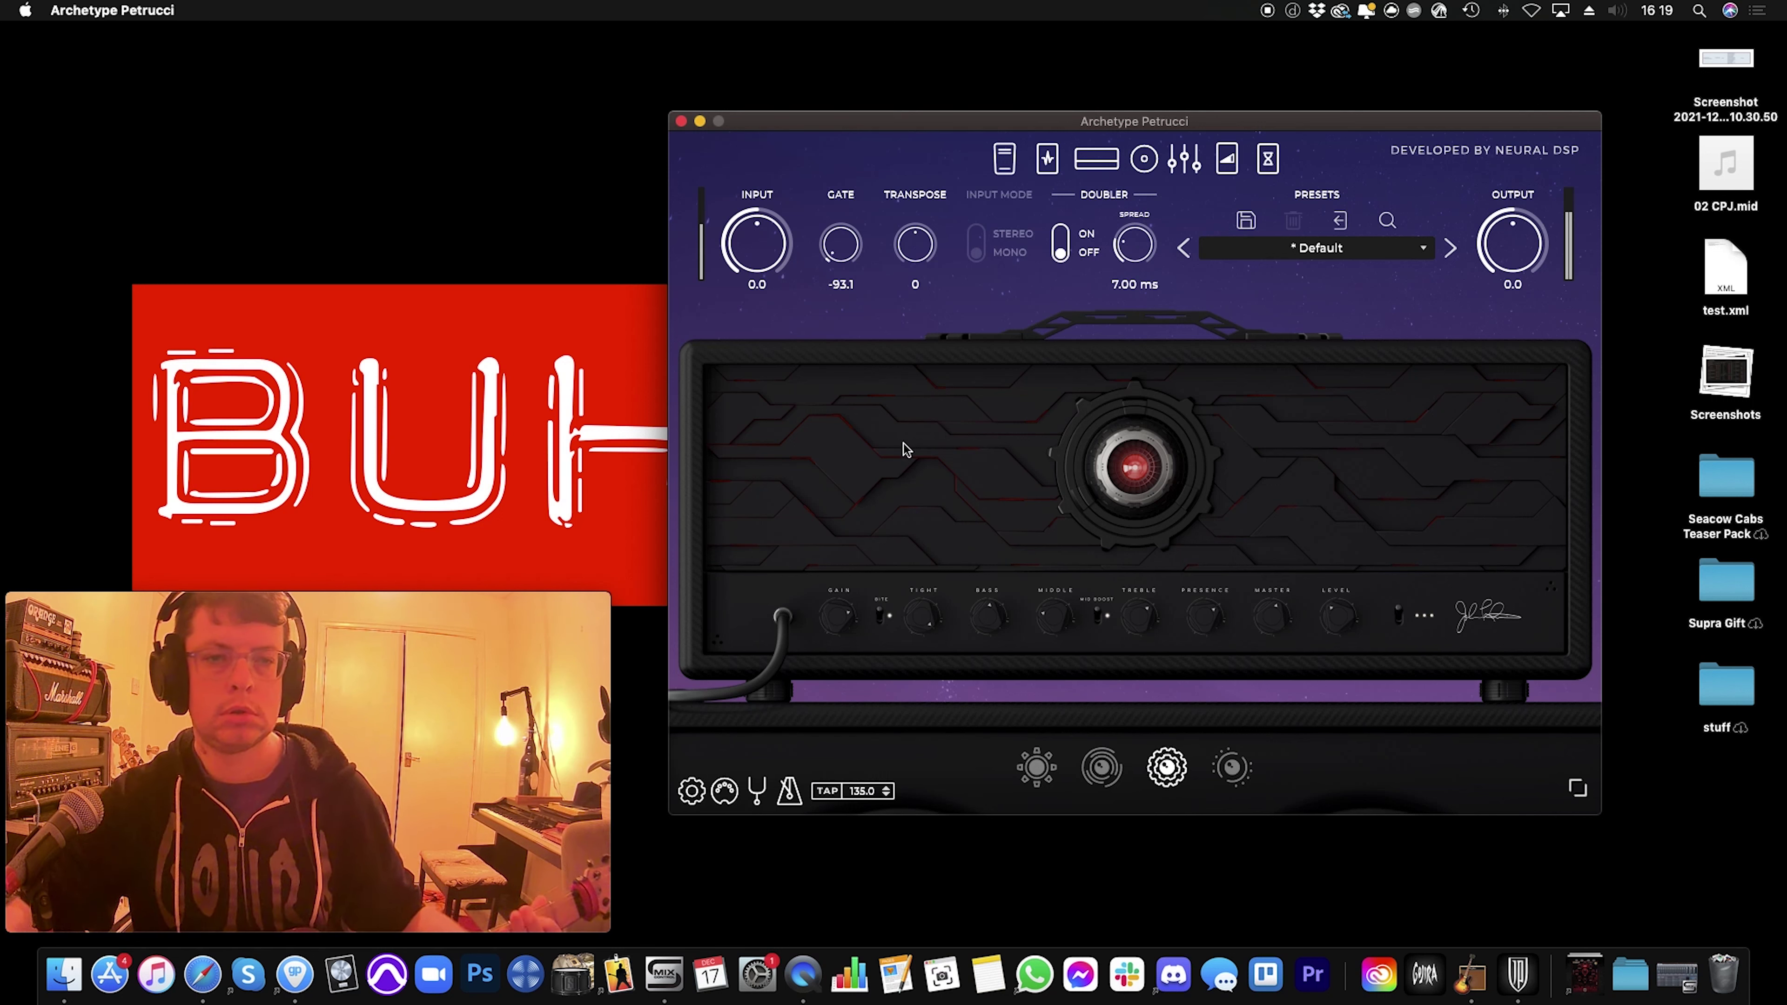
left_click_drag(857, 258, 850, 202)
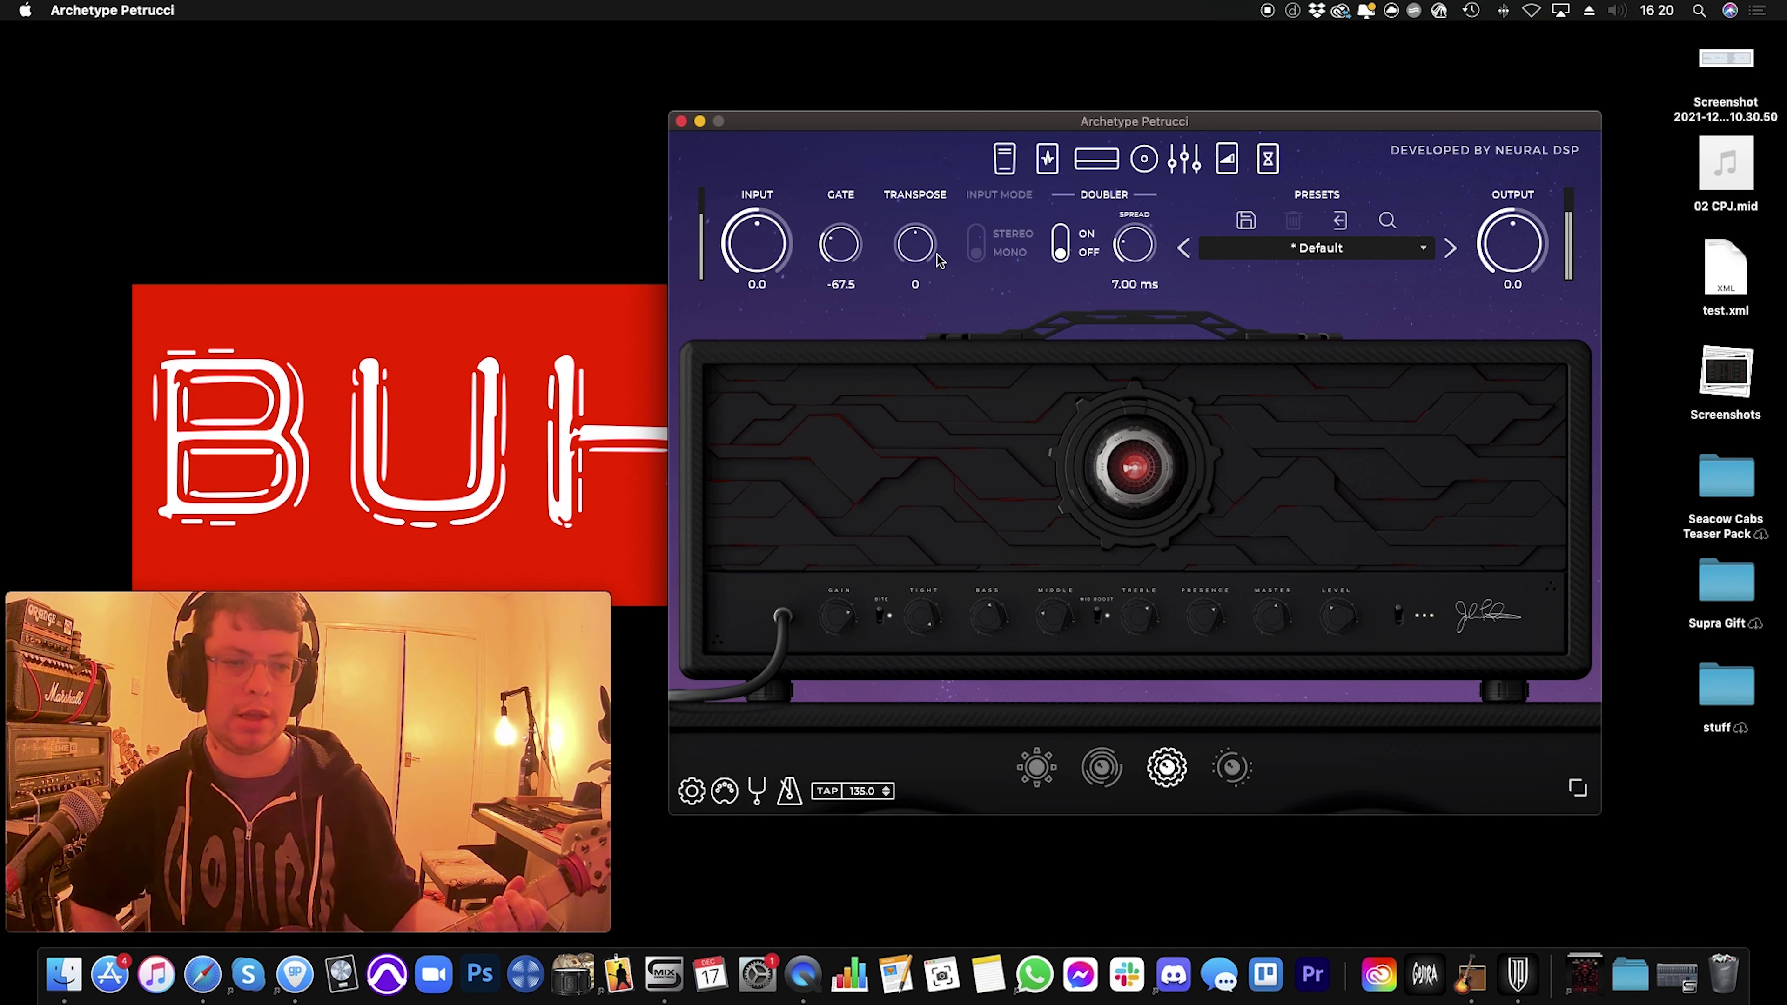
Step: Lower the transpose first to -4, then further down to -12
left_click_drag(938, 254, 915, 328)
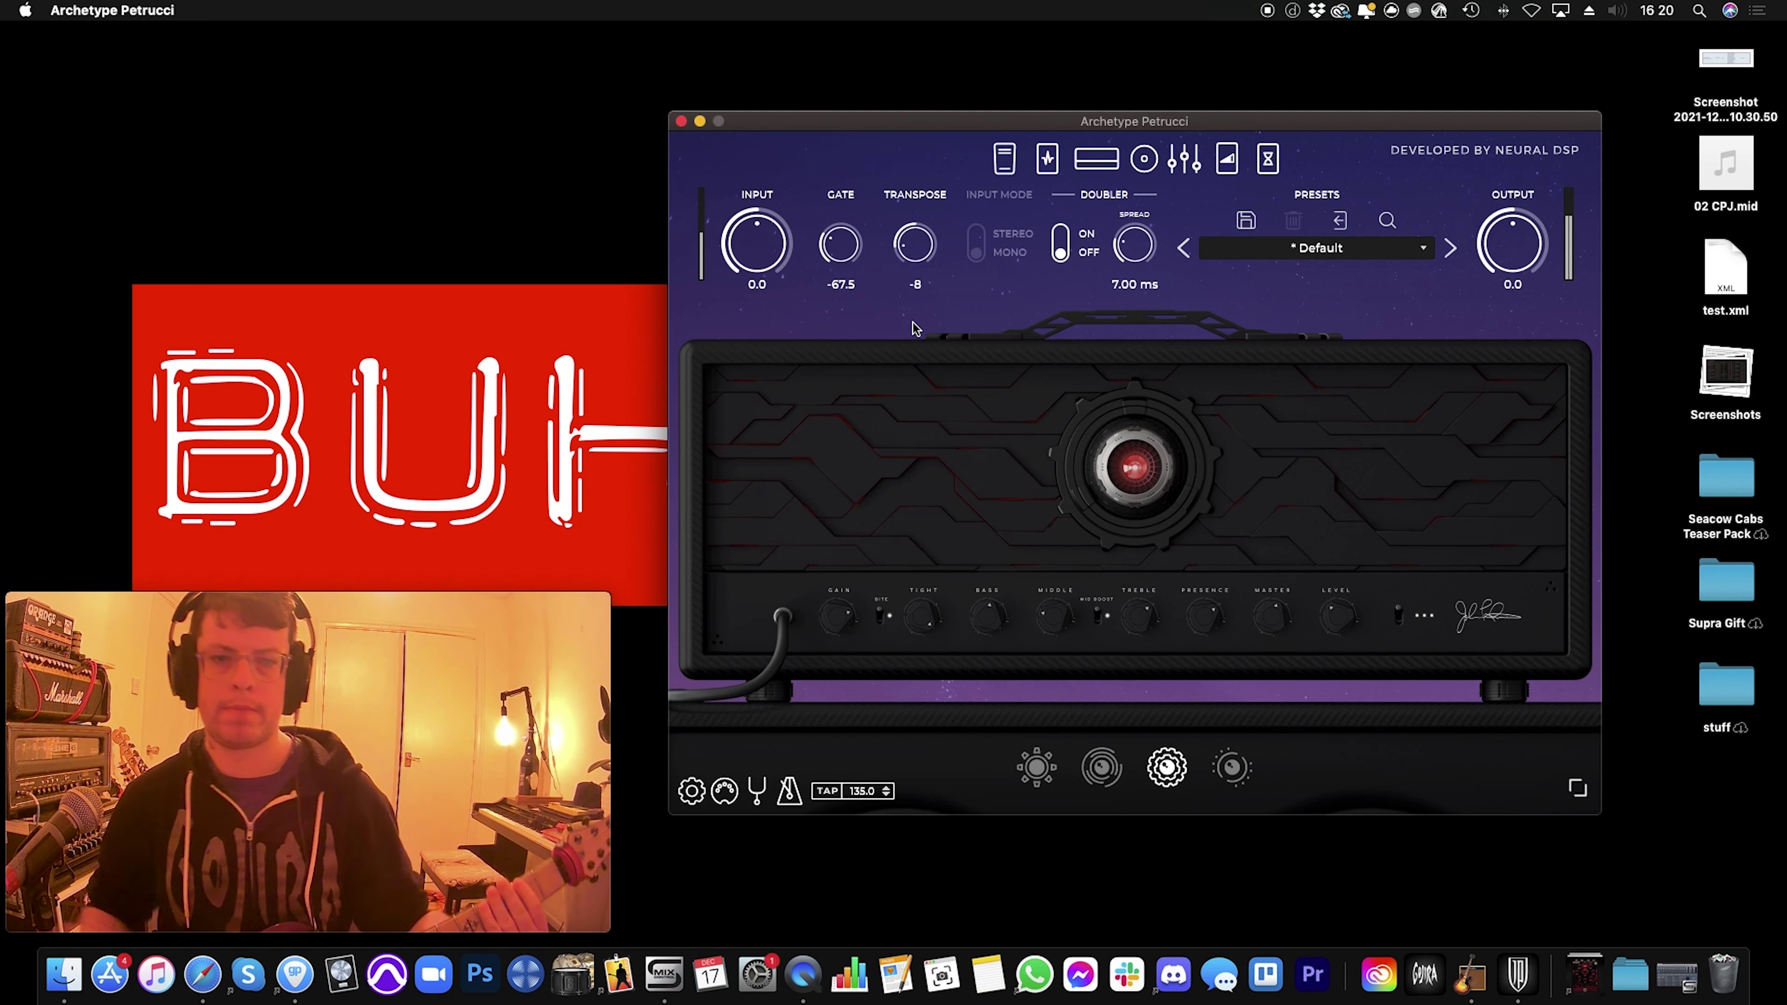
left_click_drag(914, 242, 911, 560)
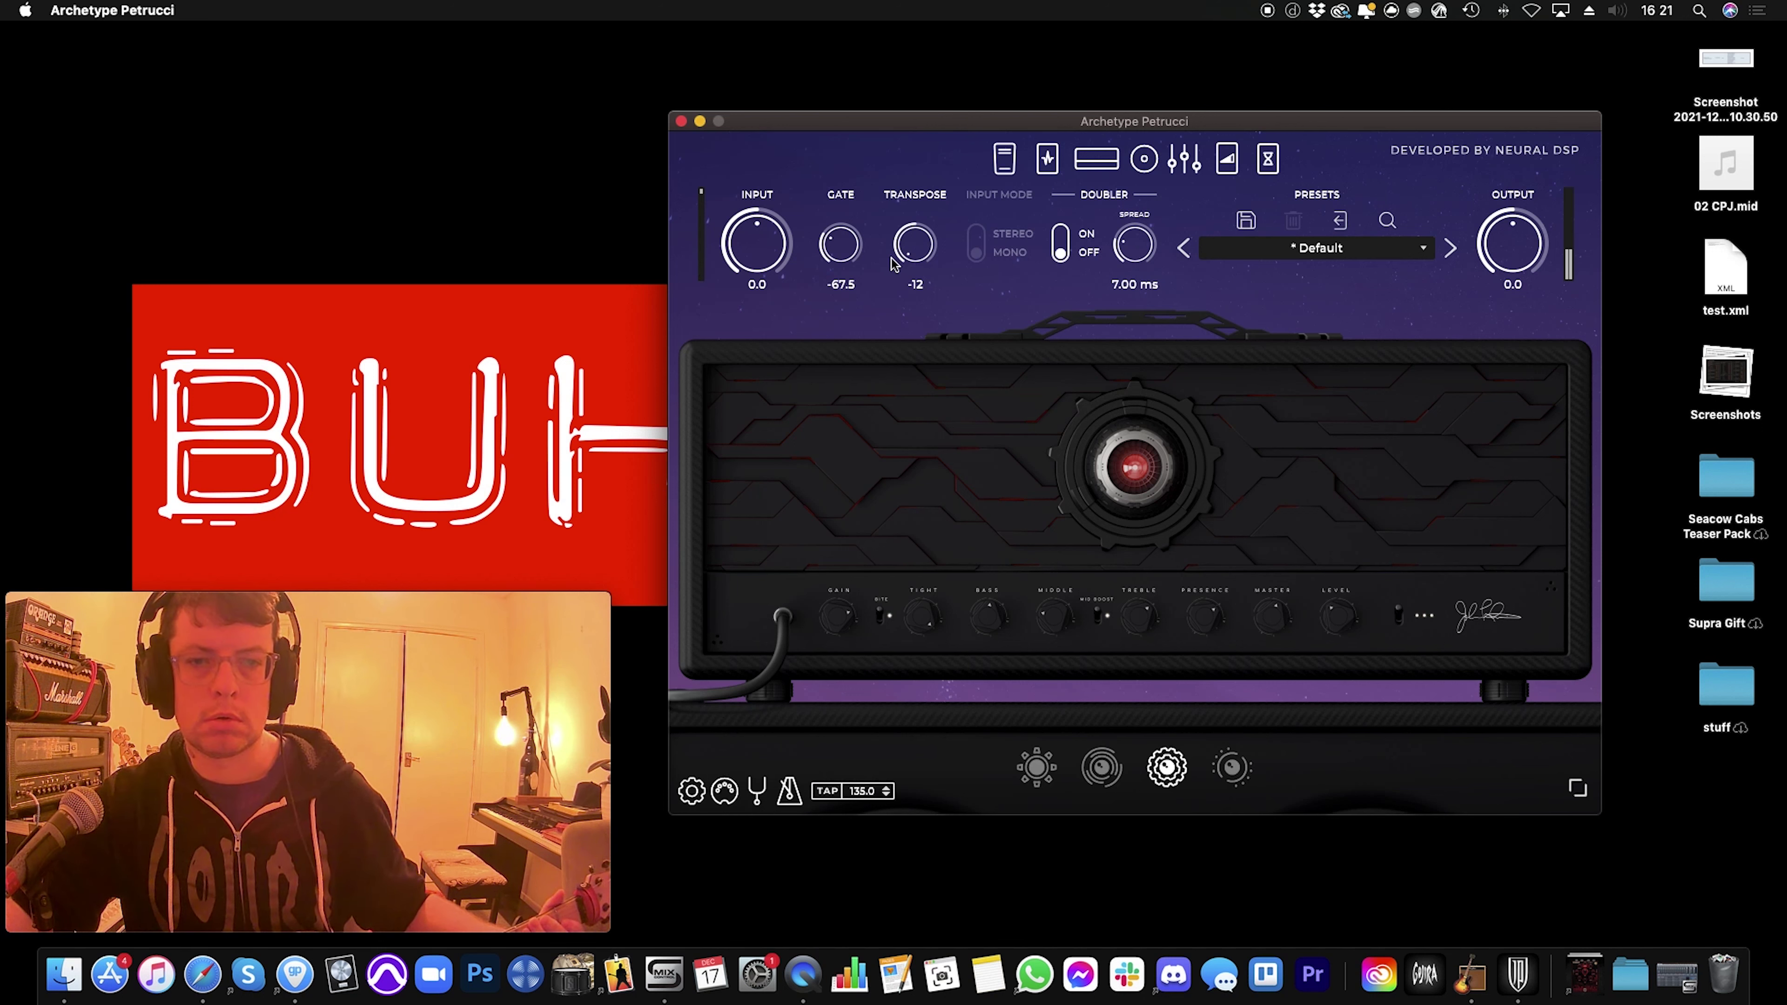
Step: Try several transpose settings, including -5 and -3, then reset transpose to 0
left_click_drag(910, 259, 906, 188)
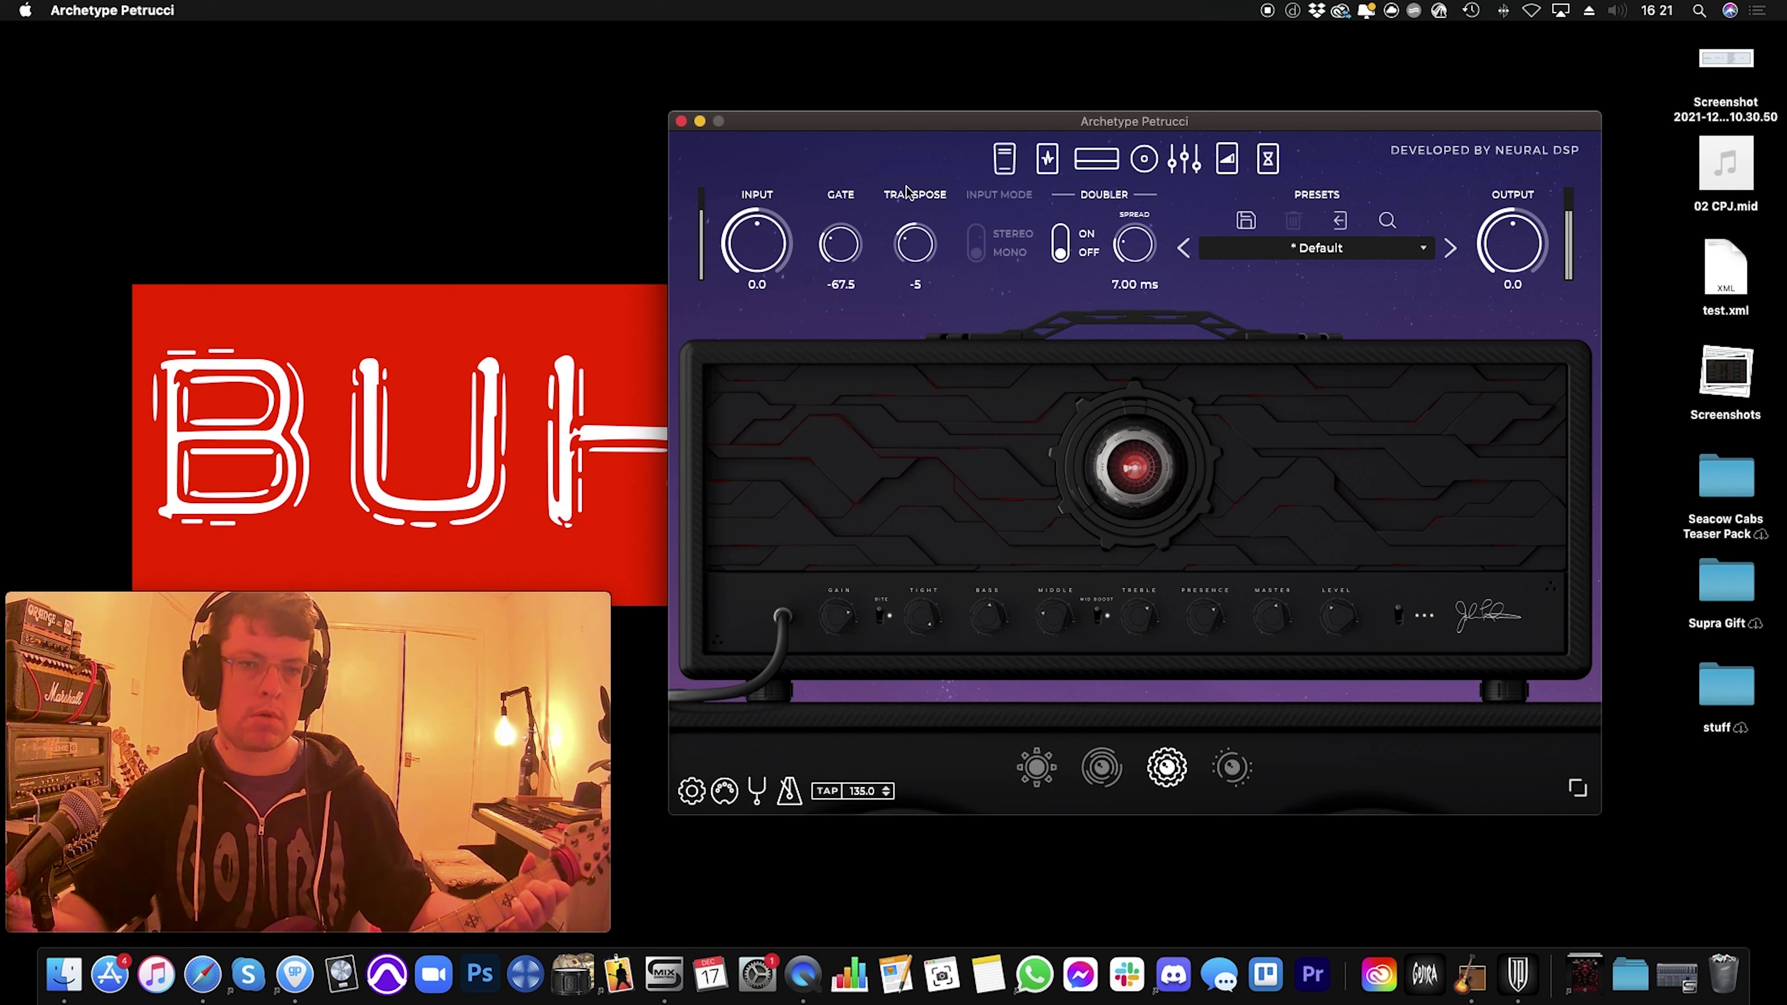
left_click_drag(910, 263, 893, 7)
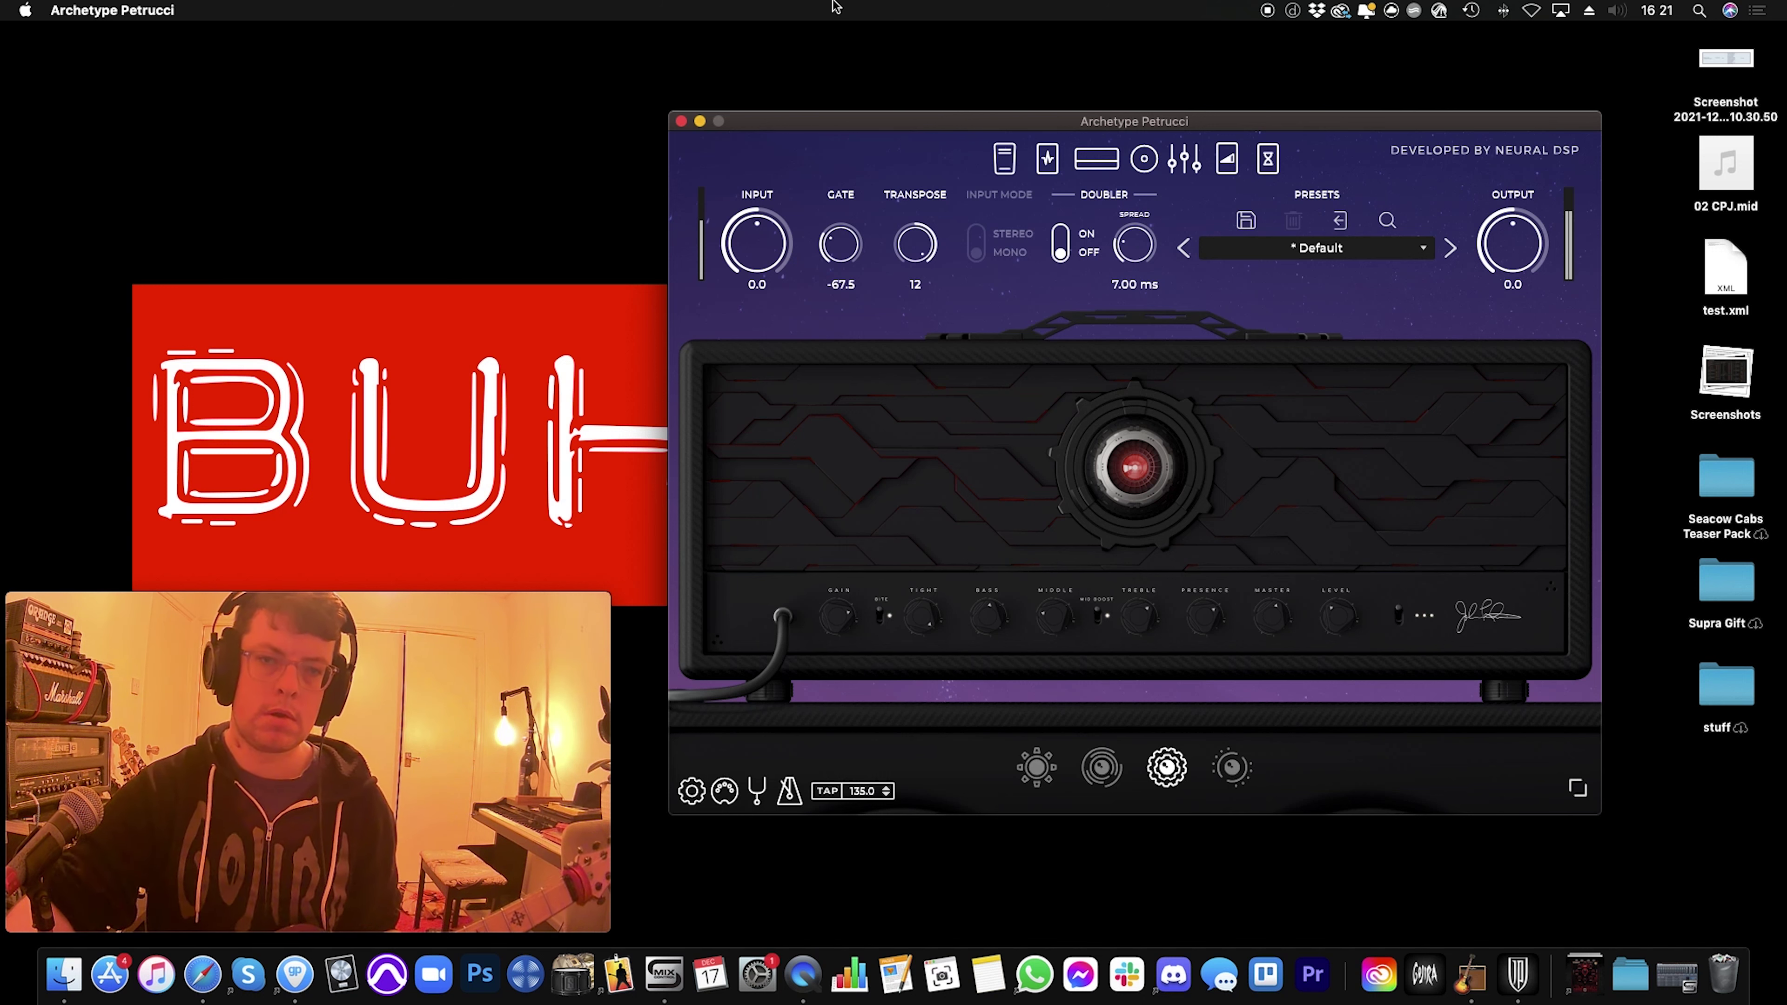
left_click_drag(907, 281, 879, 403)
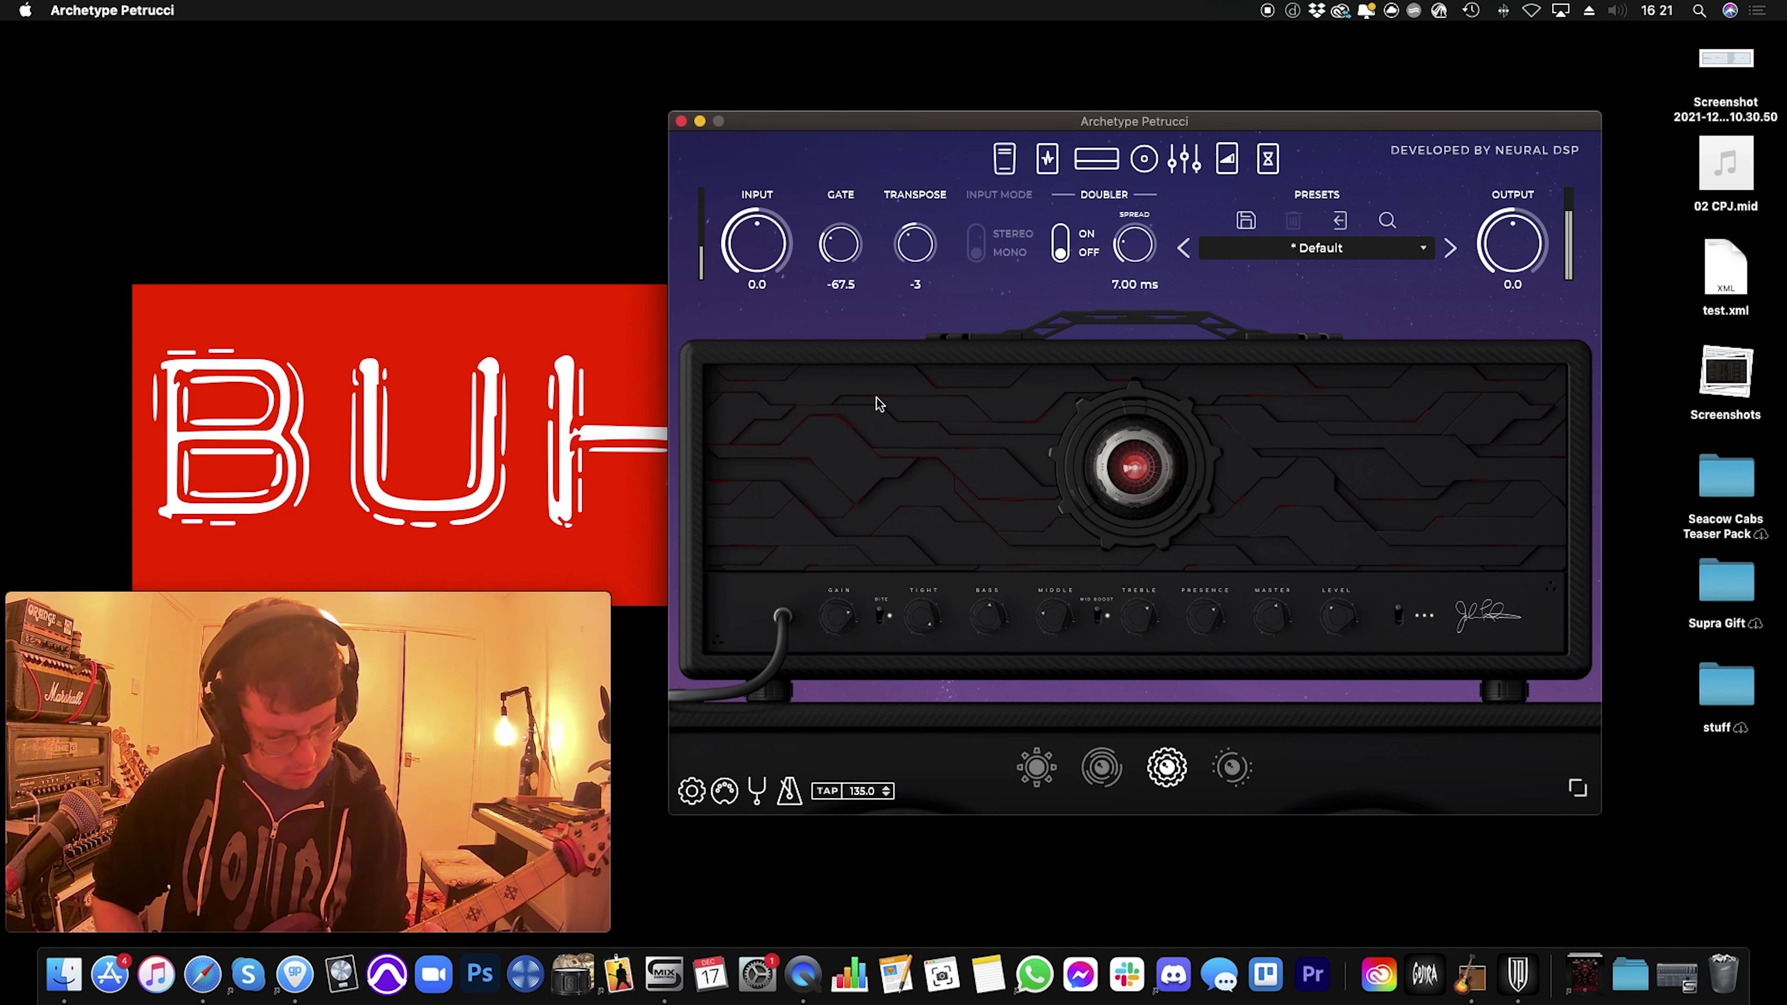
double_click(907, 223)
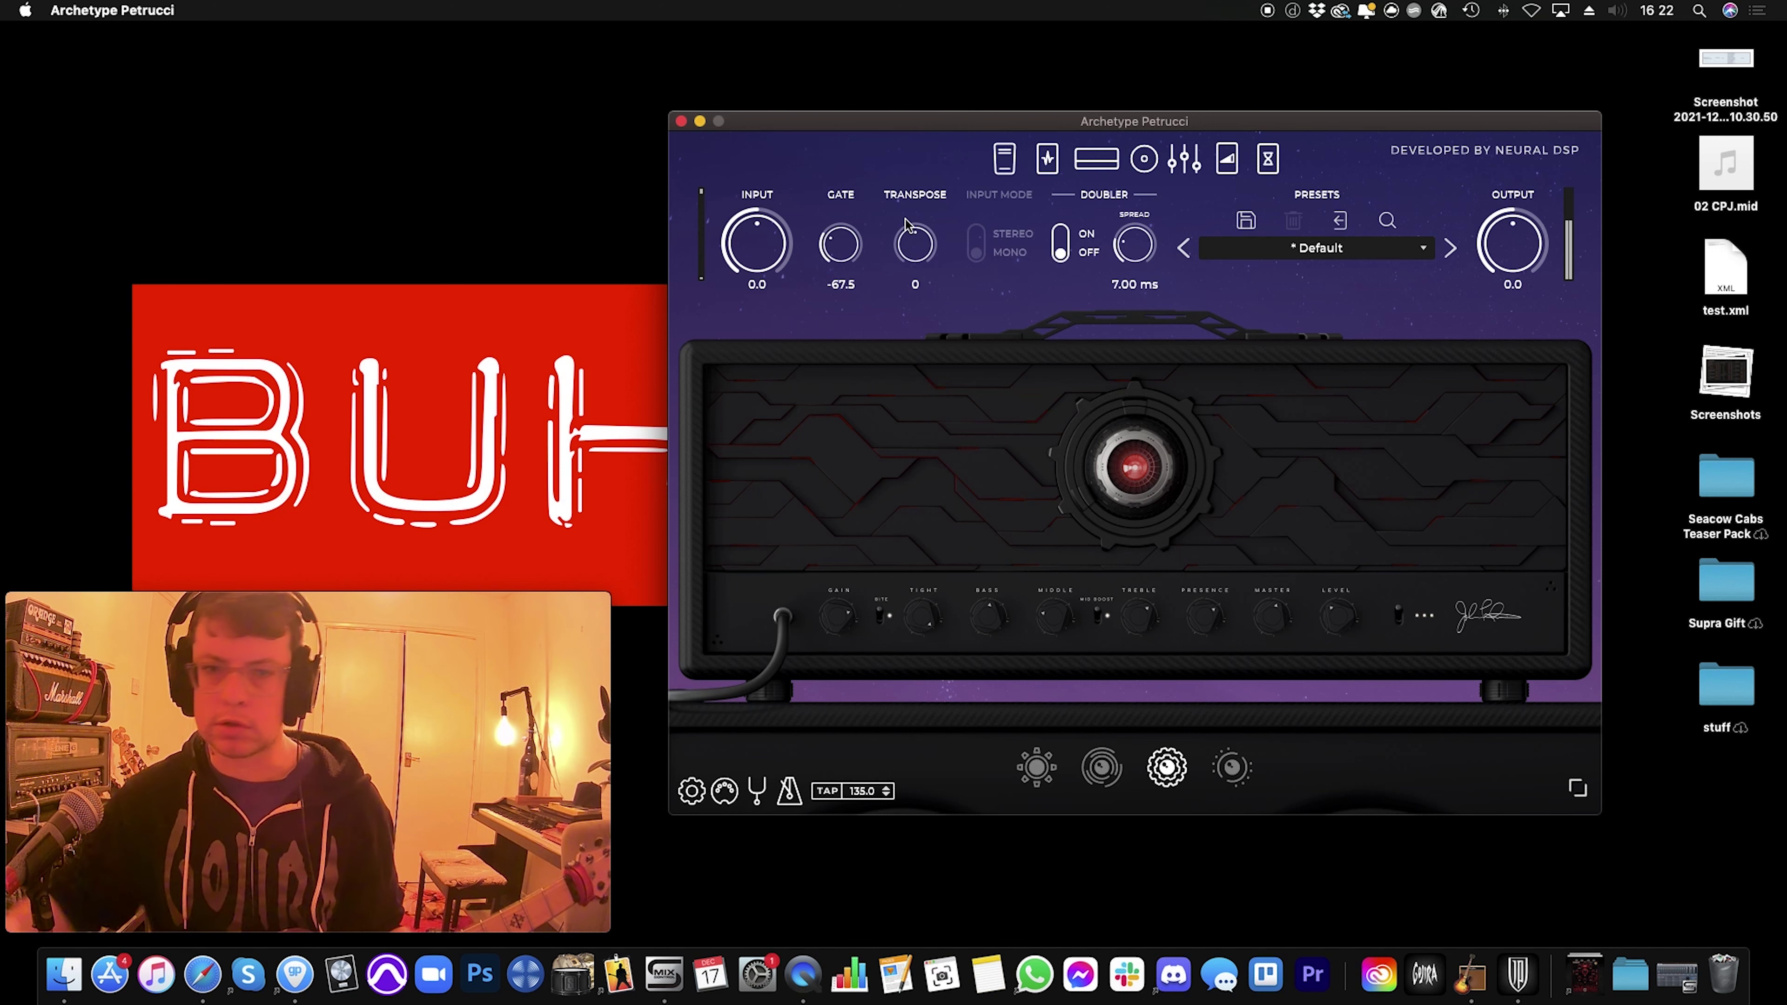
Step: Nudge the transpose down, back up a semitone, then settle it at -5
left_click_drag(918, 243, 917, 278)
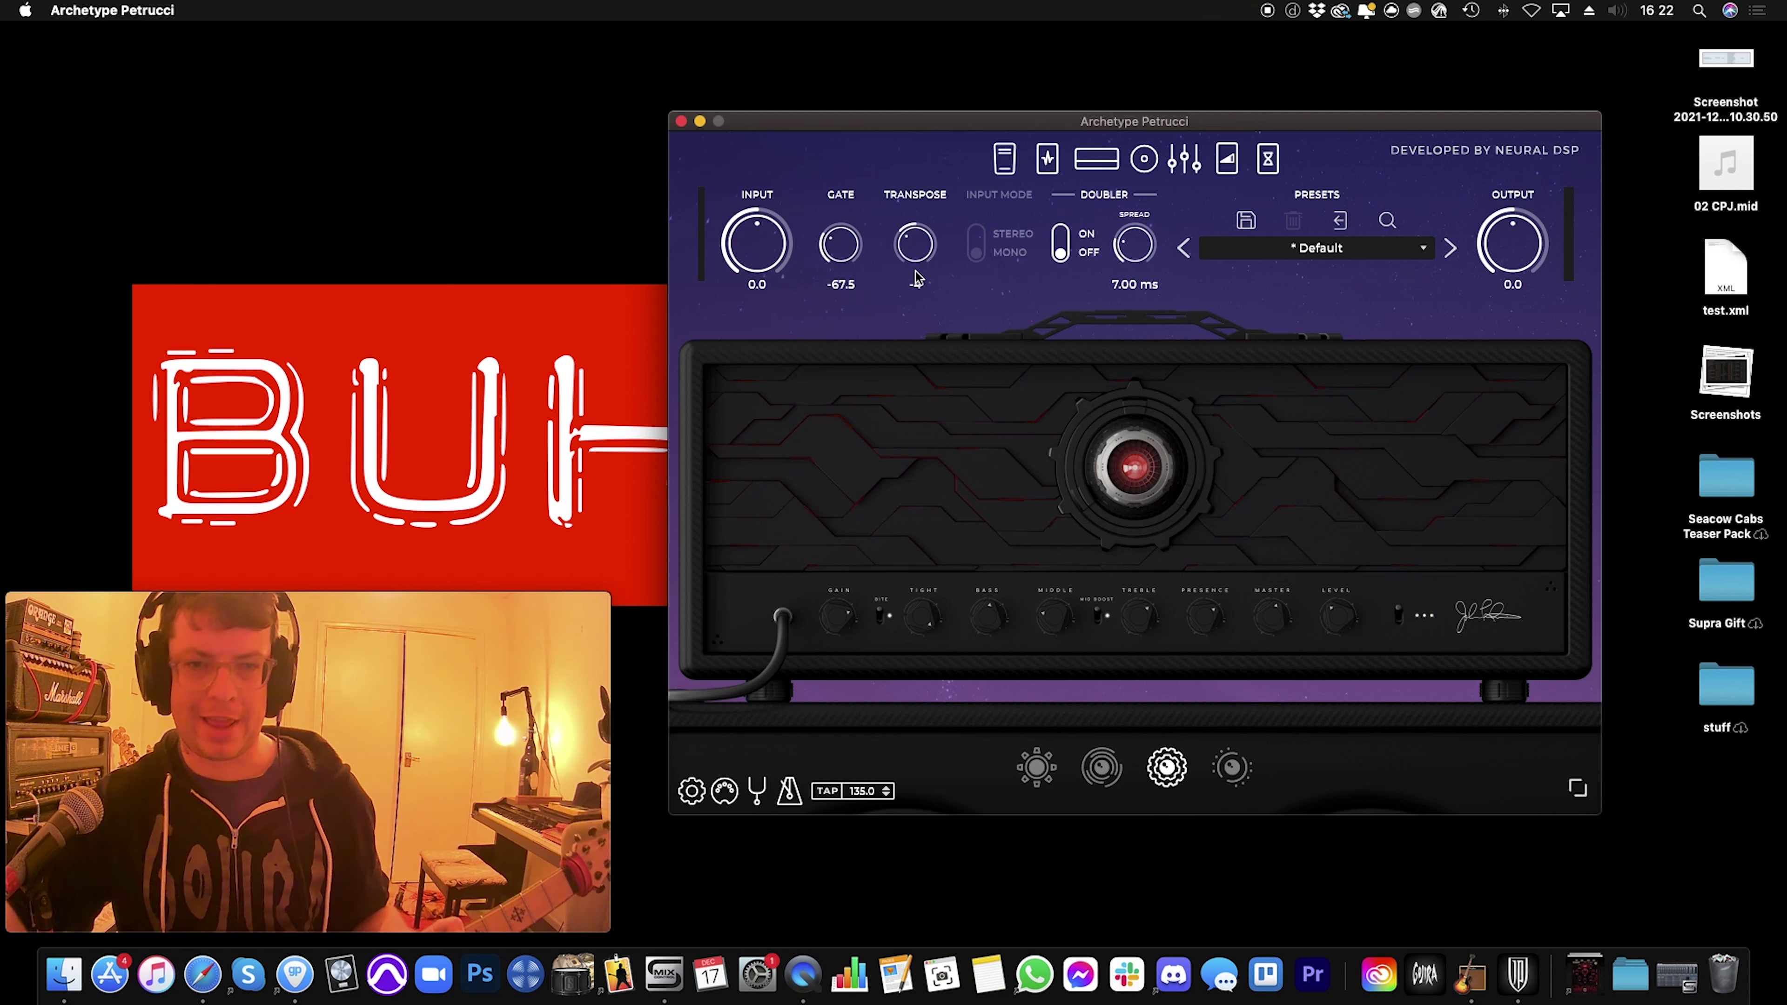
mouse_move(916, 276)
left_mouse_down()
mouse_move(914, 206)
mouse_move(918, 255)
left_mouse_up()
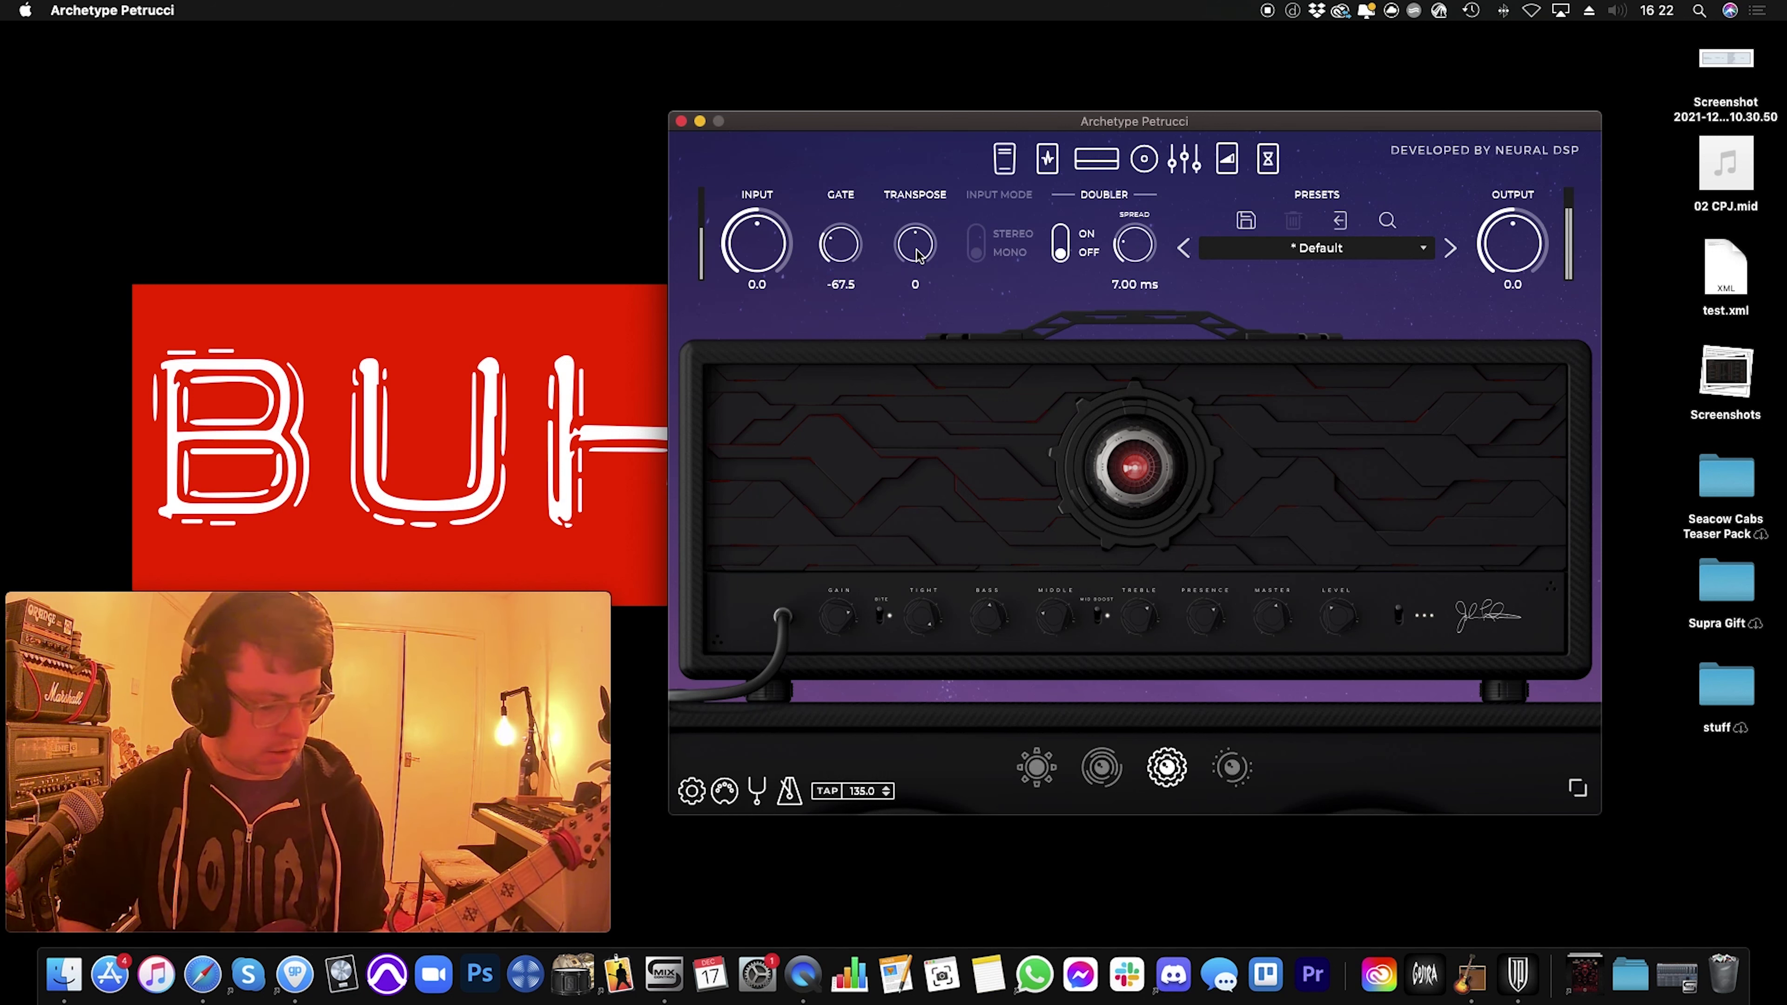
left_click_drag(916, 255, 907, 308)
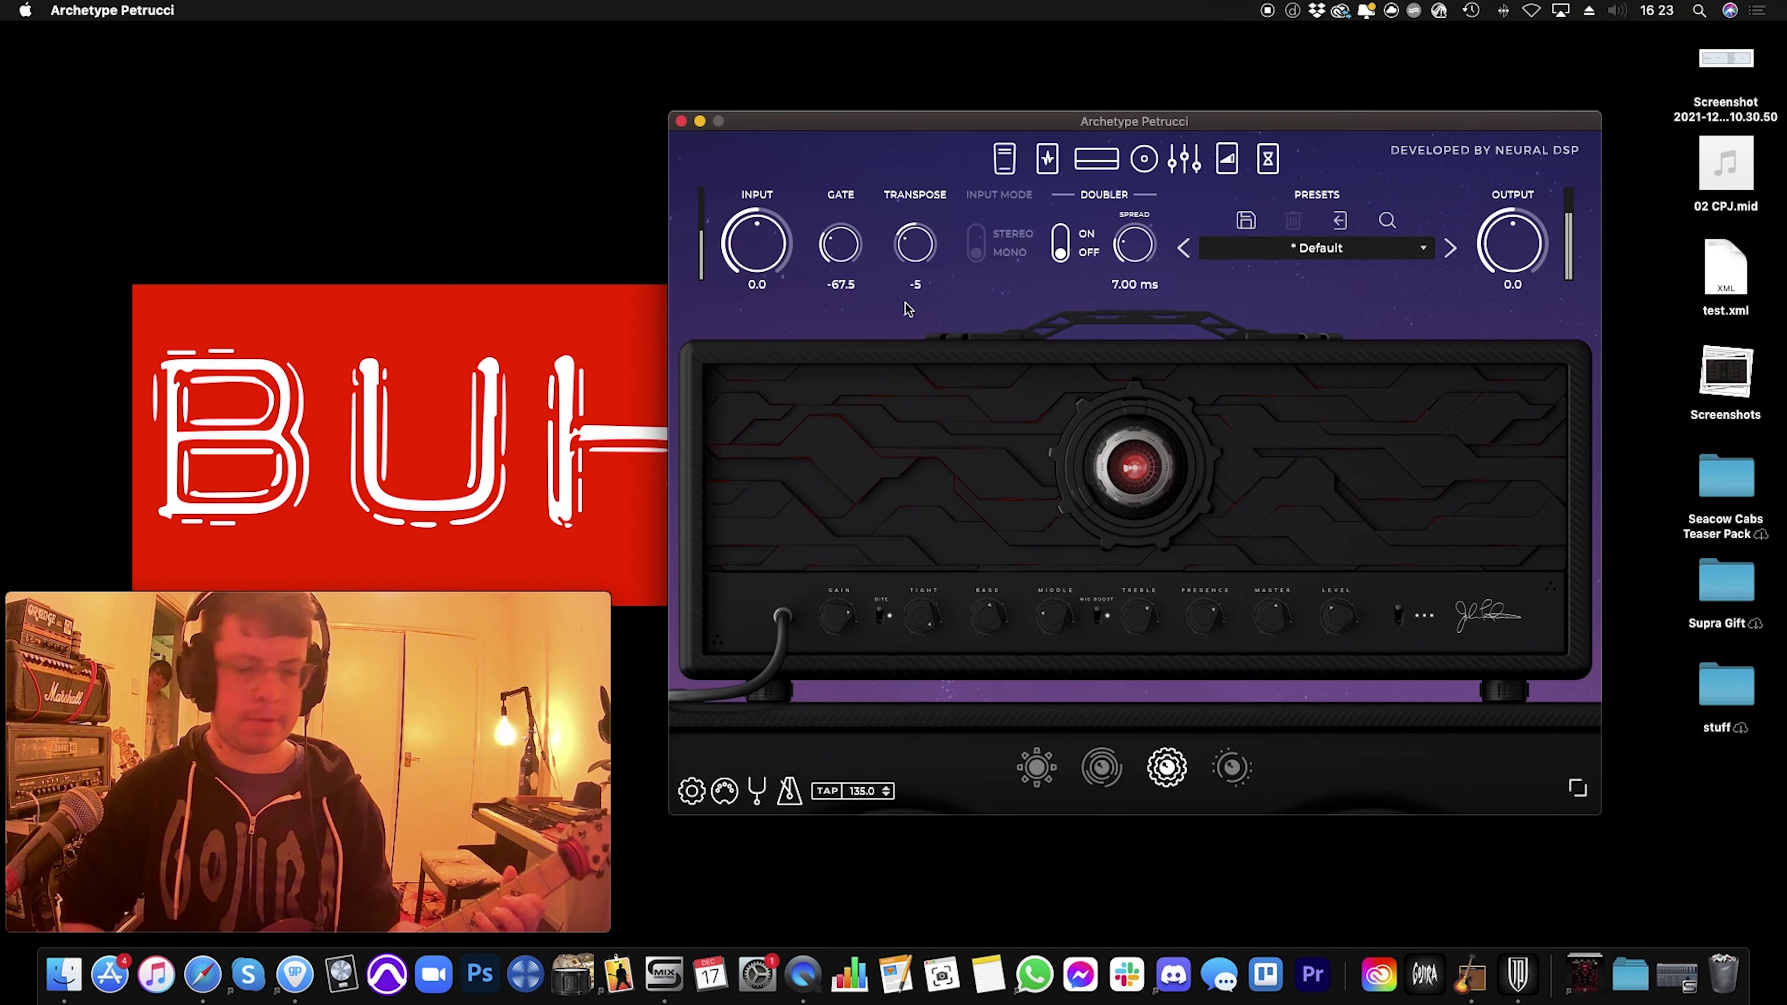
Step: Audition the purple amp at transpose 6 and below zero, then reload the wooden clean amp at -6
left_click(1036, 767)
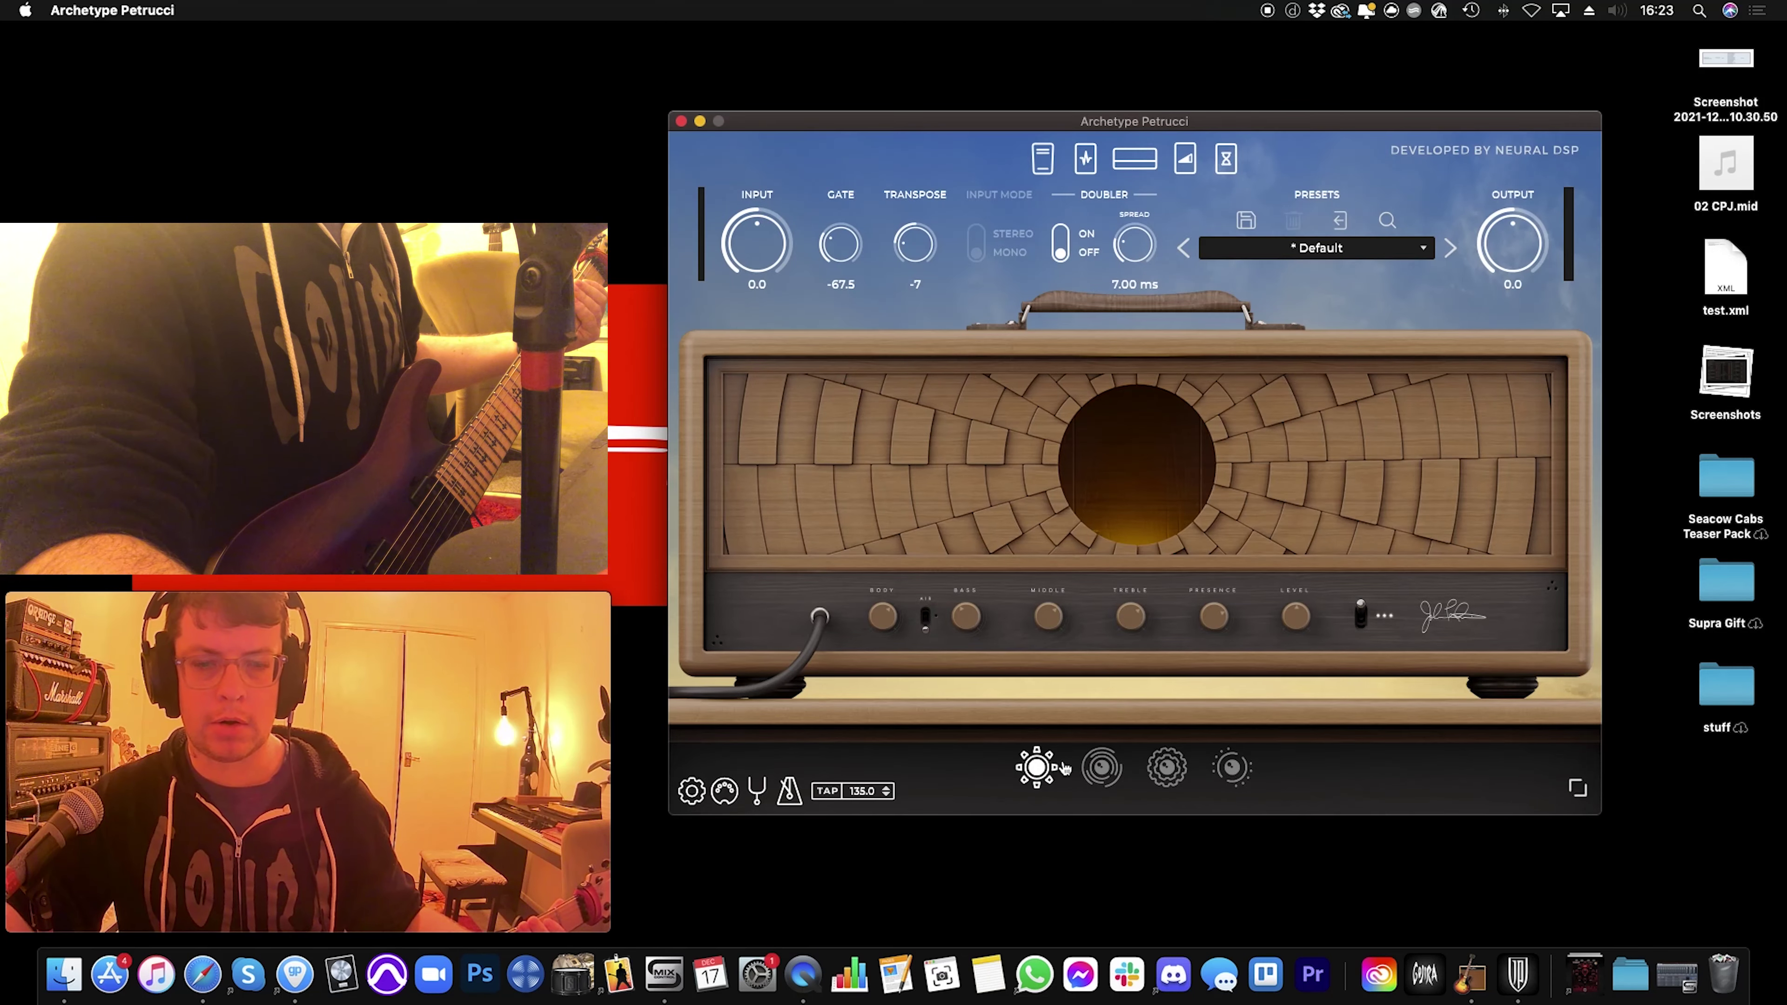
left_click(1101, 767)
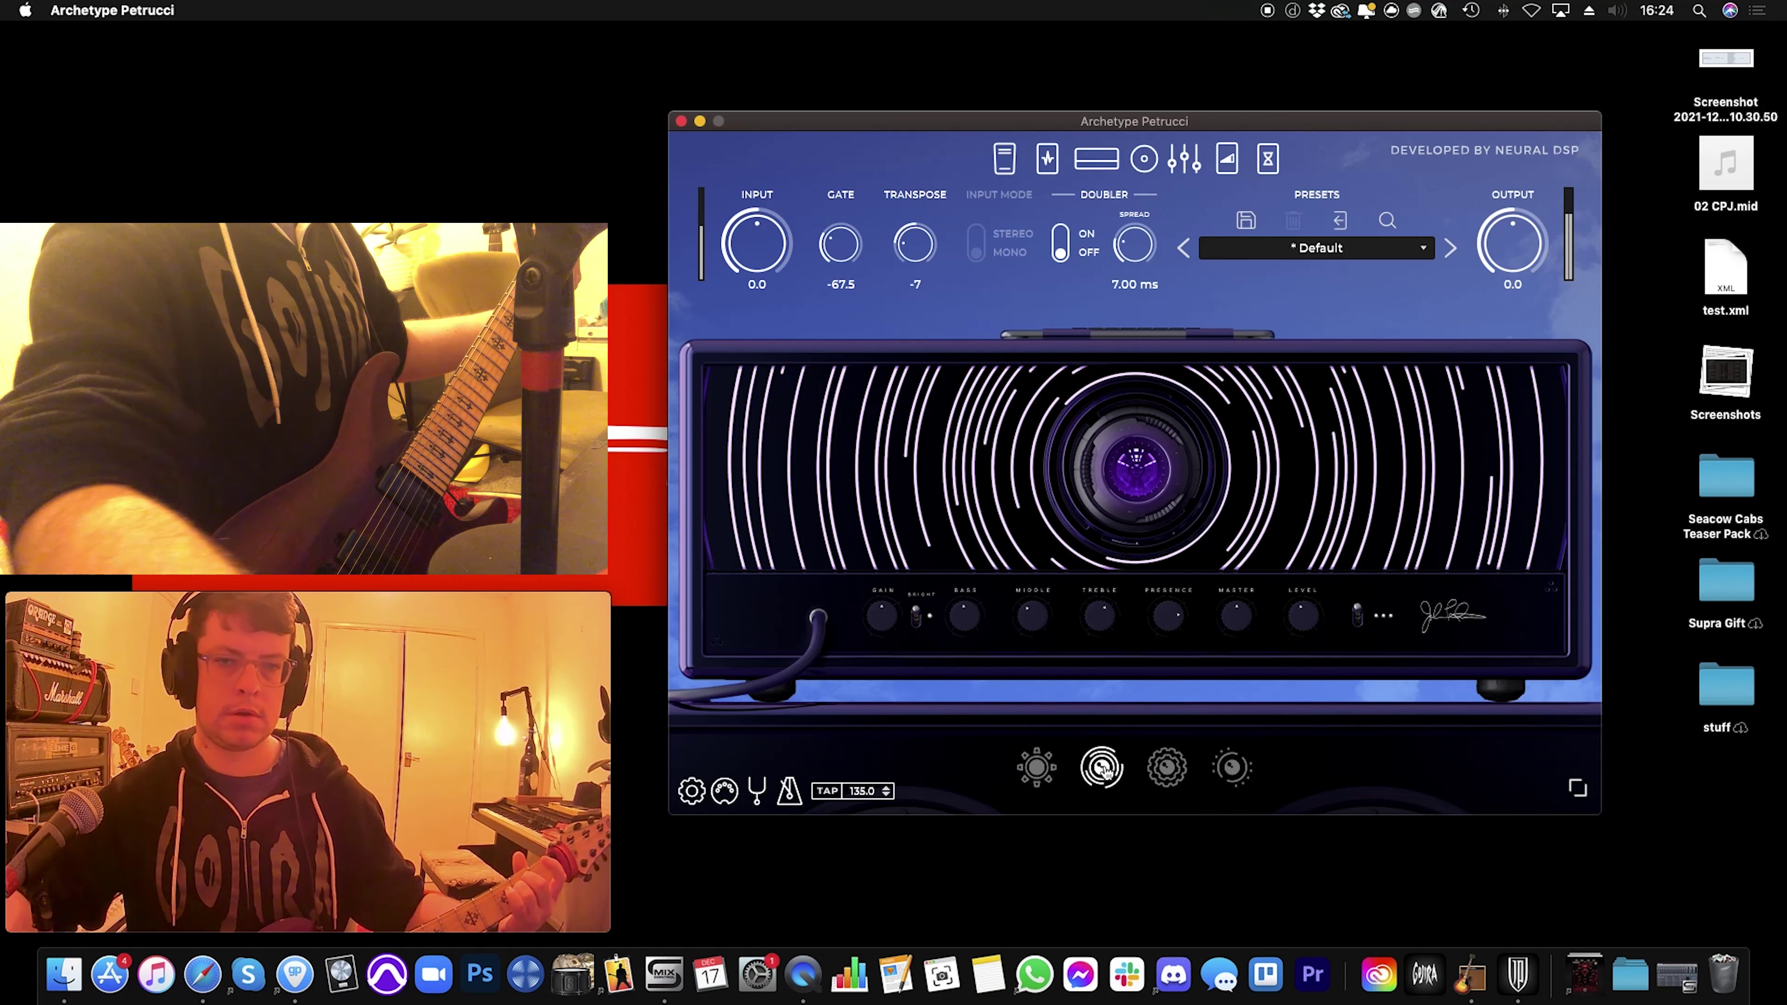
left_click_drag(915, 243, 916, 126)
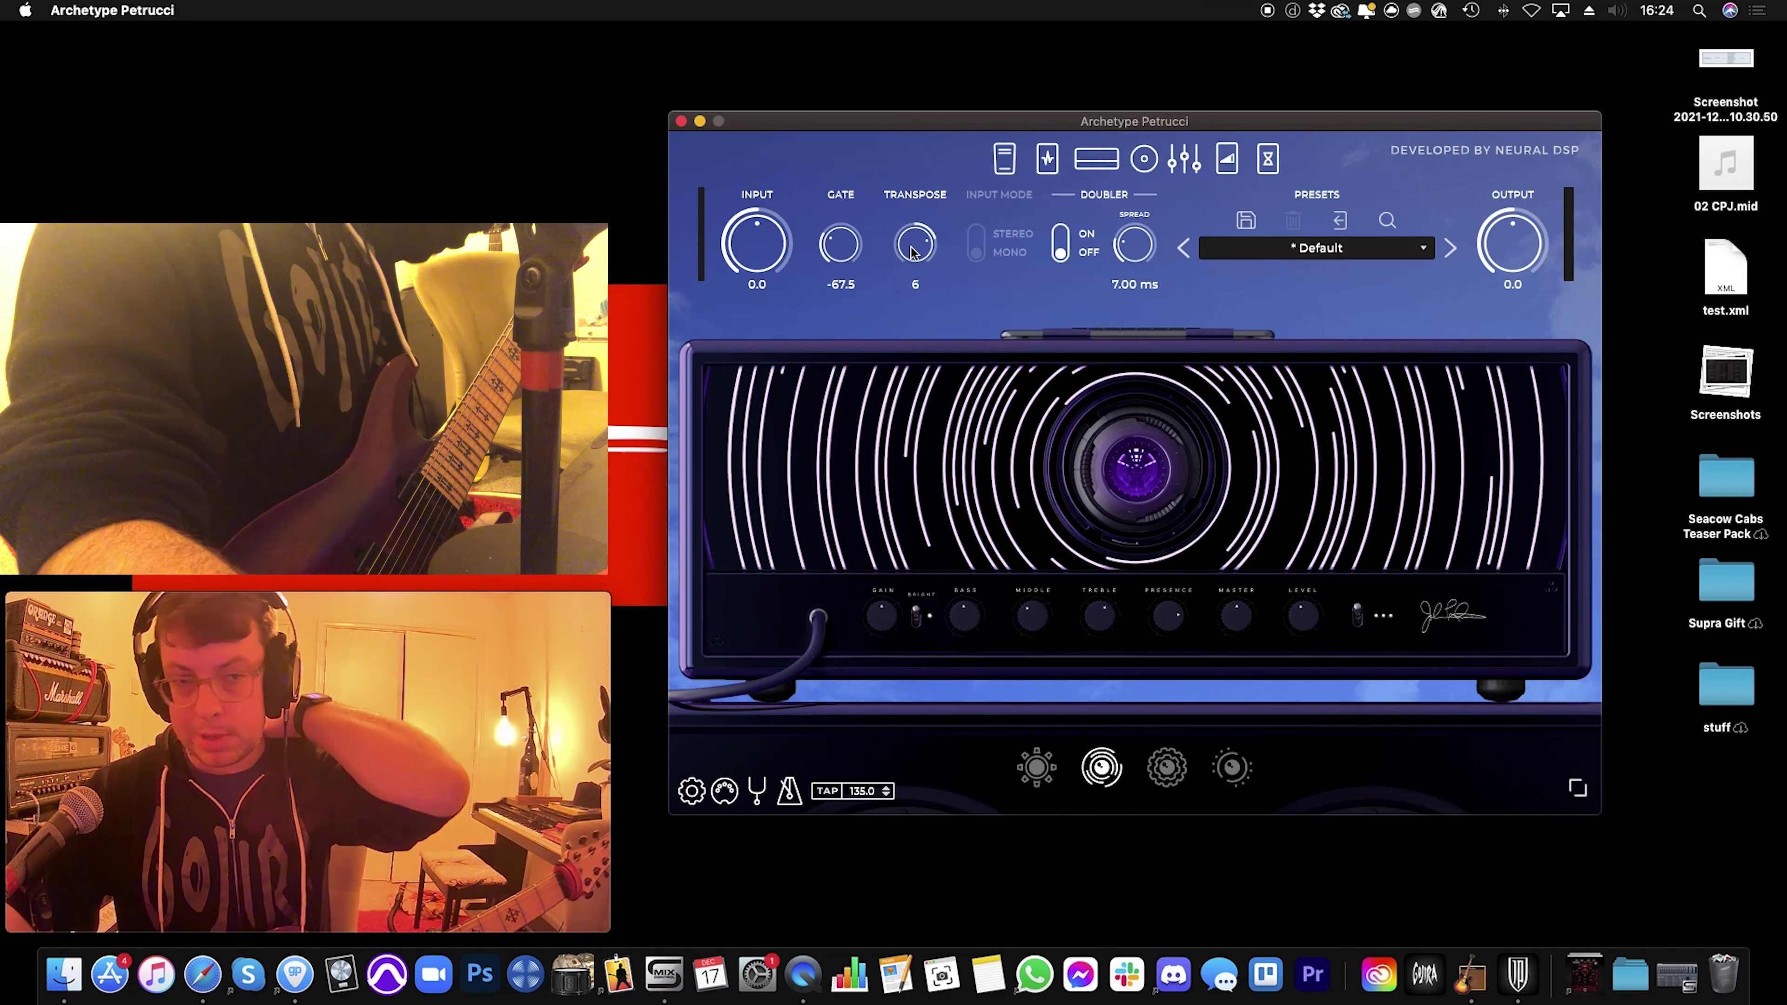
left_click_drag(911, 253, 891, 371)
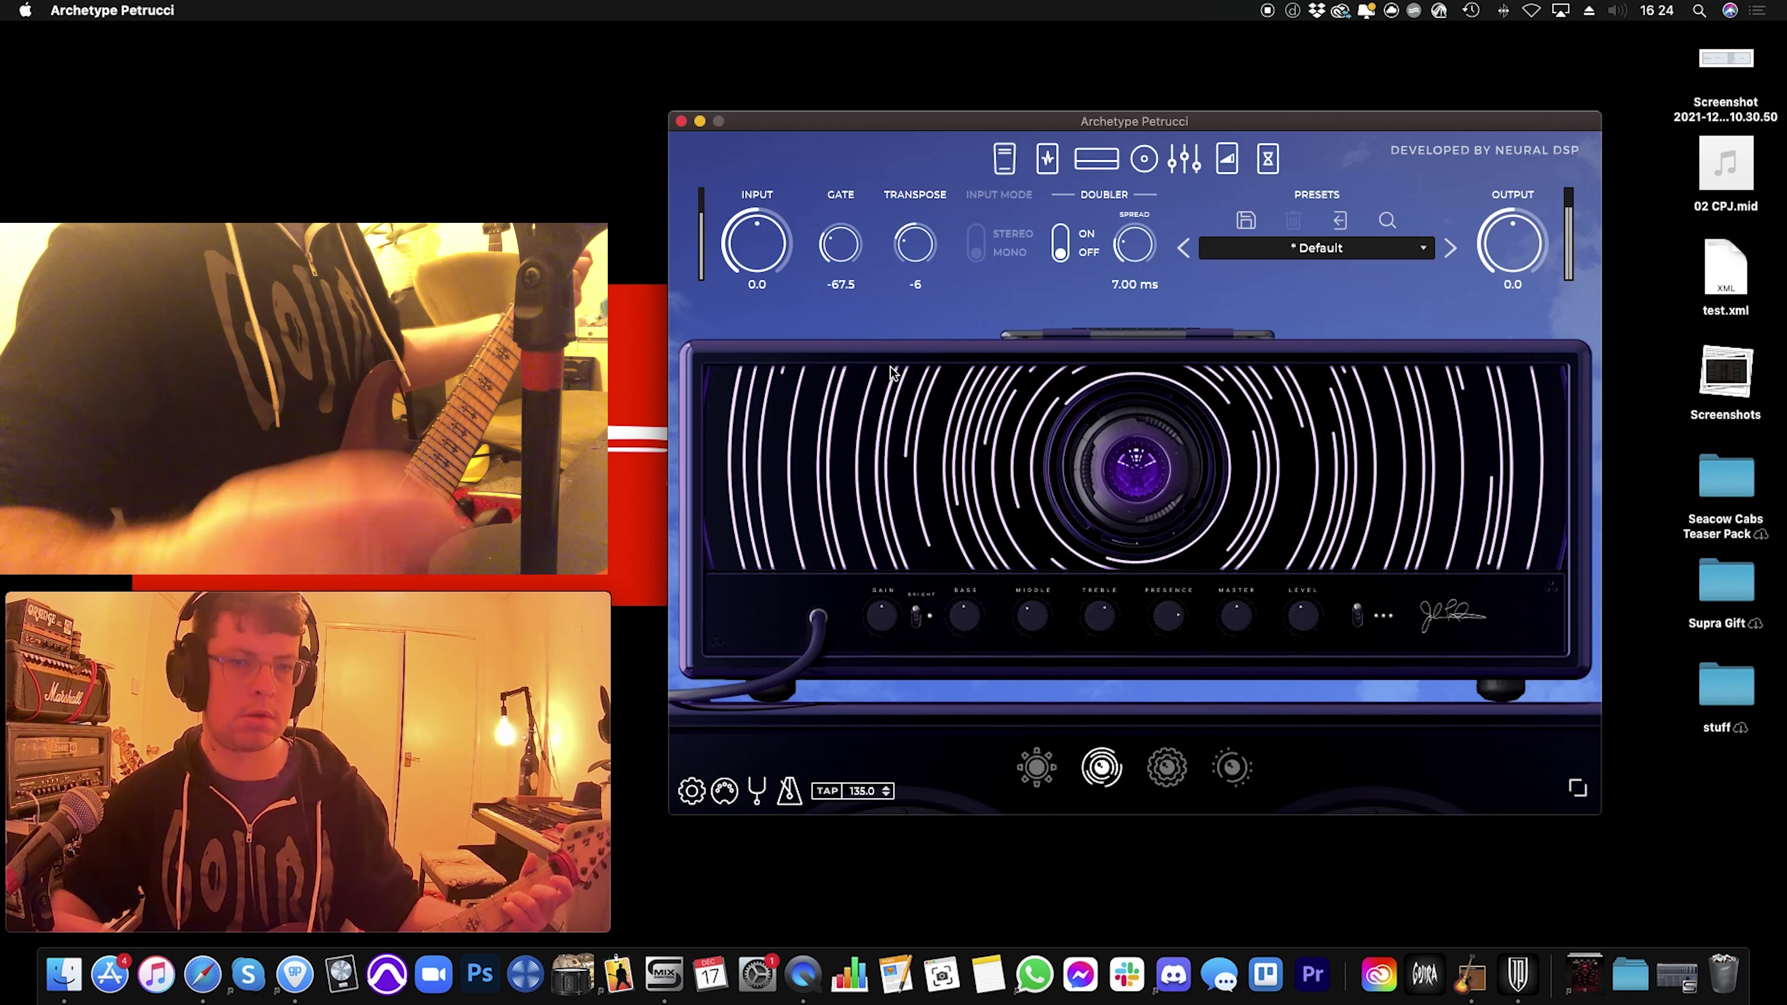
left_click(1038, 787)
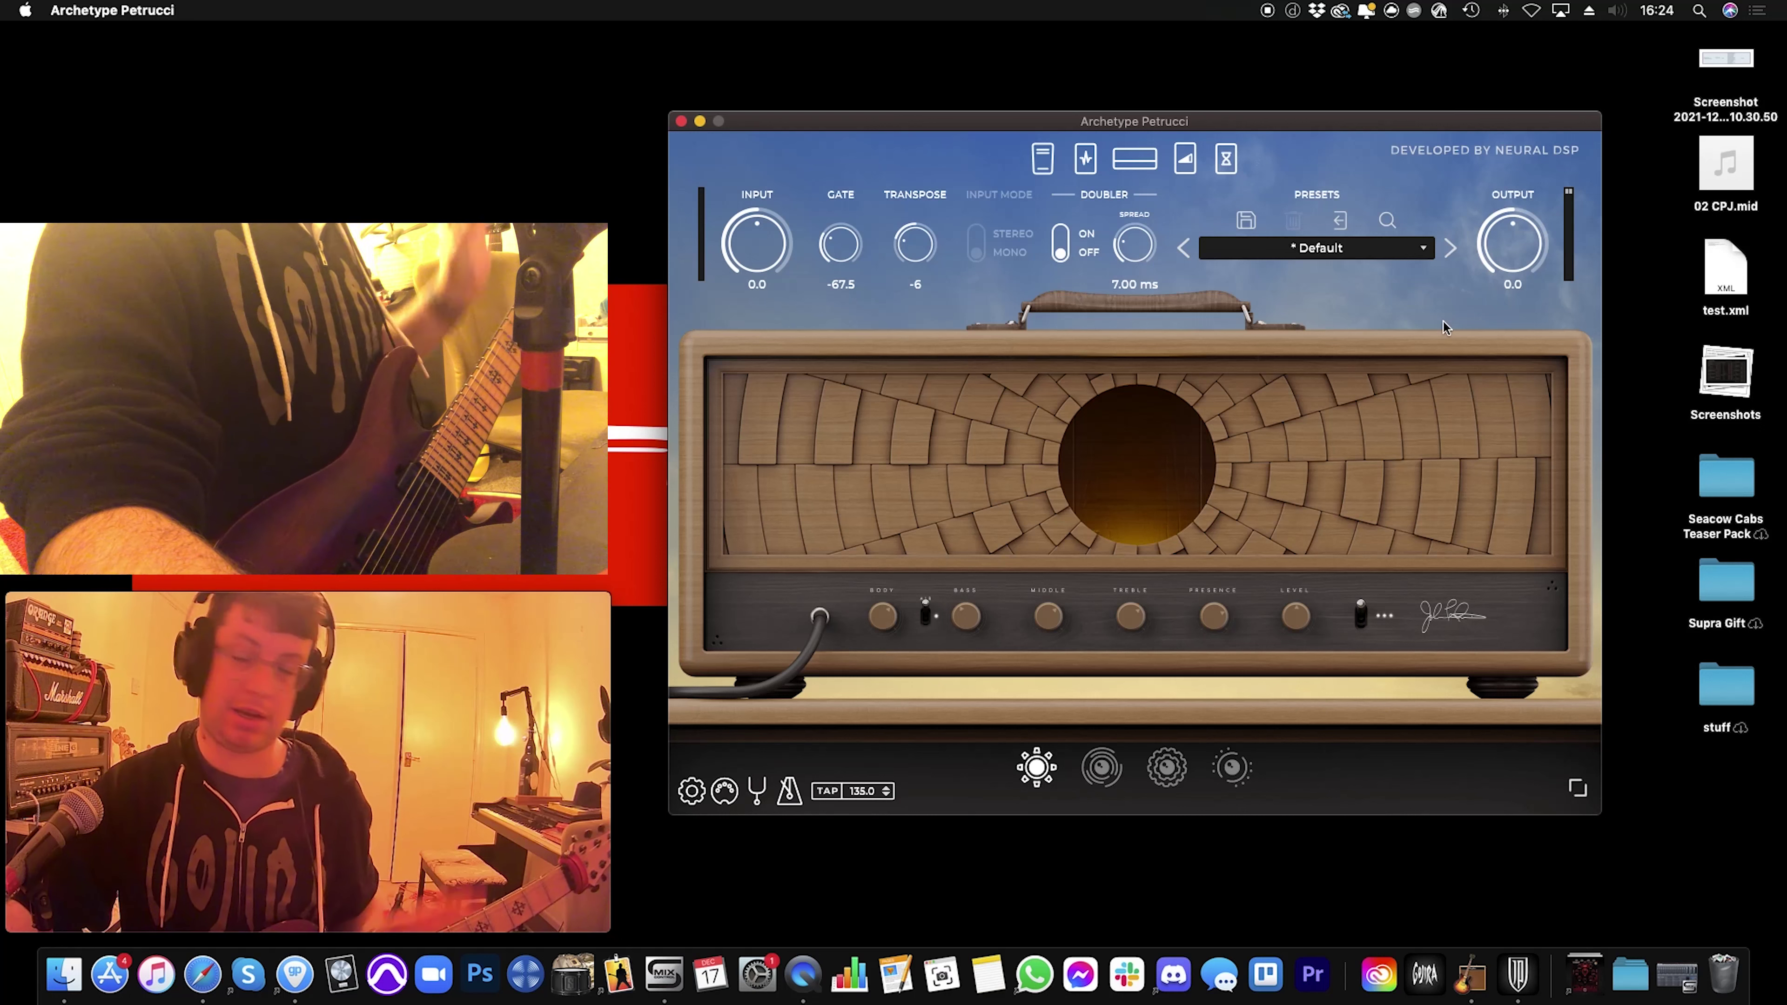
Step: Browse the Presets menu's Artists list to an artist submenu listing Djenter's Insurance
left_click(1349, 243)
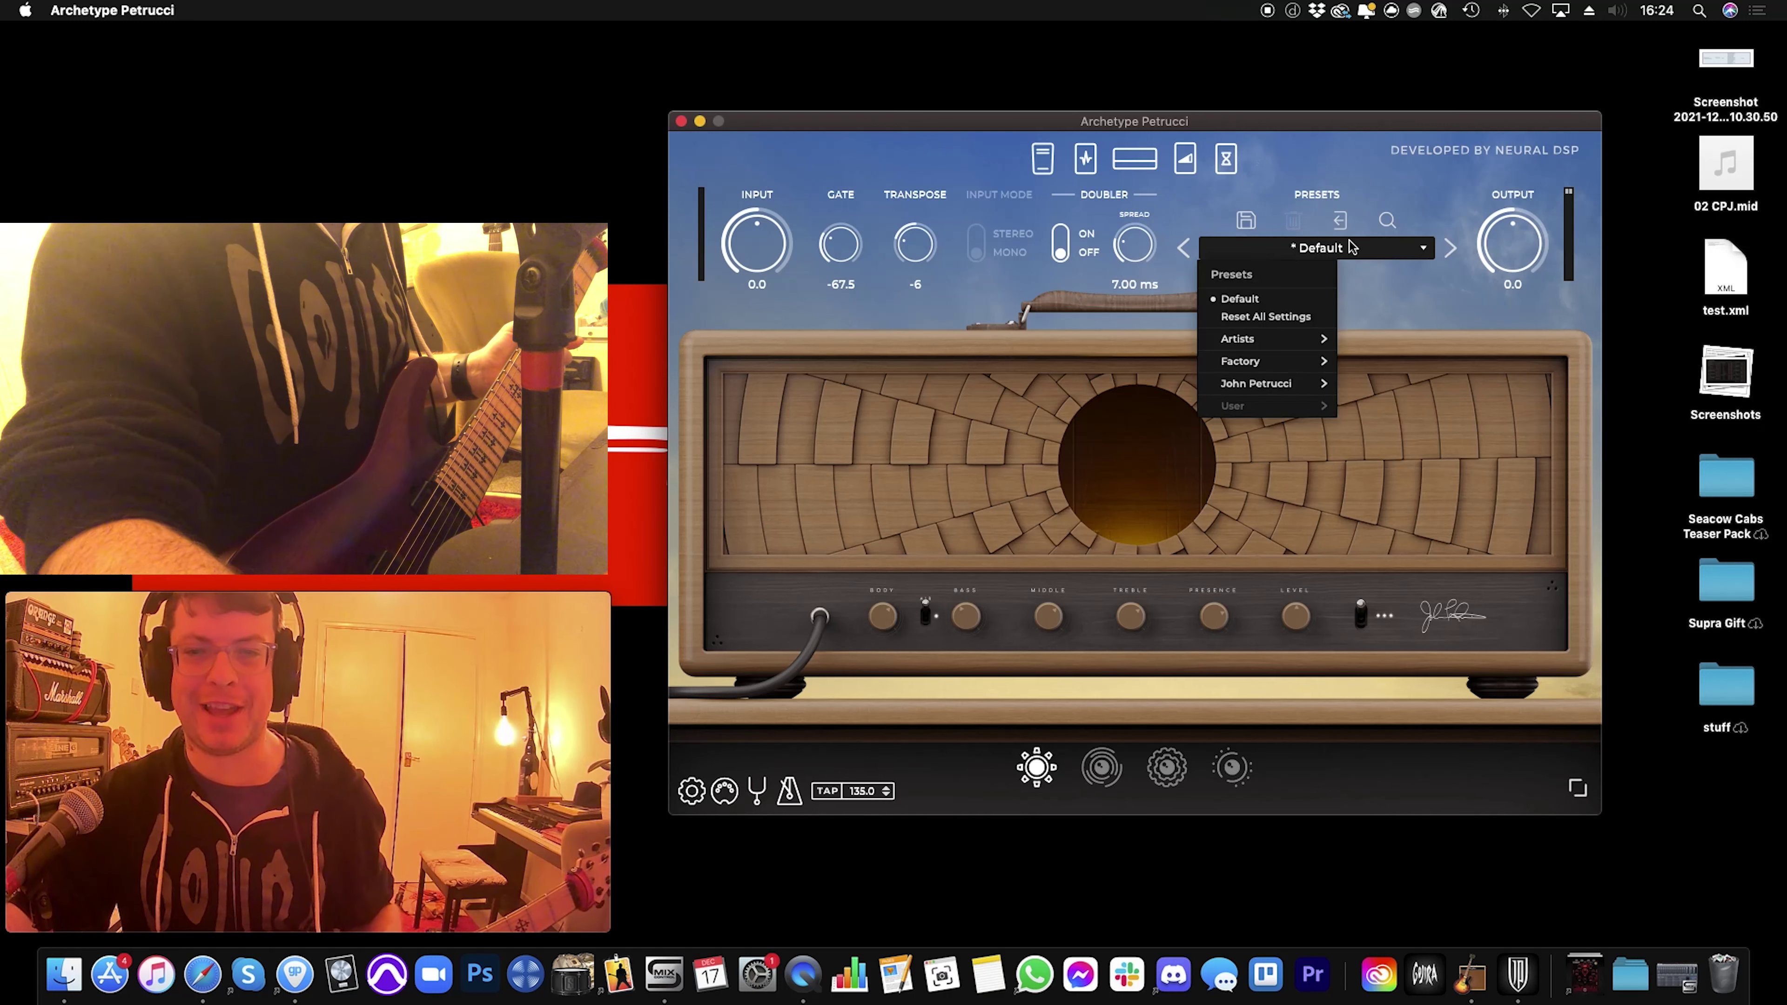
mouse_move(1264, 344)
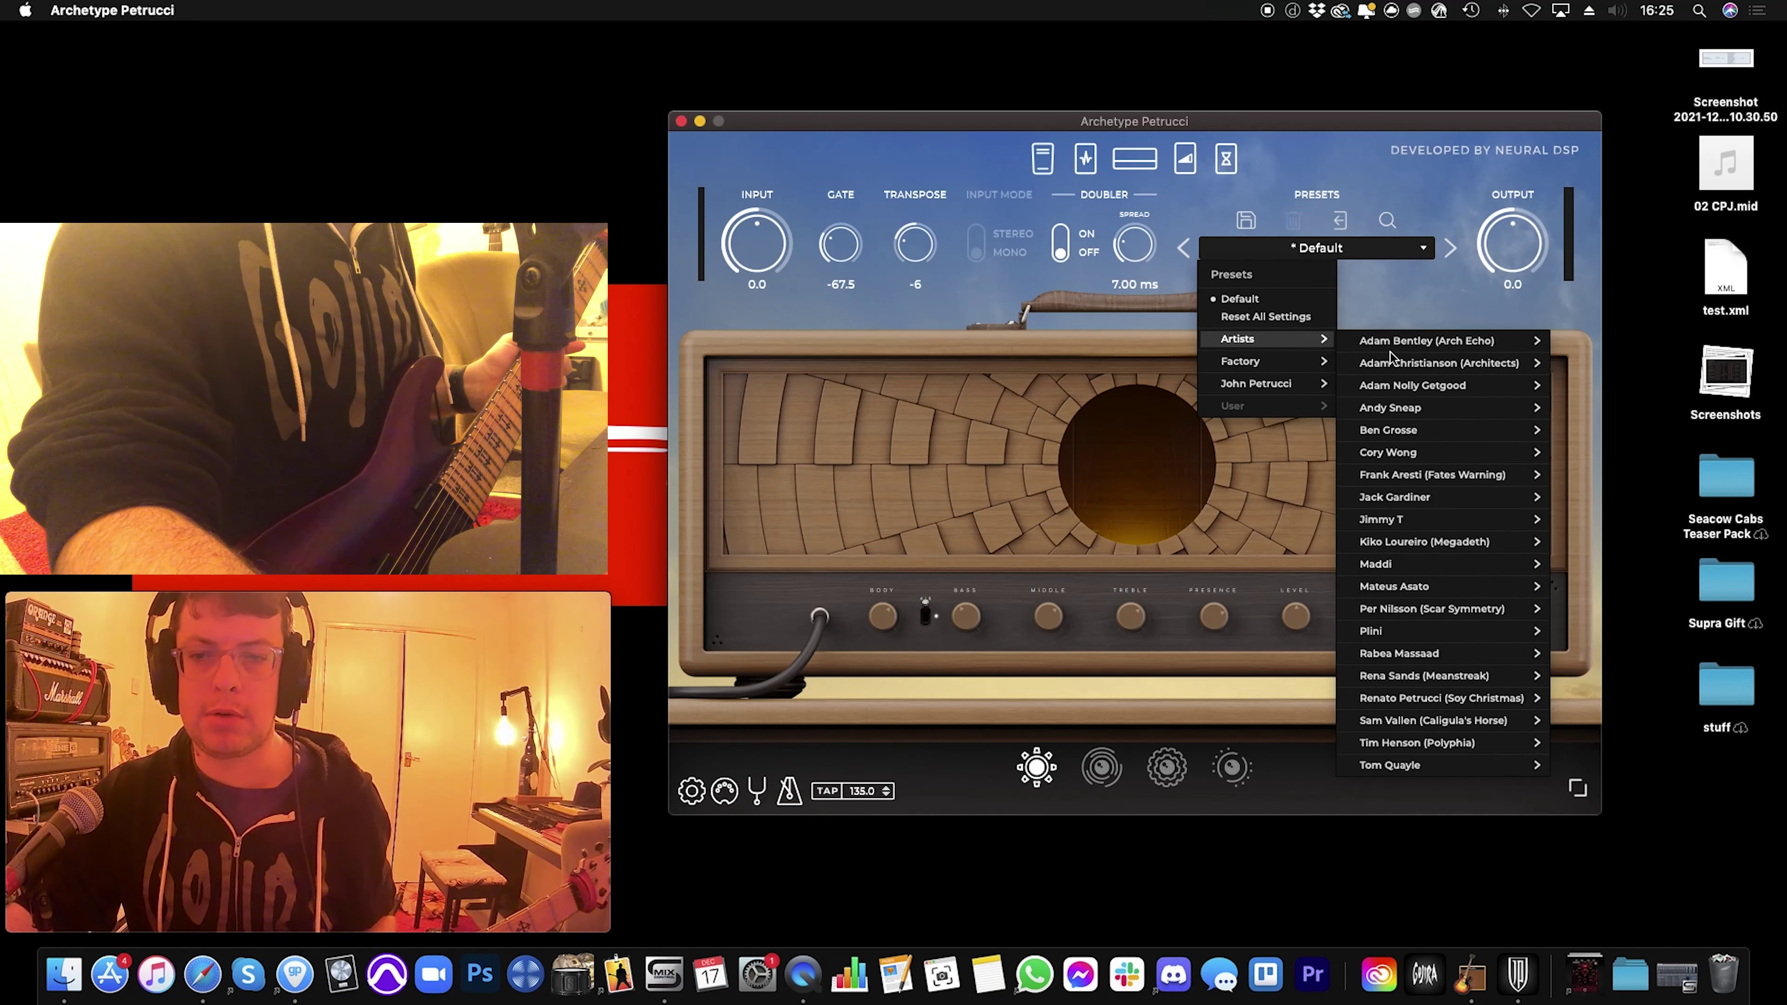
mouse_move(1376, 359)
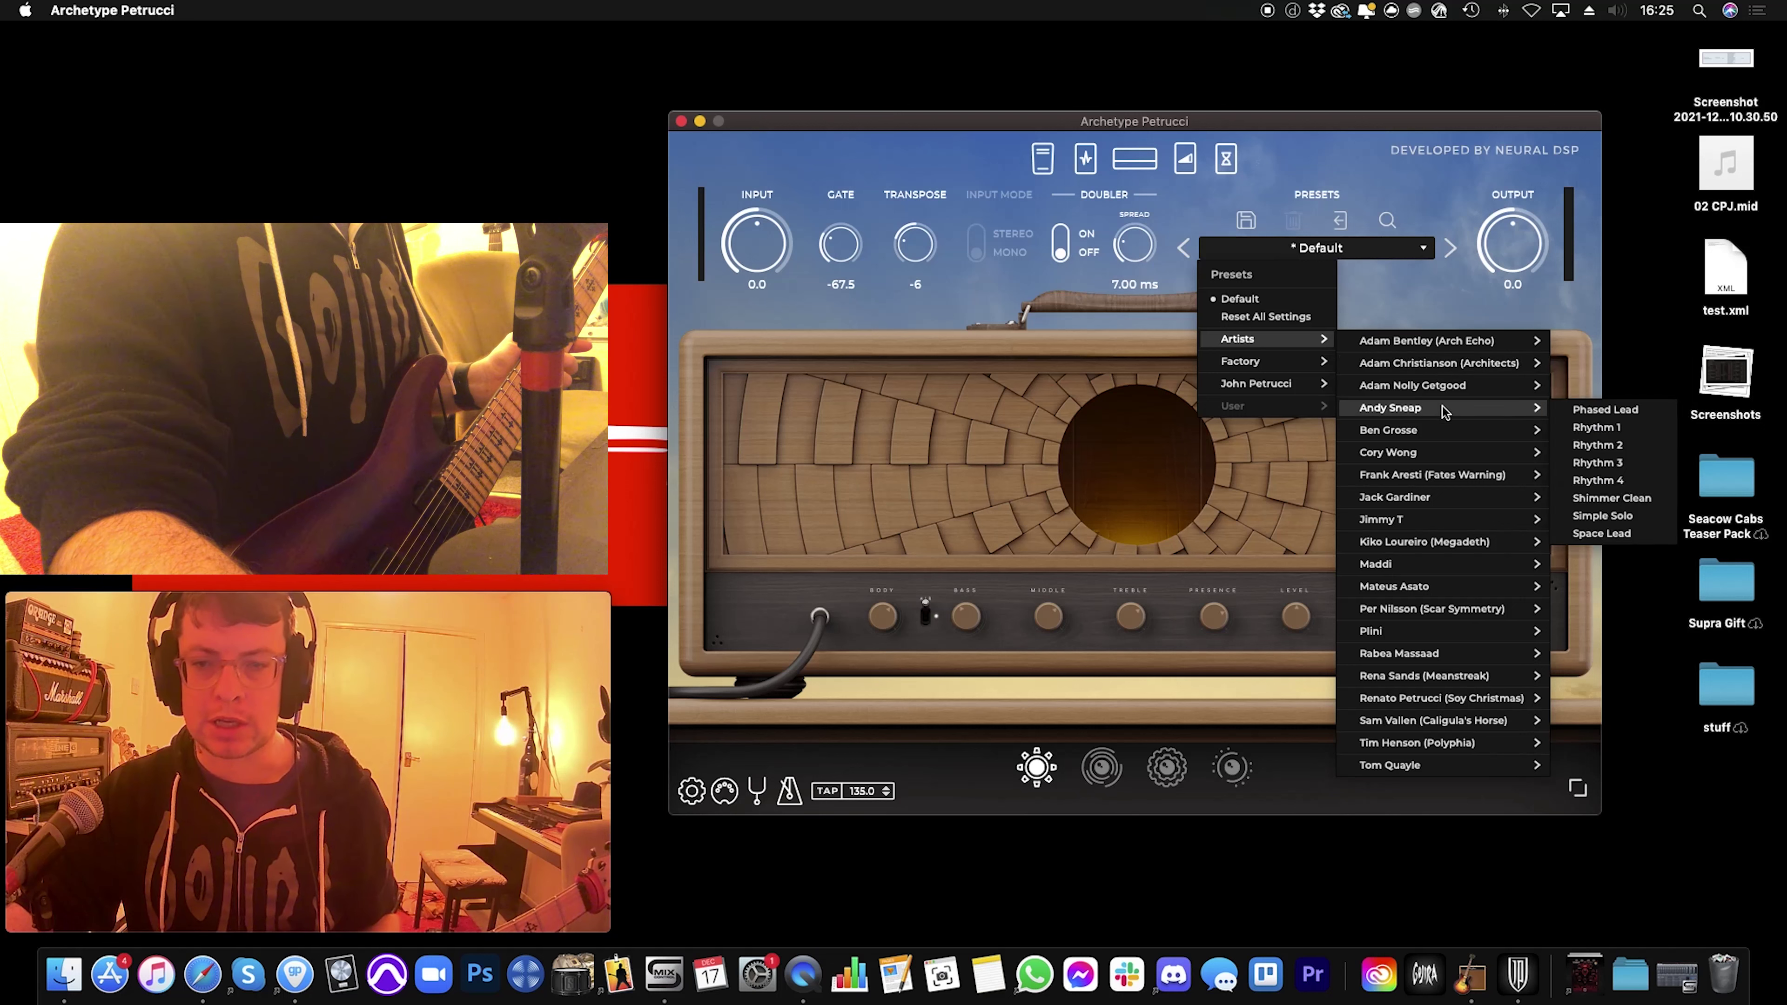
mouse_move(1432, 389)
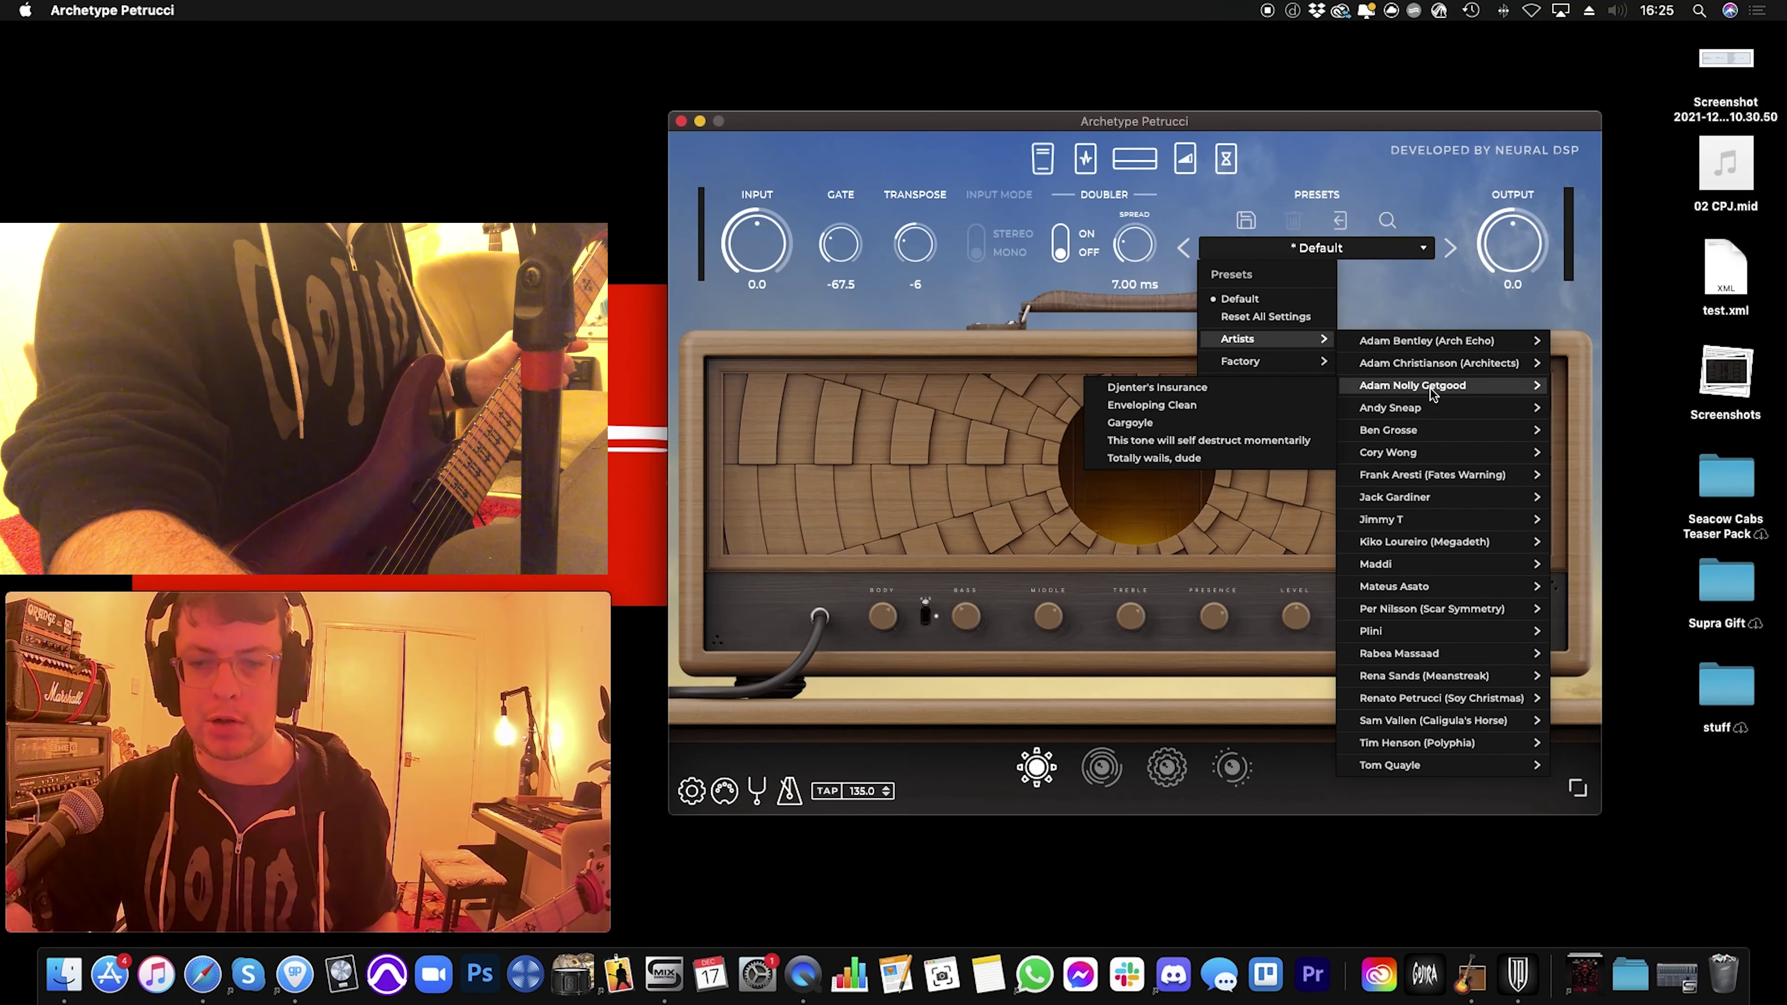
mouse_move(1425, 434)
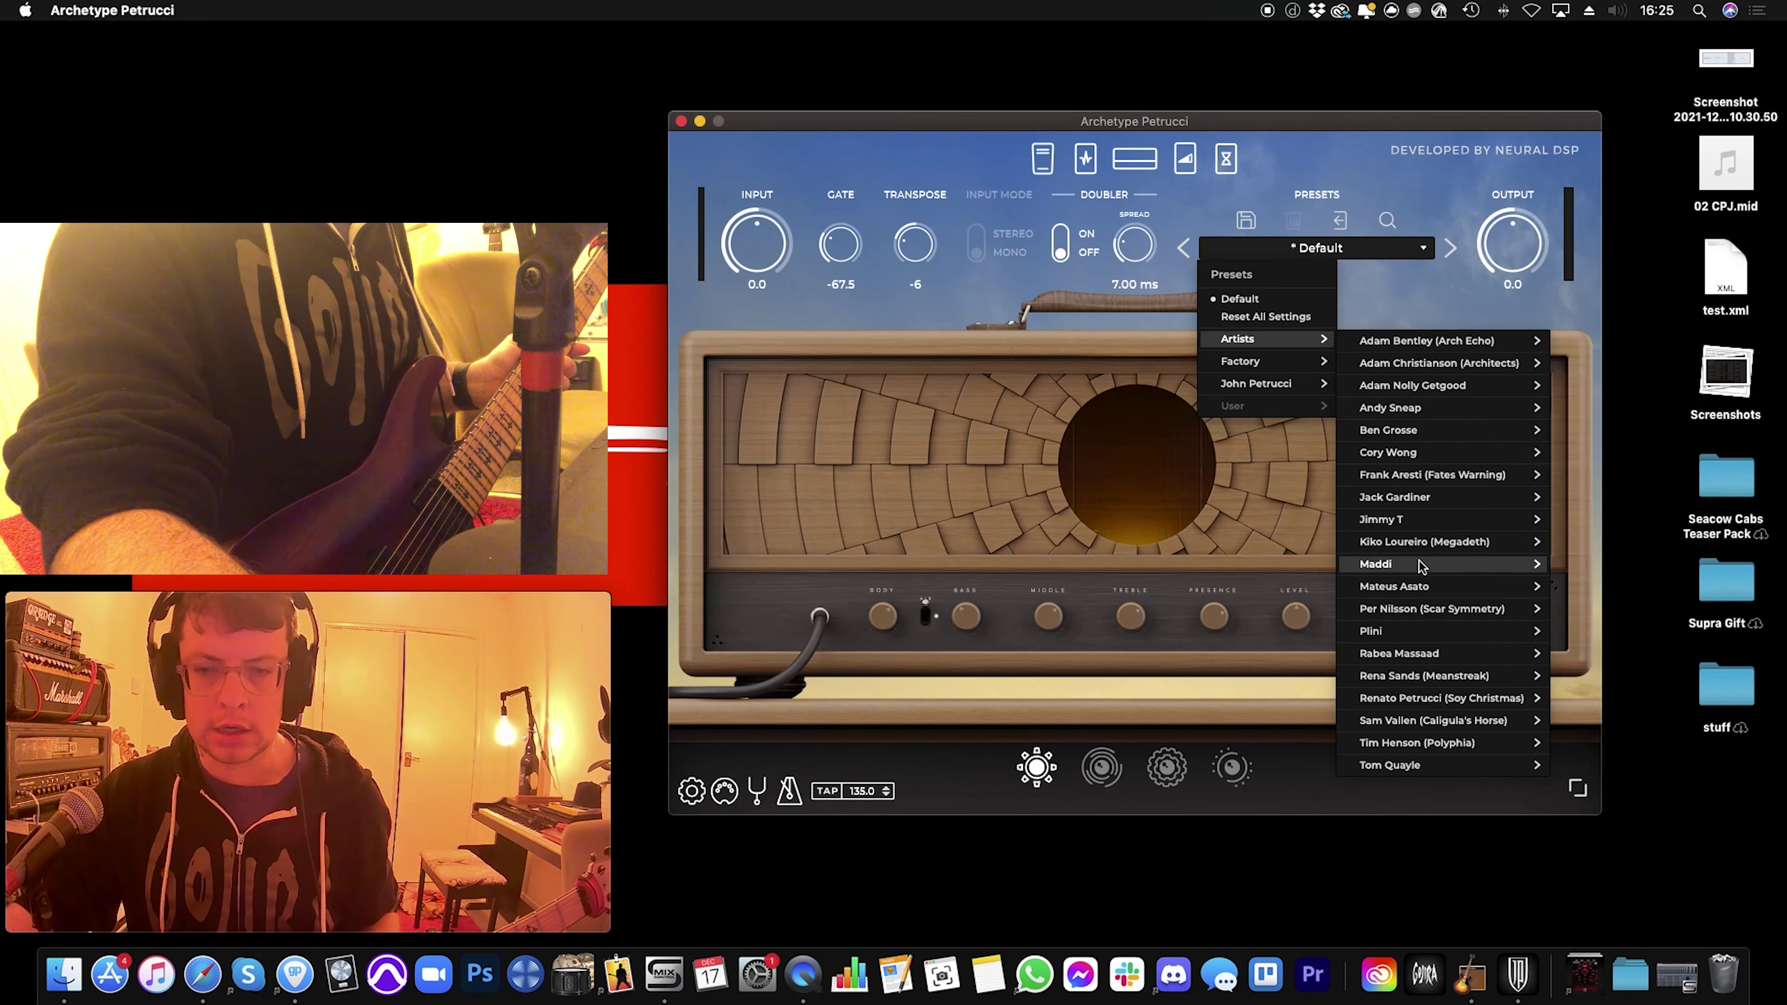
mouse_move(1435, 627)
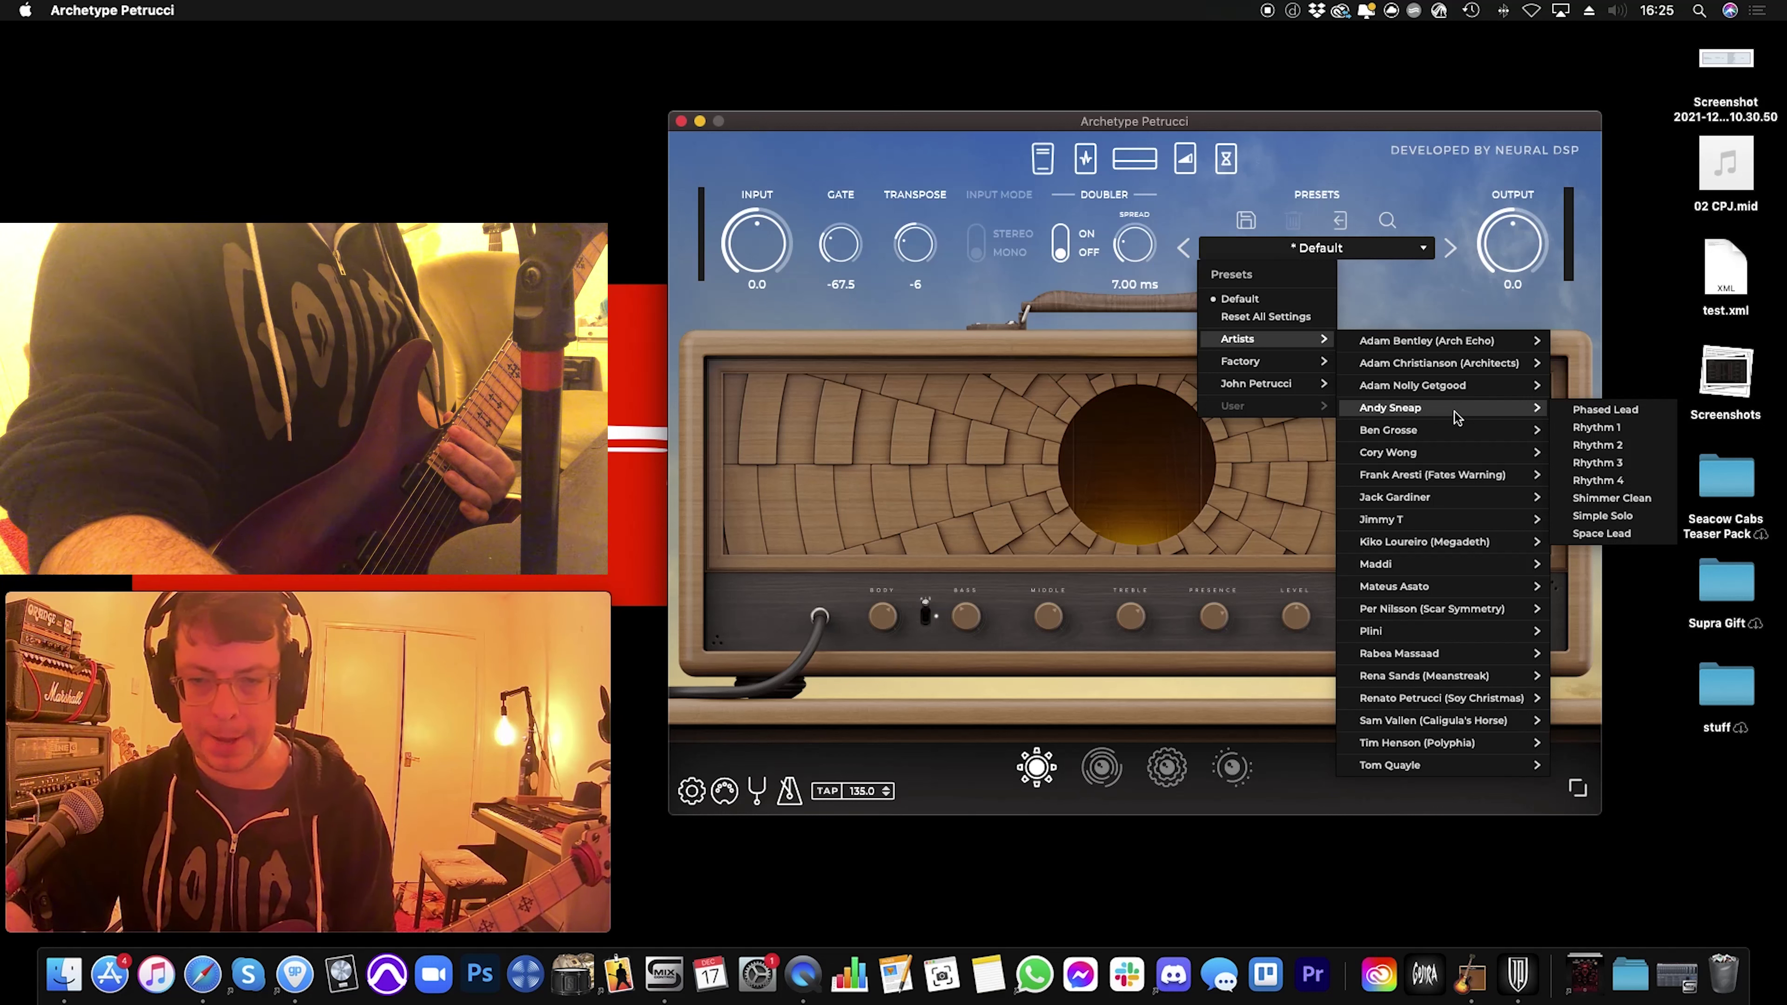
mouse_move(1445, 660)
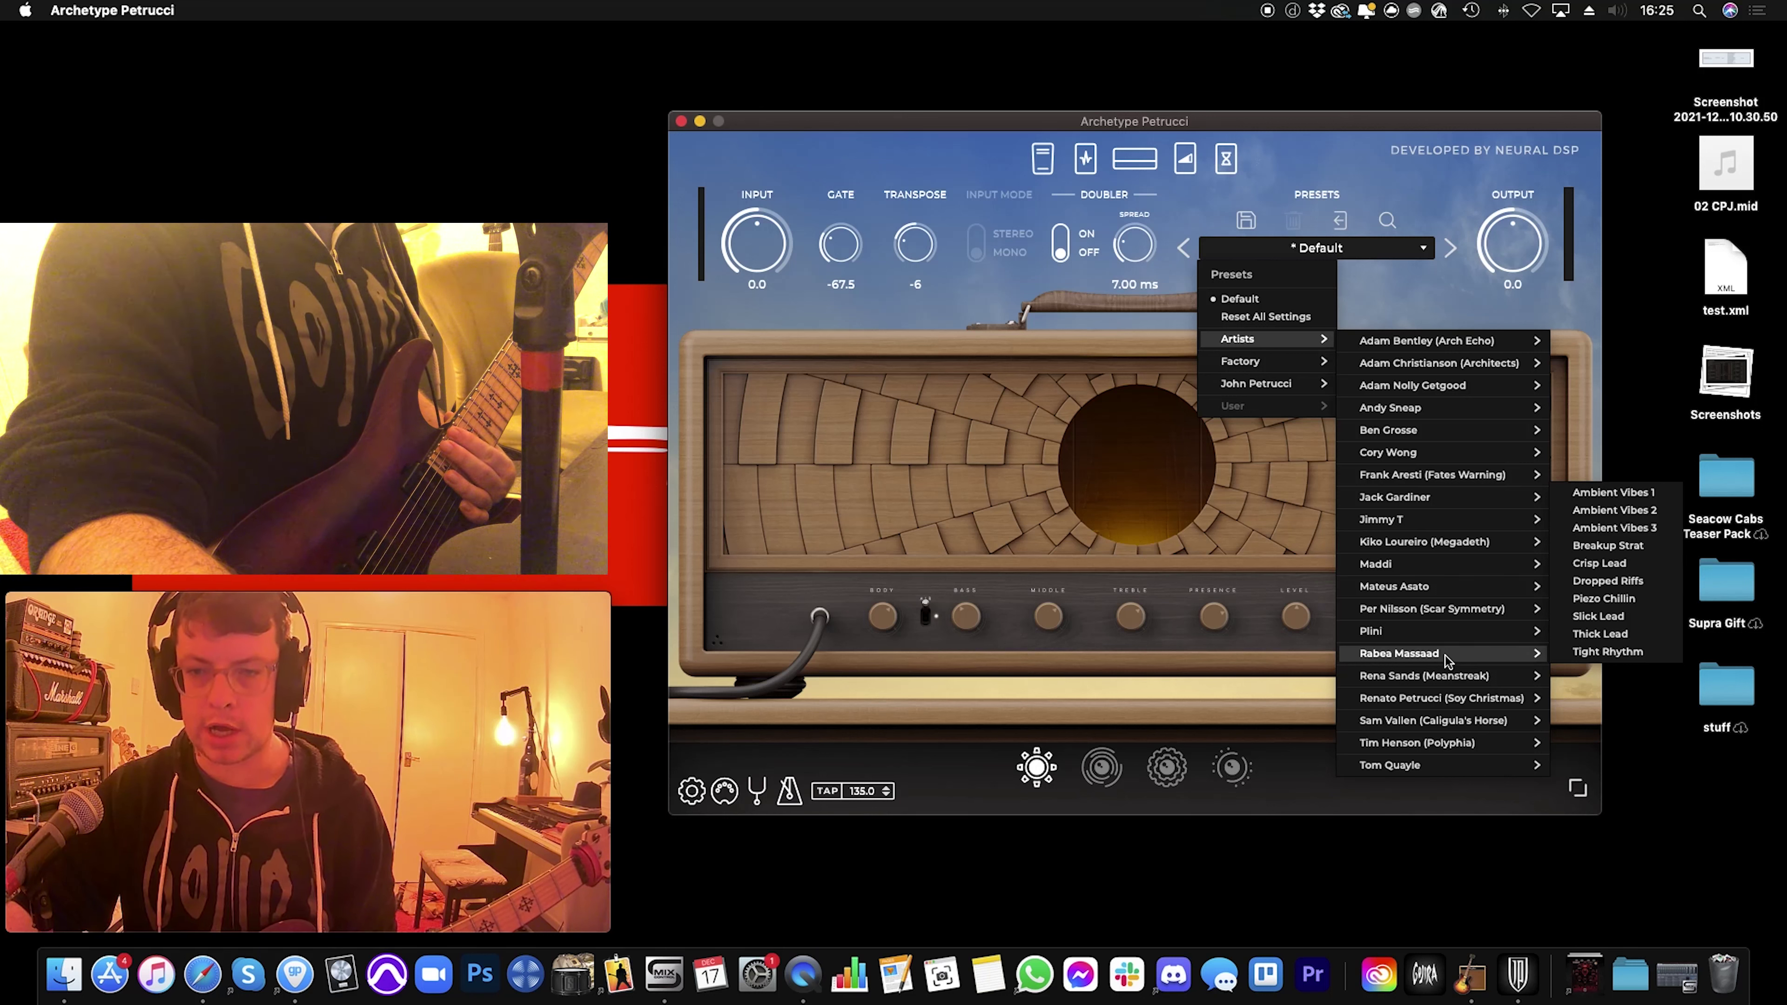
mouse_move(1409, 749)
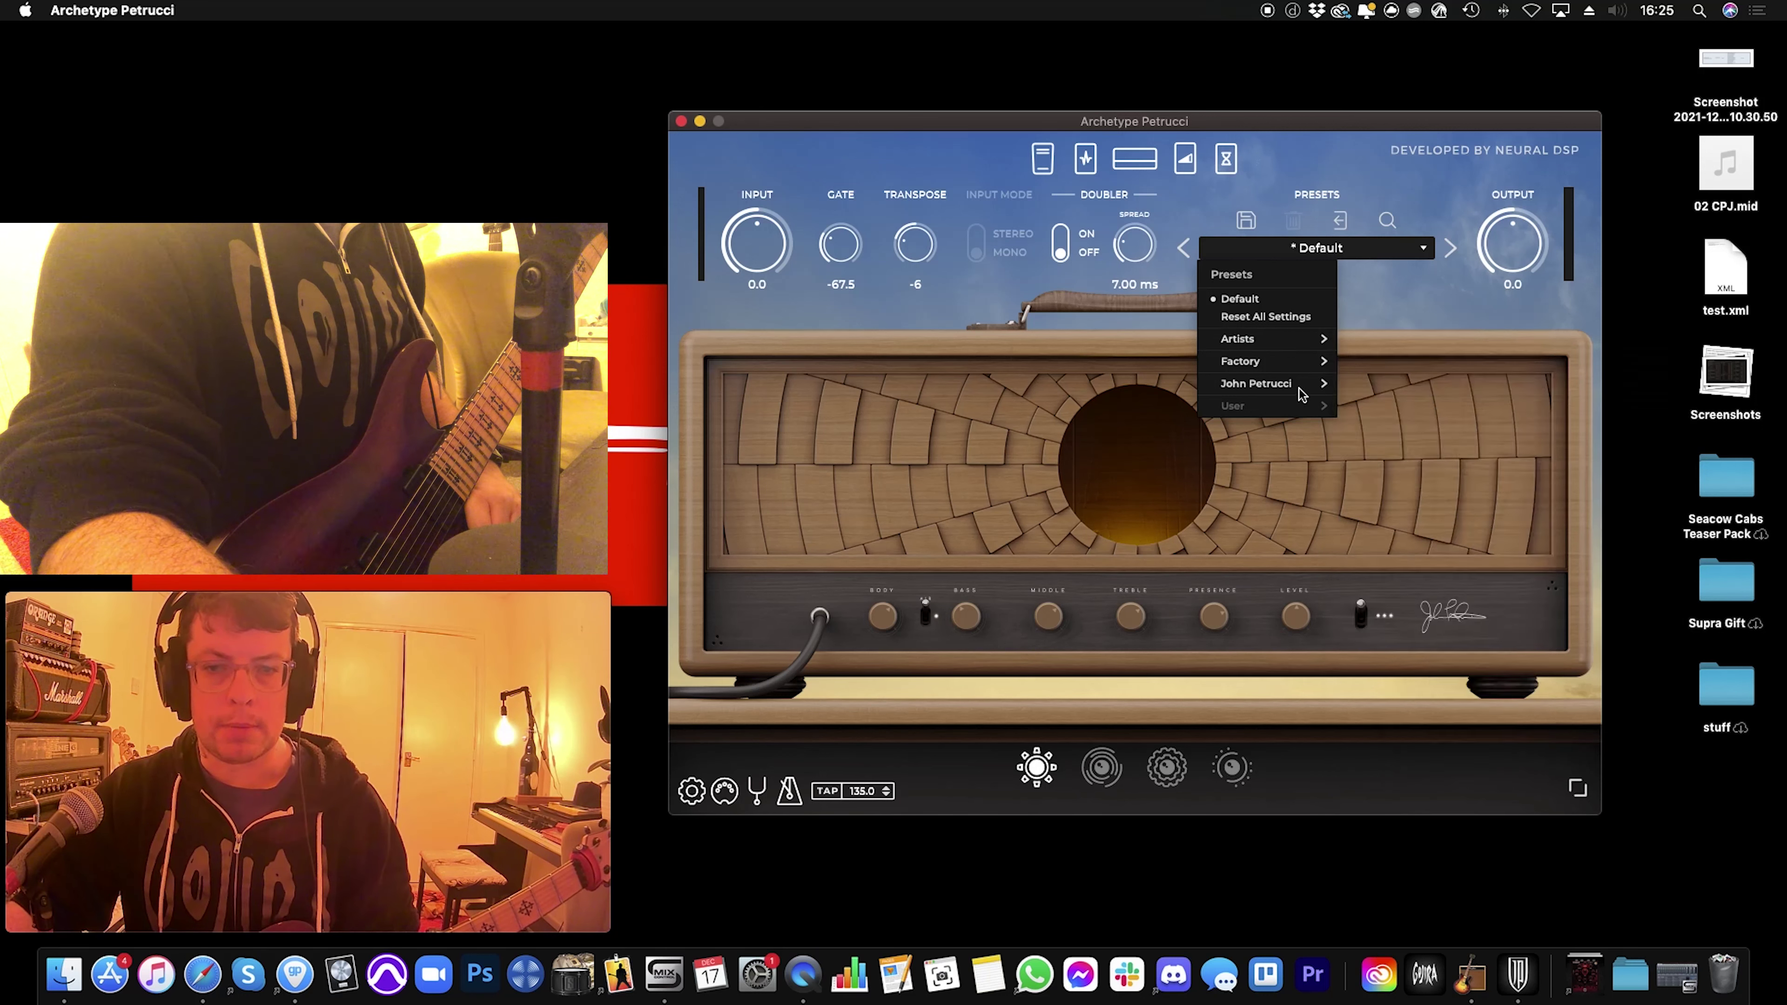
mouse_move(1272, 384)
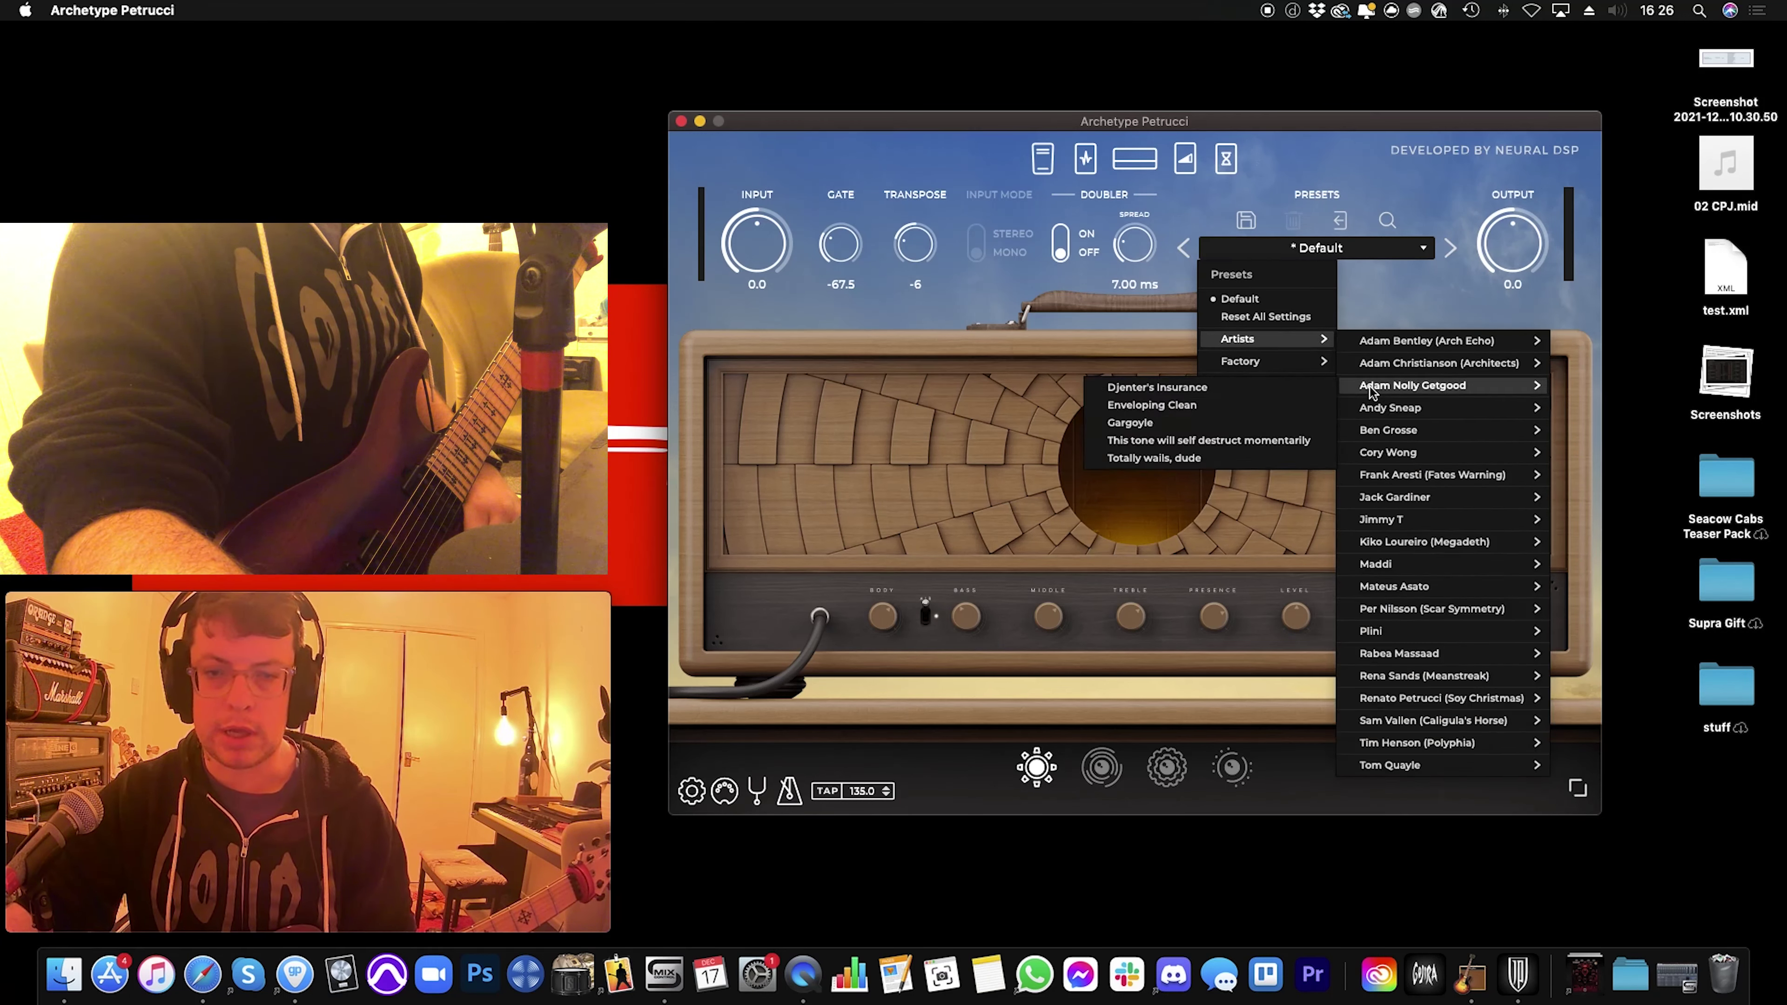
Step: Load the Djenter's Insurance preset, then advance to Enveloping Clean (gate -80.0, transpose 0)
left_click(1261, 389)
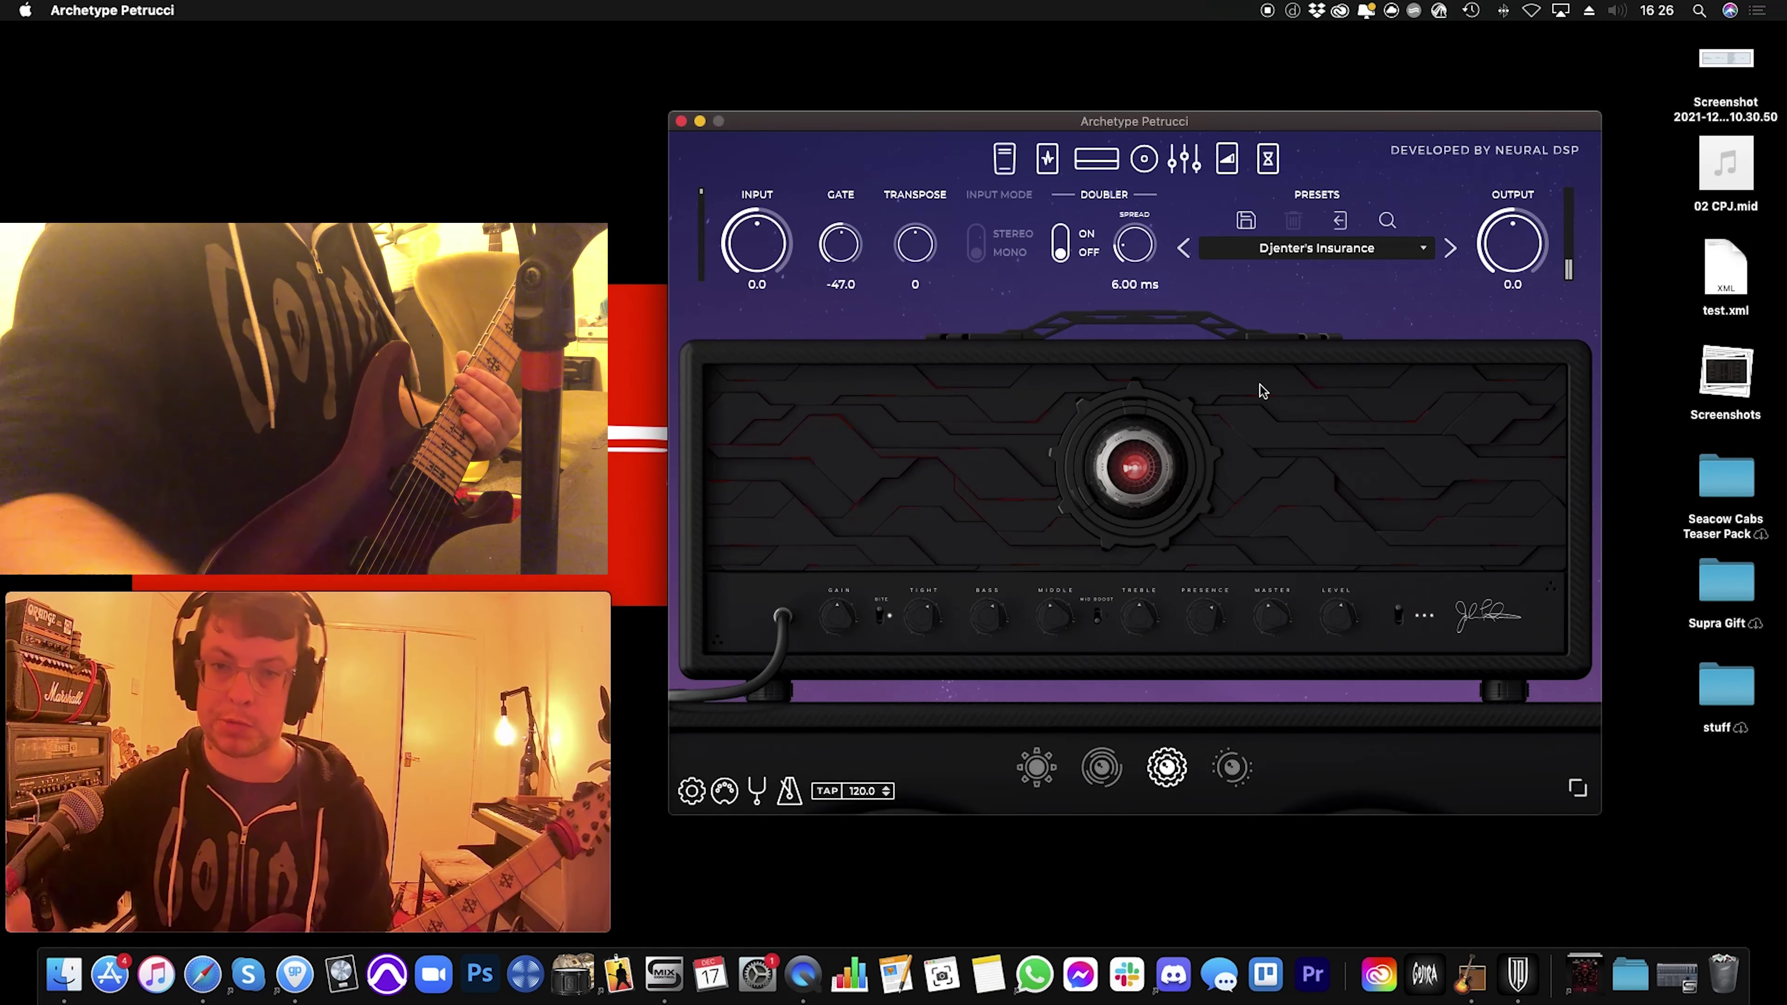
left_click(1450, 248)
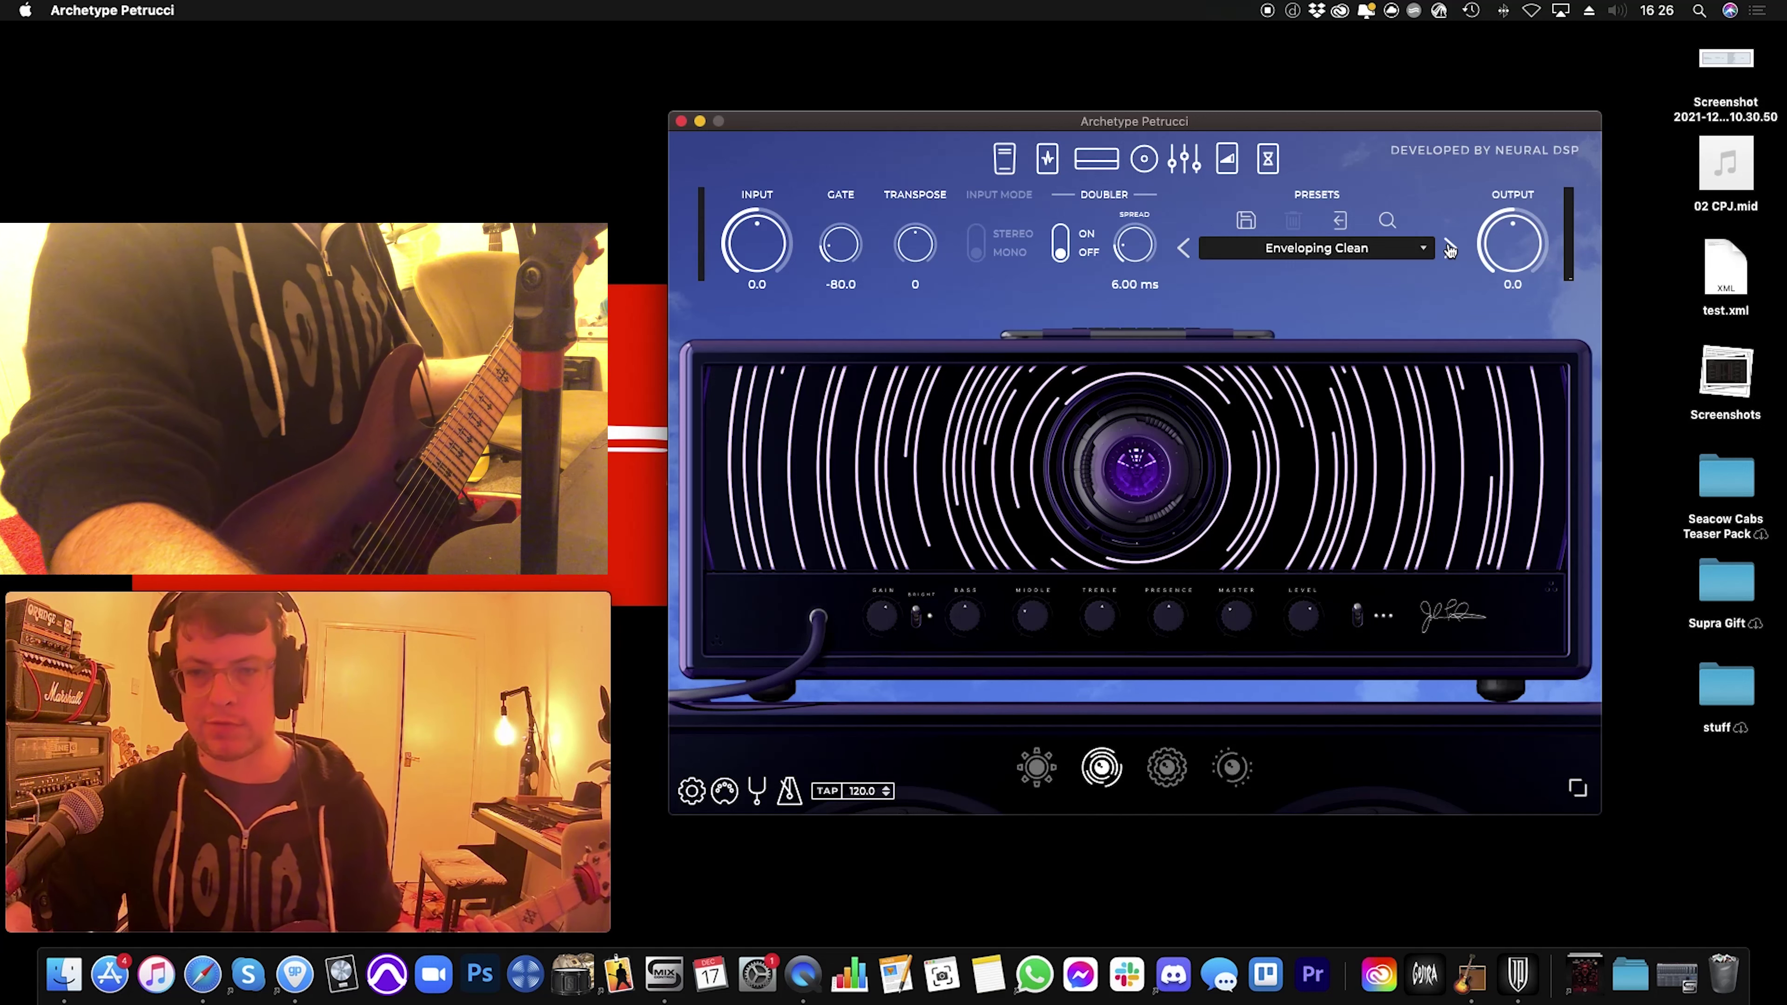
Step: Step forward one preset to load Gargoyle on the dark red-eye amp
left_click(1450, 248)
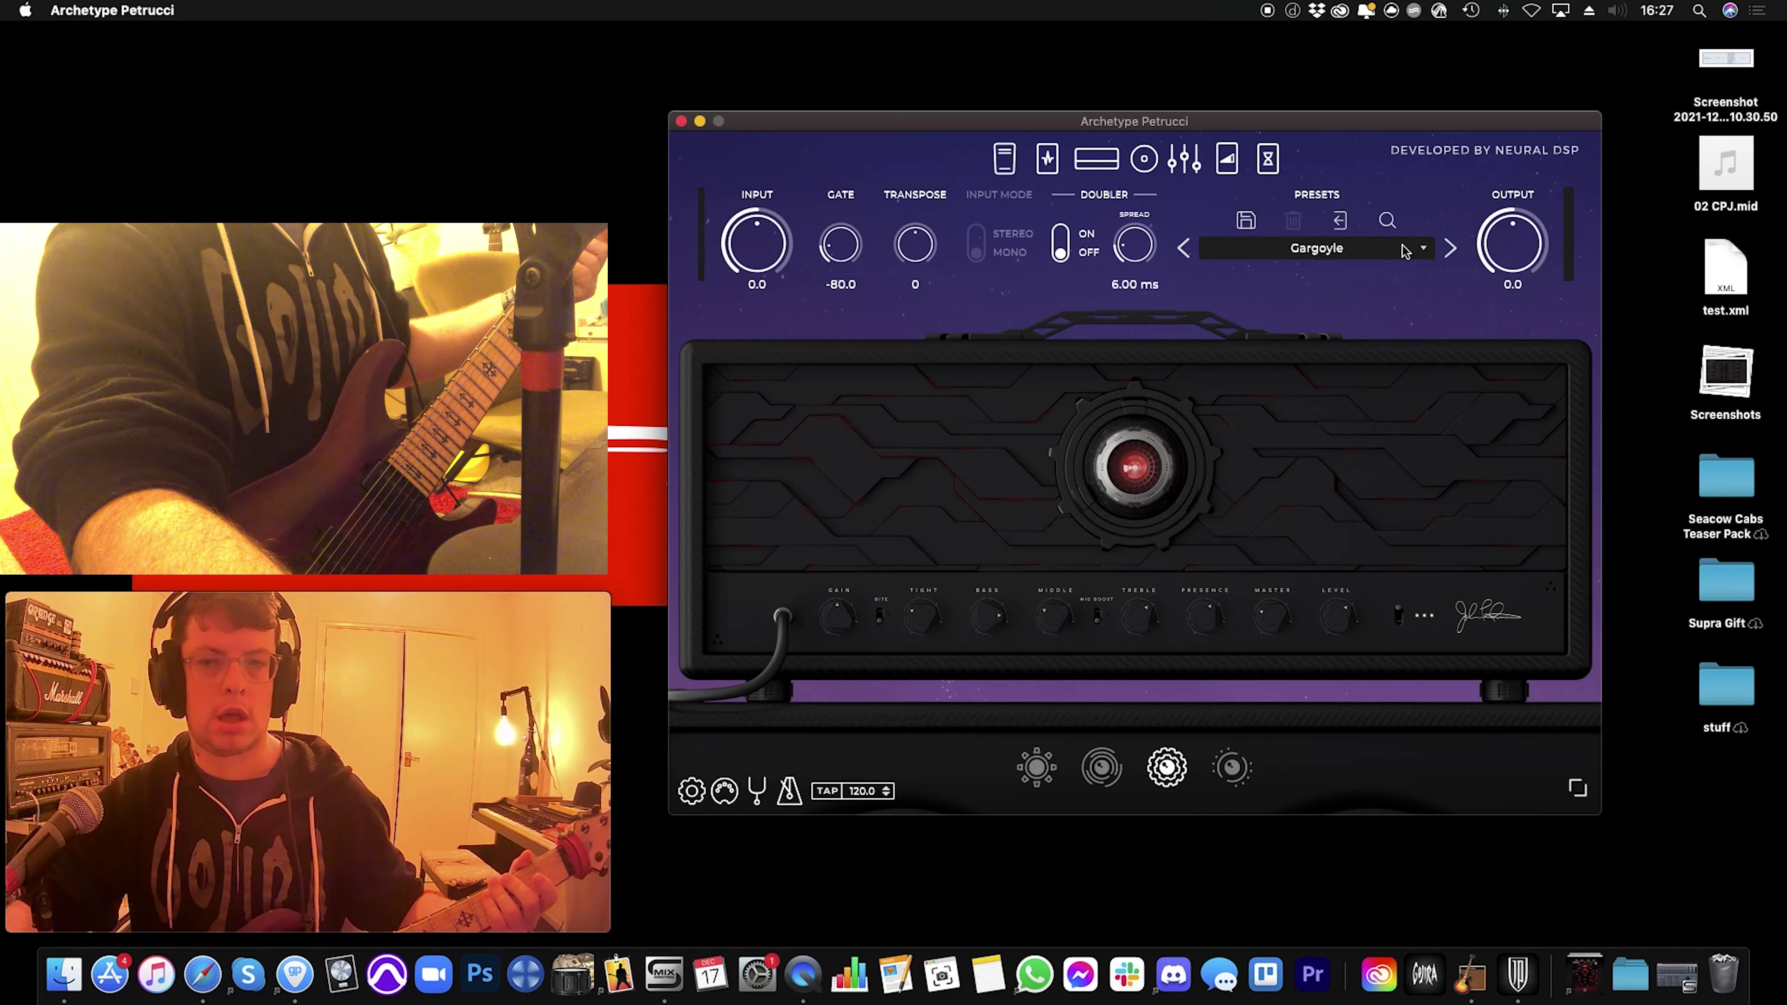
Step: Step forward through the next artist presets and back to the previous one
left_click(1452, 254)
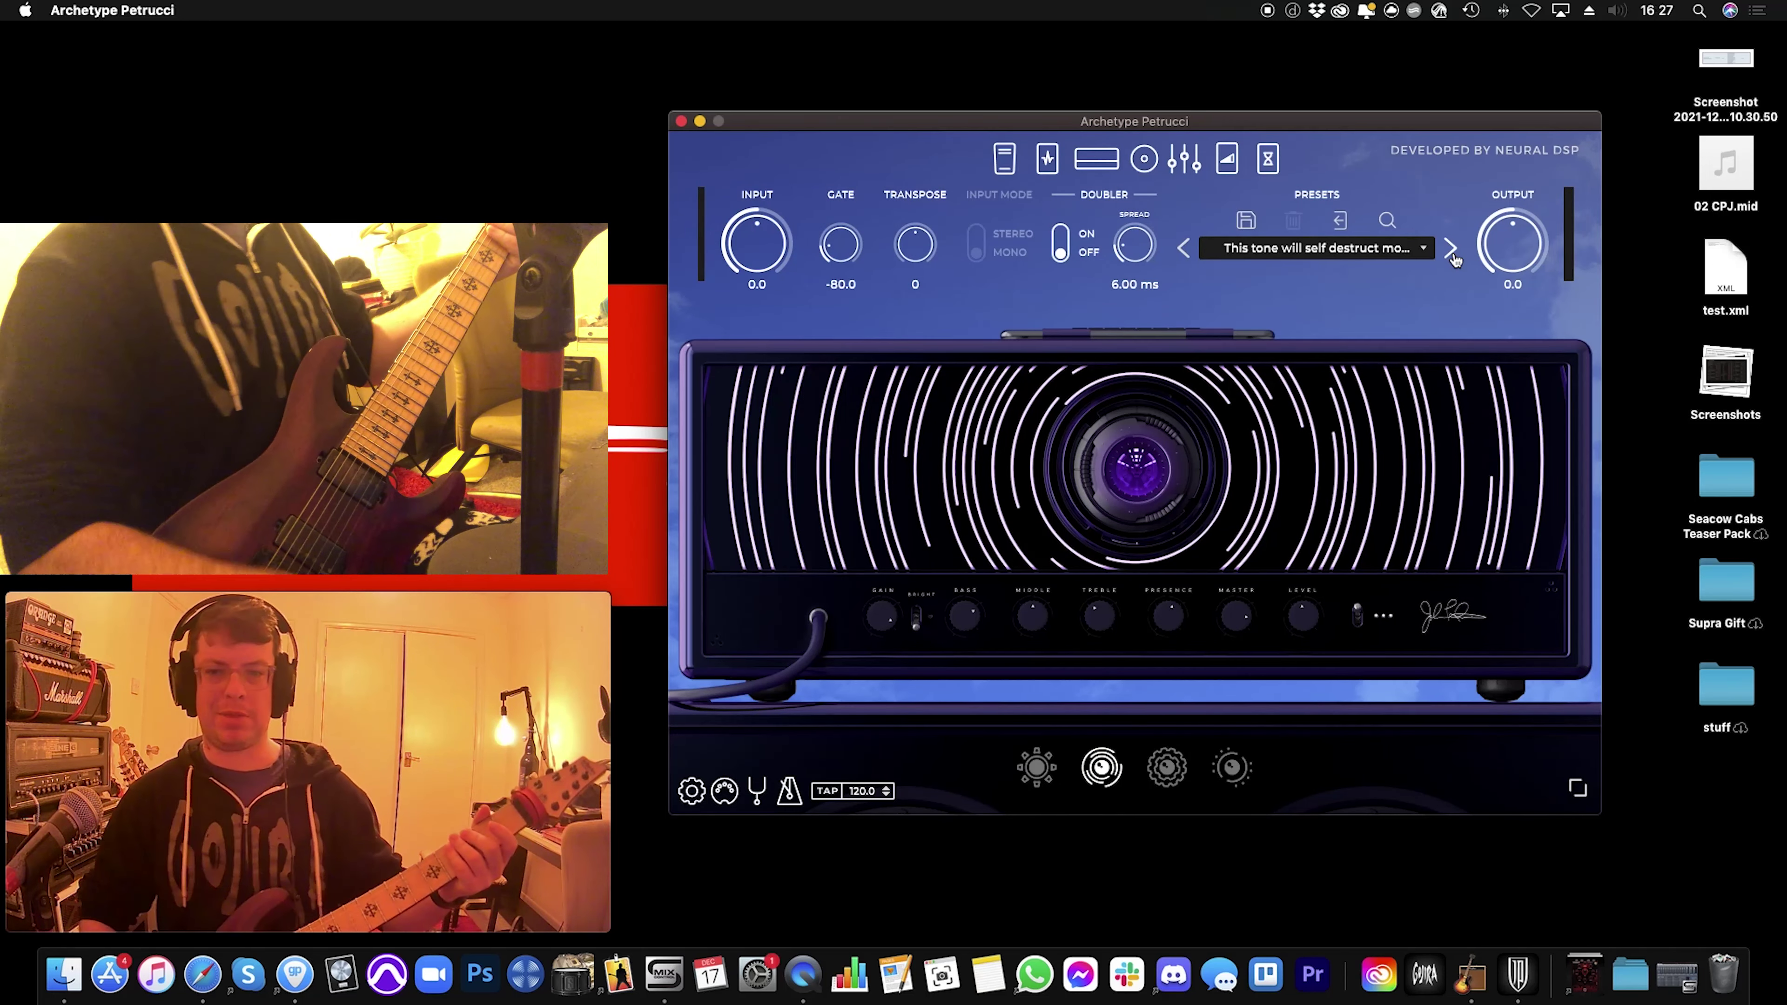
left_click(1452, 249)
left_click(1421, 254)
left_click(1306, 263)
left_click(1185, 250)
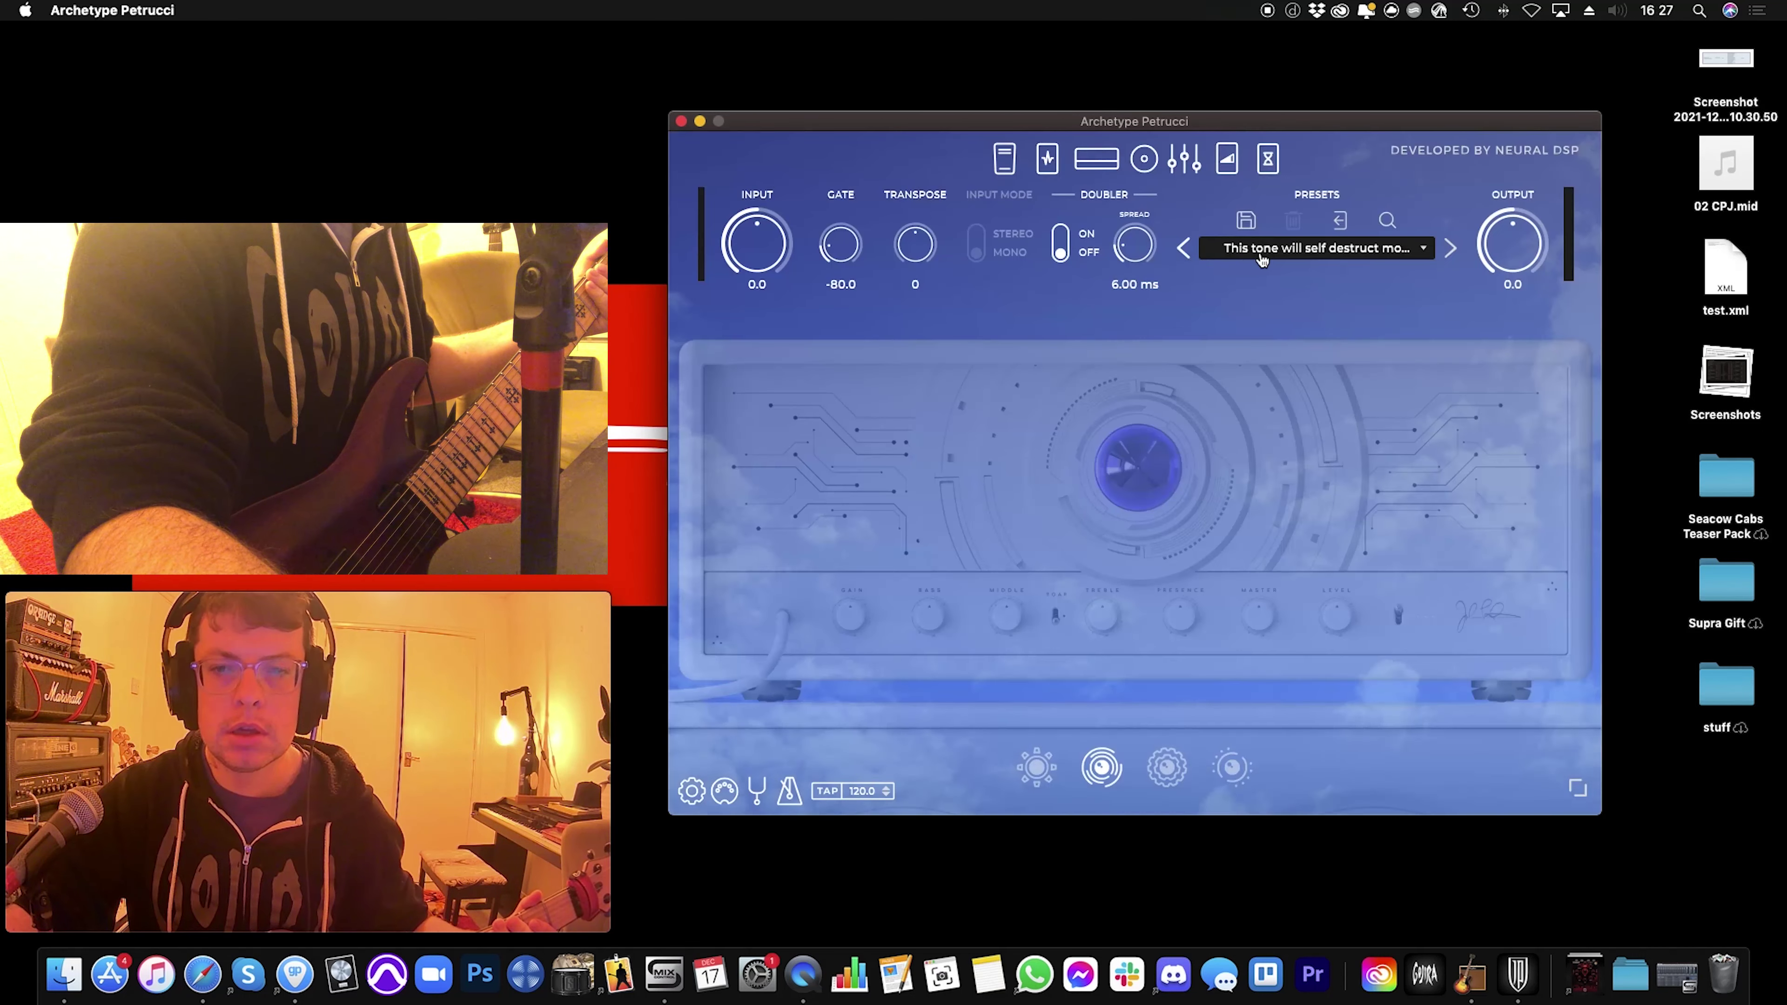
Step: Glance at the Artists preset list, close it unchanged, and advance to Totally wails, dude
left_click(1266, 253)
mouse_move(1272, 341)
mouse_move(1417, 392)
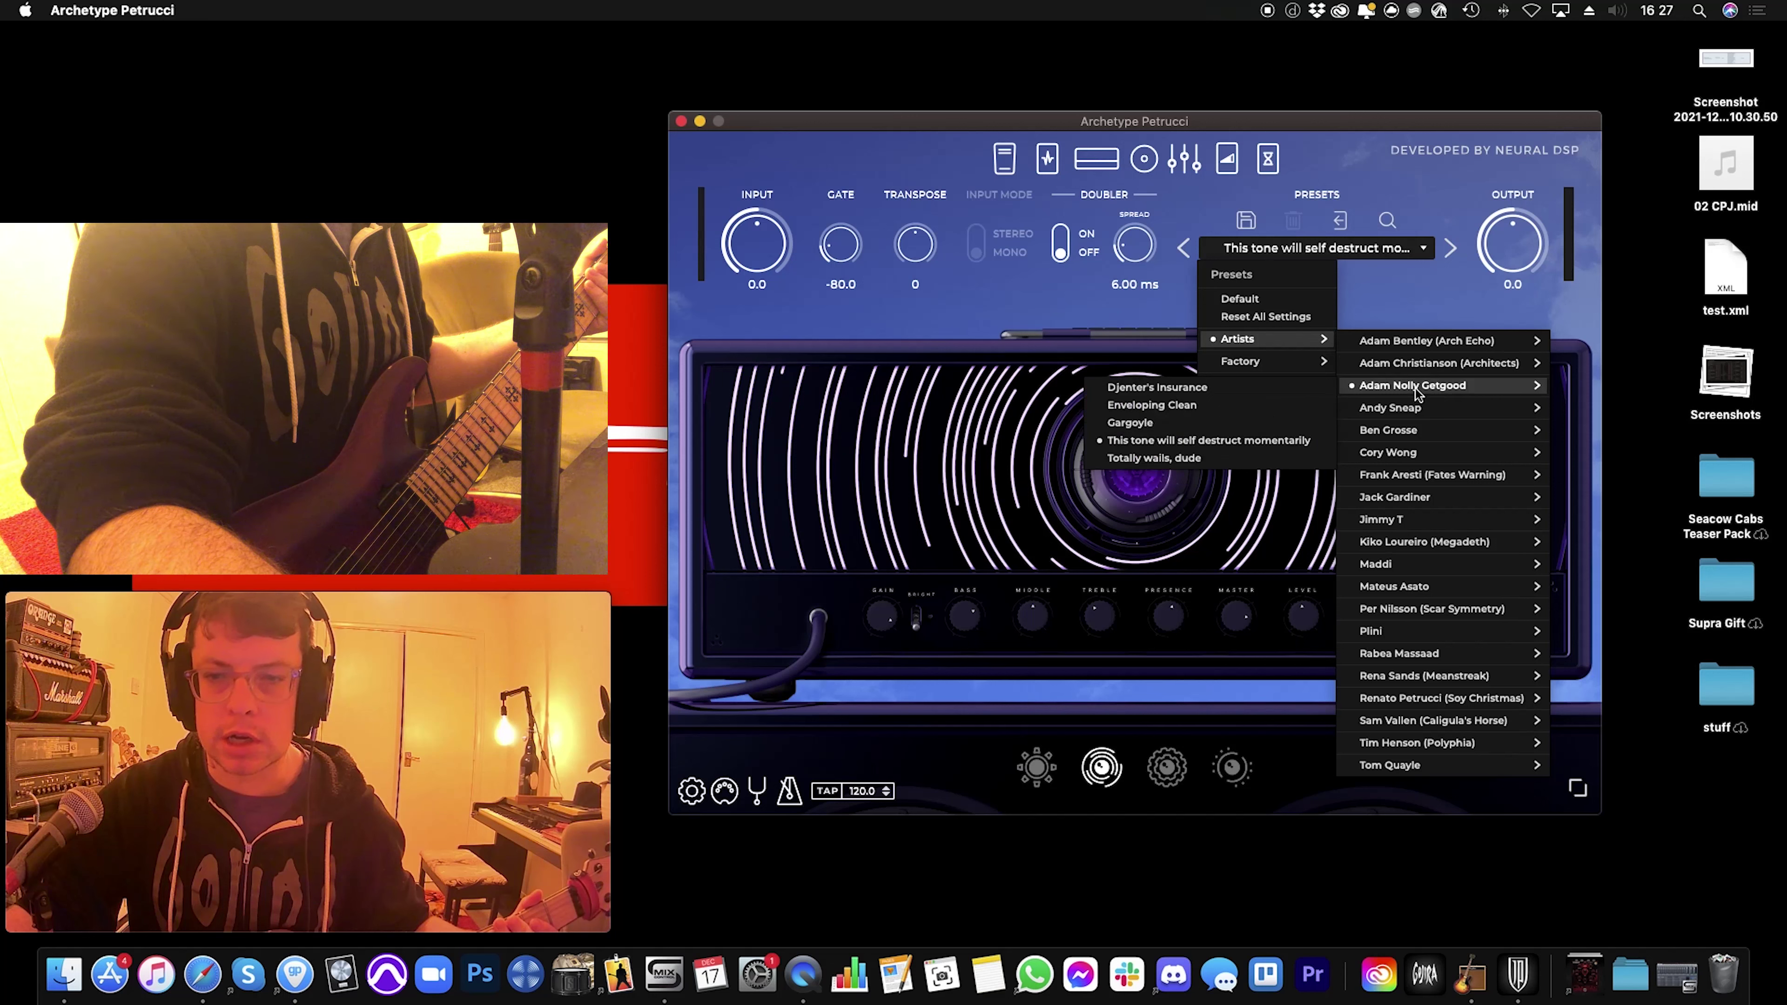
left_click(1390, 126)
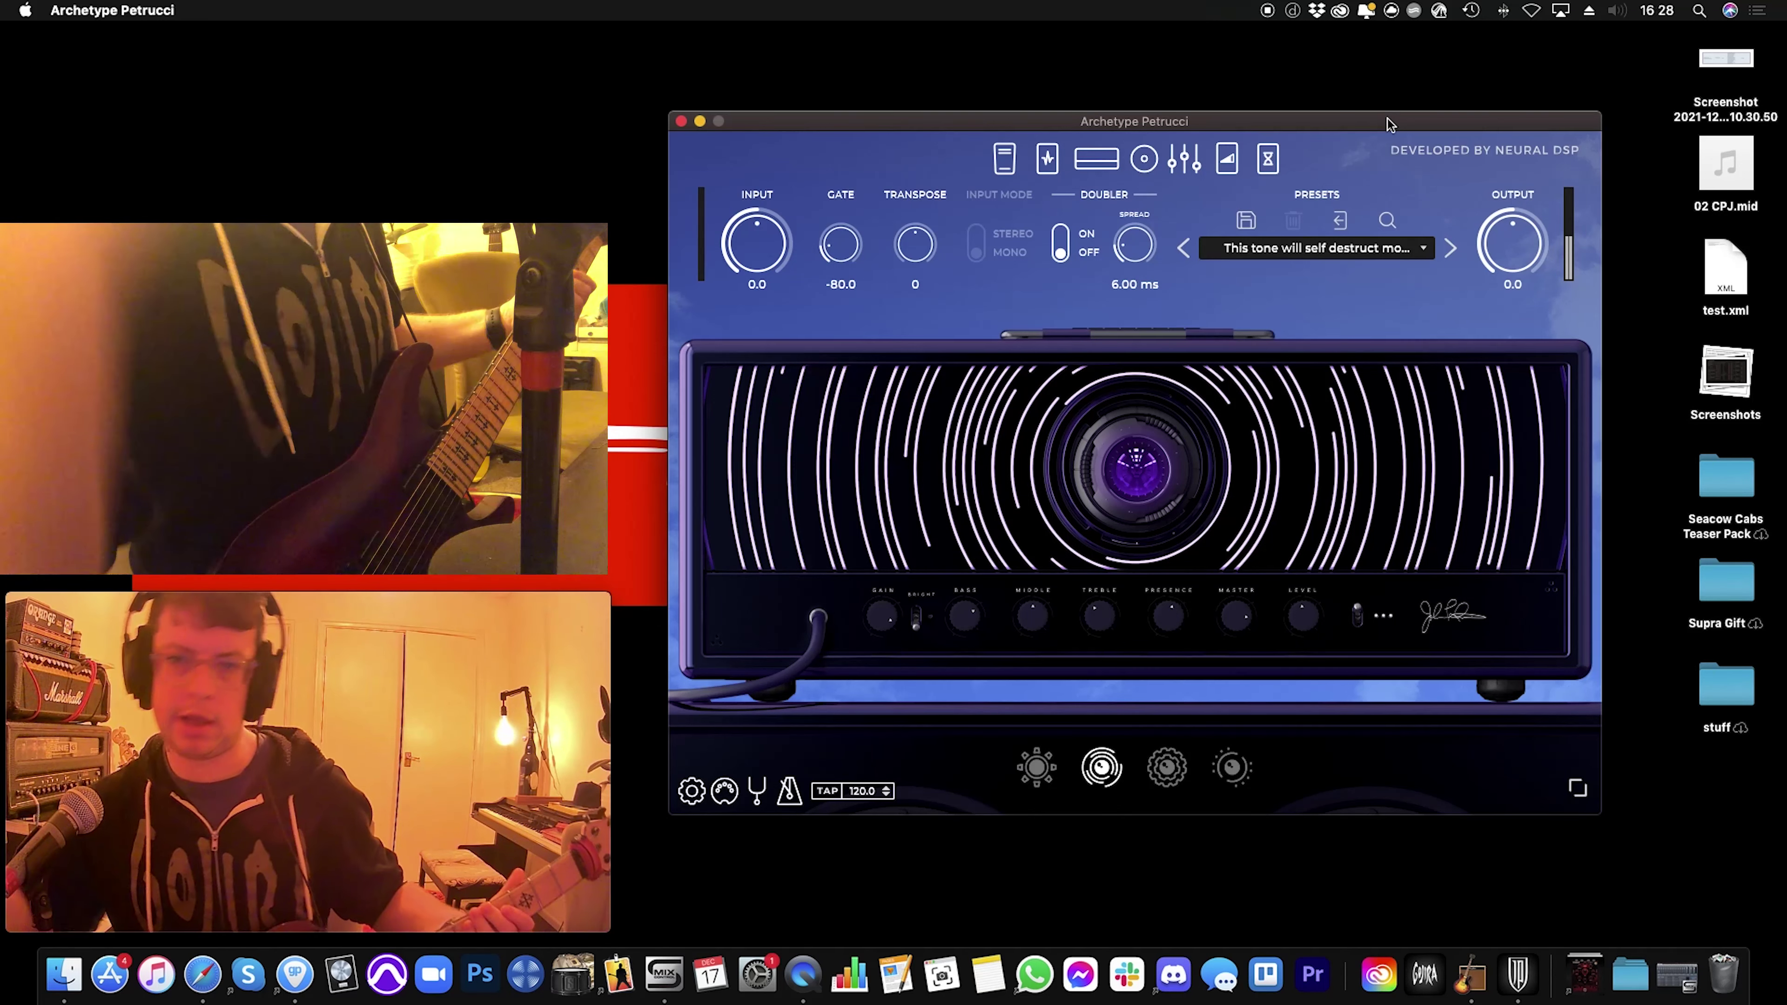
left_click(1451, 247)
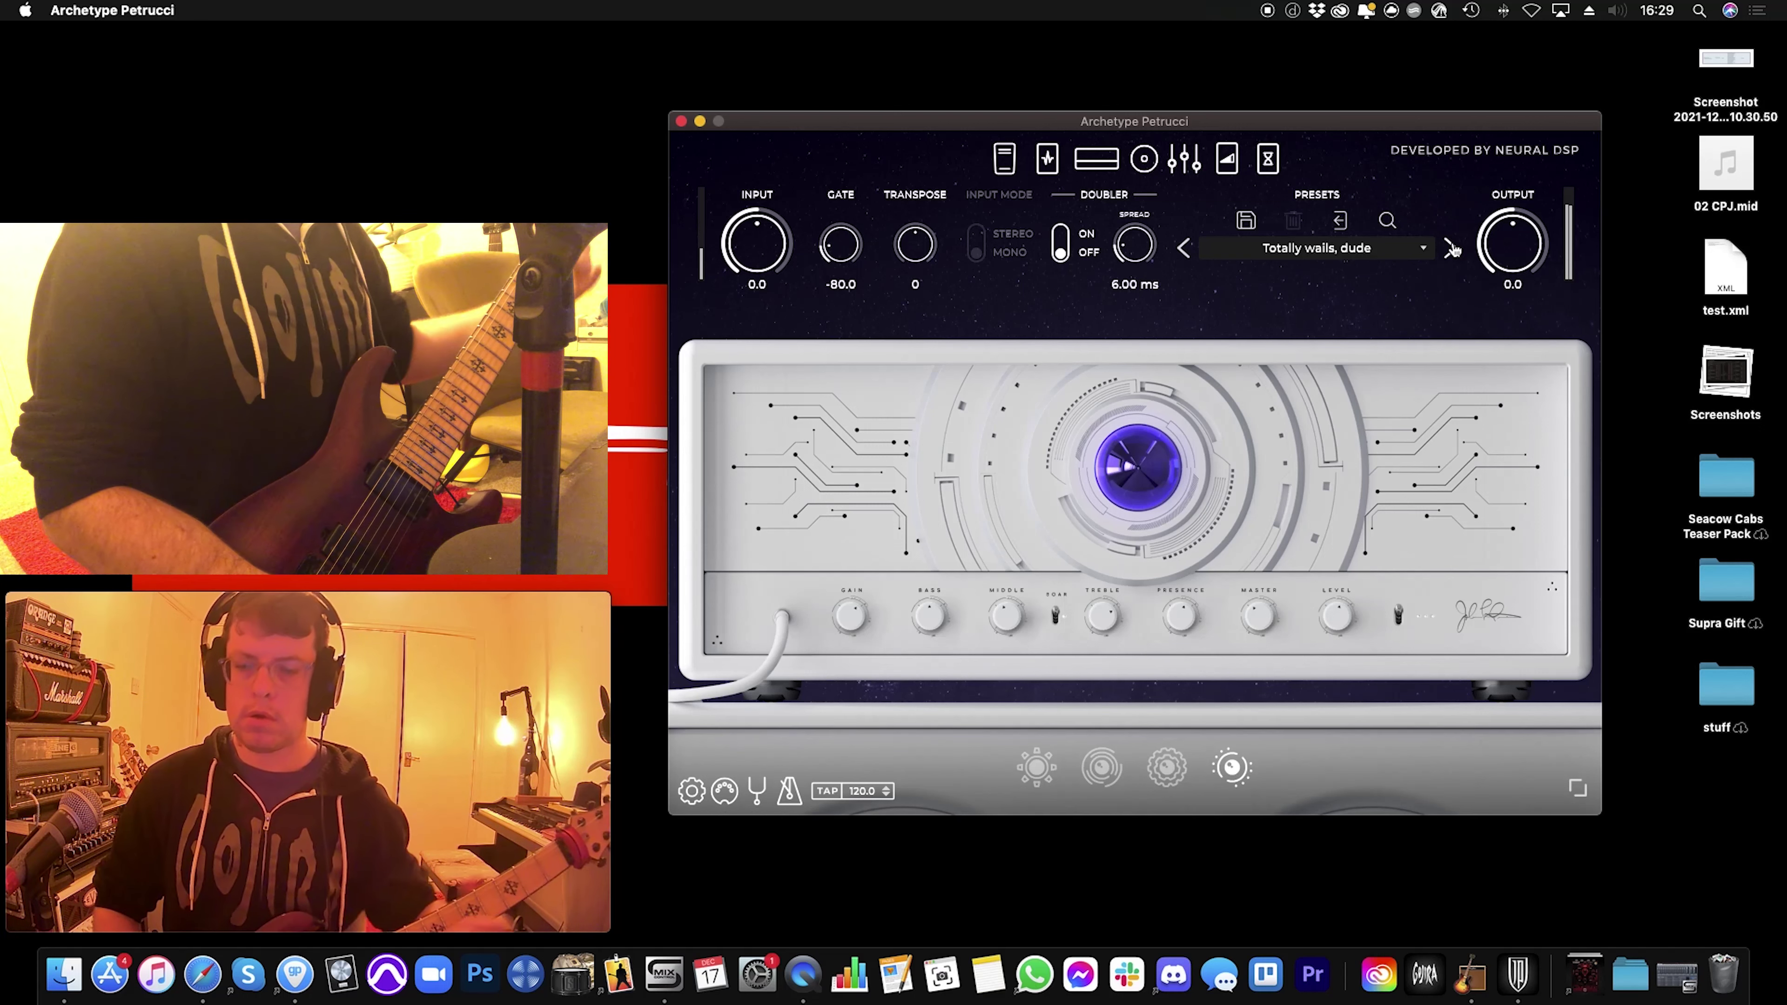
Step: Load CleanSizeLife from an artist submenu, then step through Crunchness to D-Tune Rhythm (gate -66.1, transpose -2)
left_click(1383, 250)
mouse_move(1298, 348)
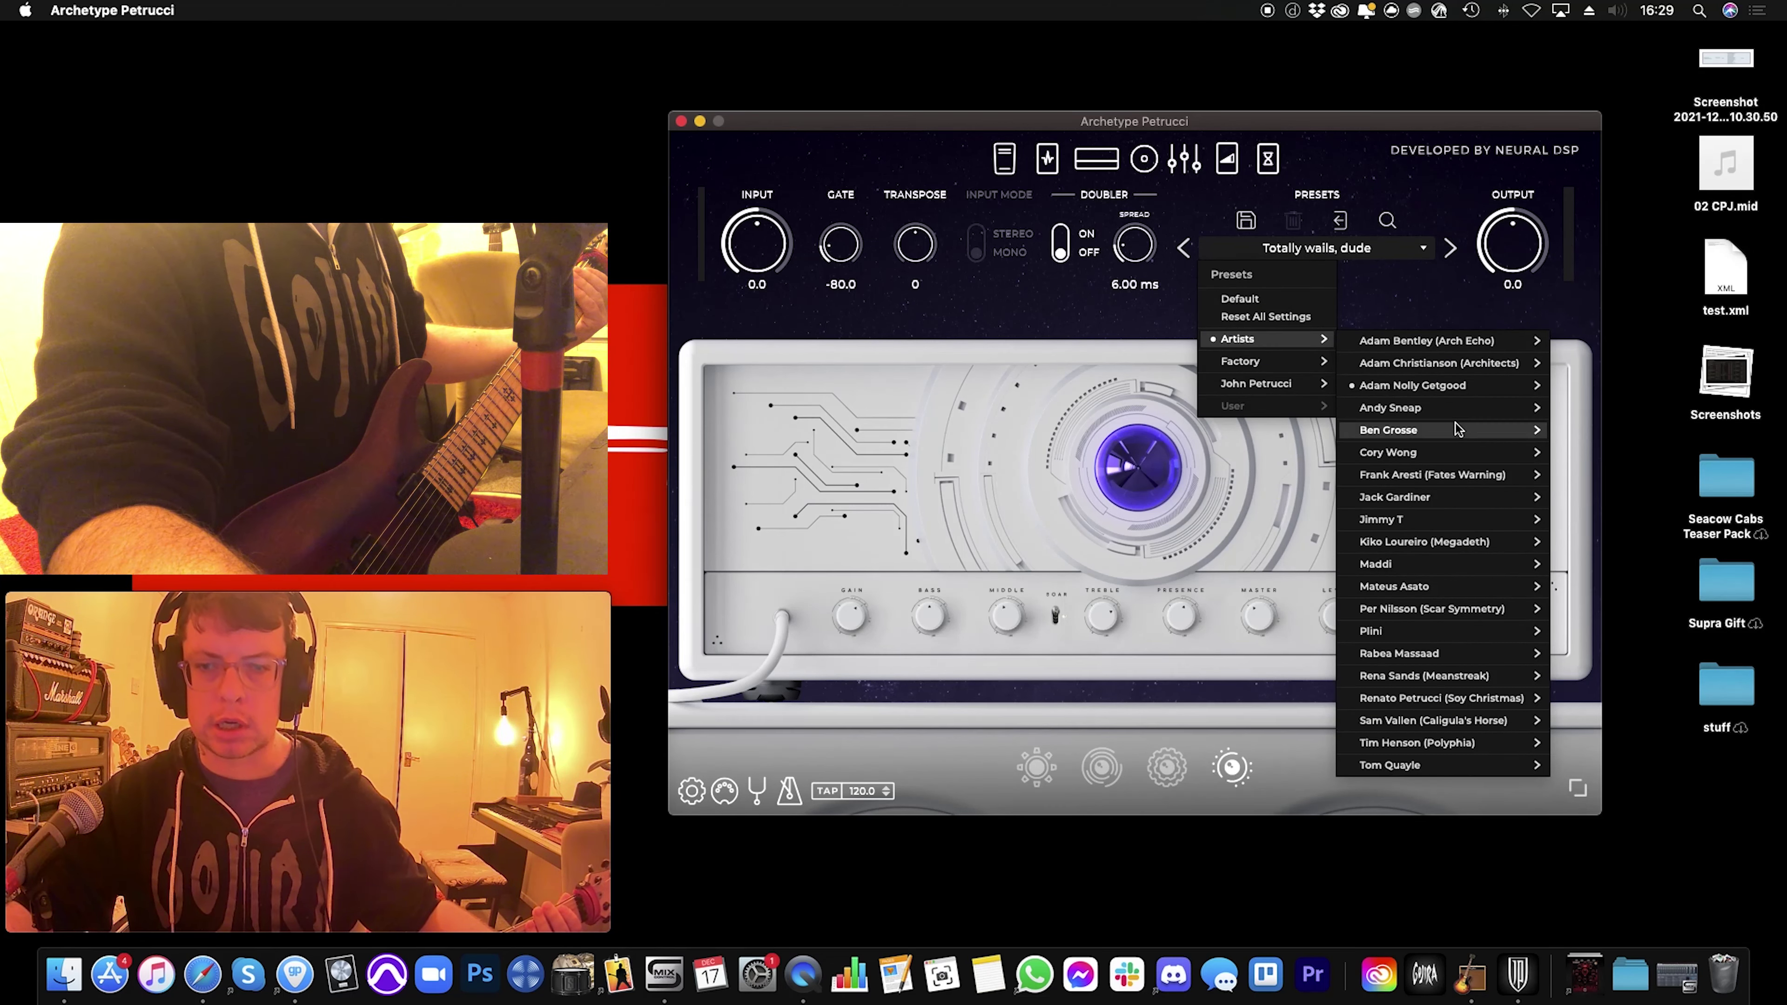
mouse_move(1456, 428)
mouse_move(1469, 544)
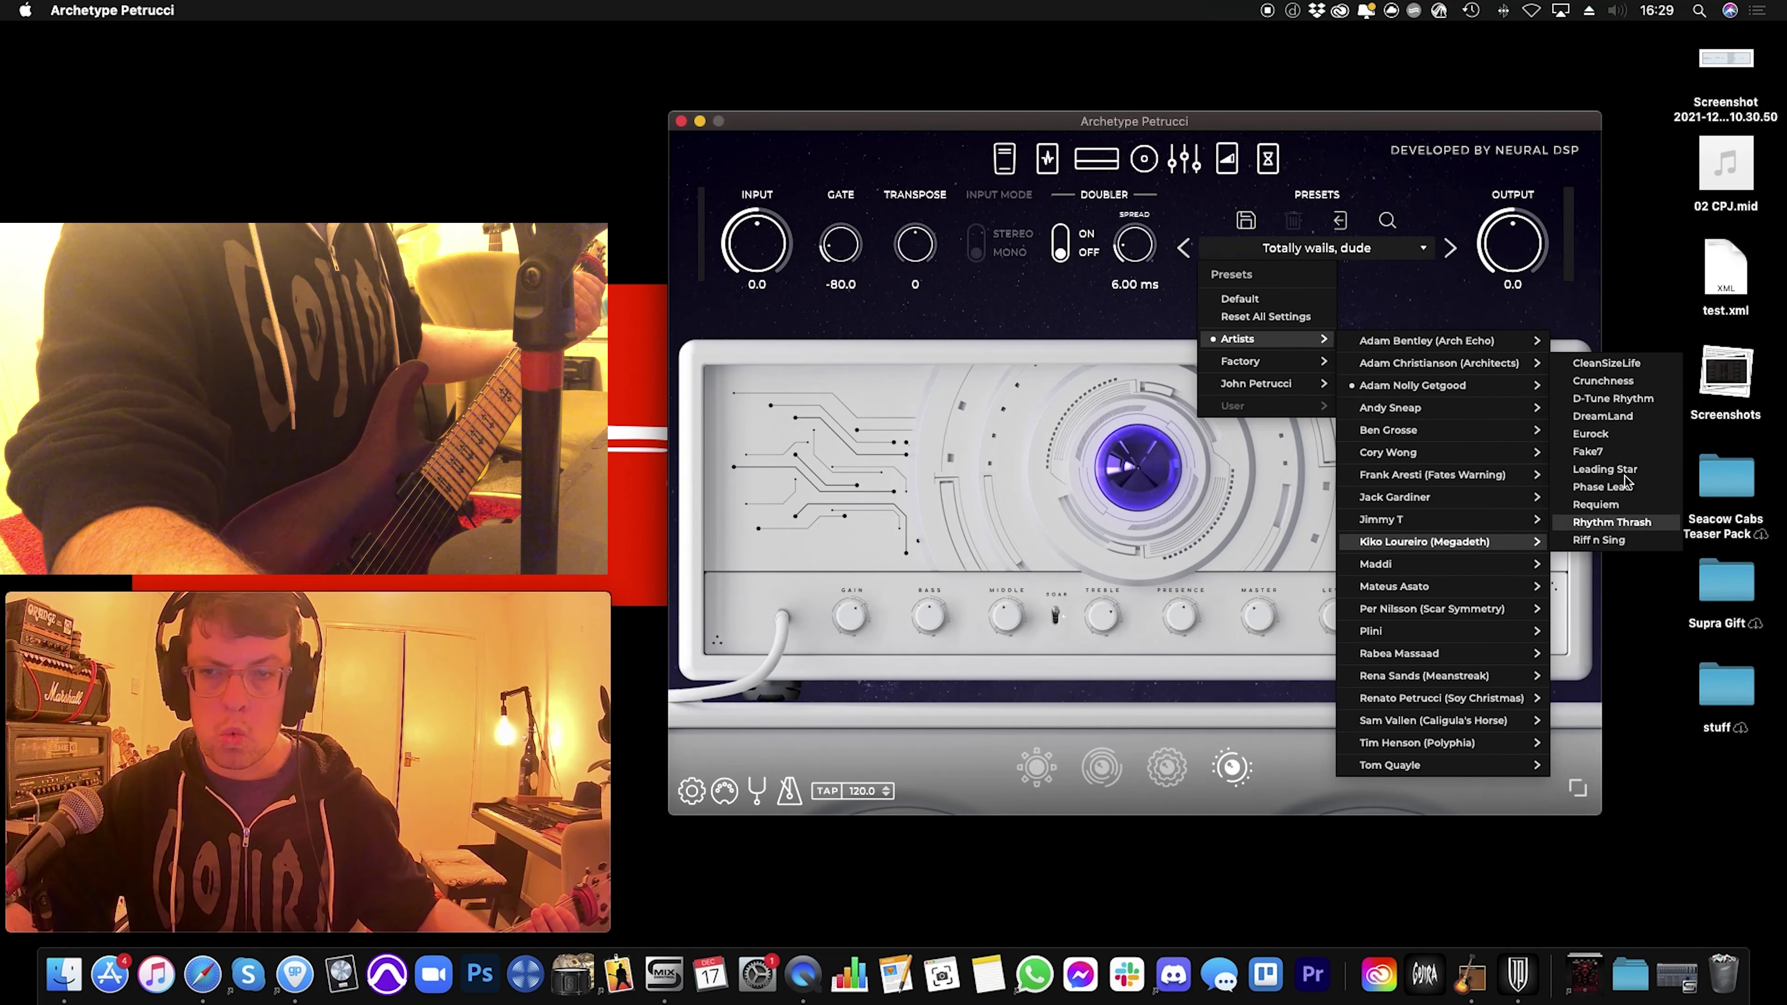
left_click(1599, 363)
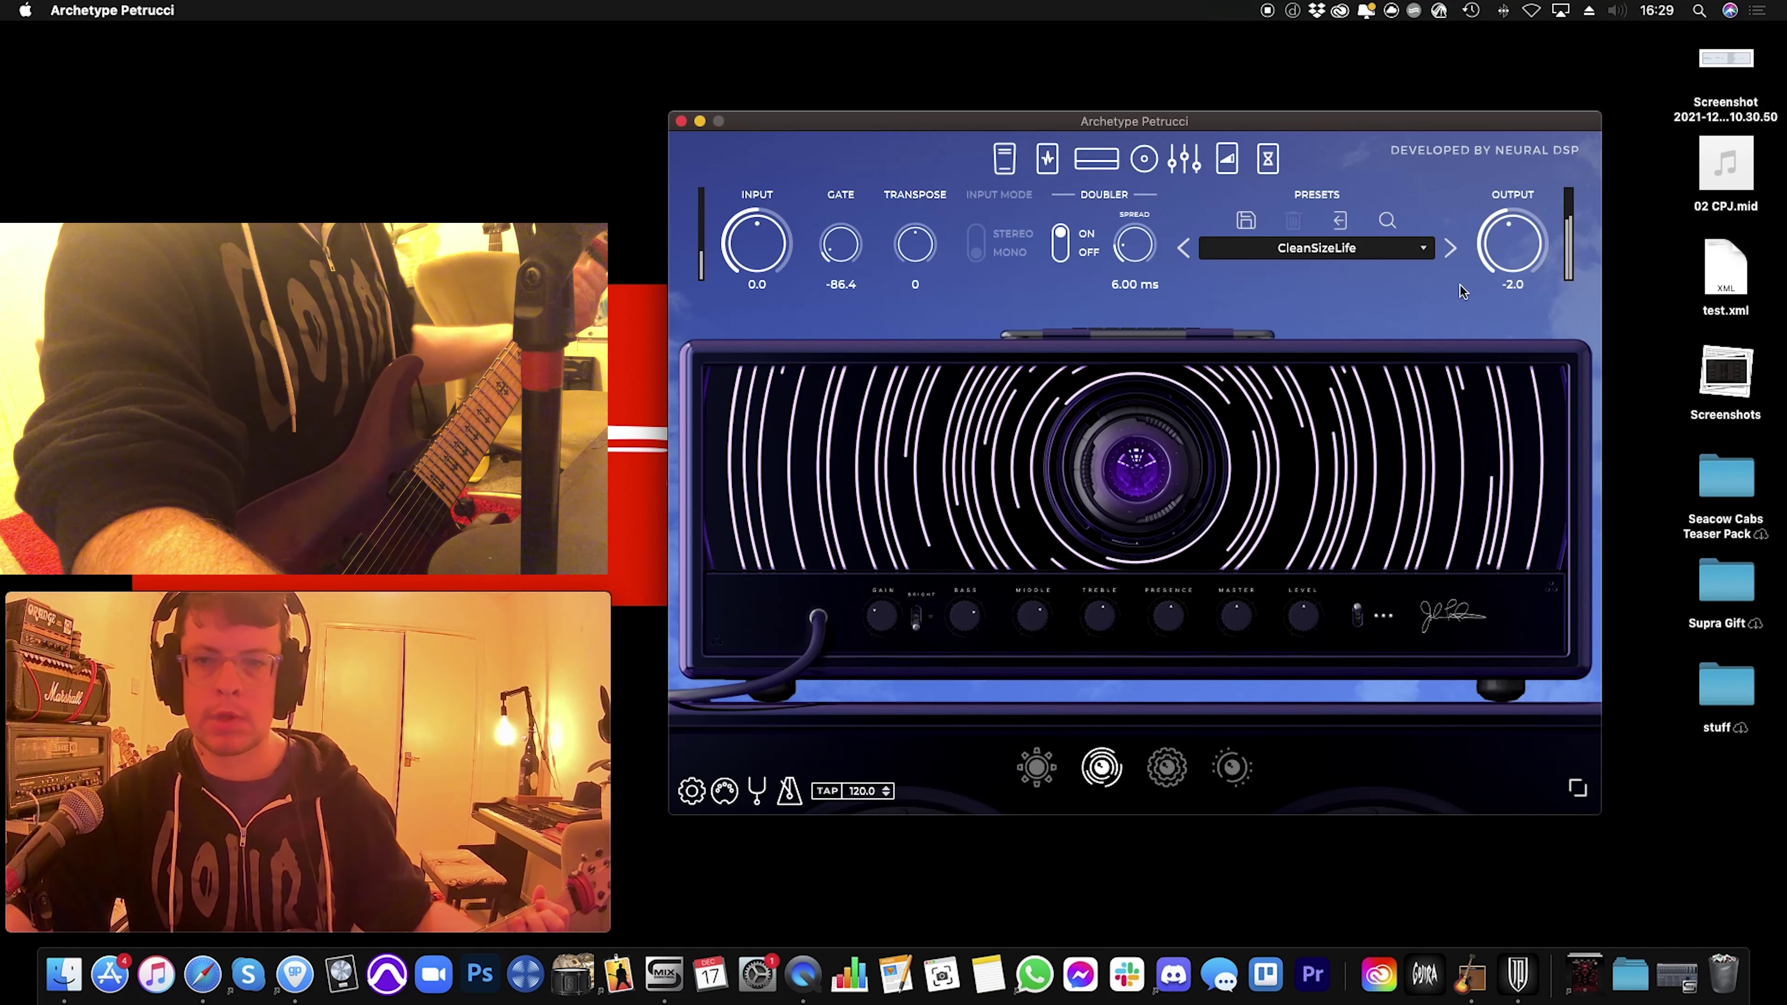
left_click(1452, 253)
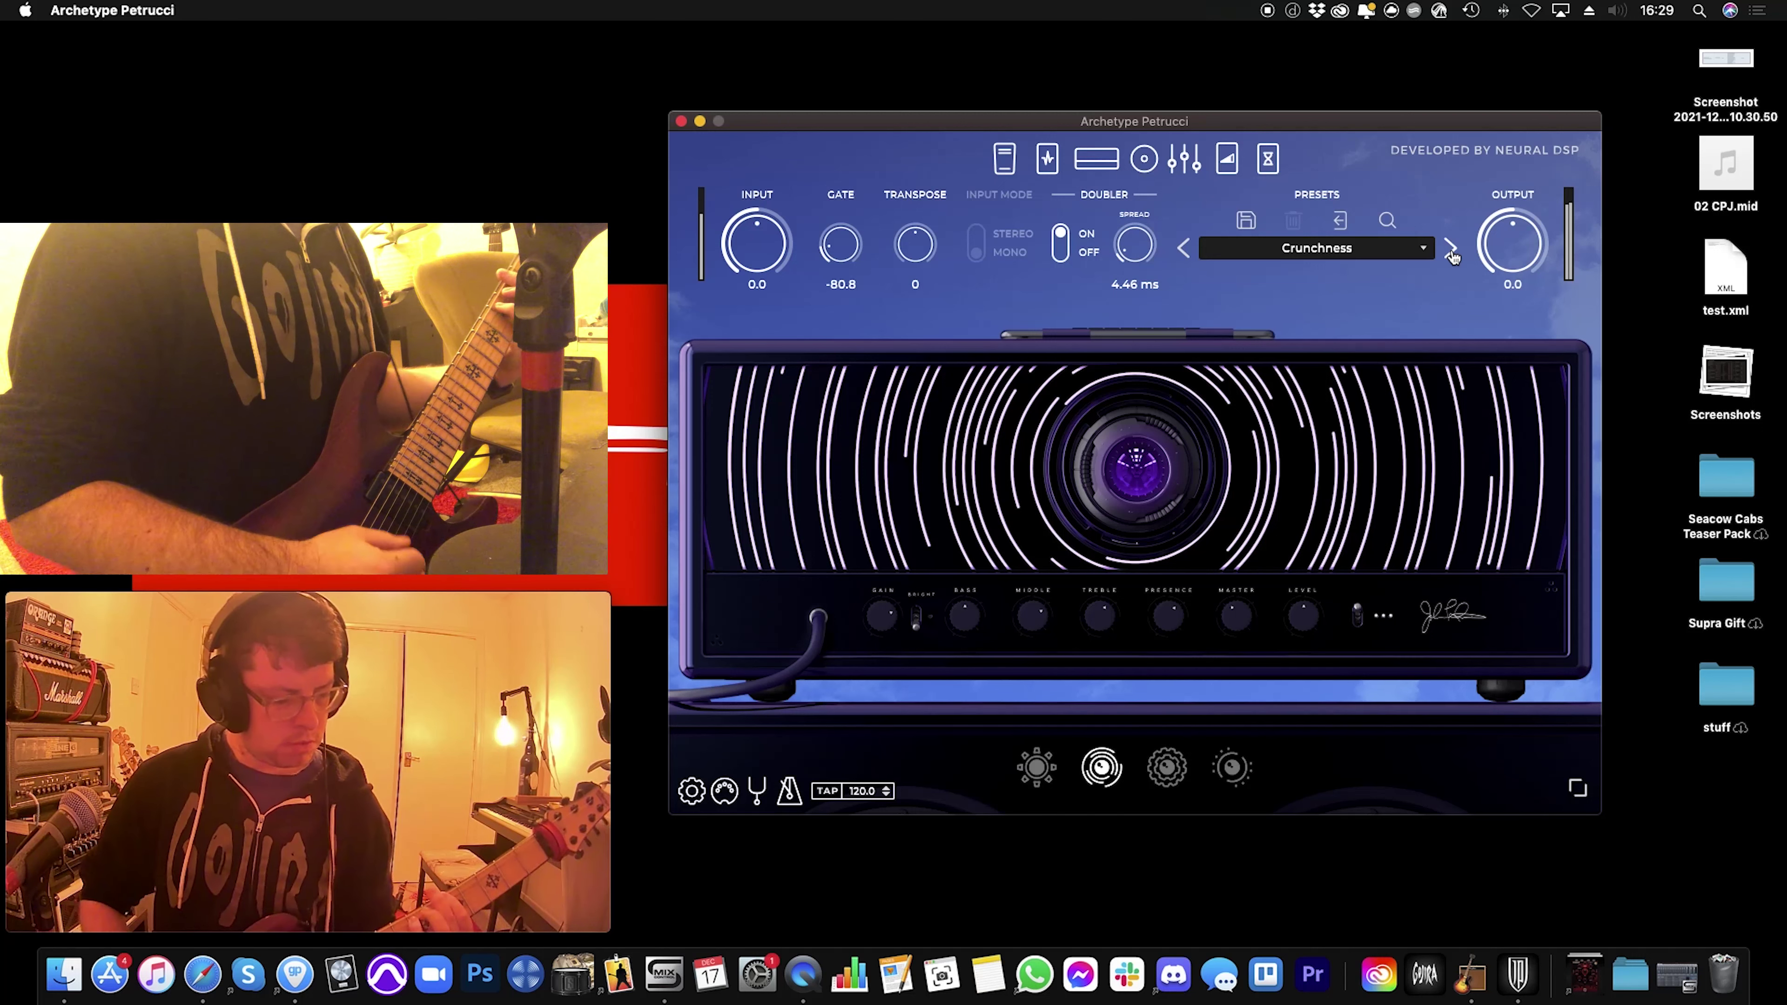
left_click(1451, 249)
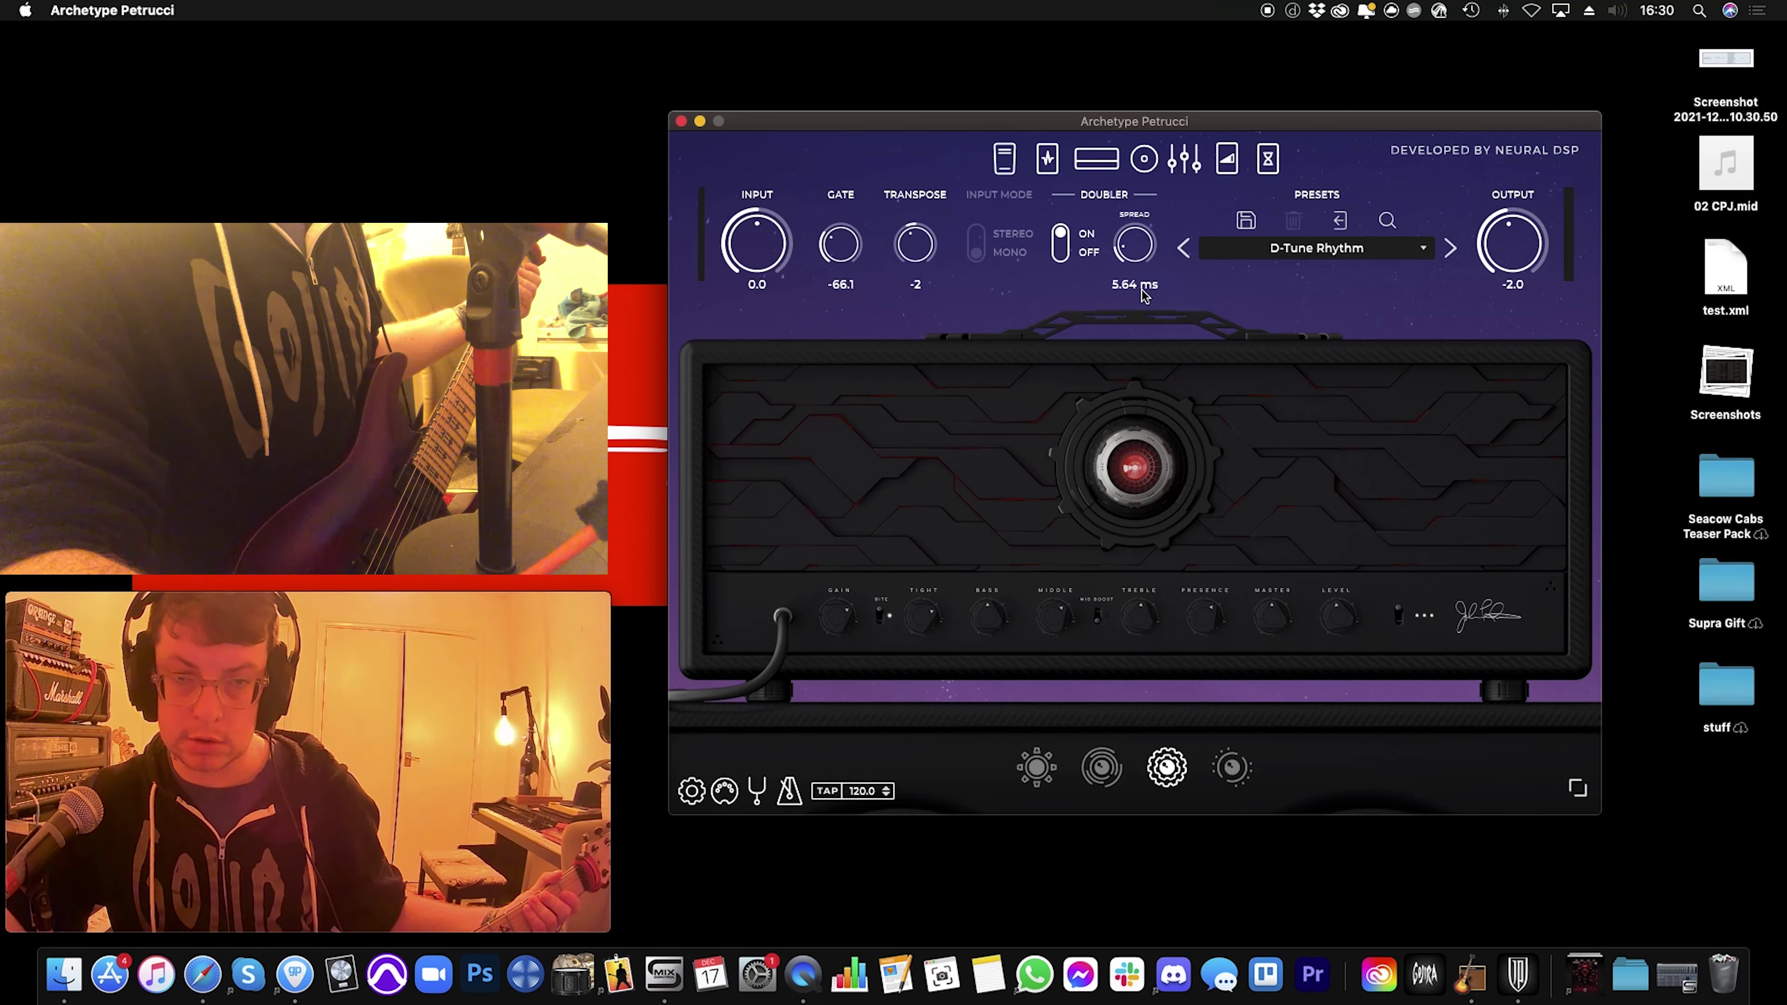
left_click(692, 792)
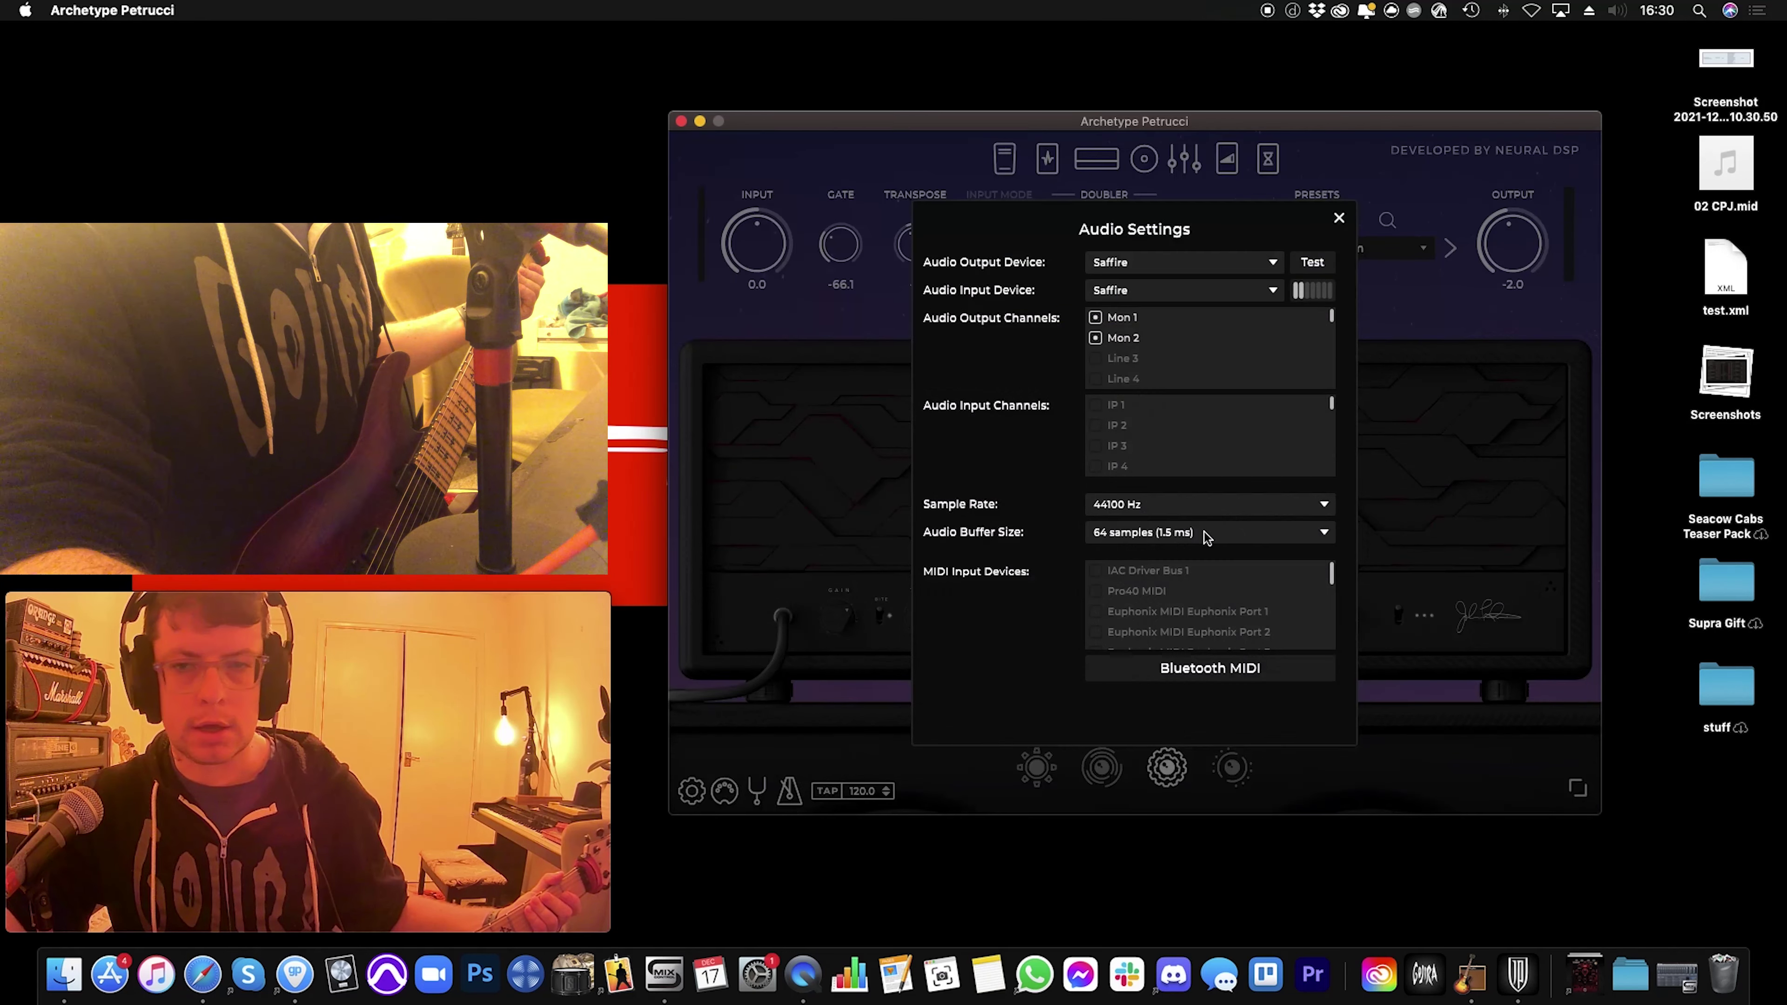
left_click(1341, 222)
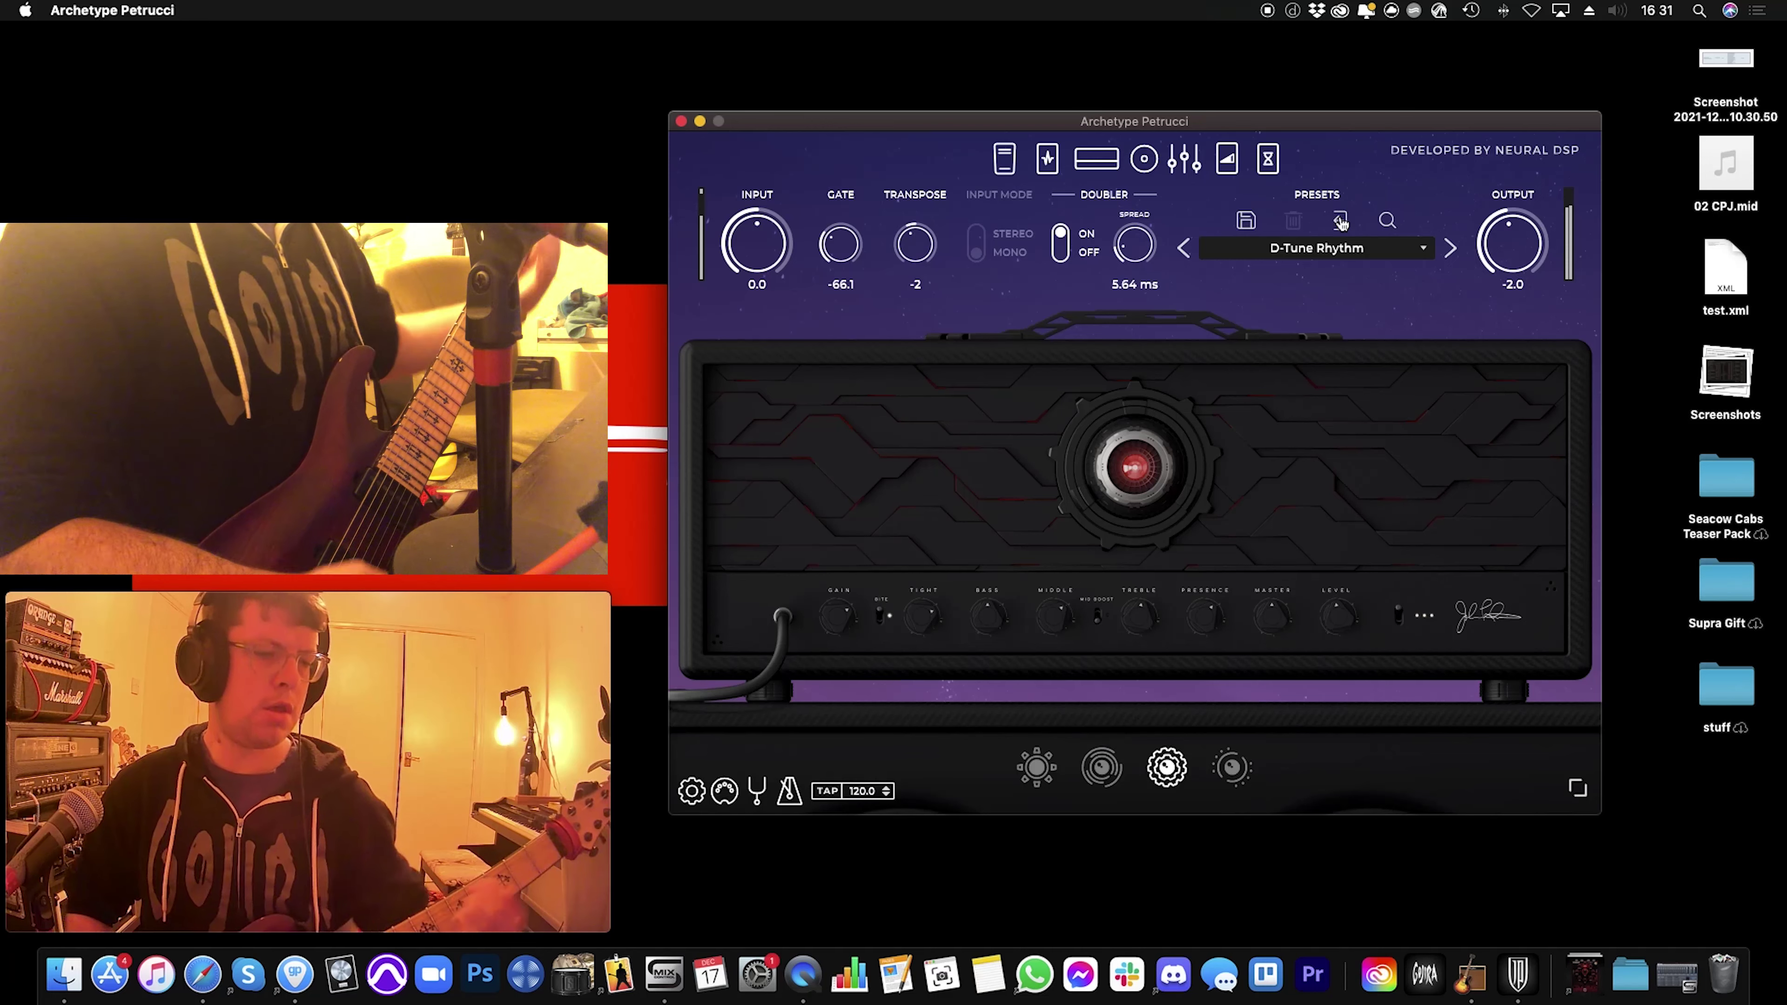
Step: Advance three presets to Fake7: transpose -5, gate -66.1, doubler spread 3.70 ms
left_click(1453, 252)
left_click(1456, 256)
left_click(1457, 255)
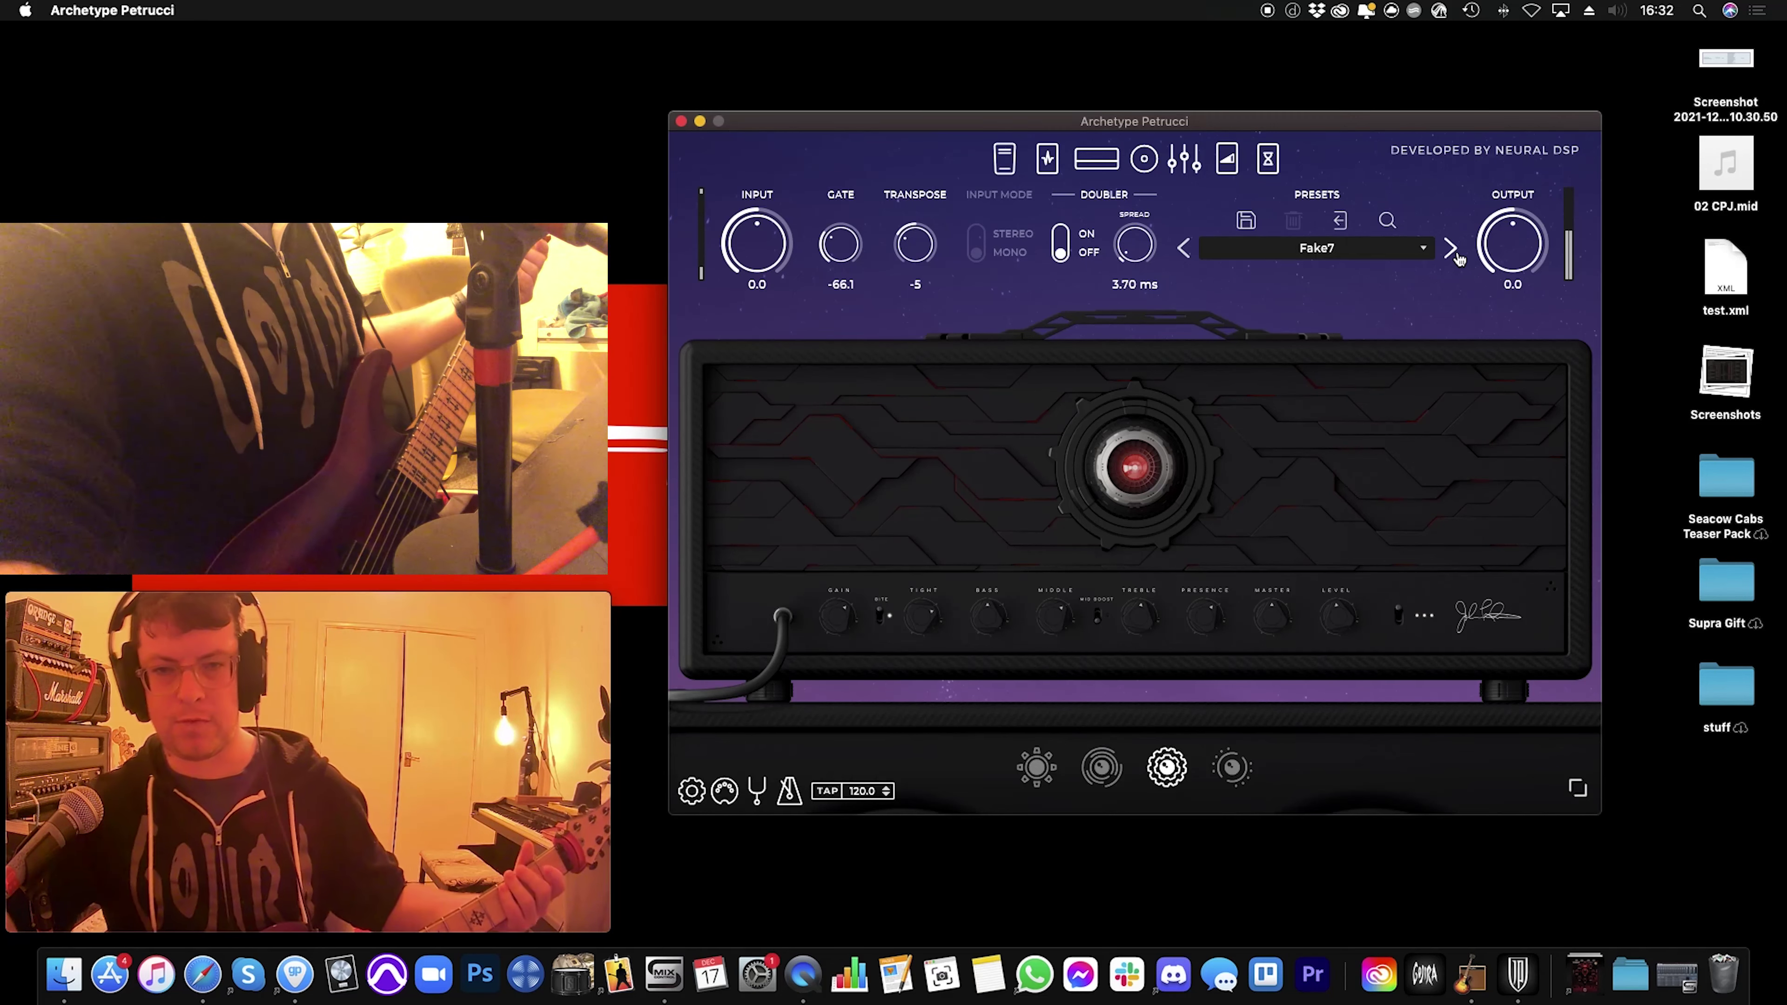
Step: Step to the Our New World preset and show its Overdrive, Phaser, Chorus and Flanger pedalboard
left_click(1451, 247)
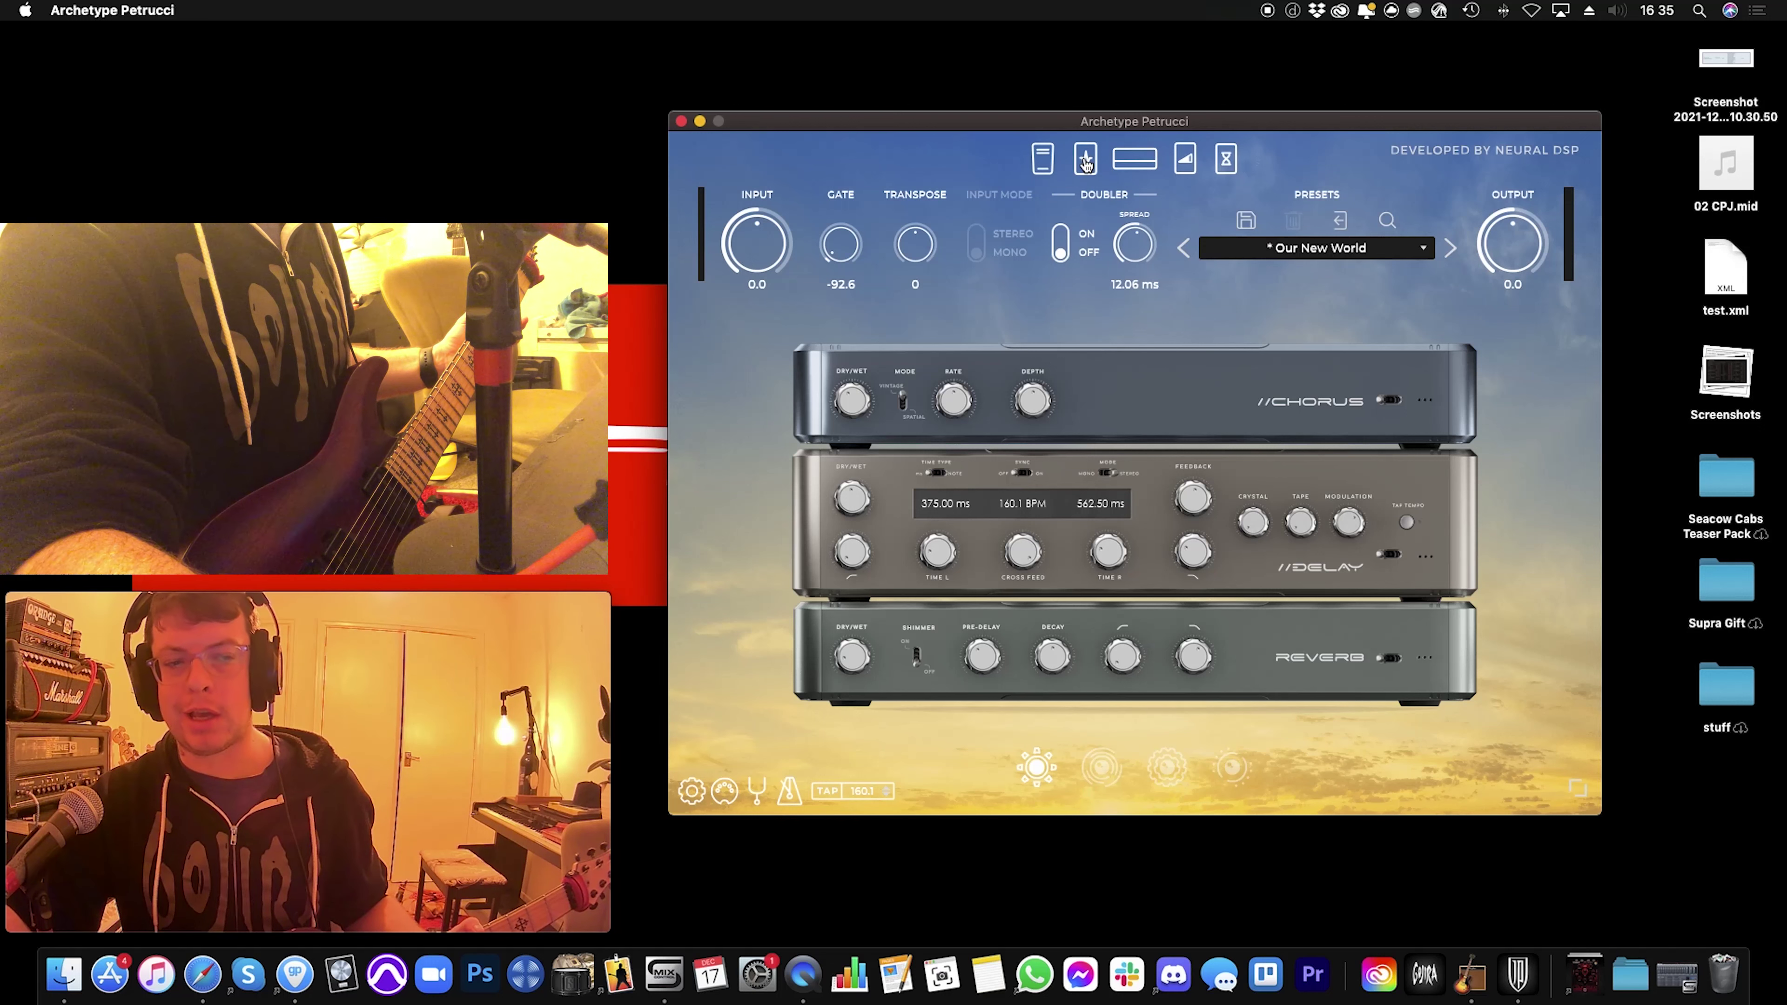
left_click(1086, 161)
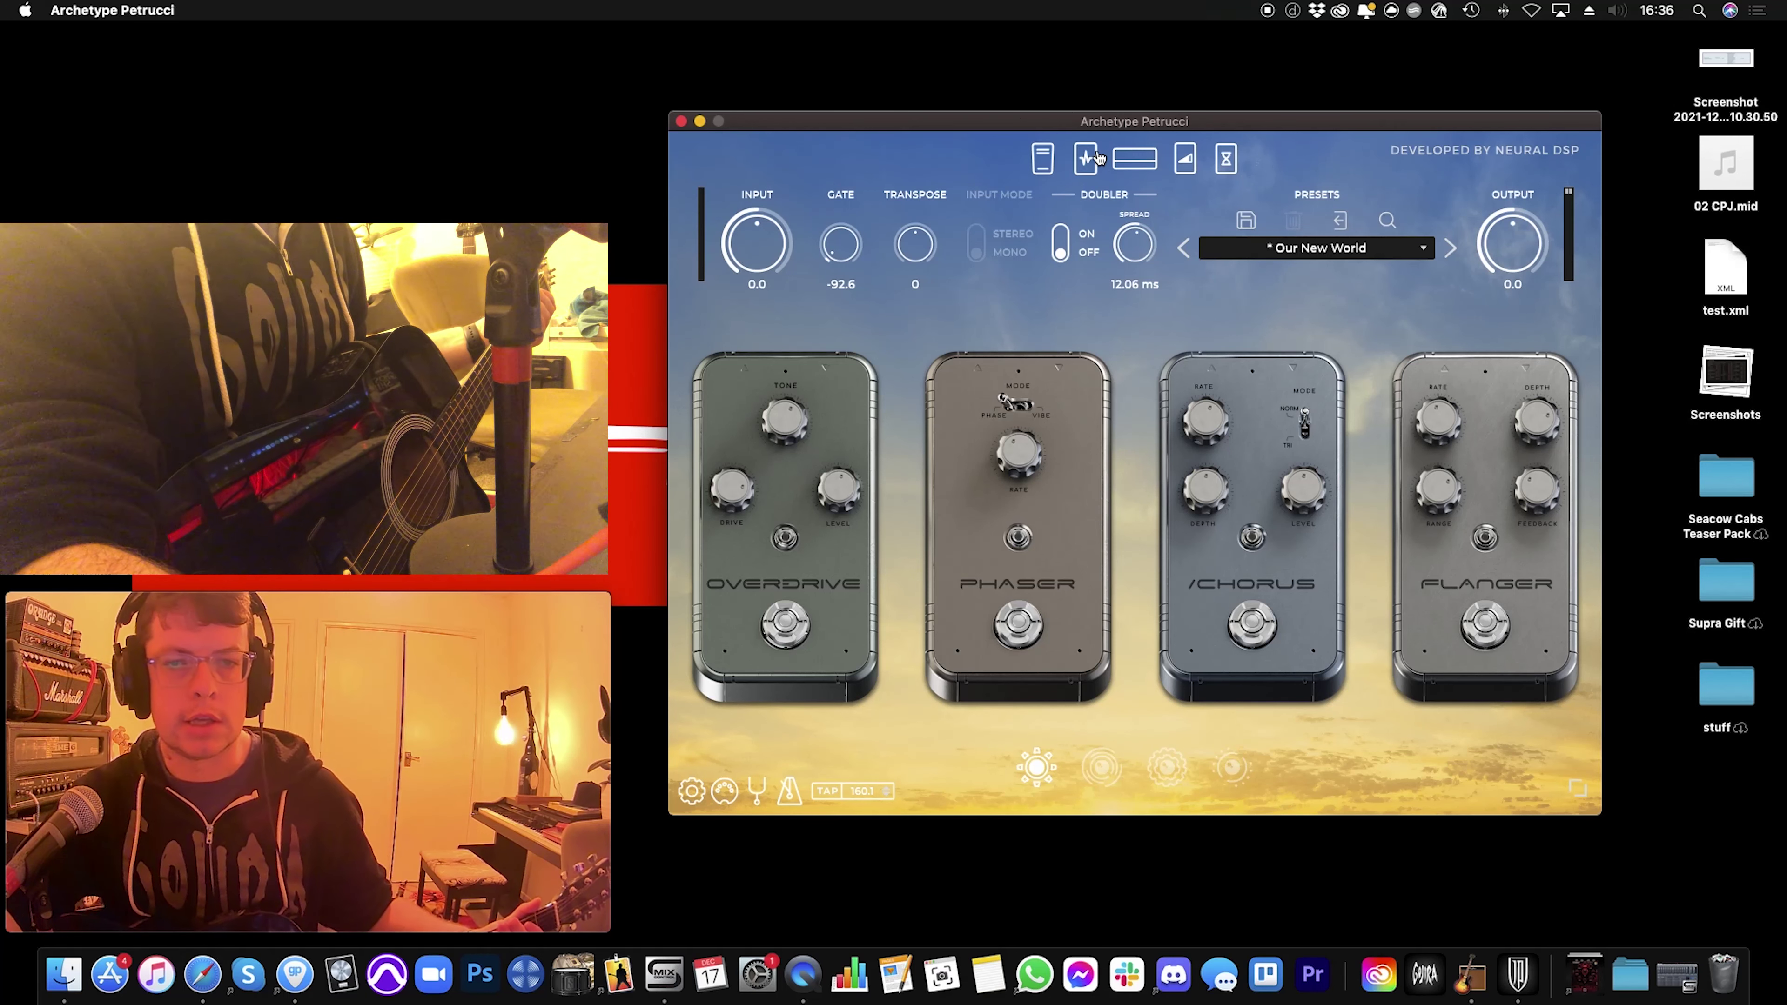
Step: Return to the amp page and flip the wooden clean amp's voicing toggle
left_click(1086, 159)
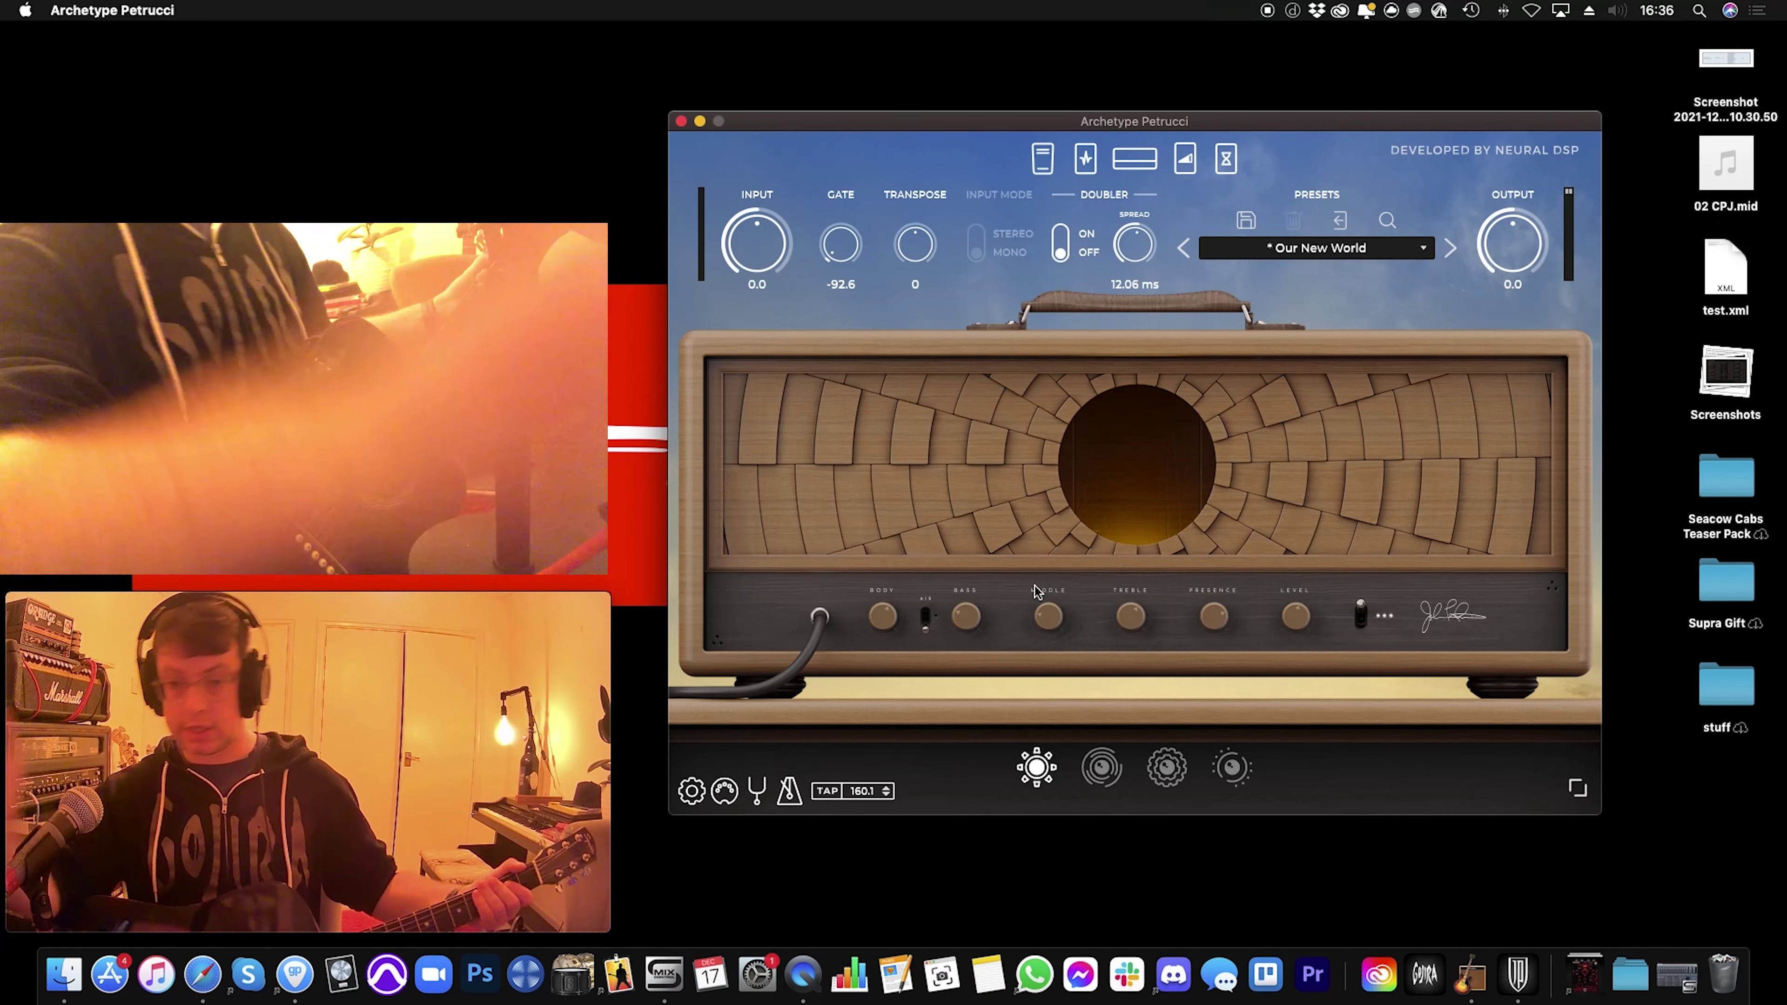
left_click(925, 620)
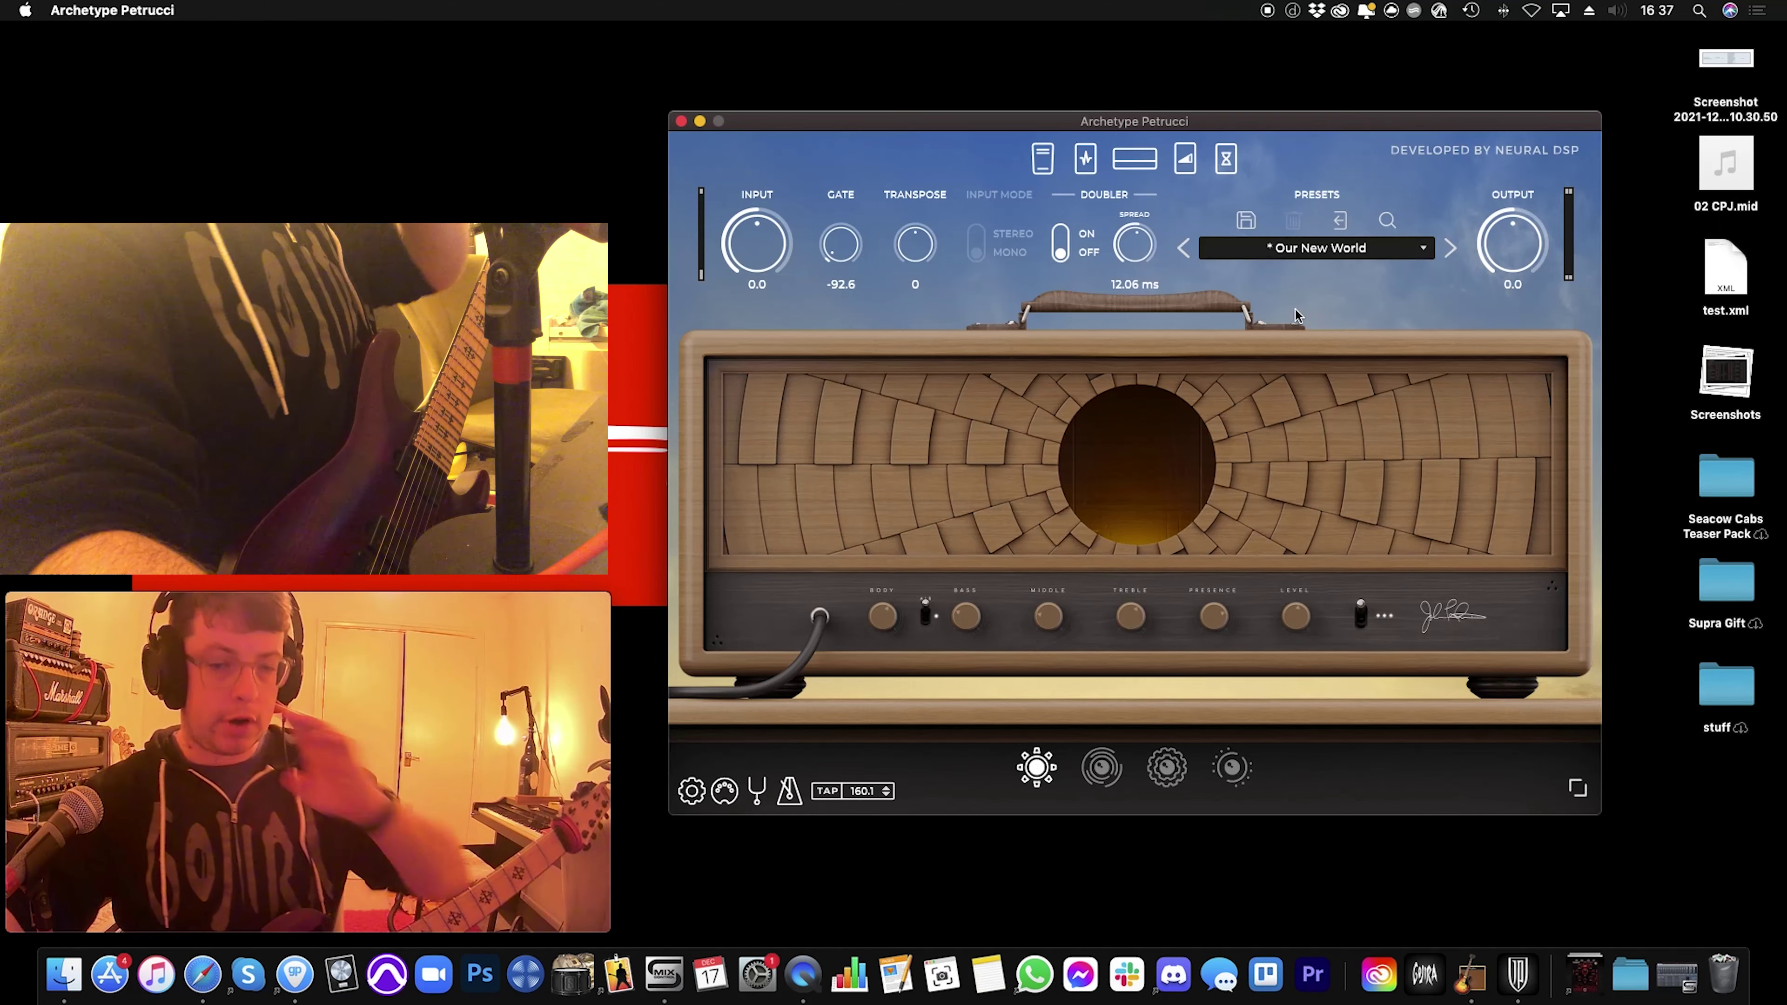
Step: Load the black red-eyed amp, passing through the purple ring-design amp, and glance at the pedalboard
left_click(1101, 766)
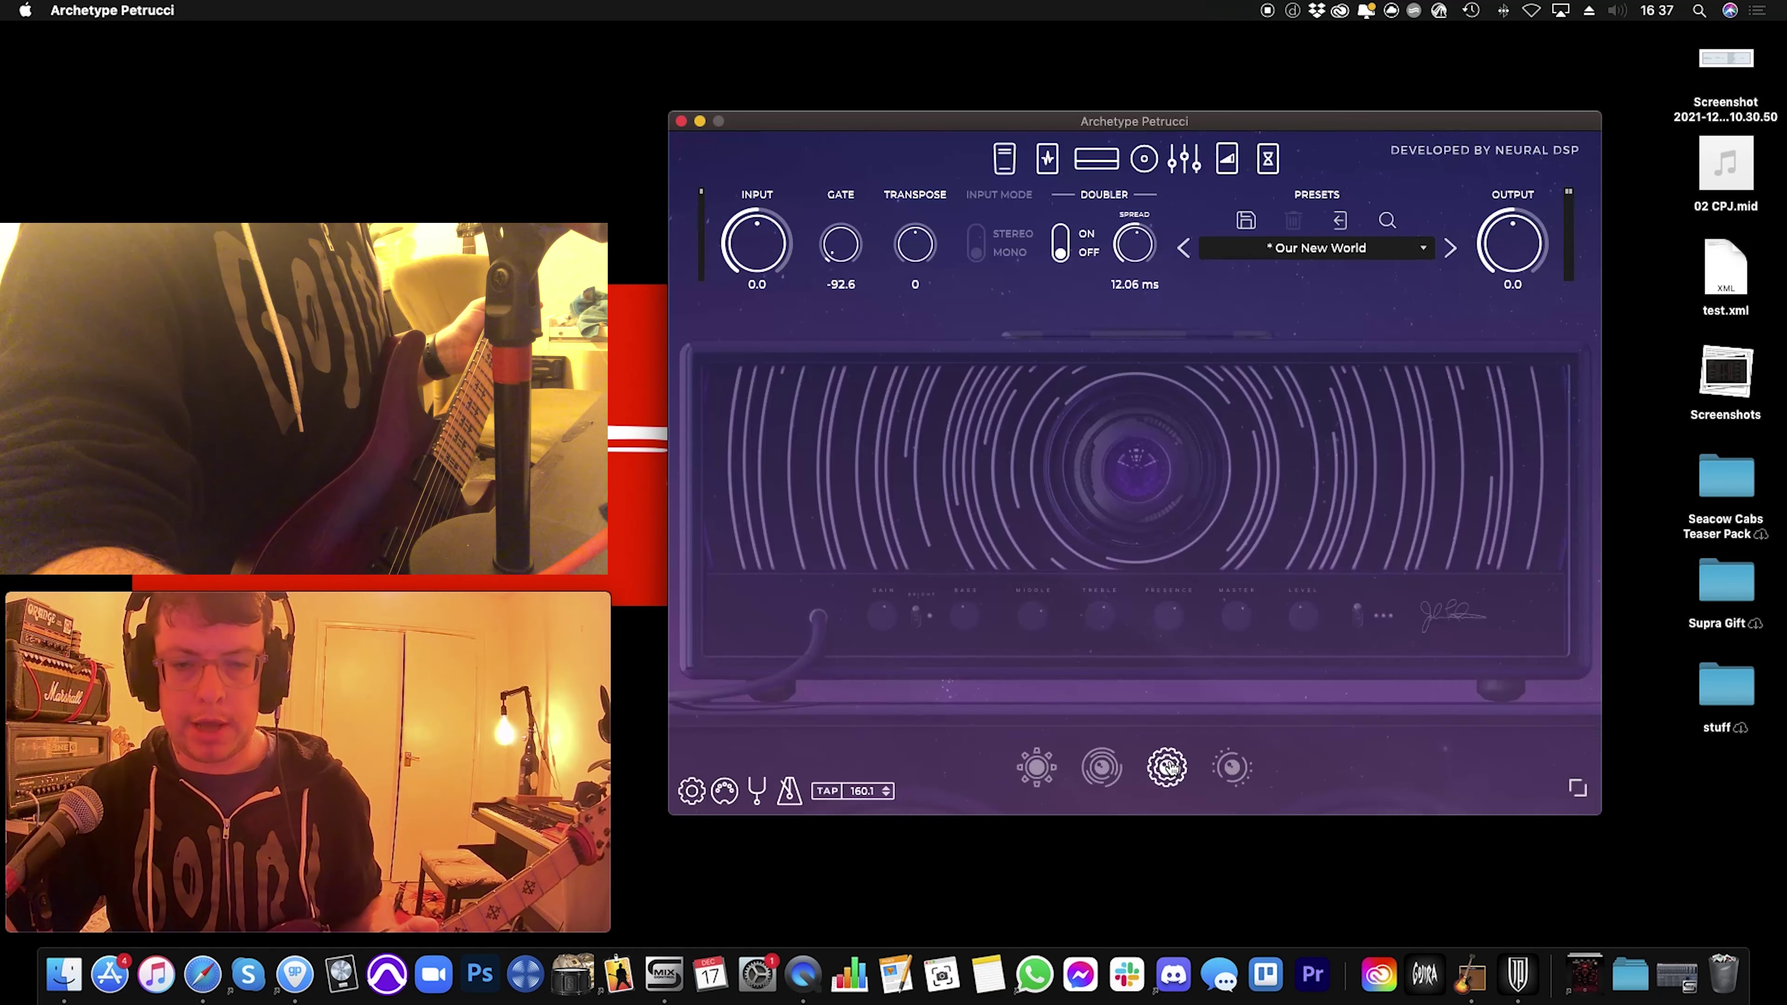
left_click(1168, 767)
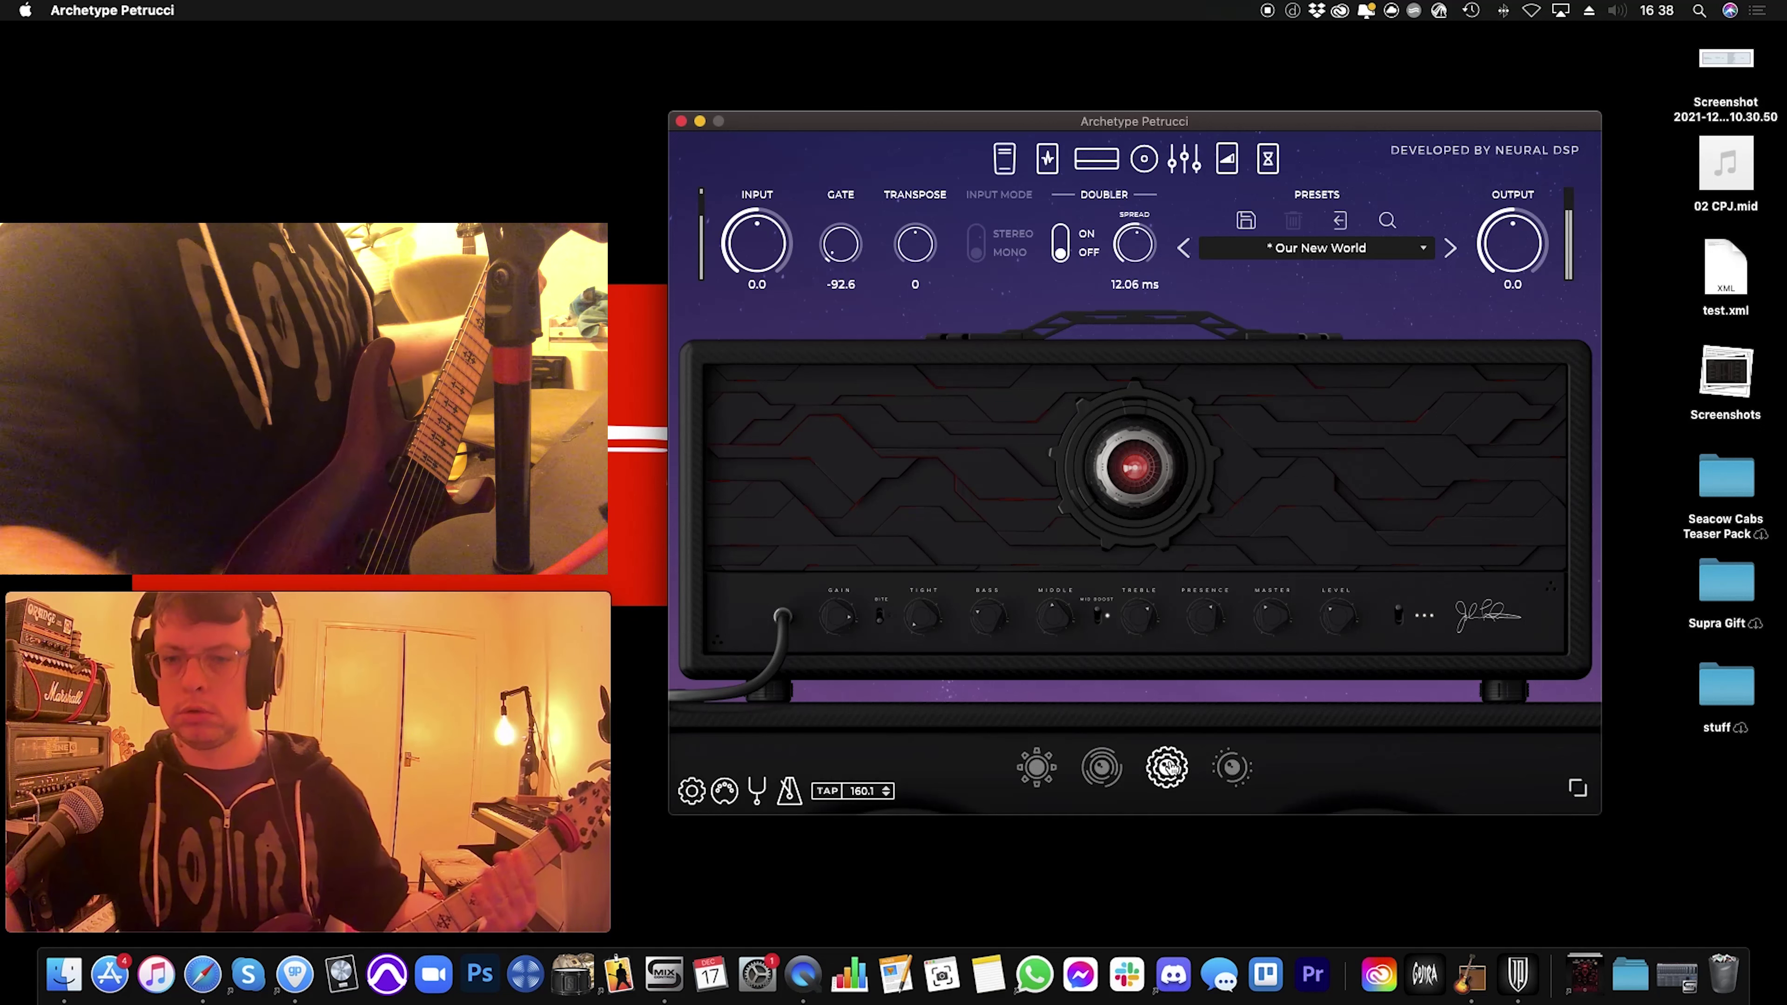
left_click(1048, 158)
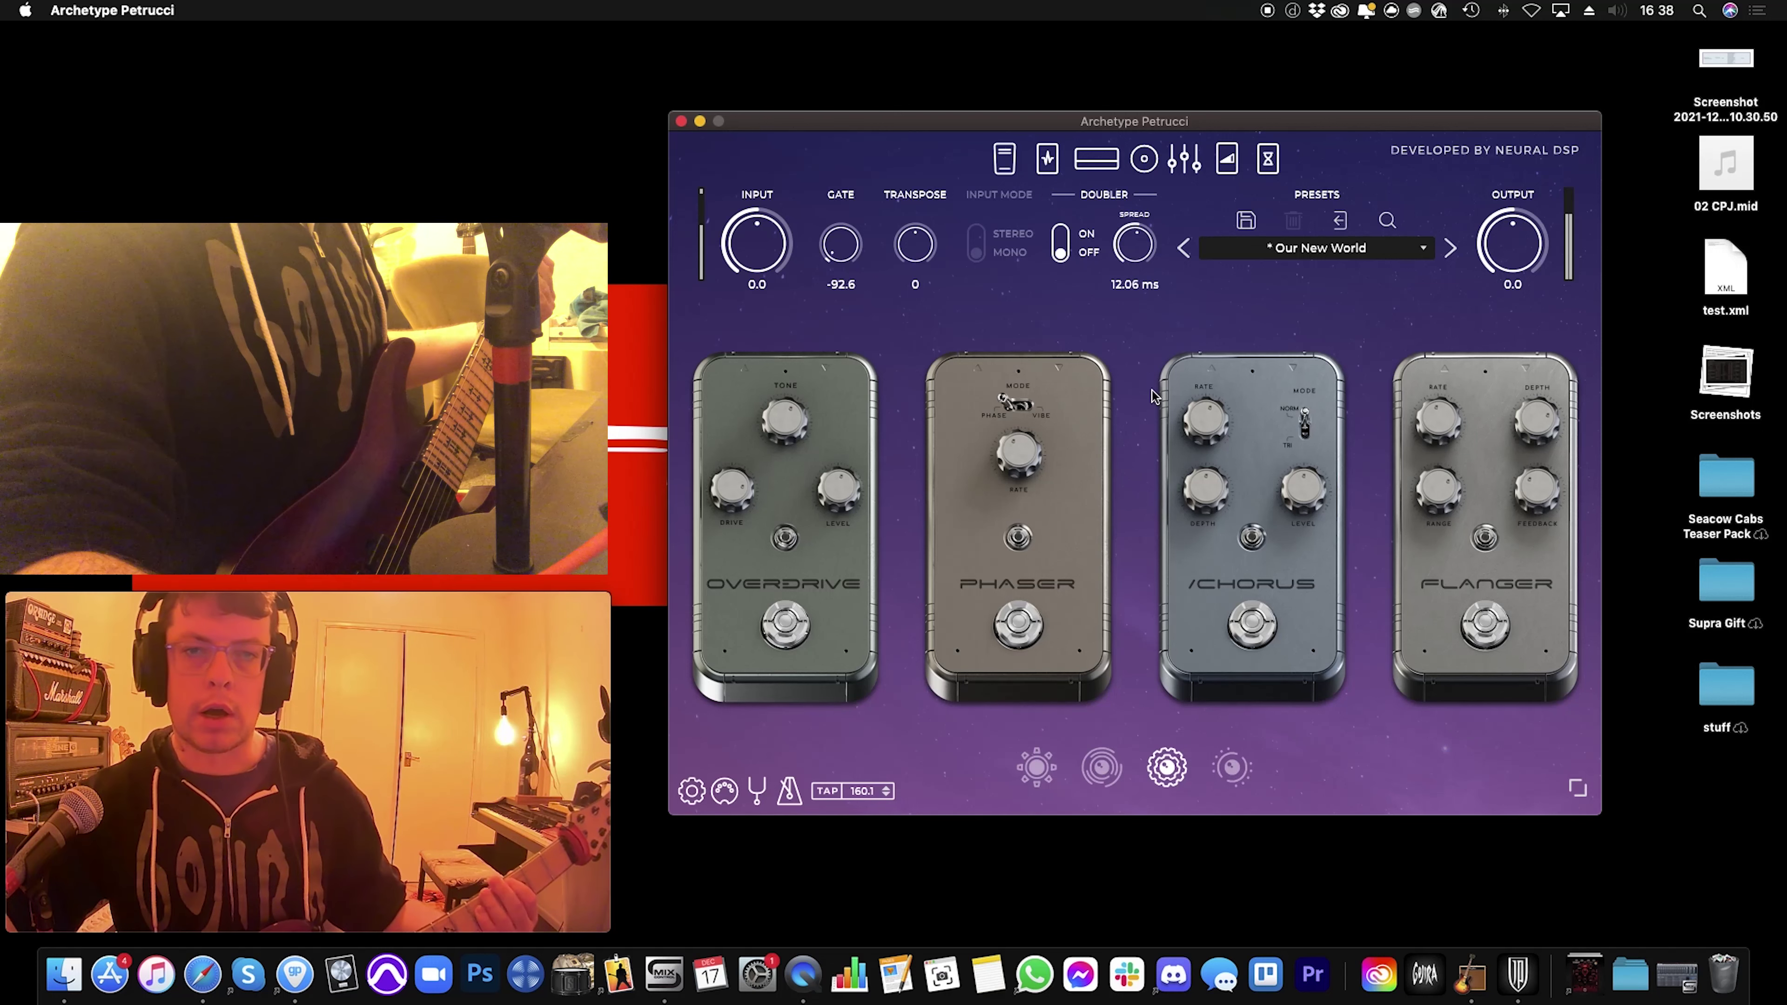
left_click(1096, 158)
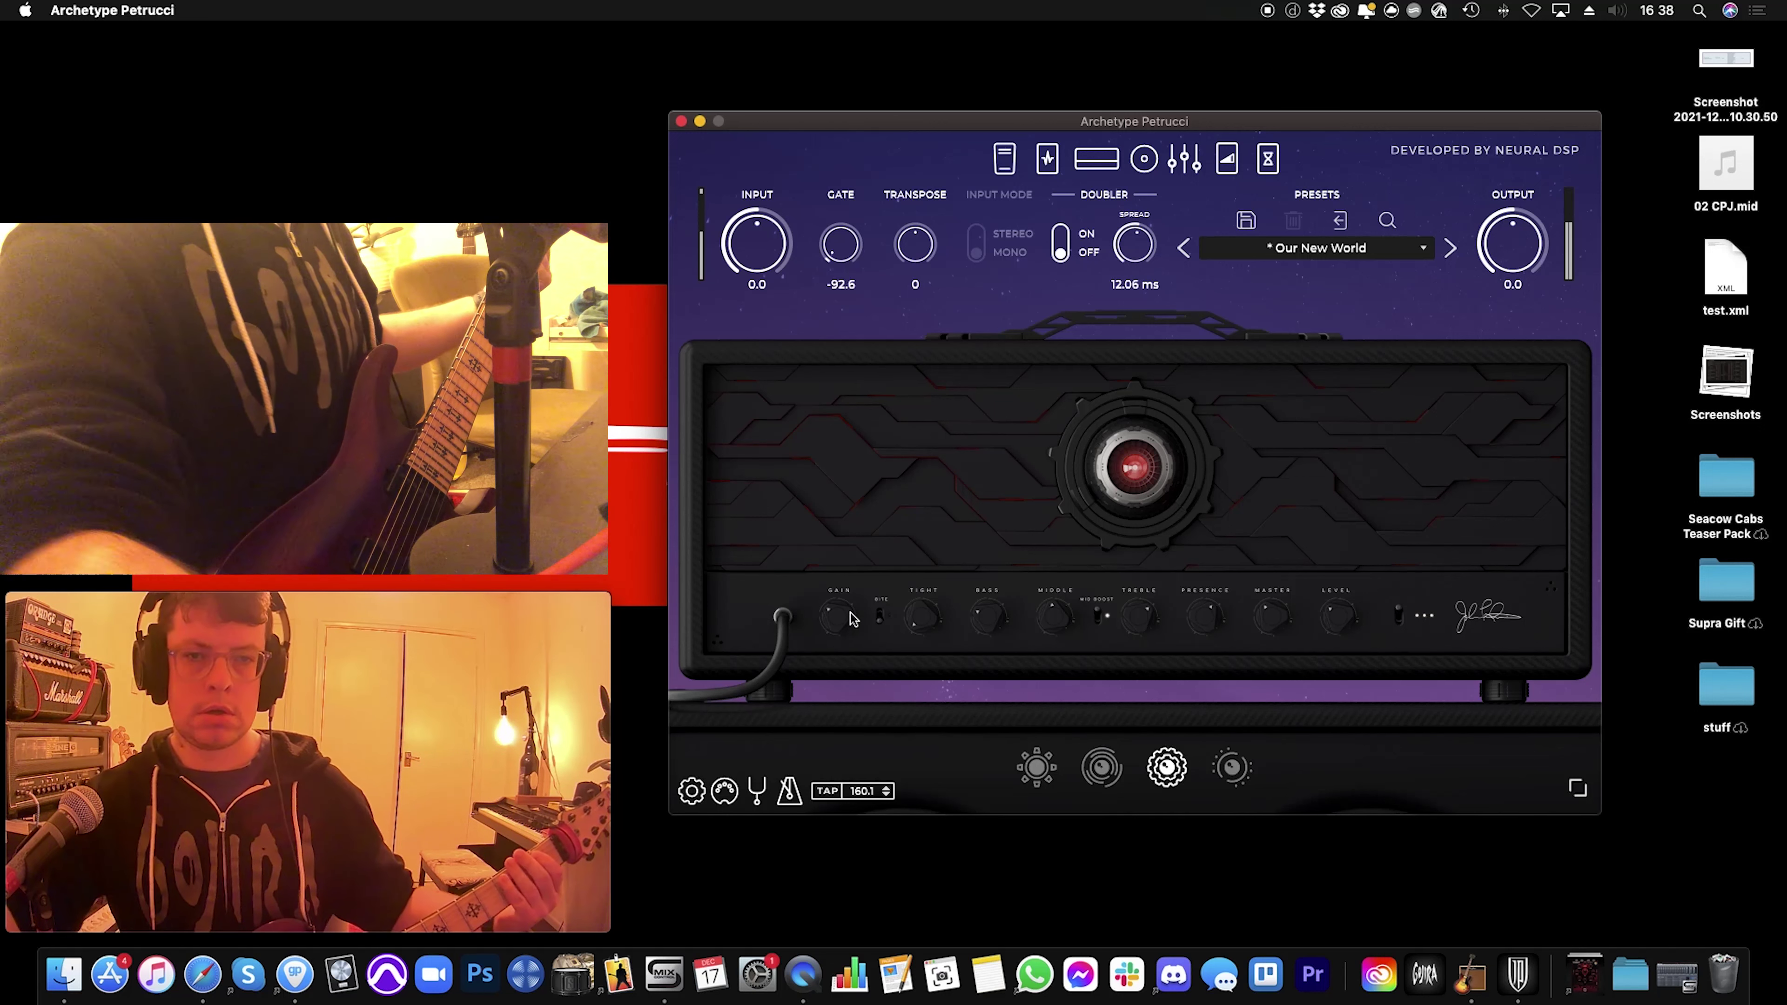
Step: Switch on the Overdrive pedal and return to the amp page
left_click(1047, 158)
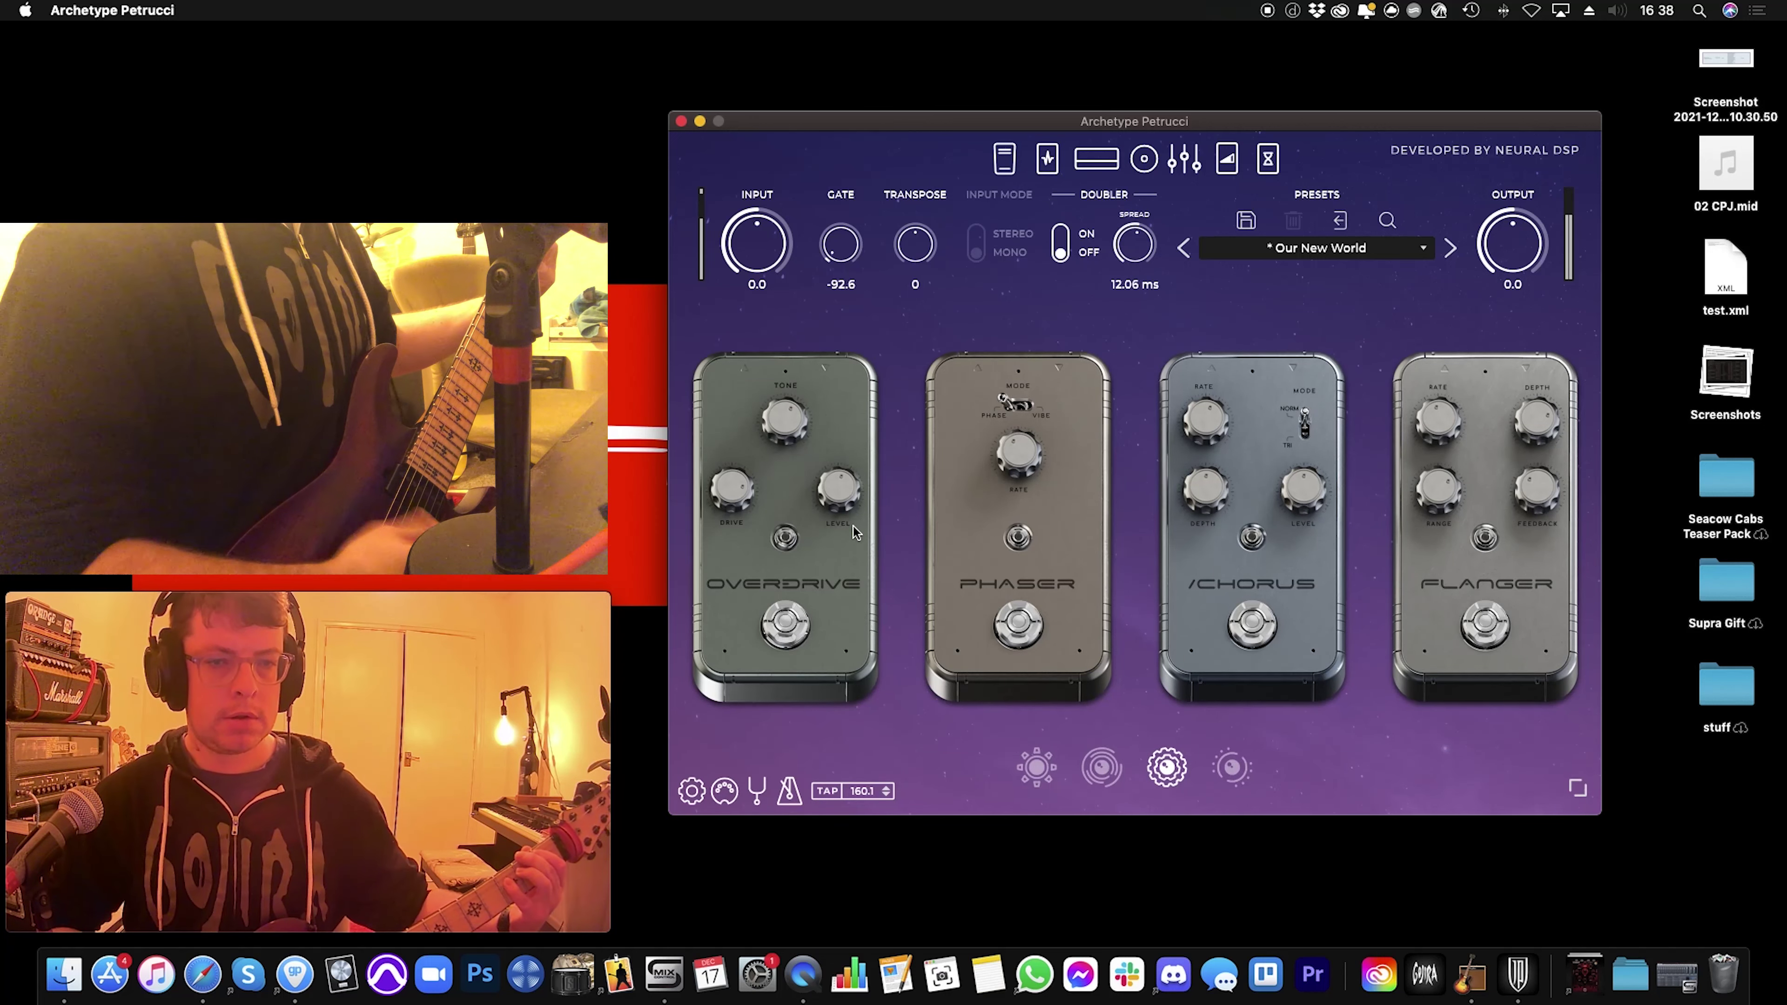
left_click(782, 626)
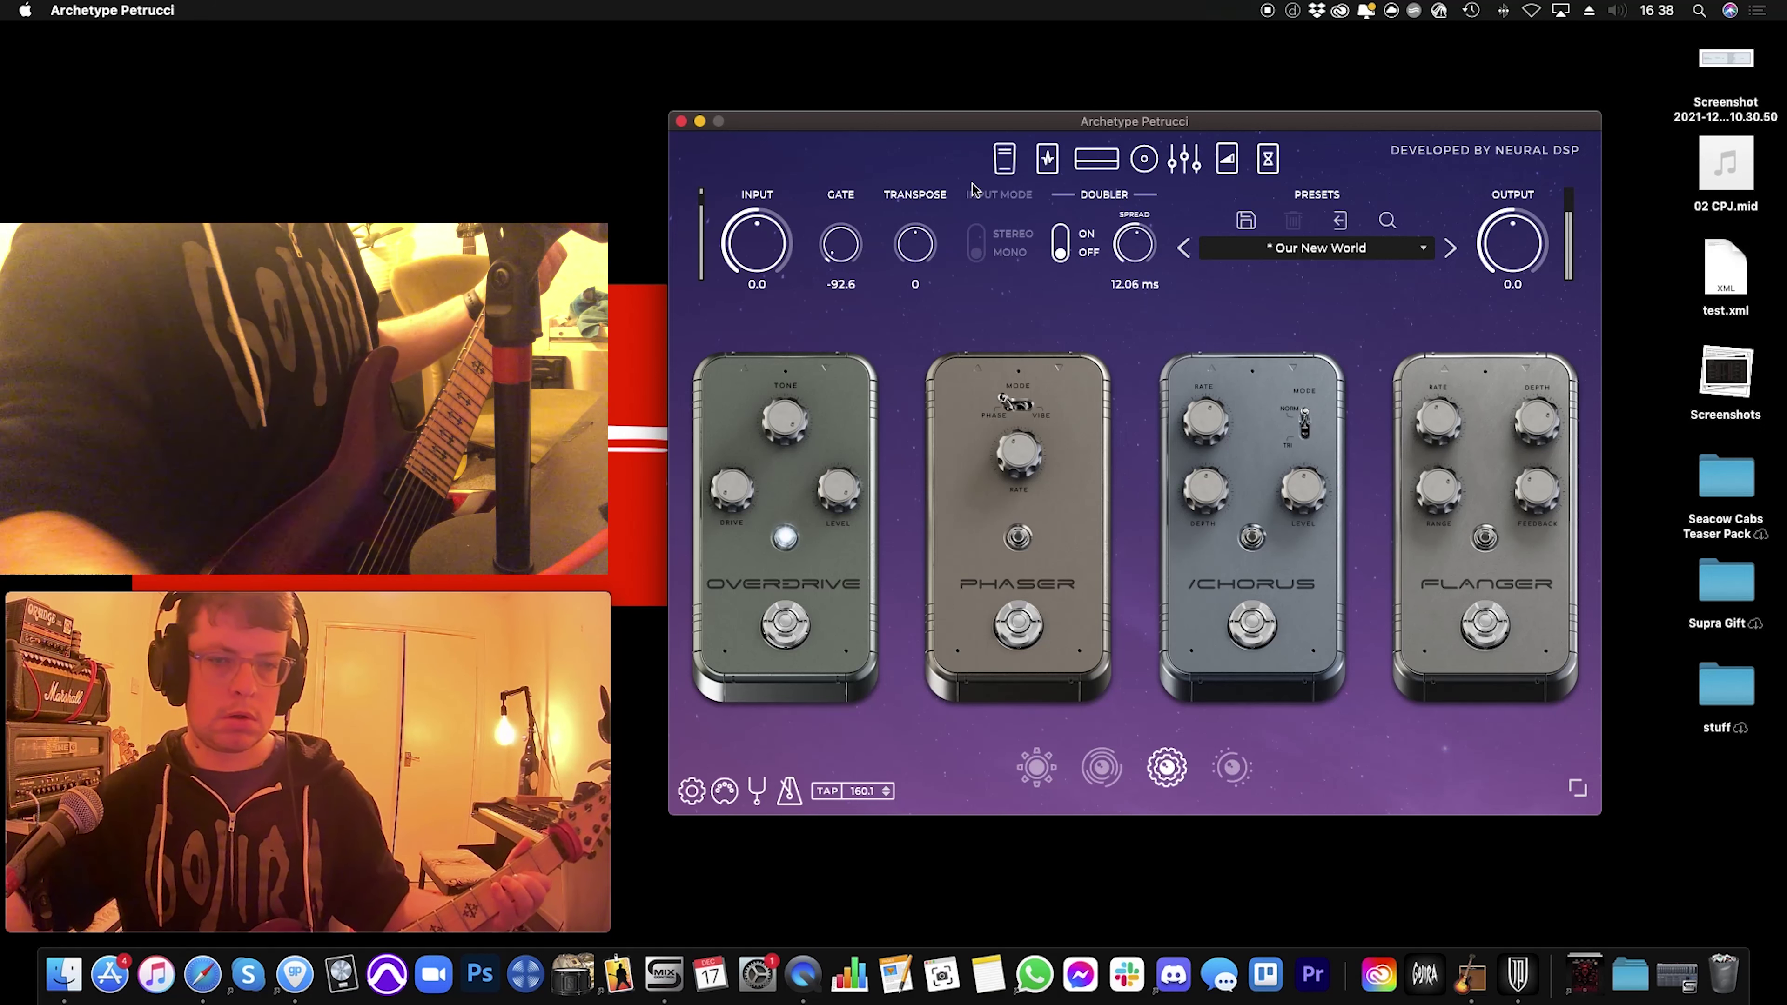
left_click(1096, 158)
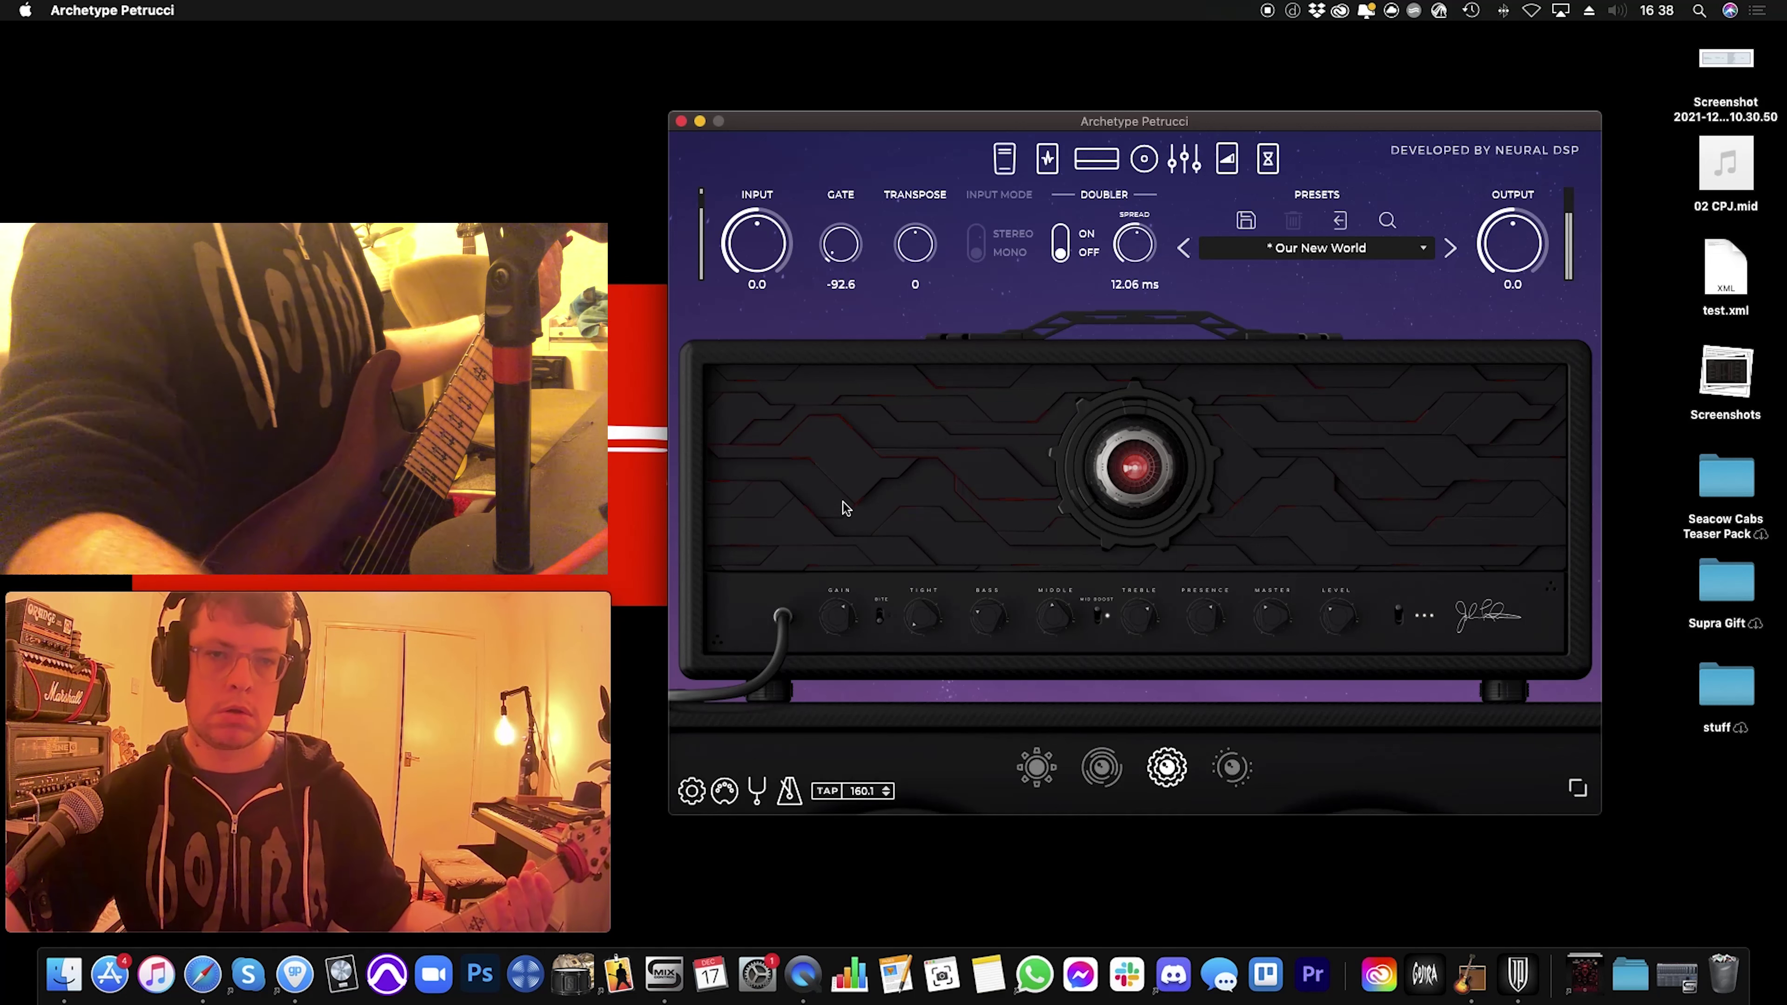
Step: Audition Transpose at -5, back at 0, then down to -12 and up again
left_click_drag(915, 243, 913, 295)
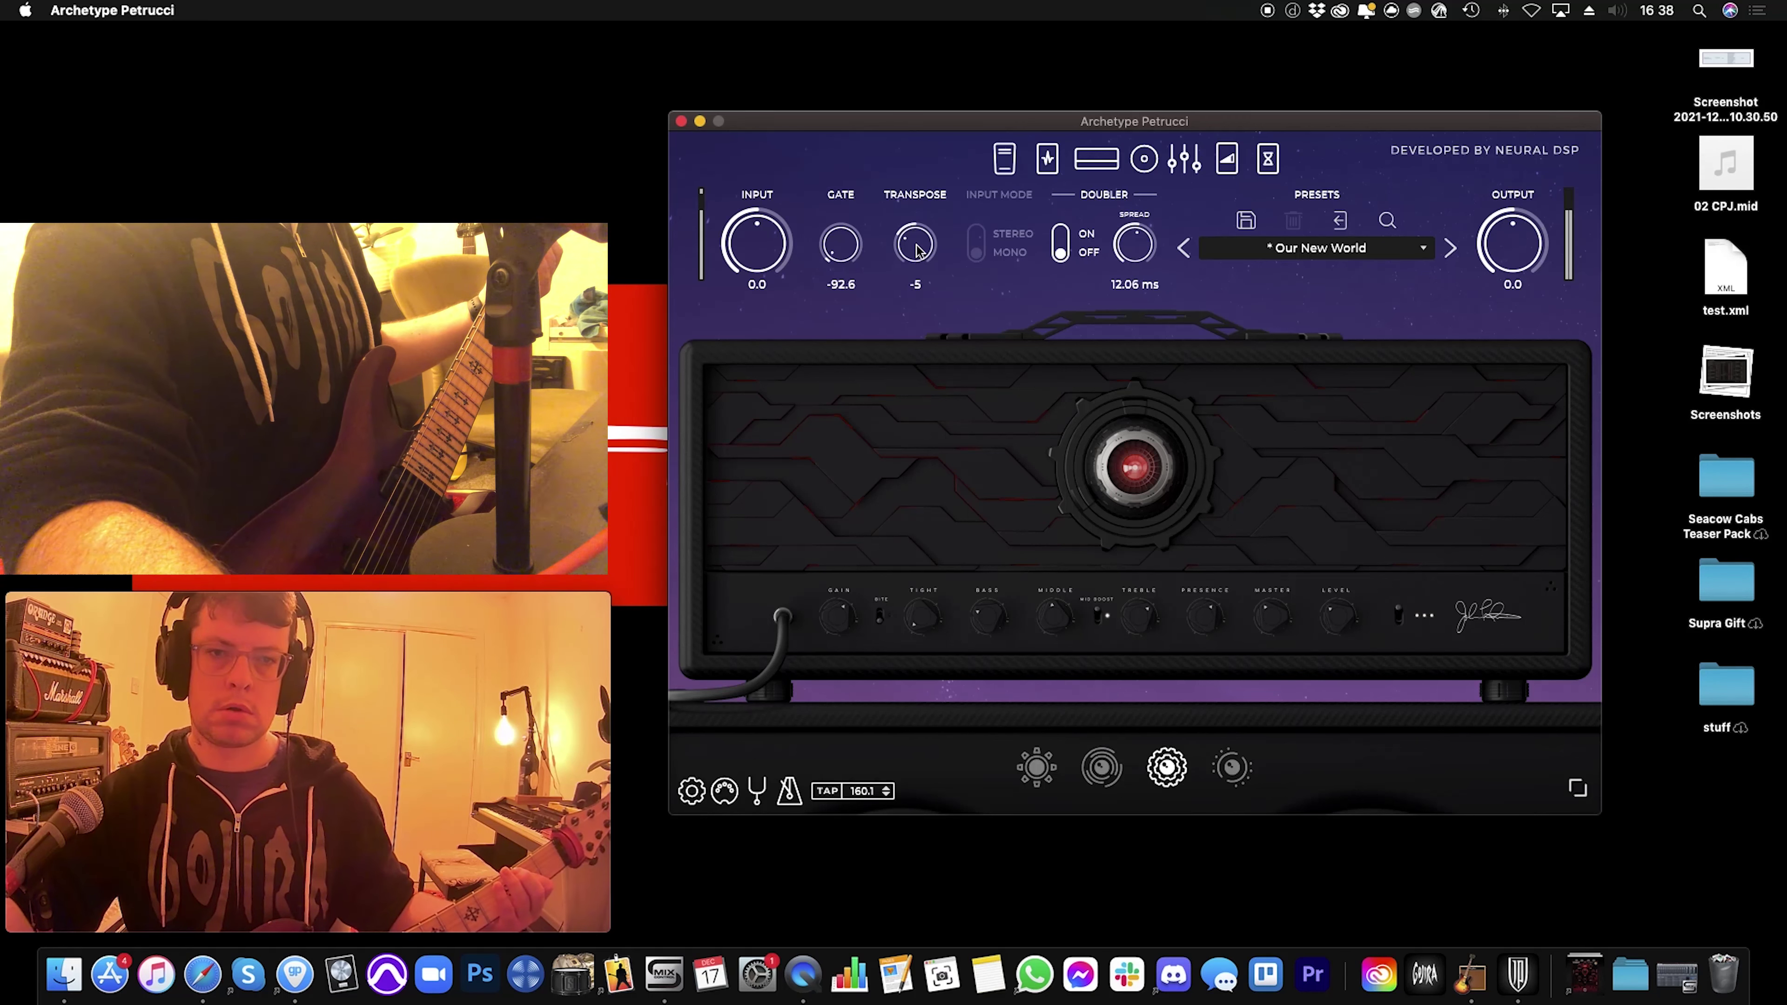
left_click_drag(915, 299, 915, 198)
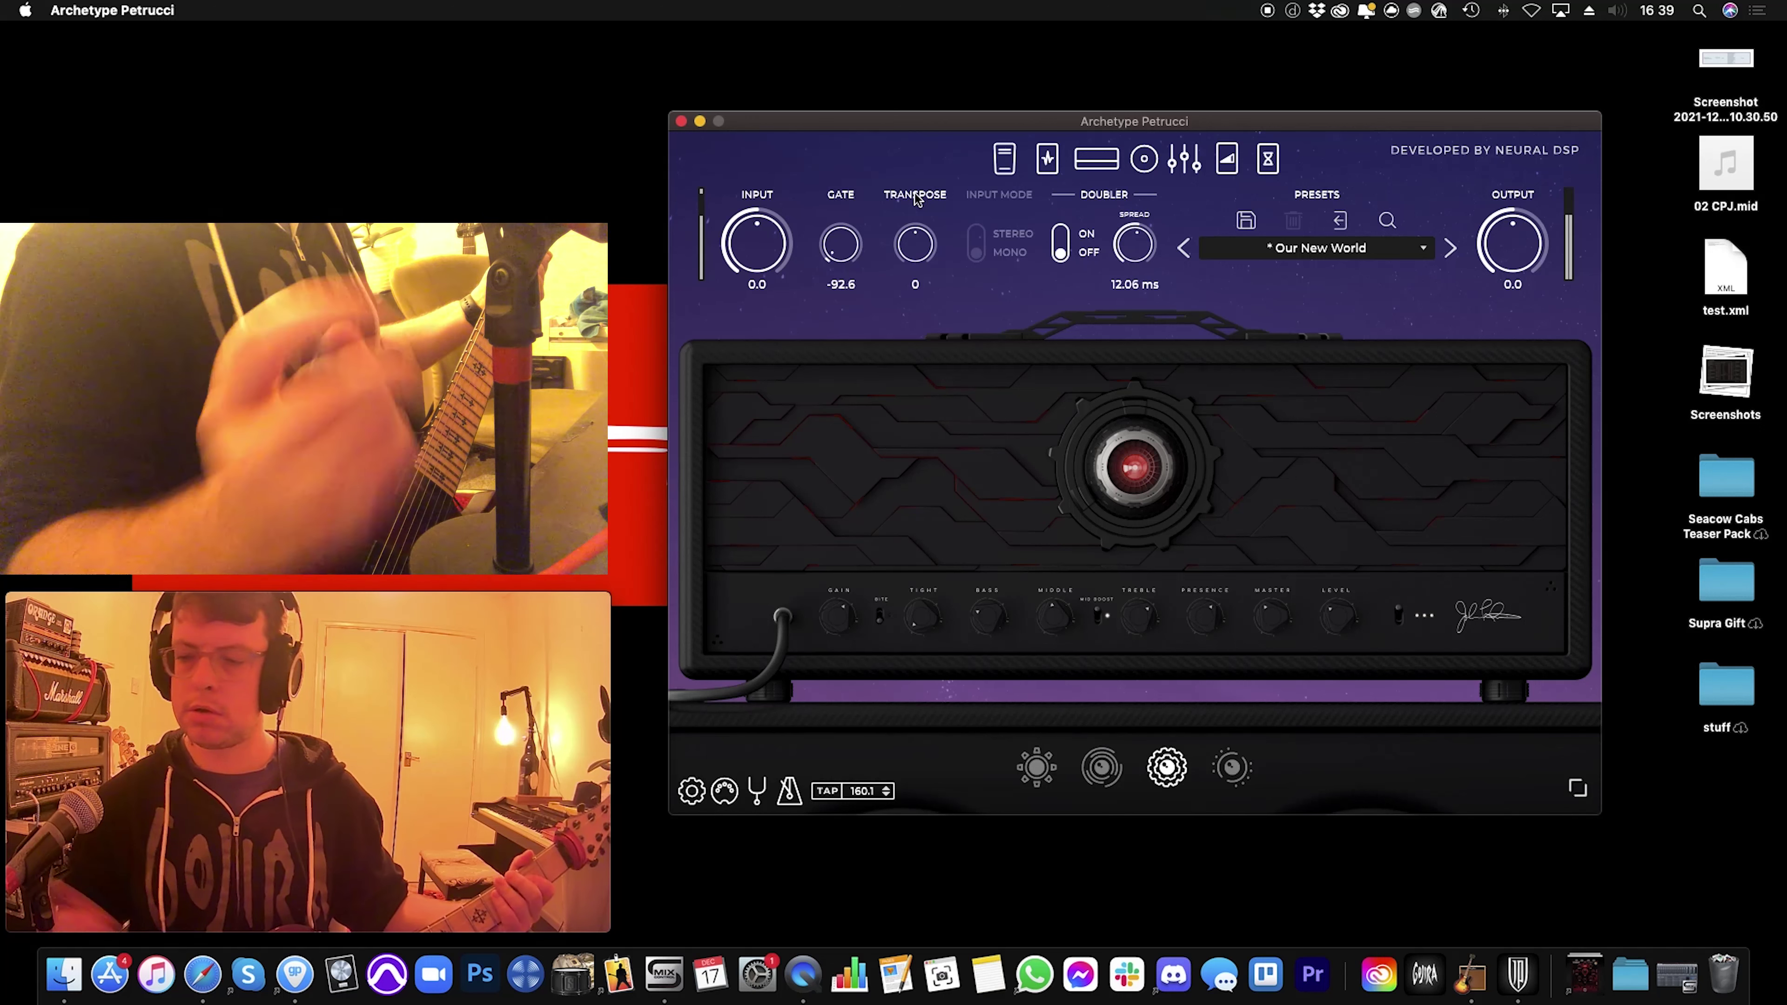
left_click_drag(915, 247, 921, 289)
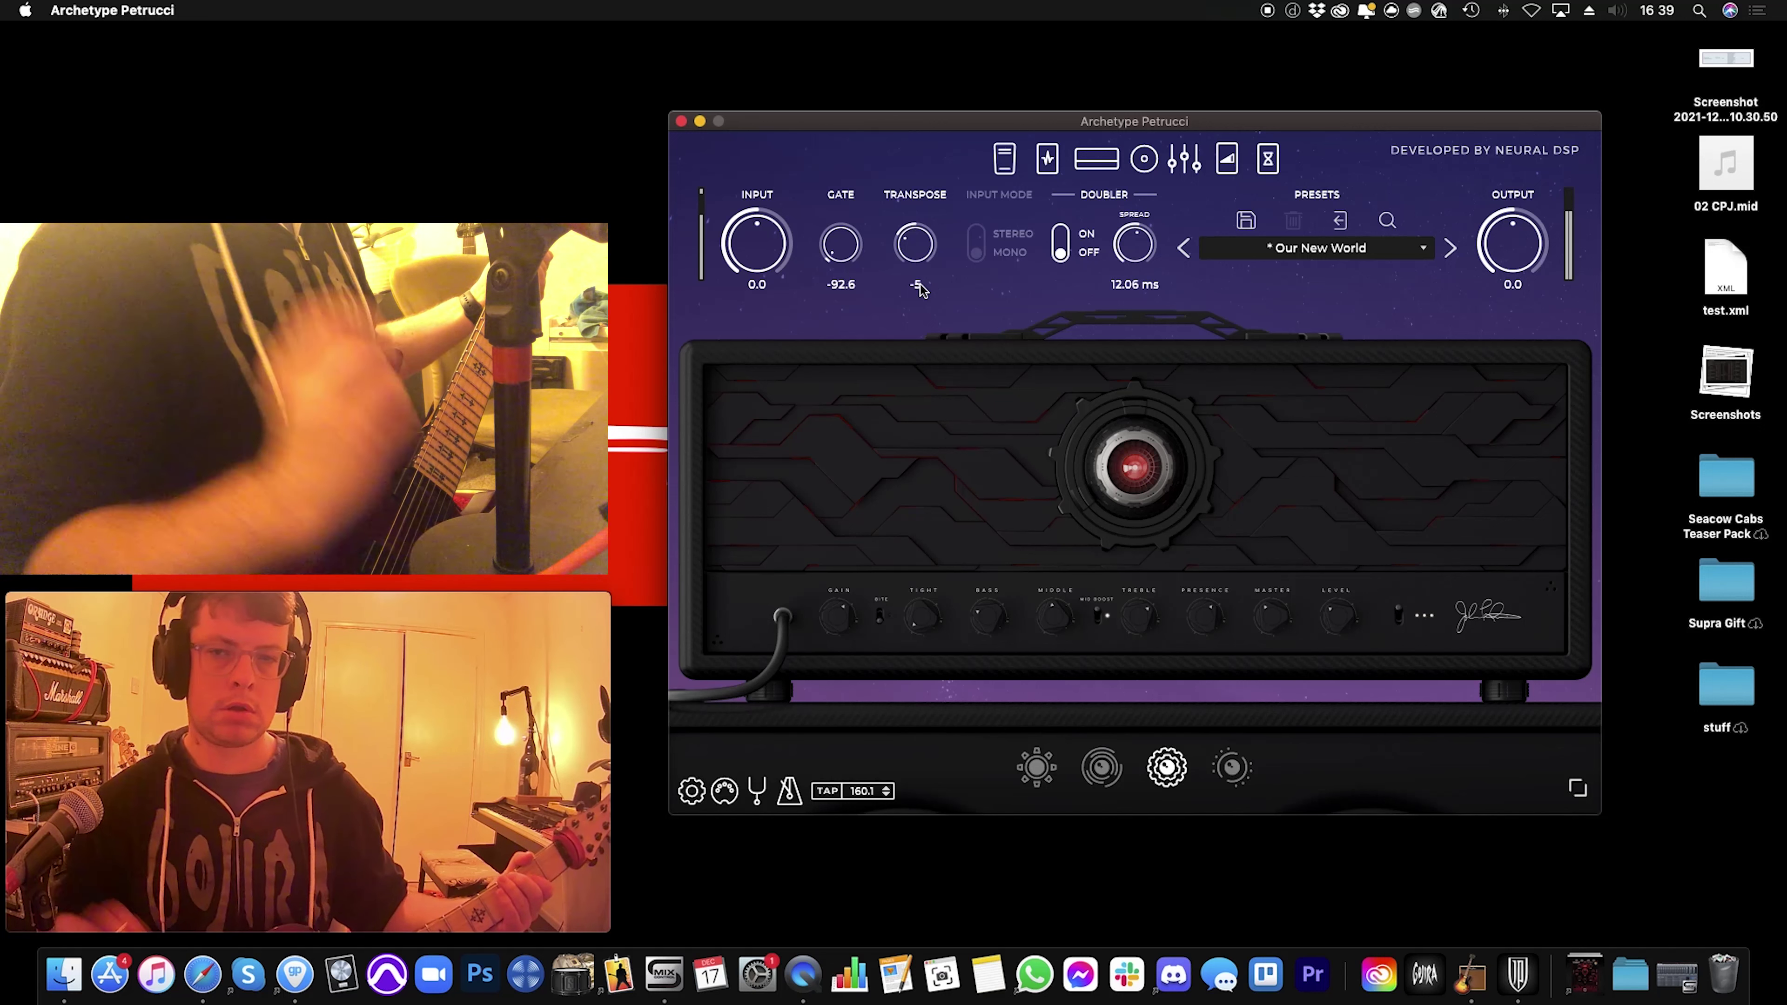
left_click_drag(921, 289, 922, 590)
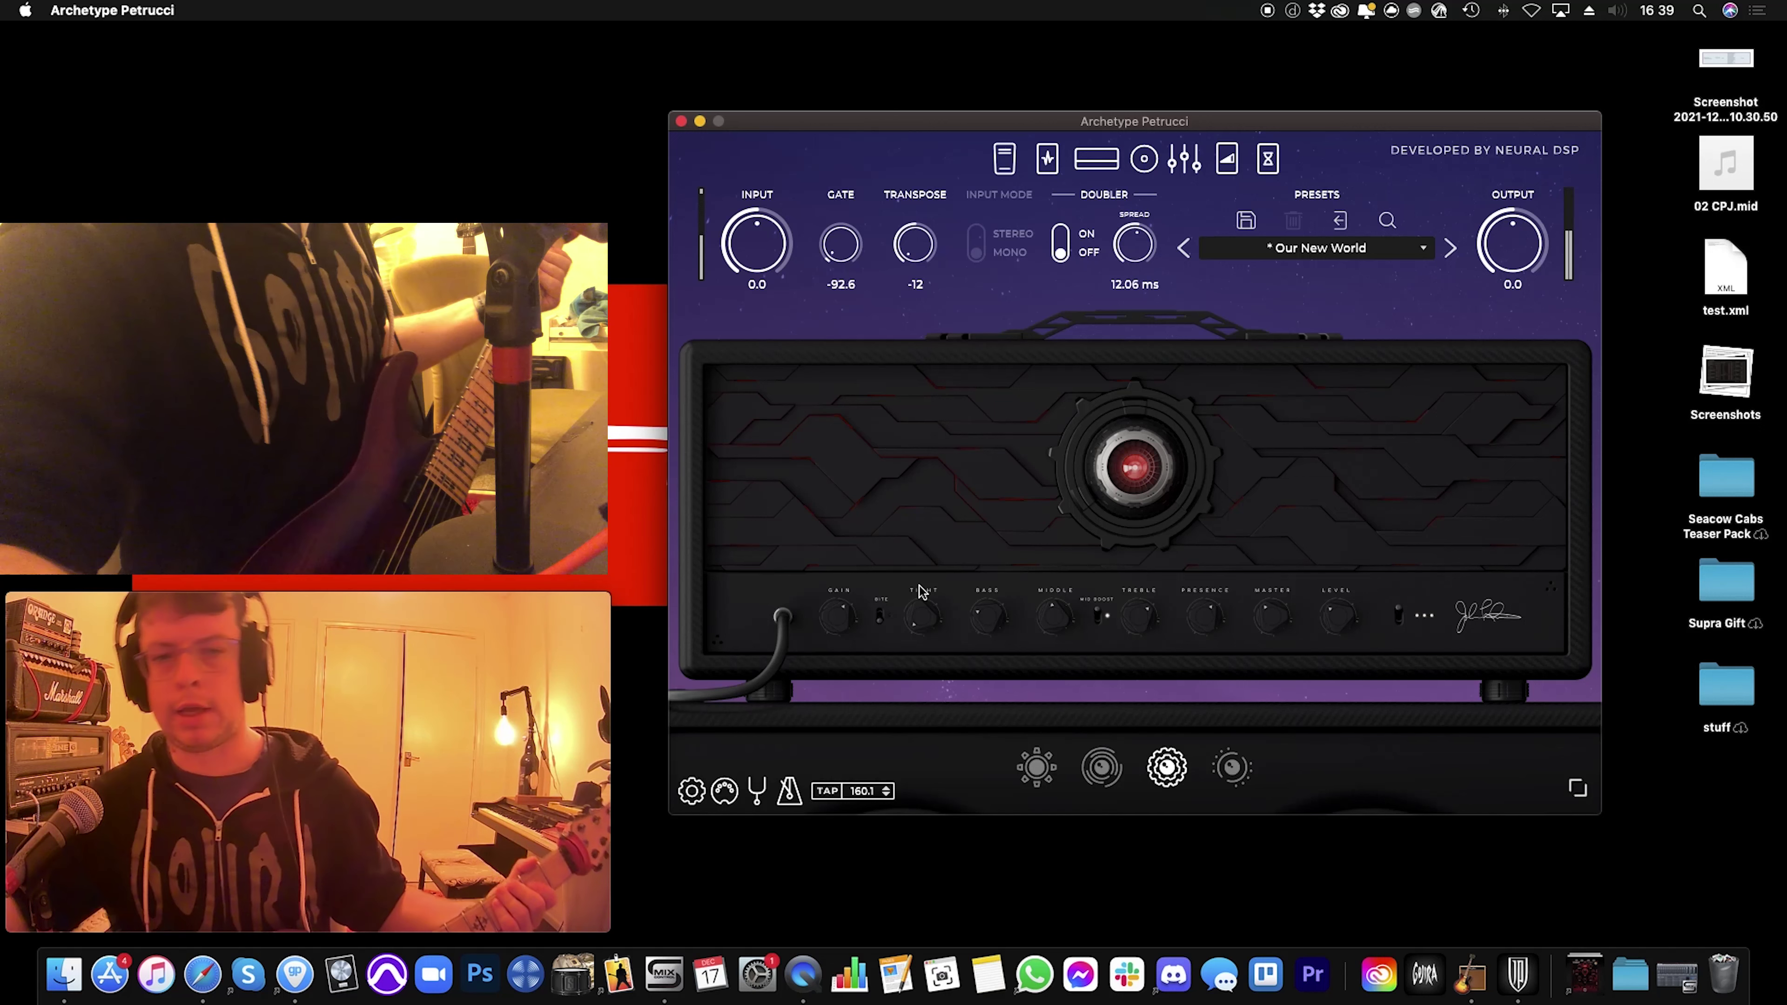
left_click_drag(921, 590, 921, 139)
Step: Try the Phaser pedal in vibe and phase modes, then switch it off
left_click(1047, 158)
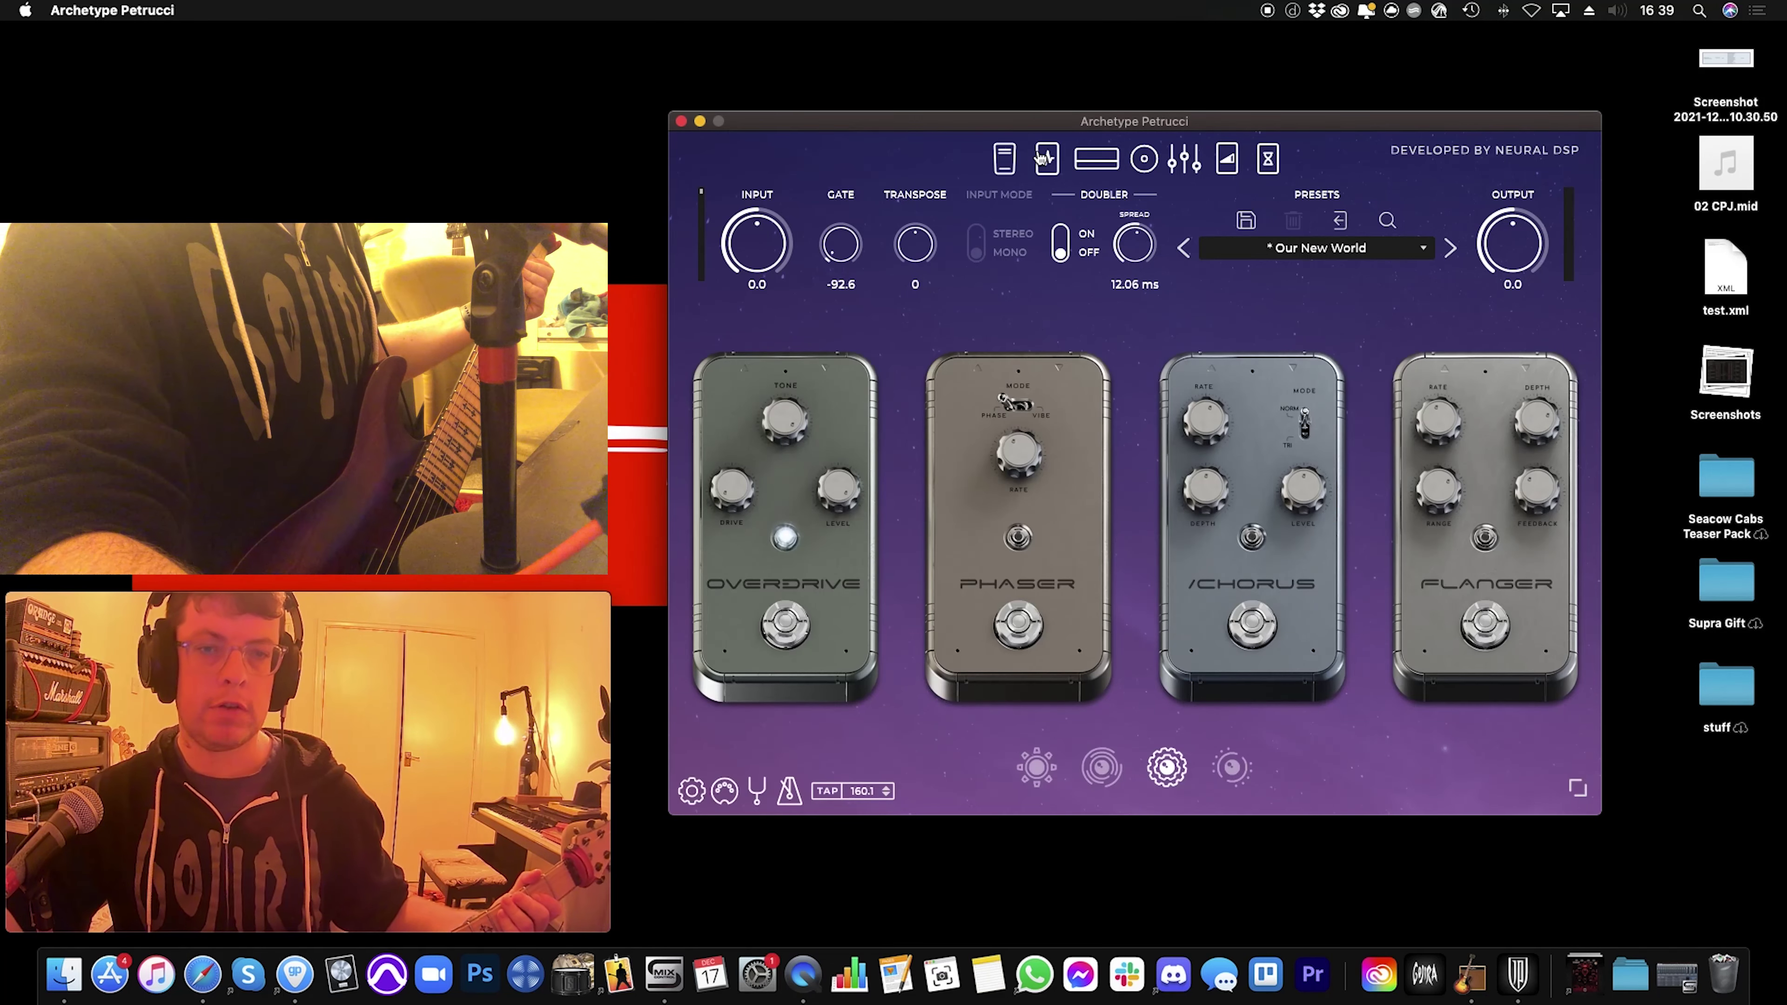
left_click(1021, 626)
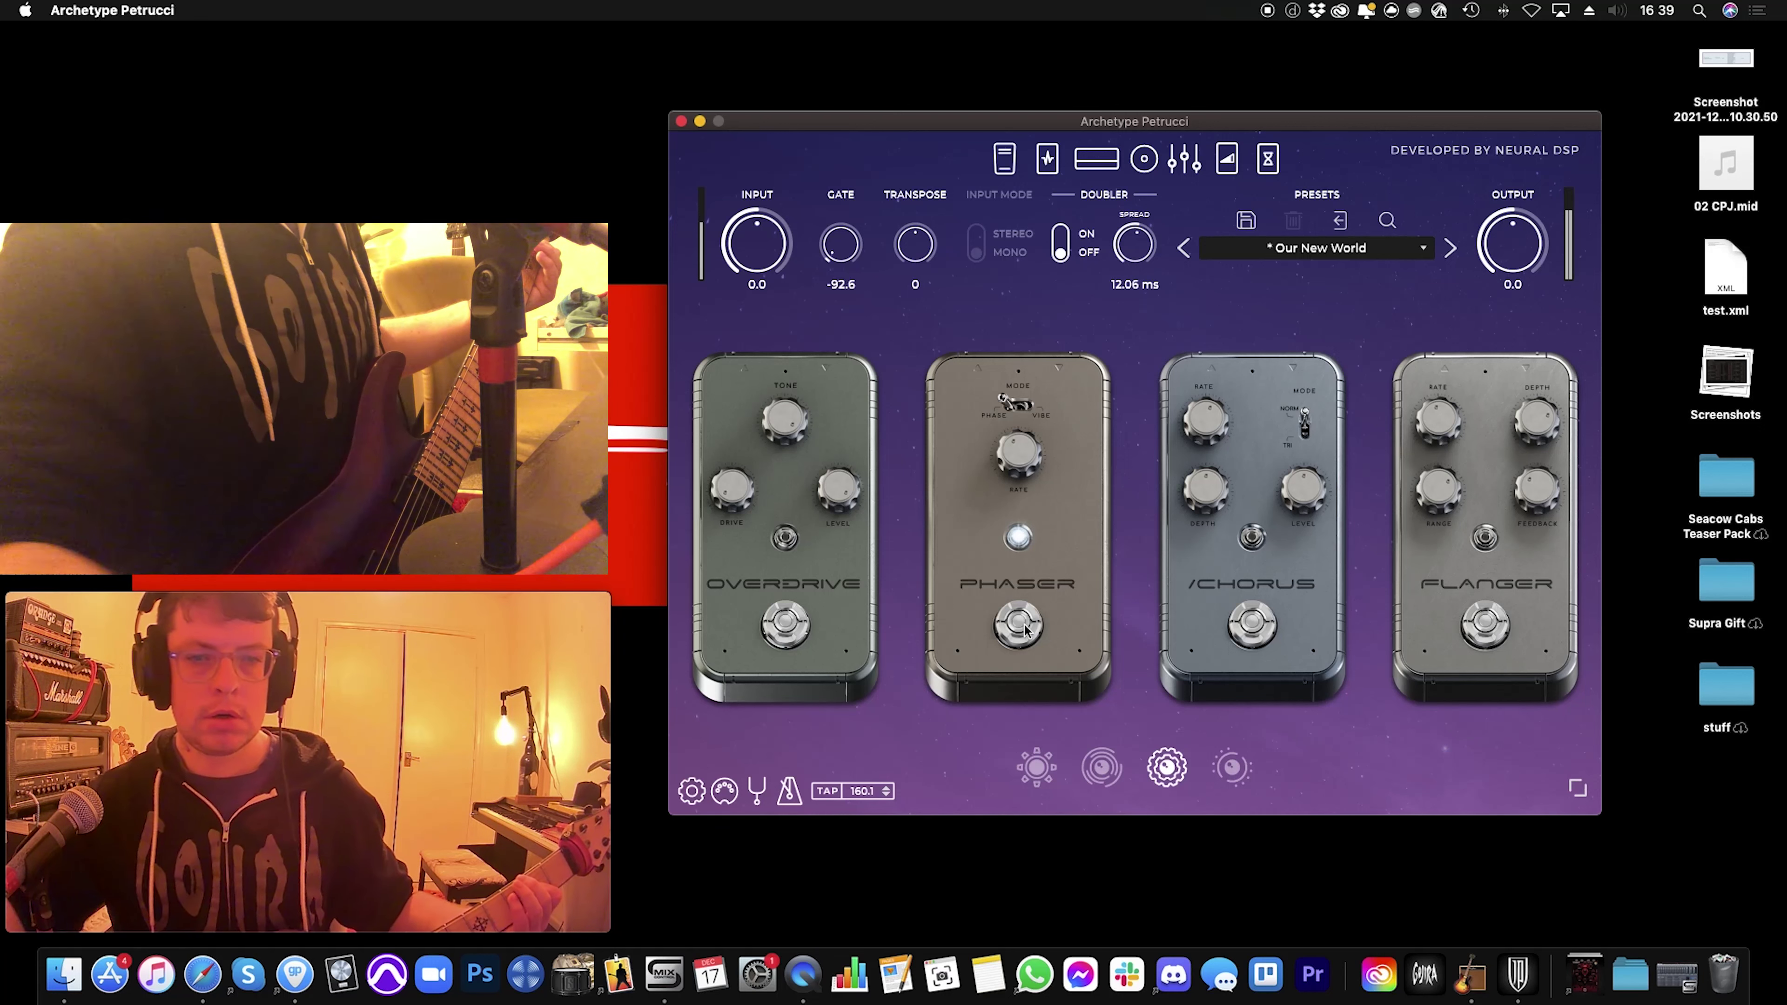
left_click(1025, 409)
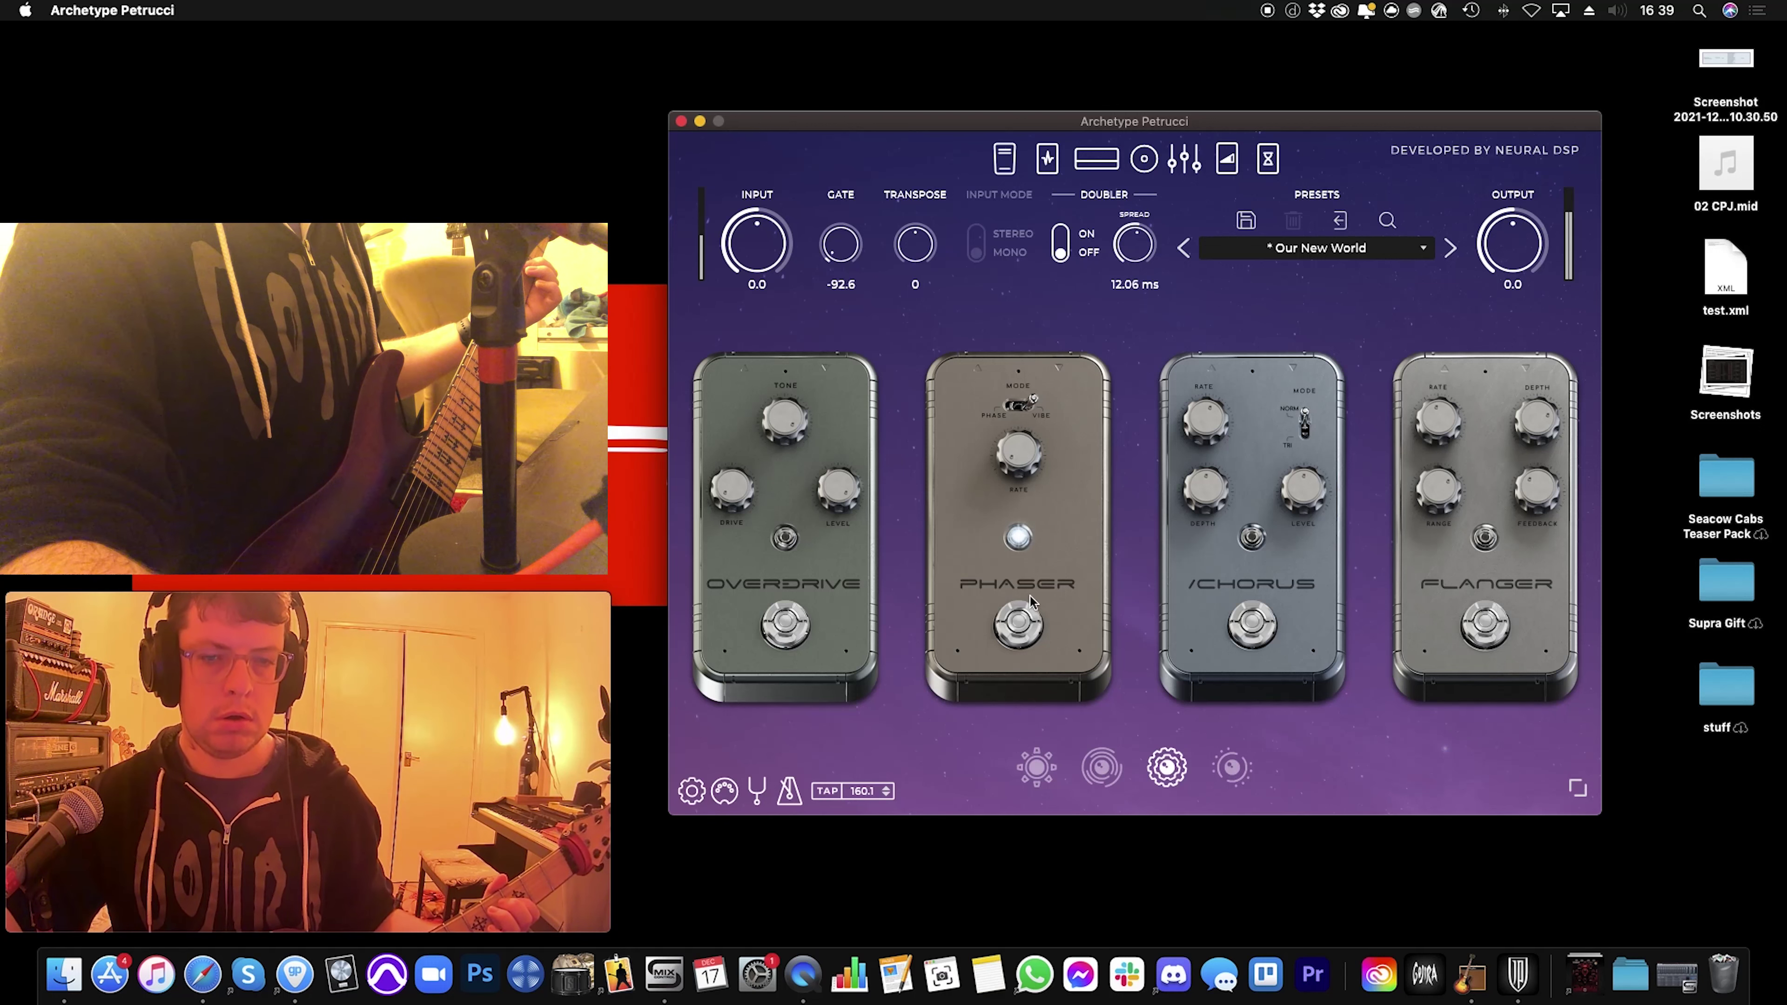
left_click(1035, 414)
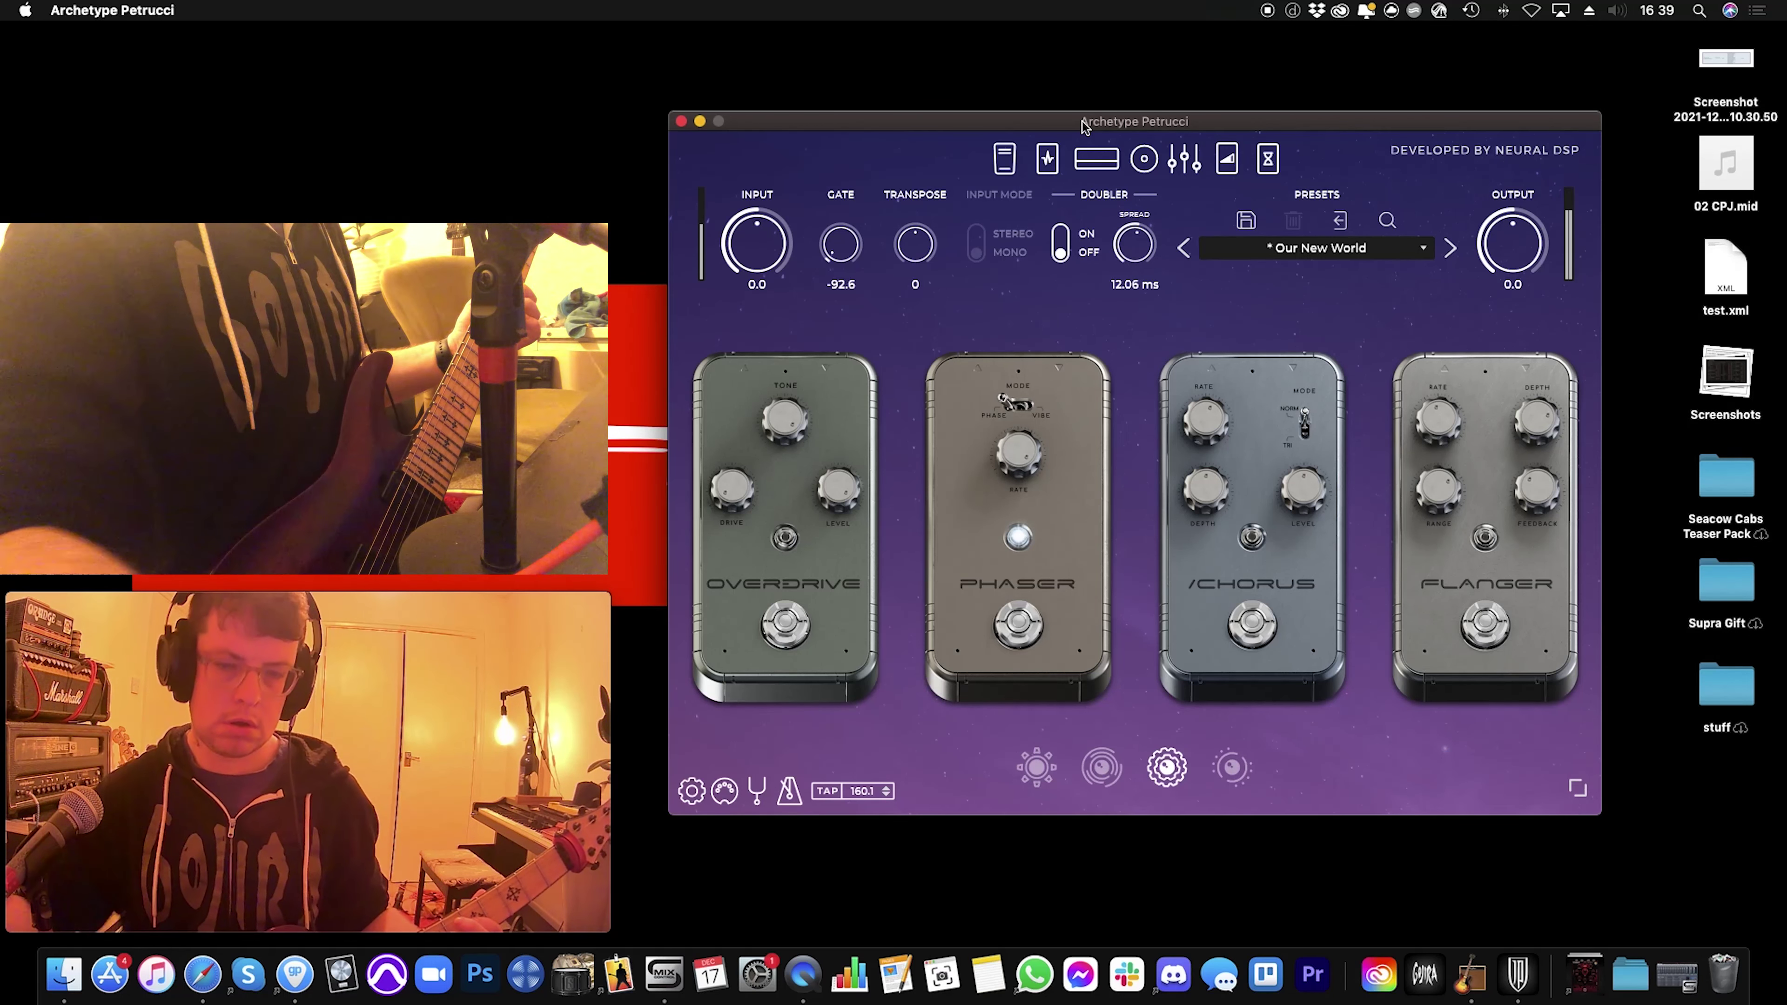
left_click(1016, 521)
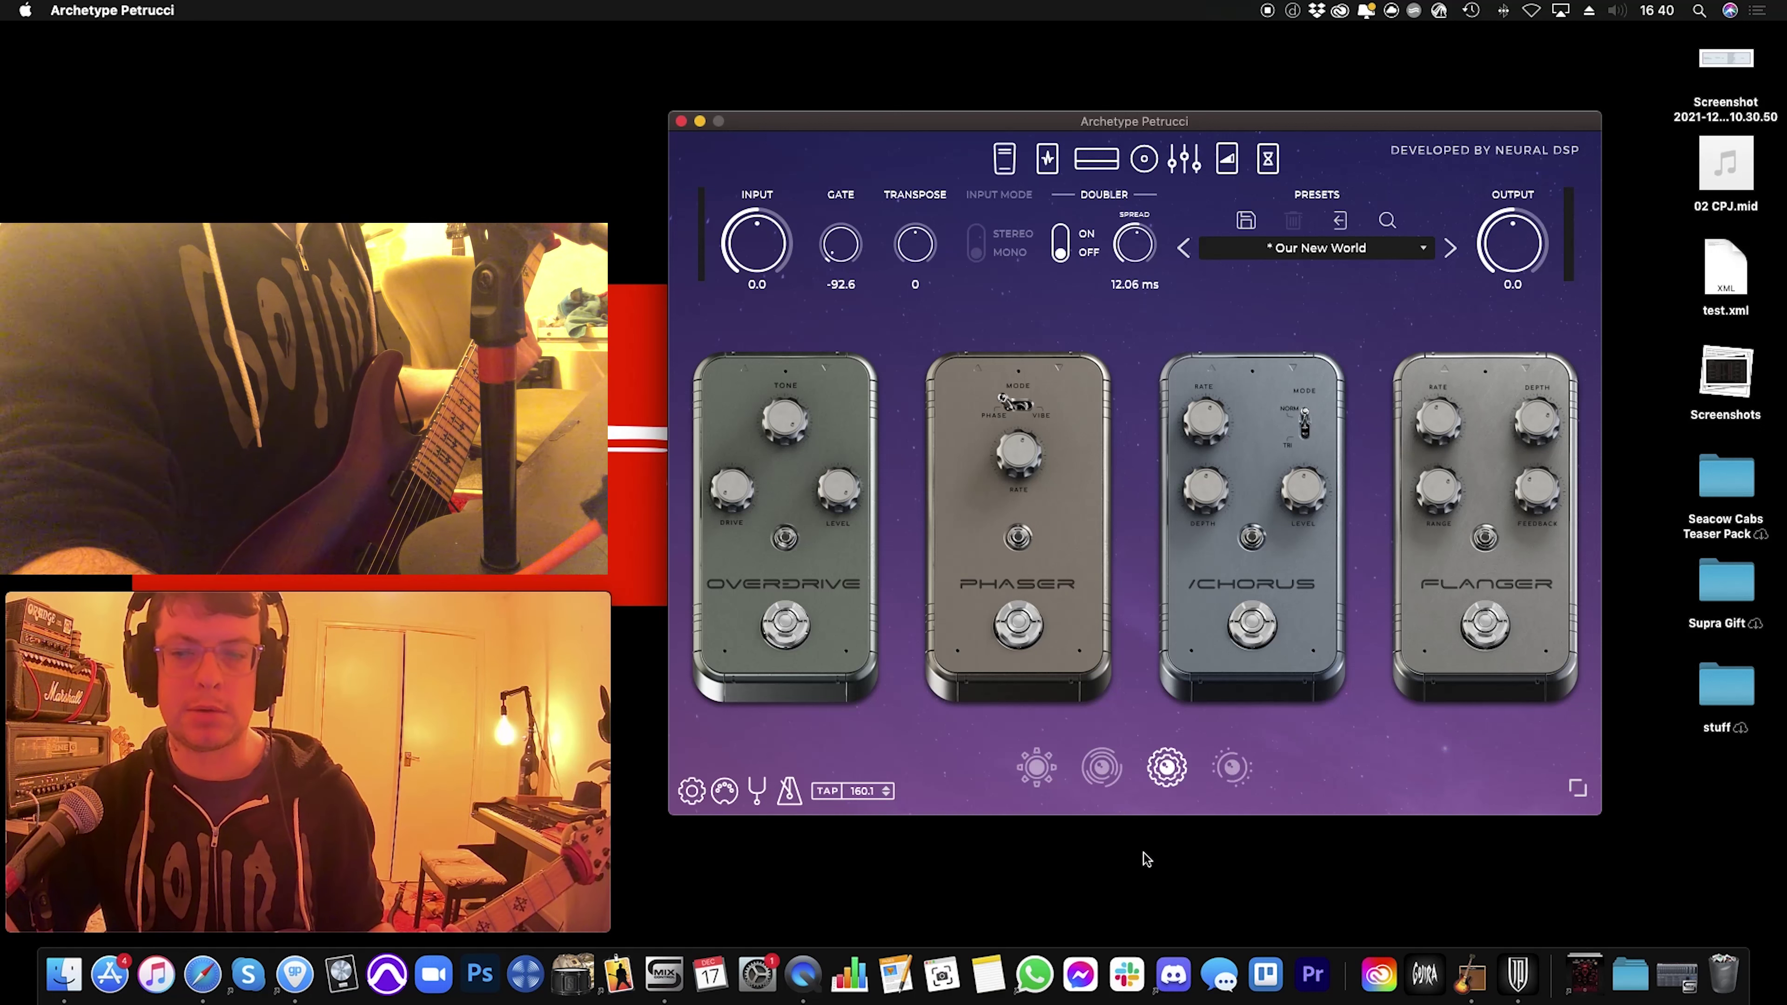
Step: Try the Chorus with a higher rate, then briefly switch the Flanger on and bypass it
left_click(1255, 616)
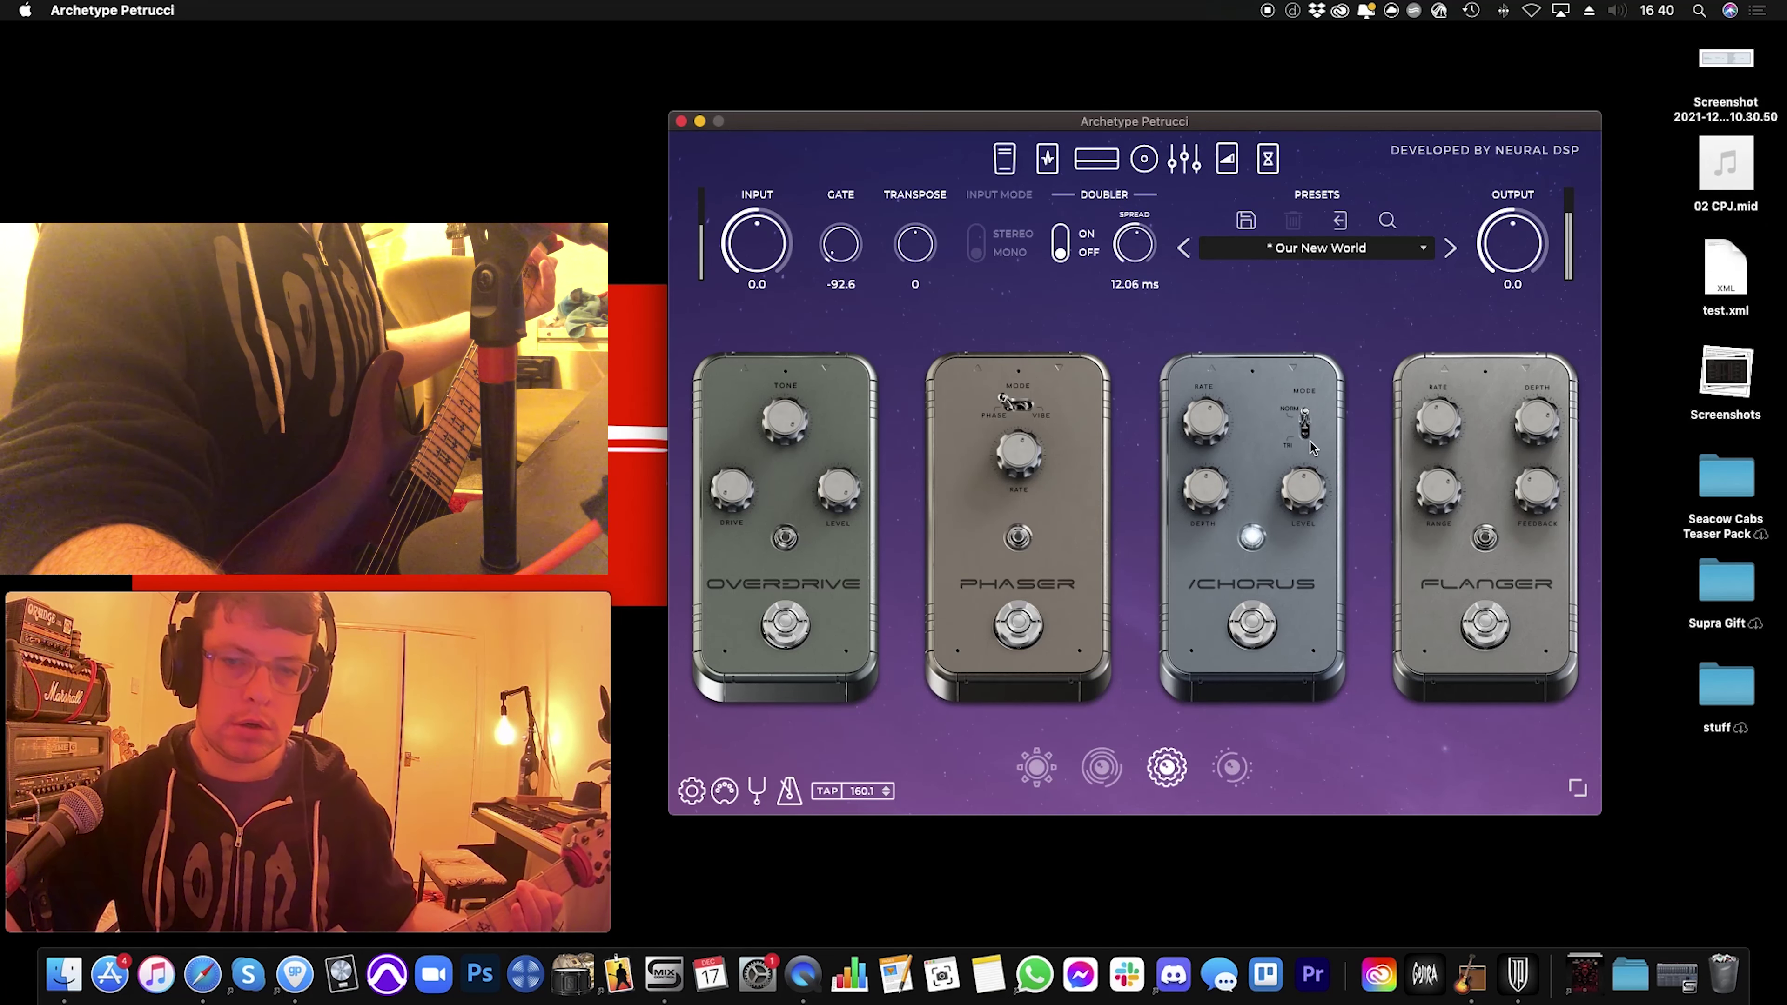
left_click_drag(1226, 421, 1226, 404)
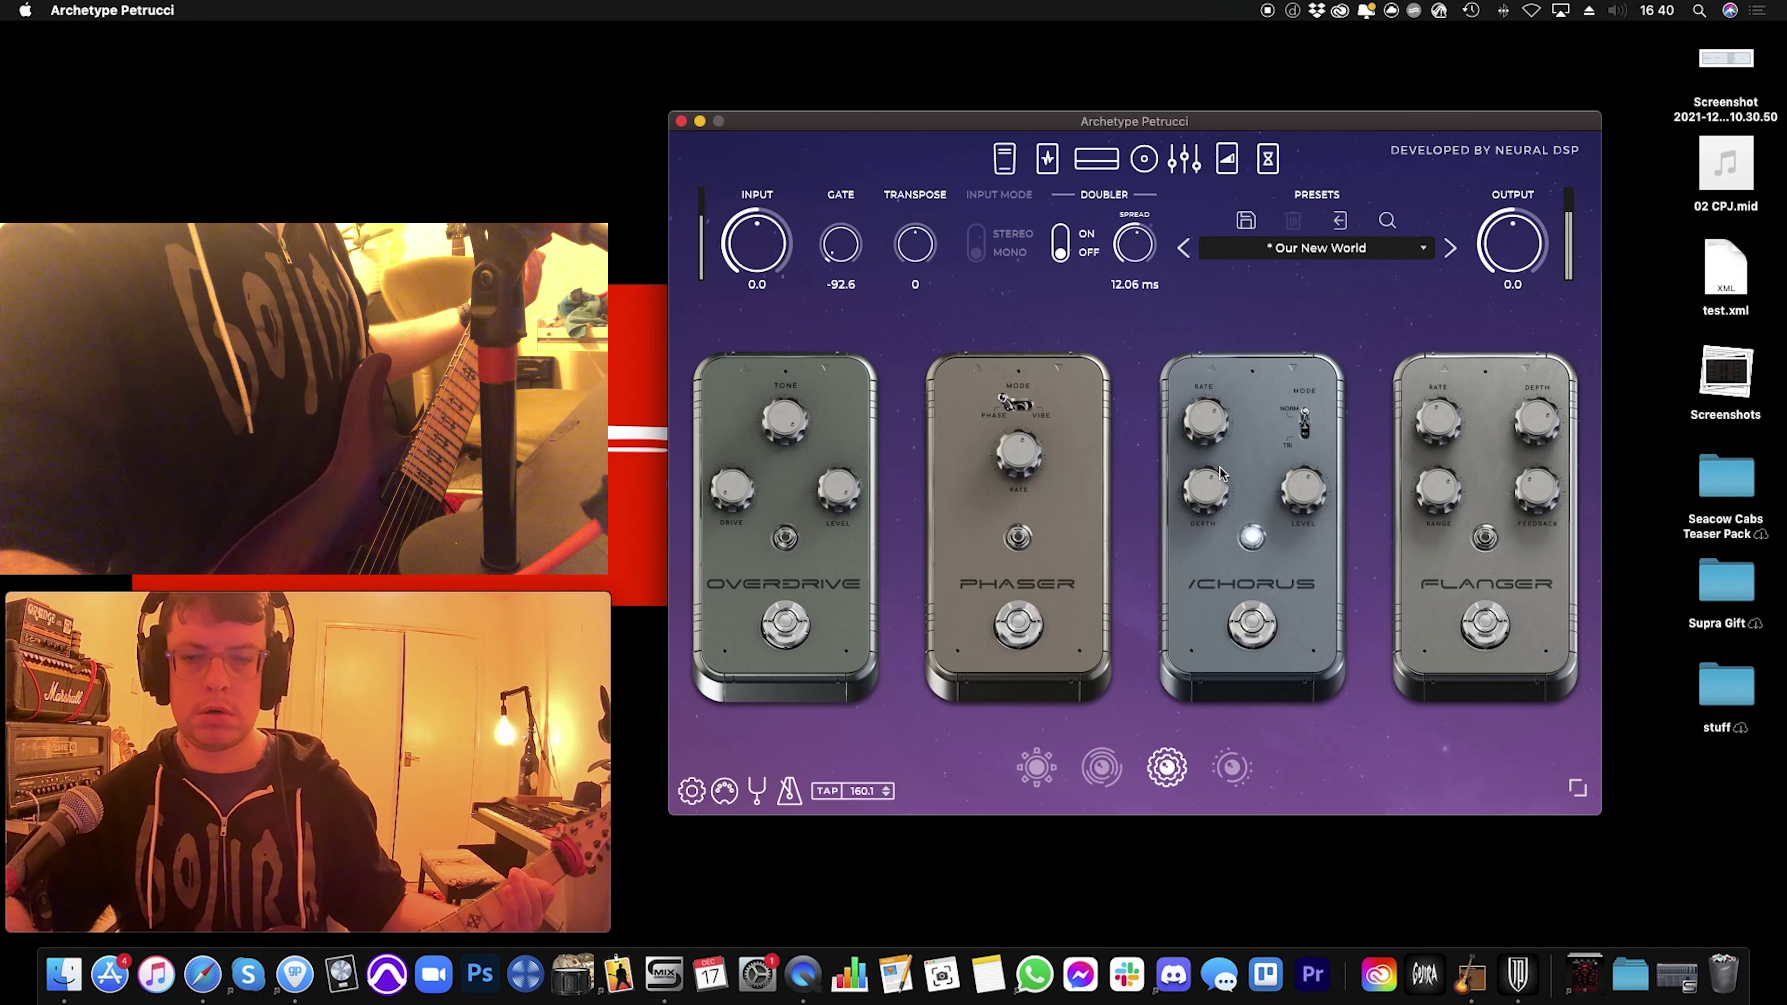
left_click(1250, 623)
left_click(1481, 627)
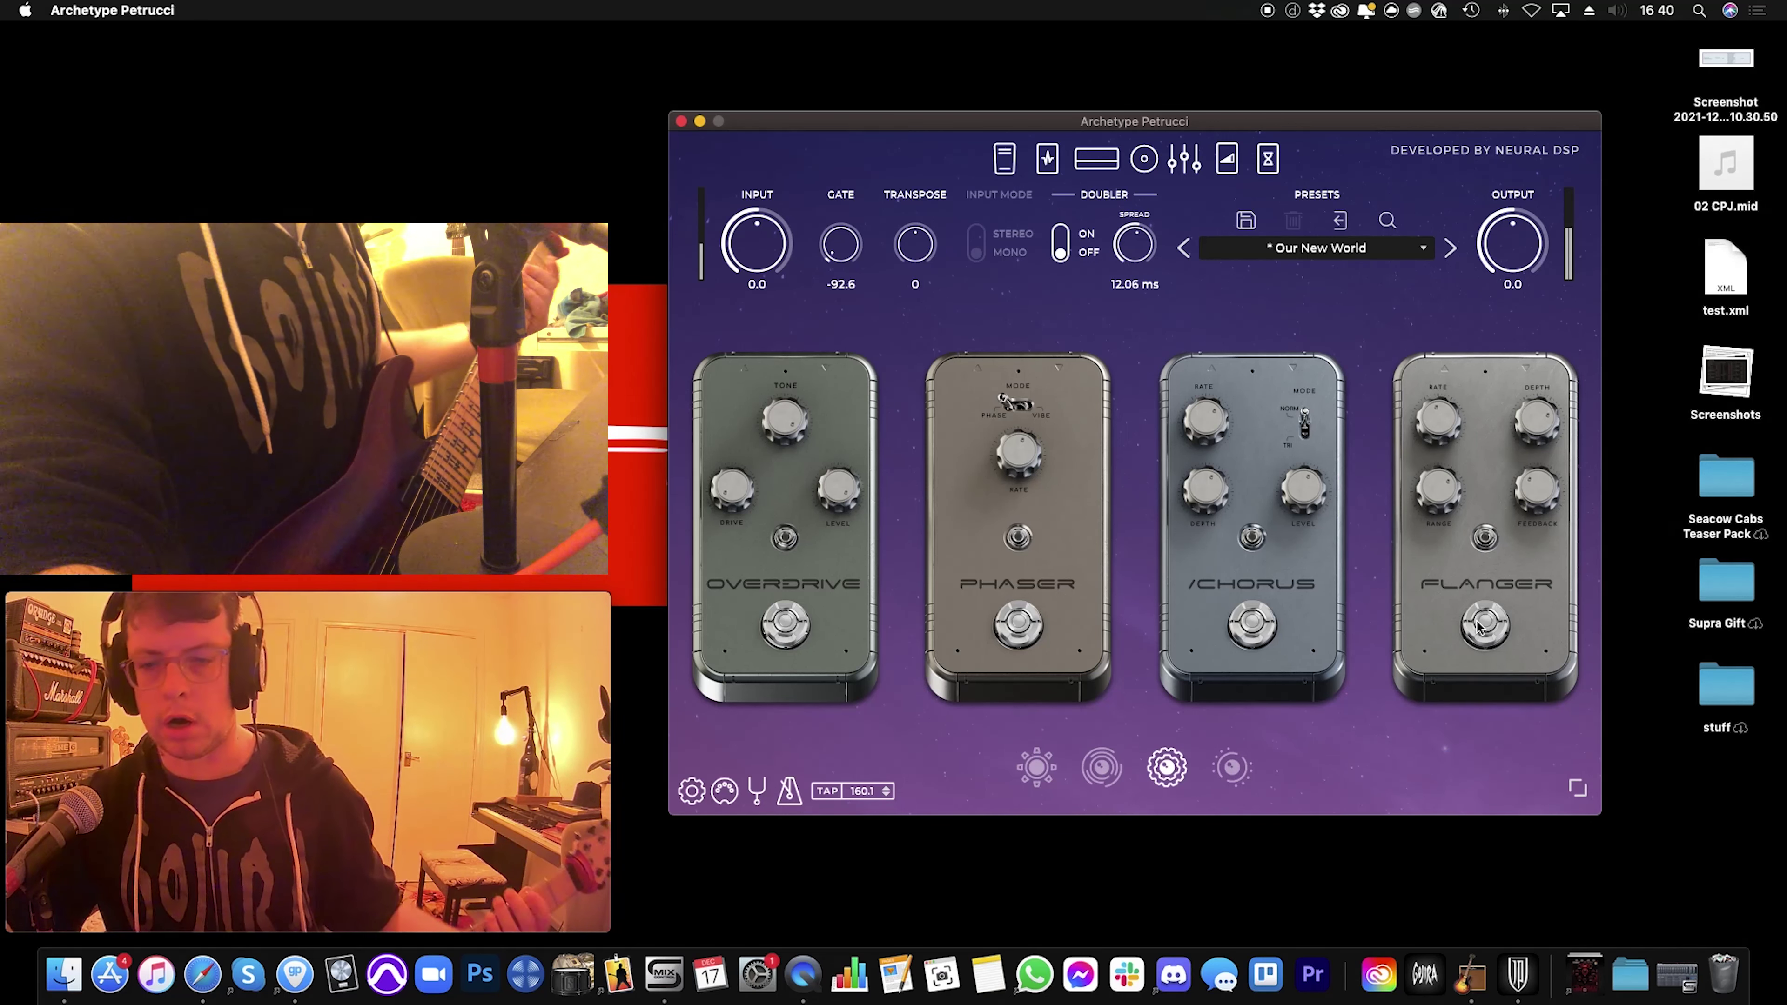
left_click(1481, 627)
Step: On the wah and compressor page, toggle the wah on then inactive, and switch the compressor on
left_click(1005, 159)
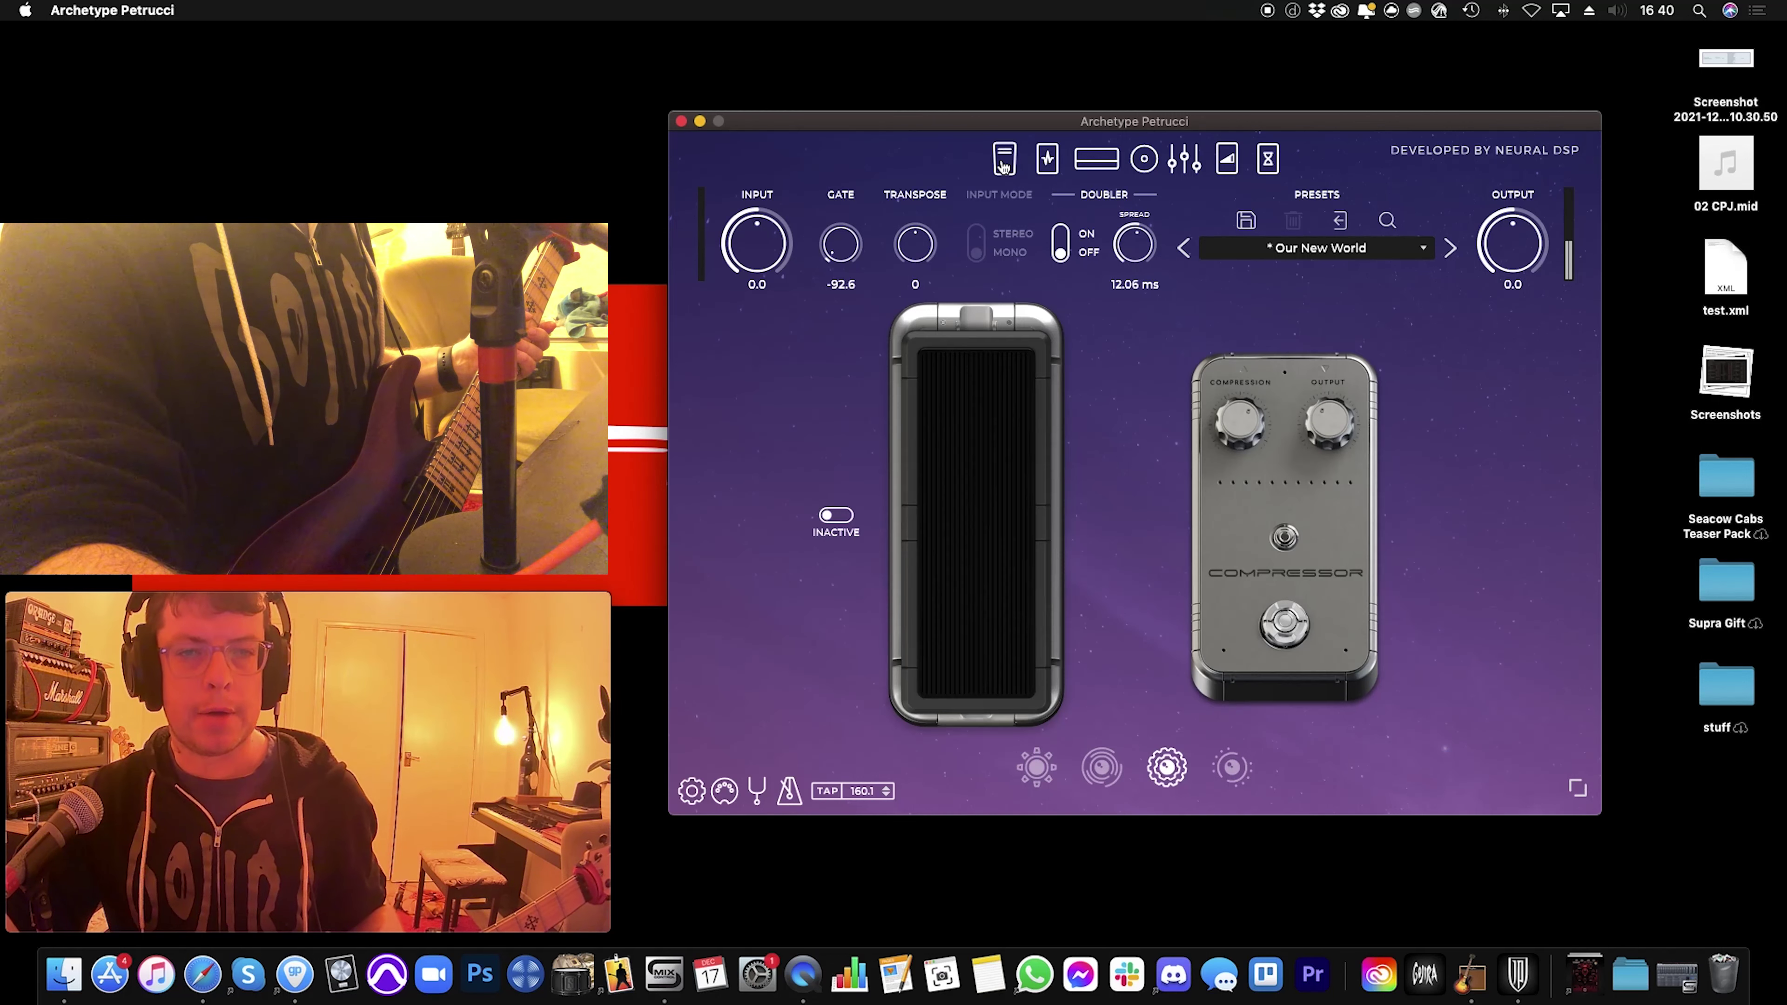
left_click(835, 516)
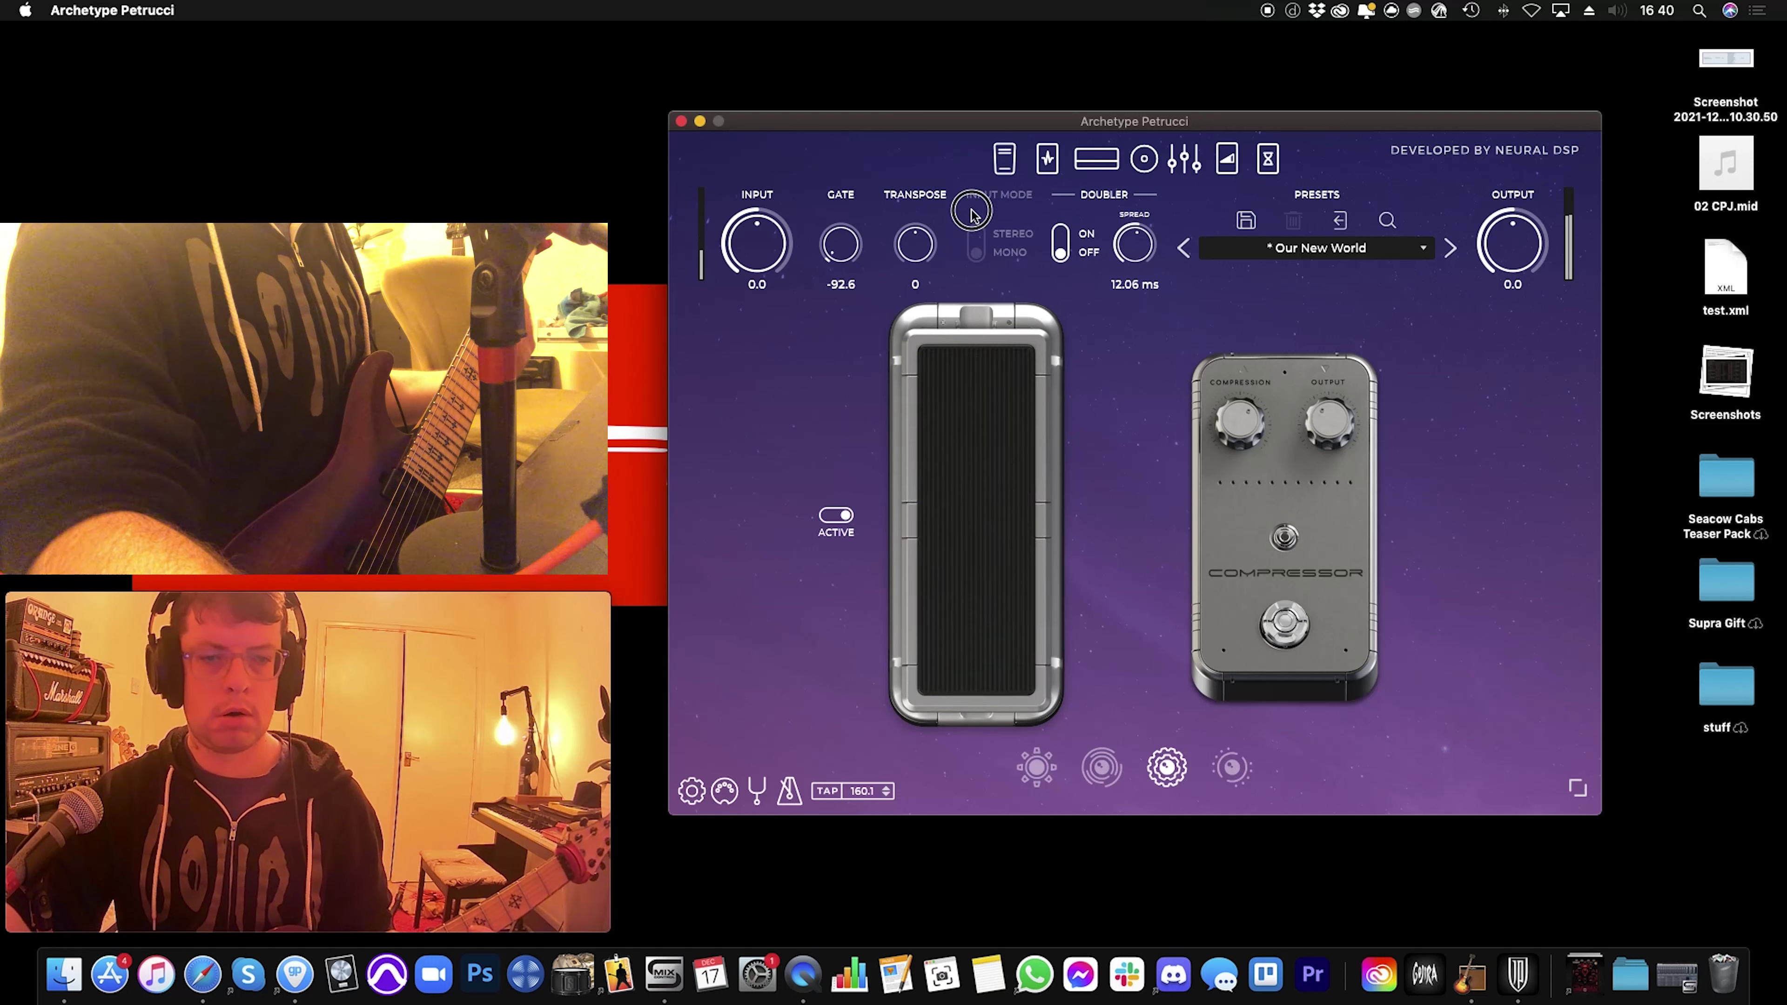
left_click(836, 514)
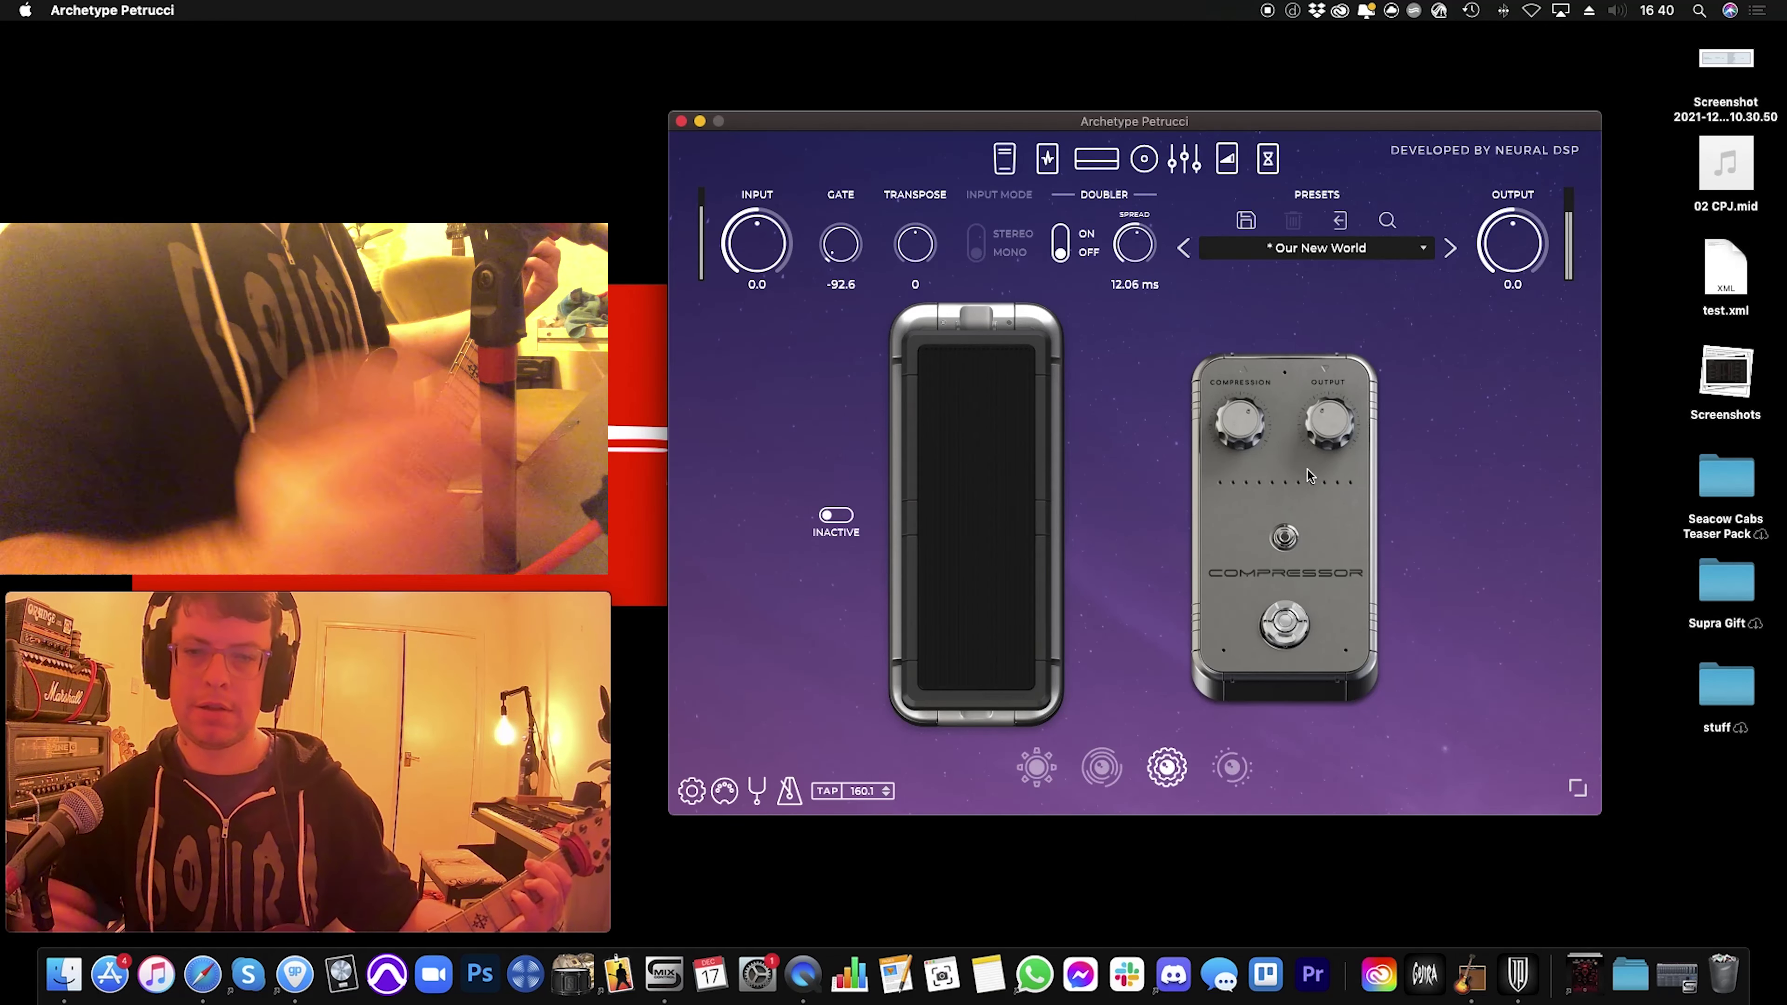
left_click(1293, 629)
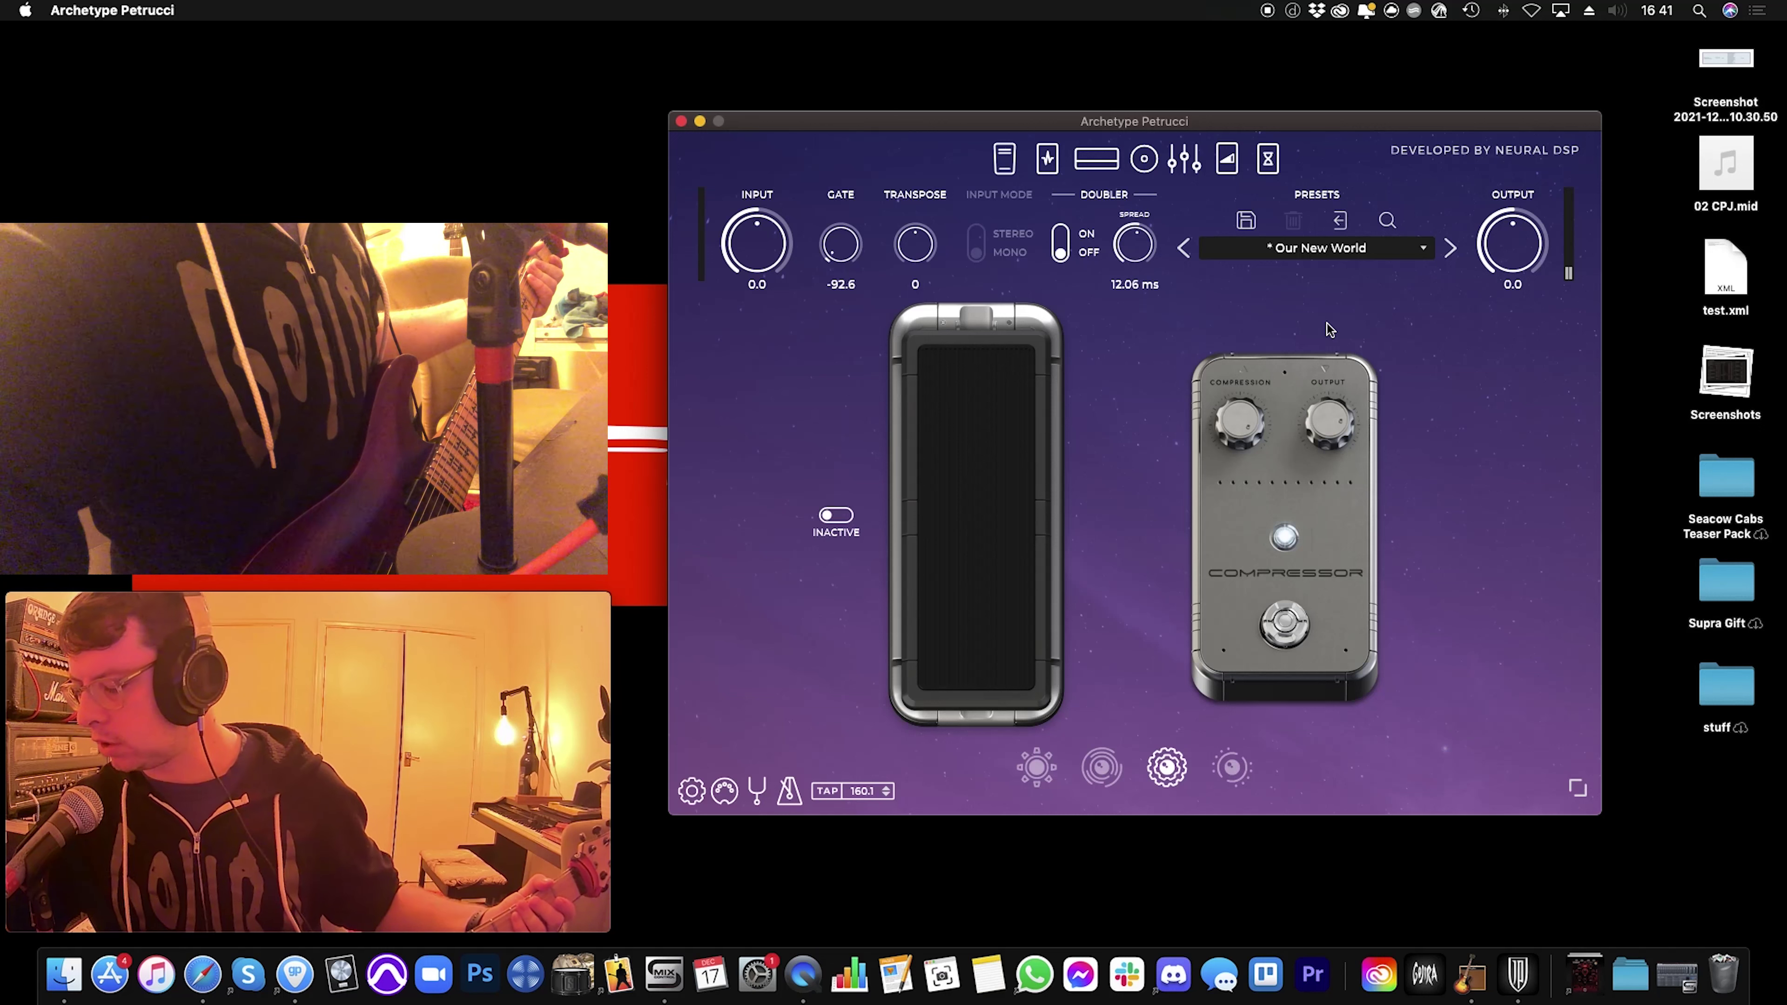
Step: Bypass the compressor, rock the standalone wah pedal heel to toe, then show the chorus, delay and reverb rack
left_click(1284, 624)
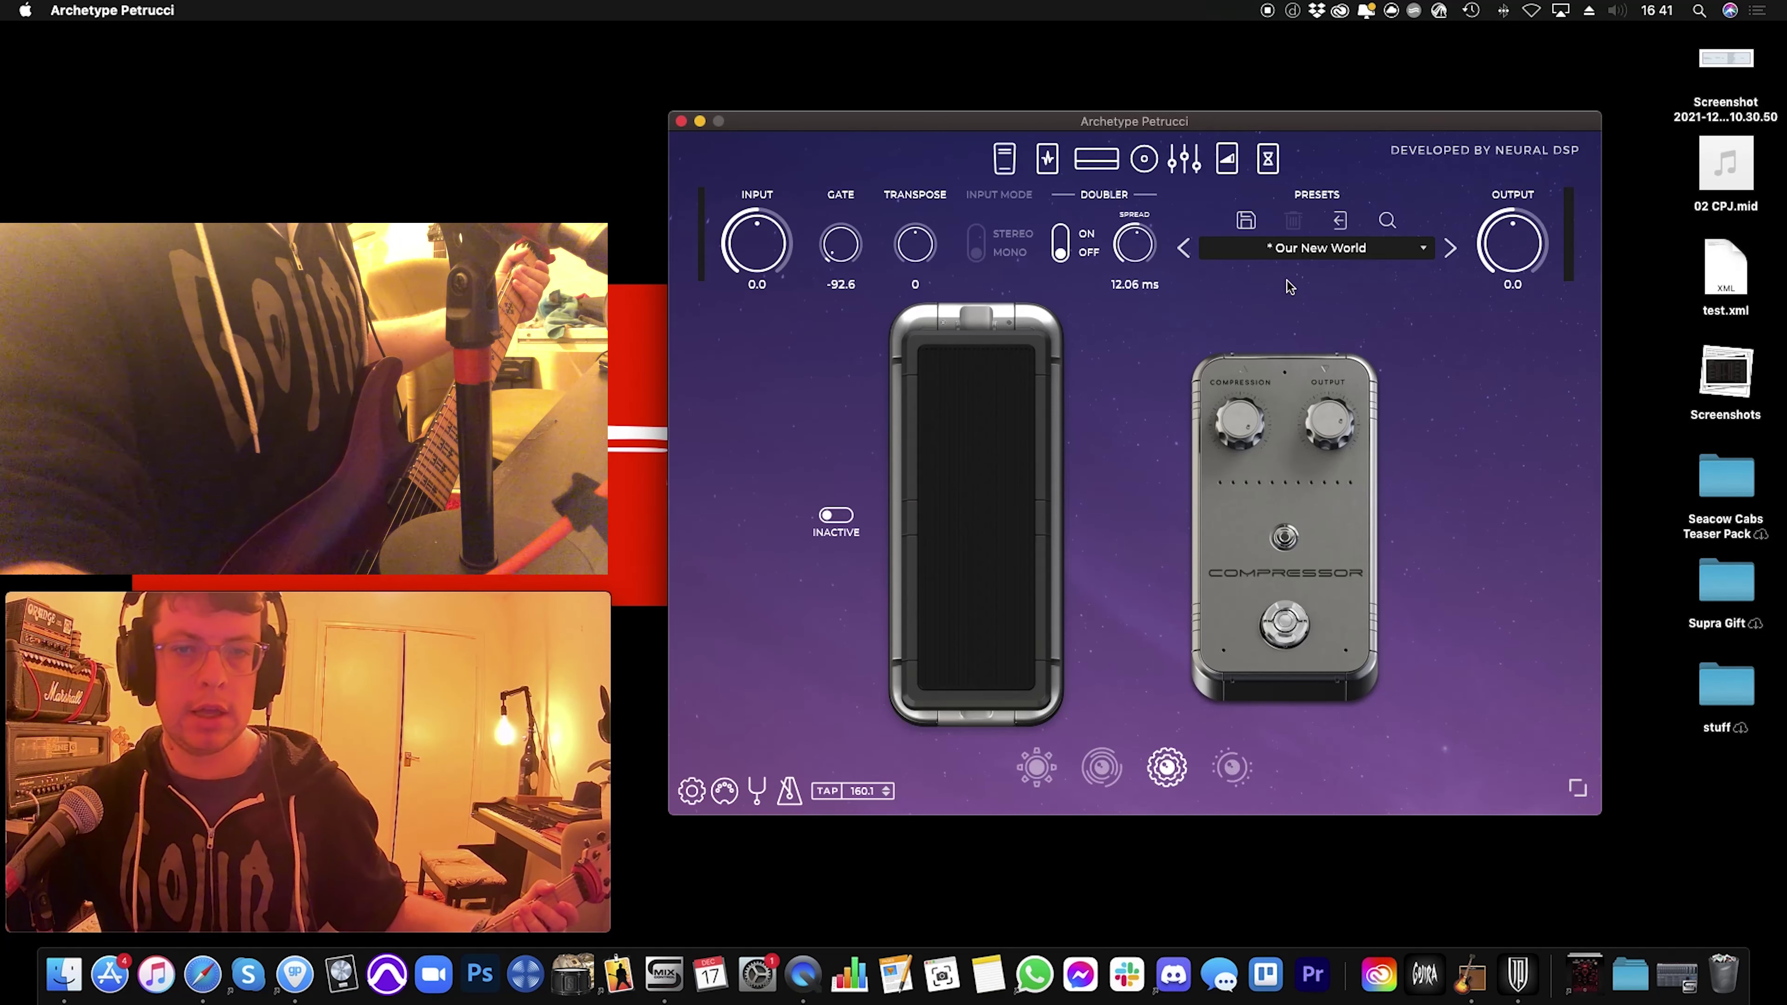
left_click(1224, 160)
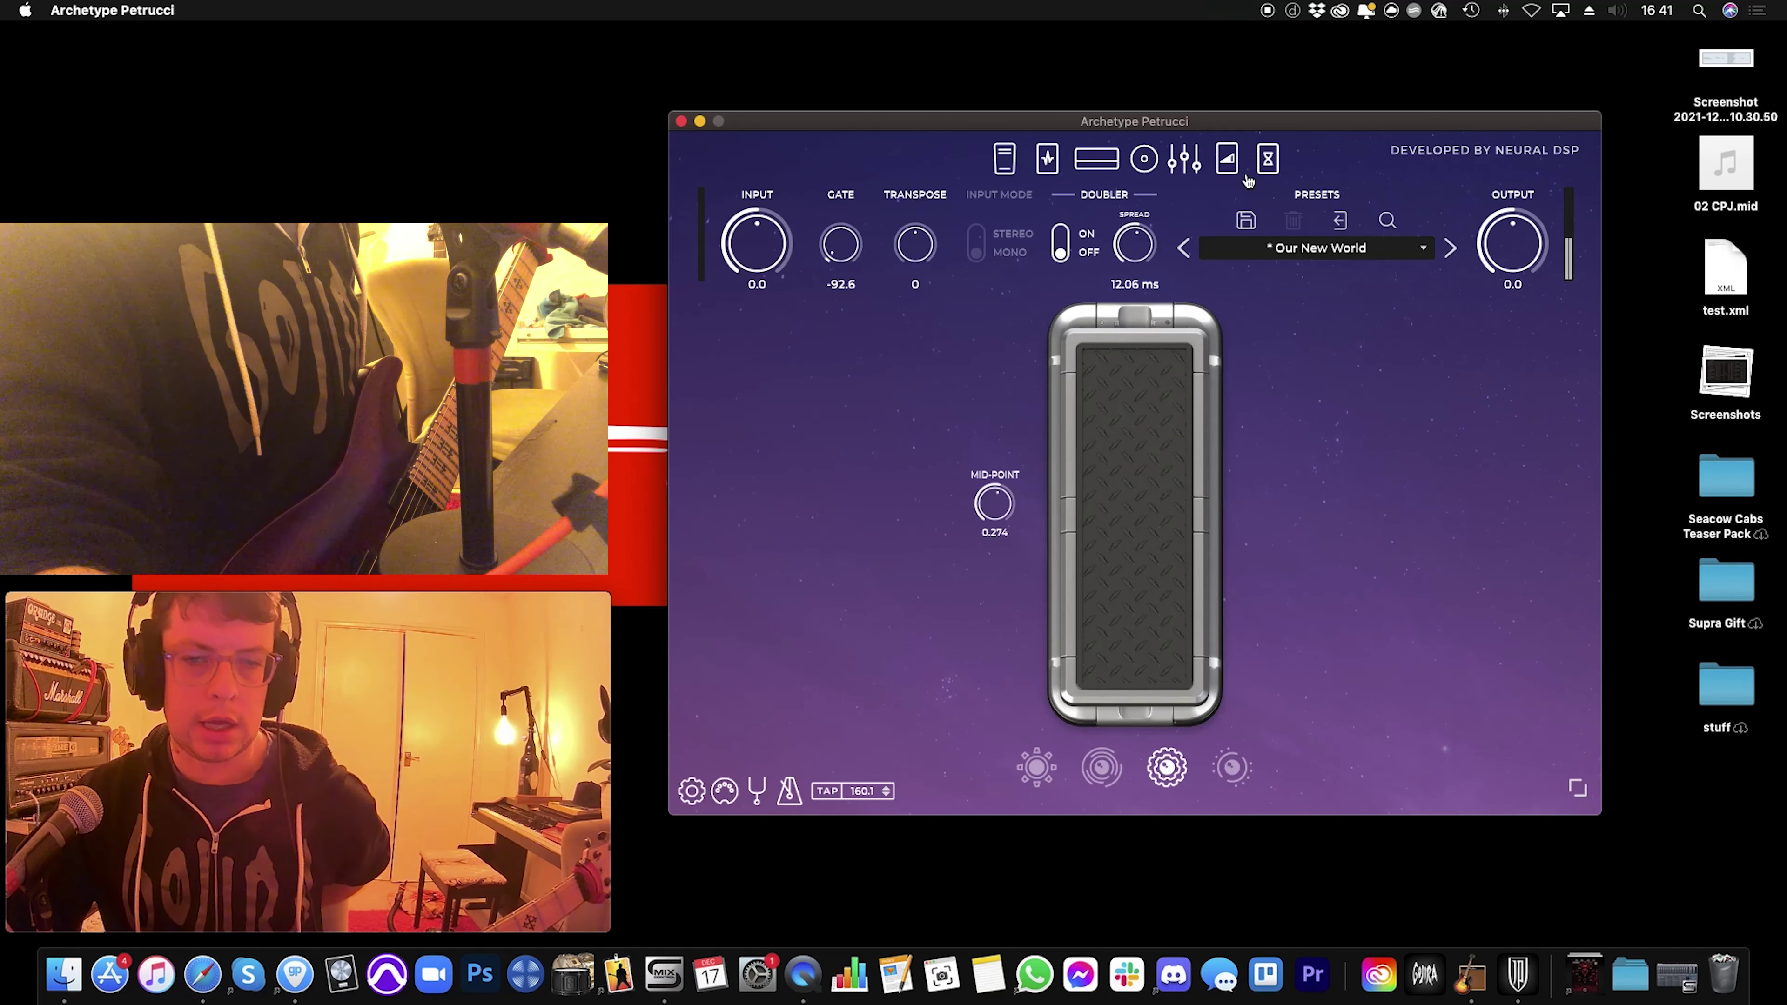
left_click_drag(1135, 436, 1138, 7)
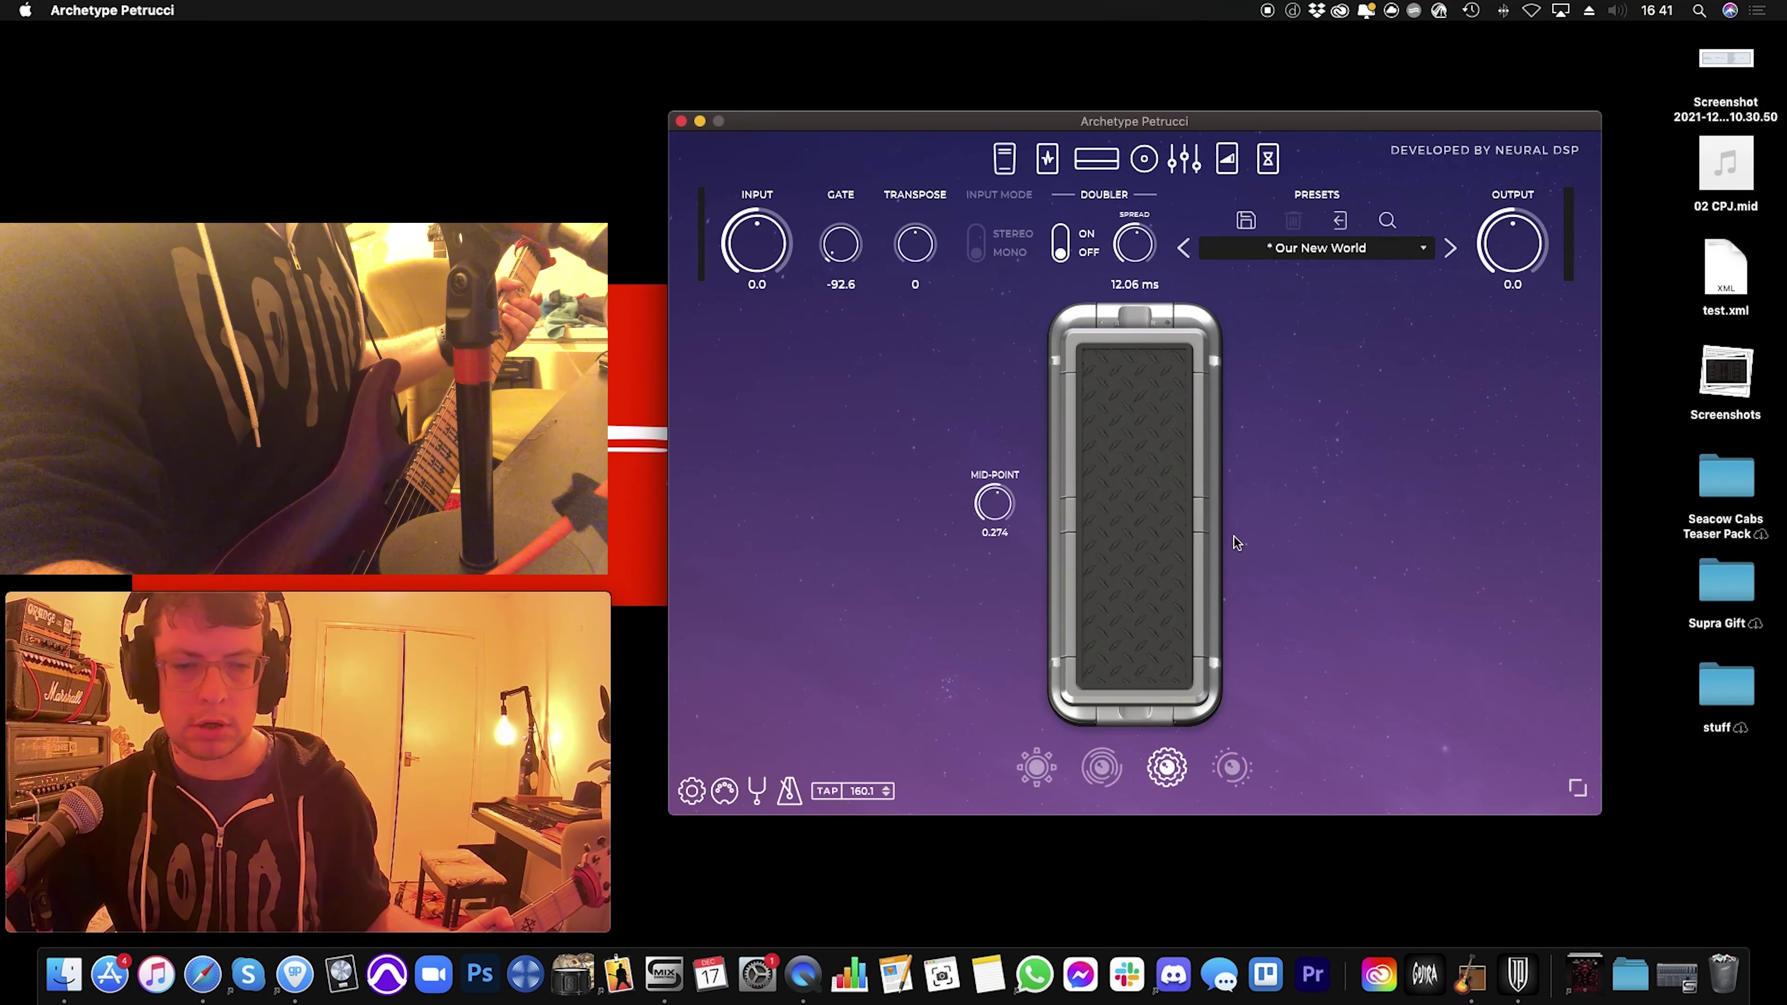
left_click(1267, 159)
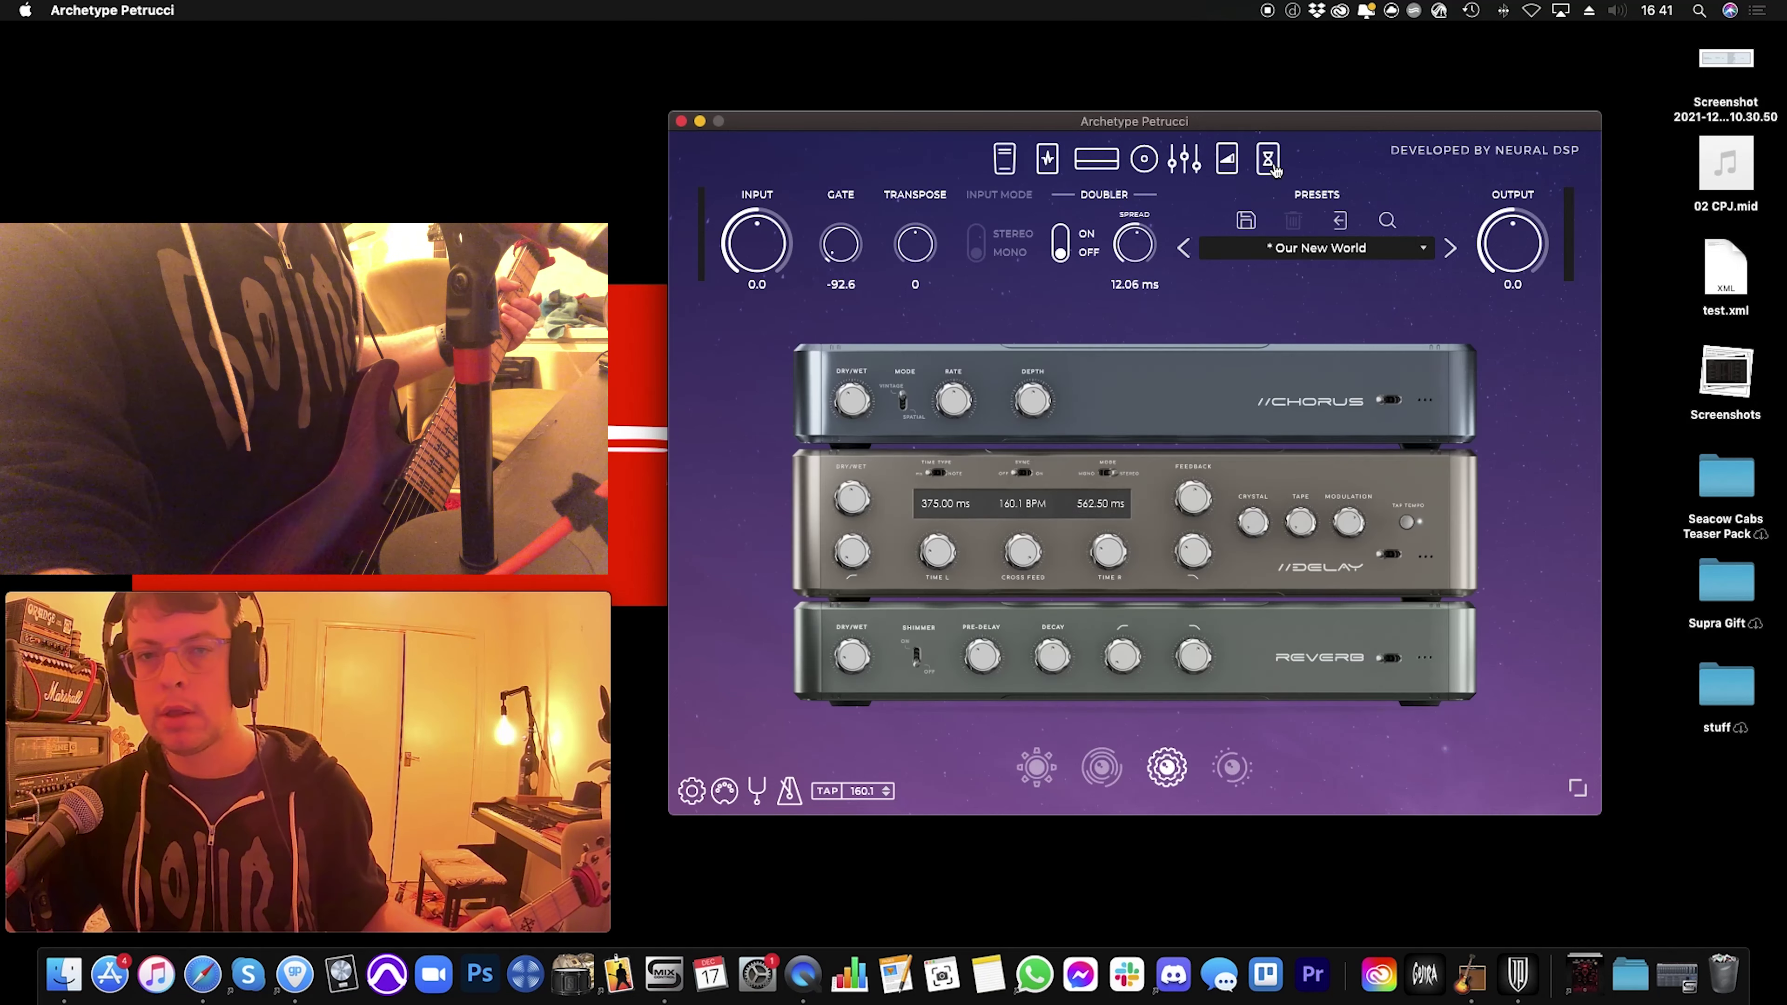
Step: Open the cabinet page and check the left mic list, keeping Dynamic 421
left_click(1198, 166)
left_click(1144, 161)
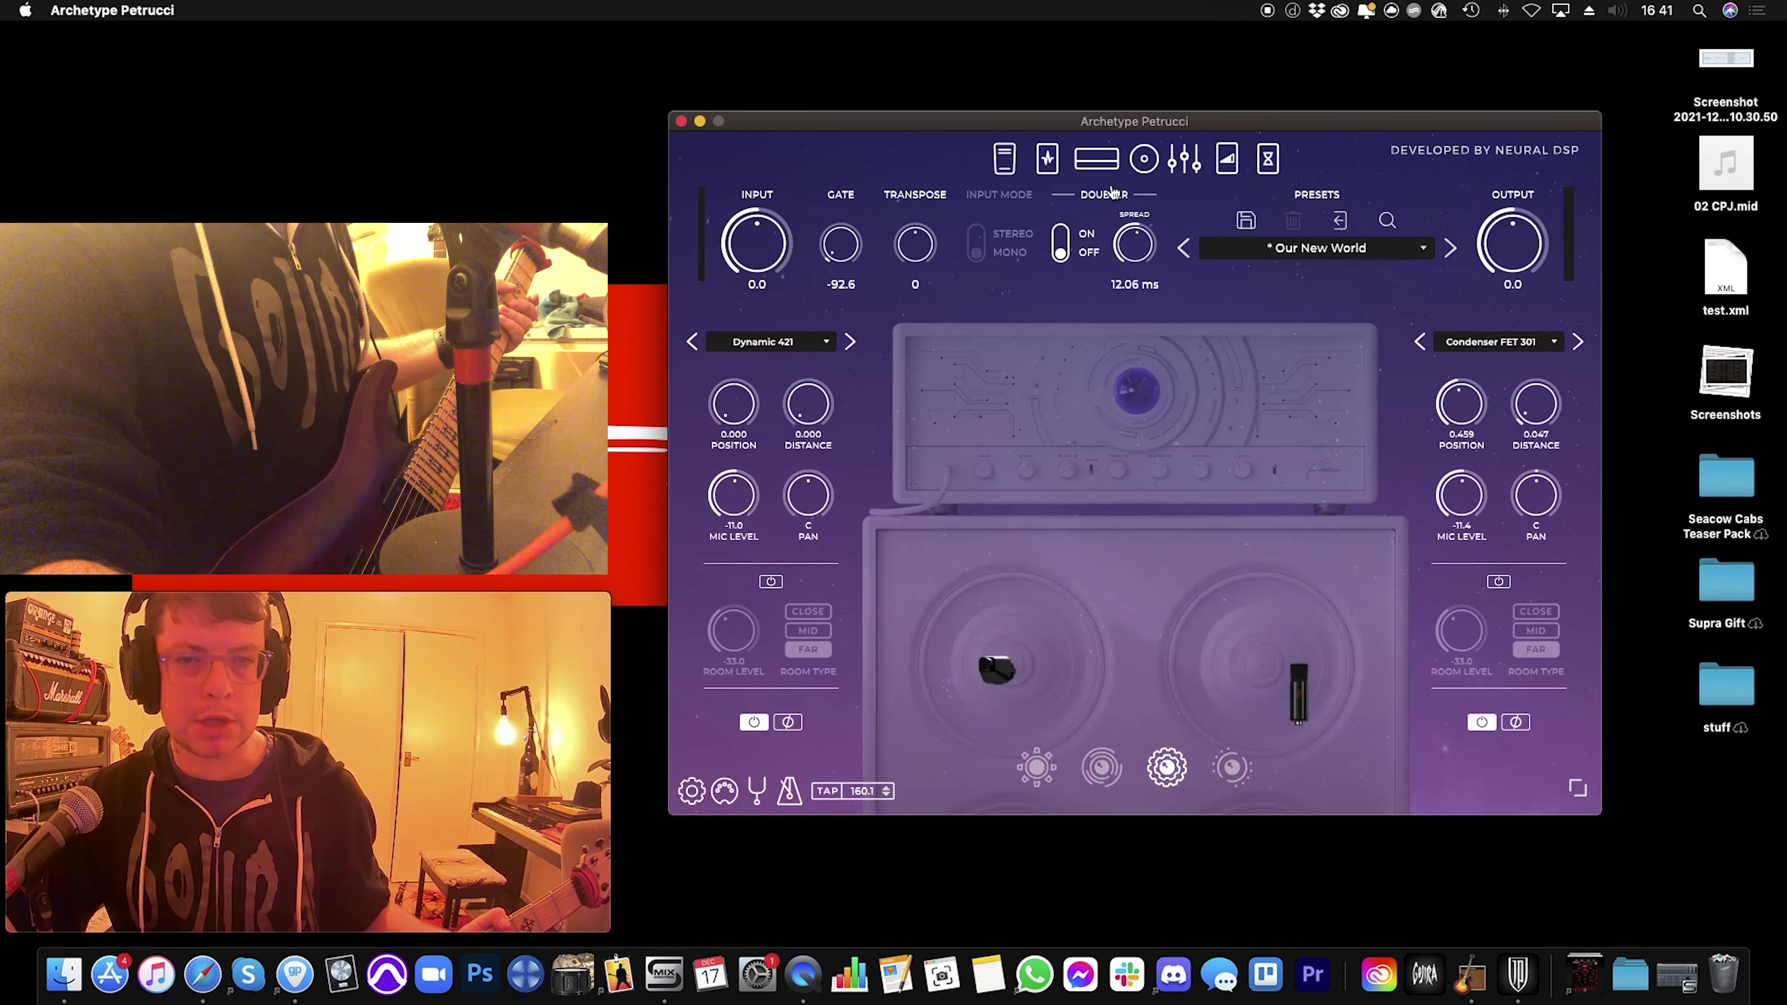
left_click(790, 344)
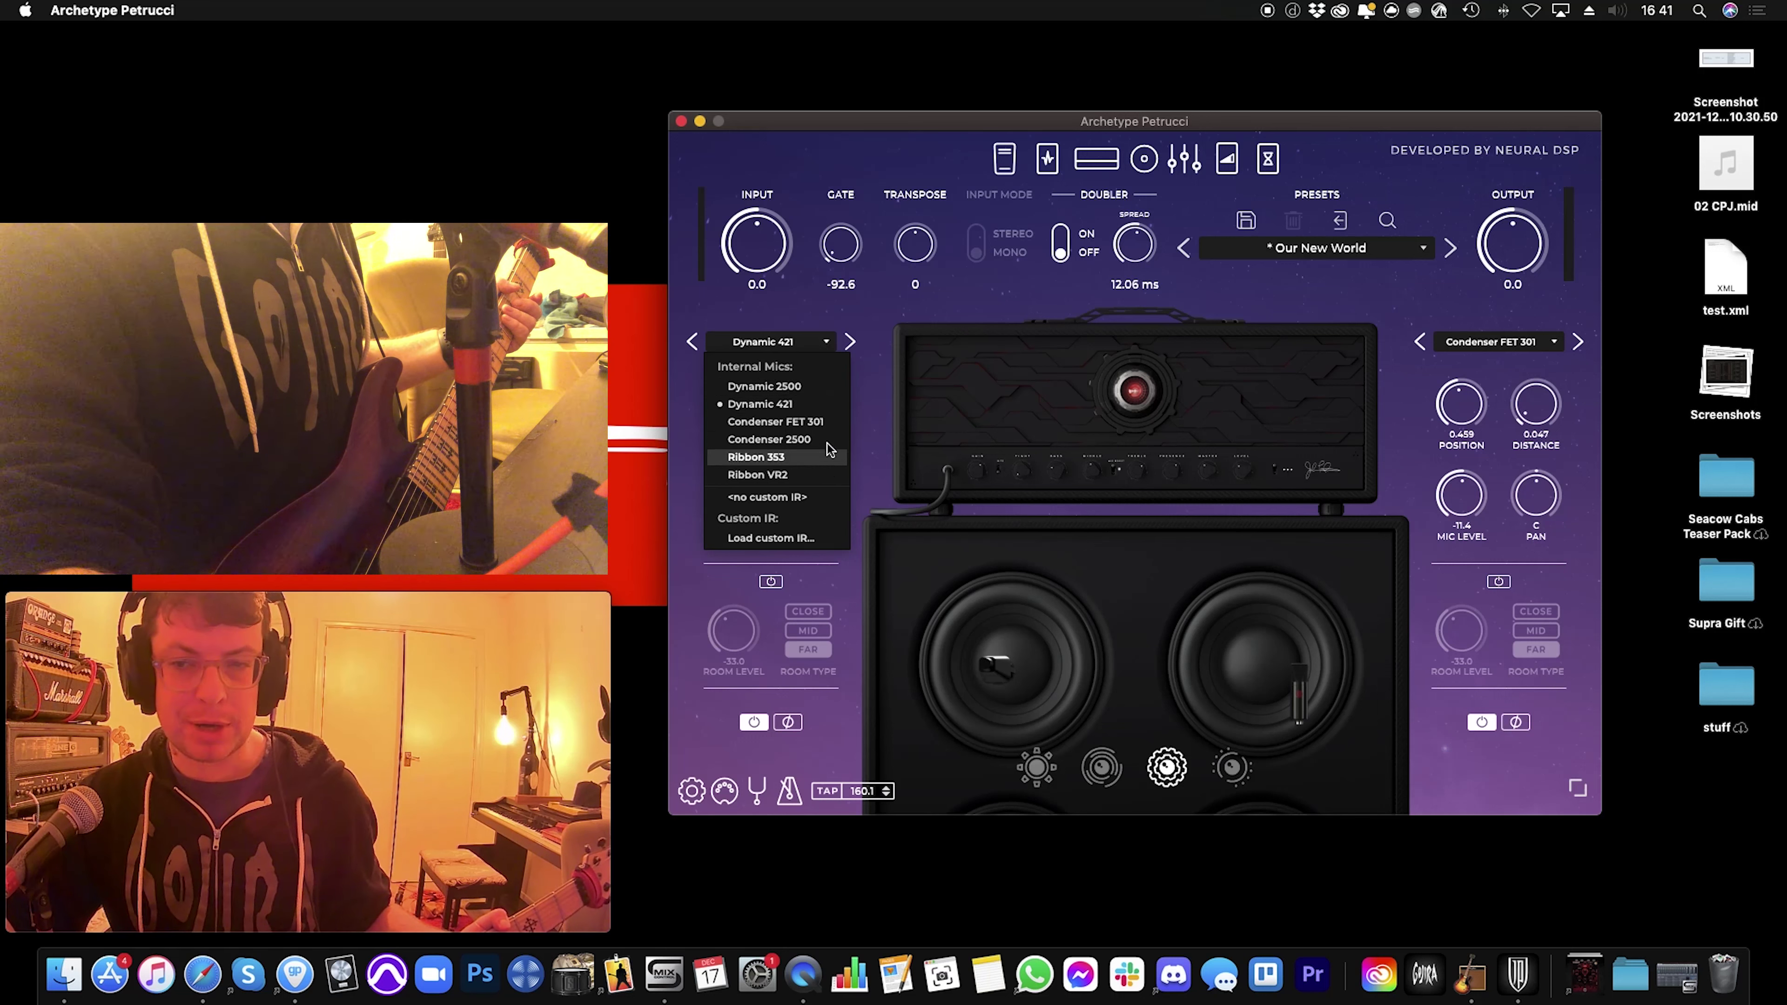
left_click(883, 317)
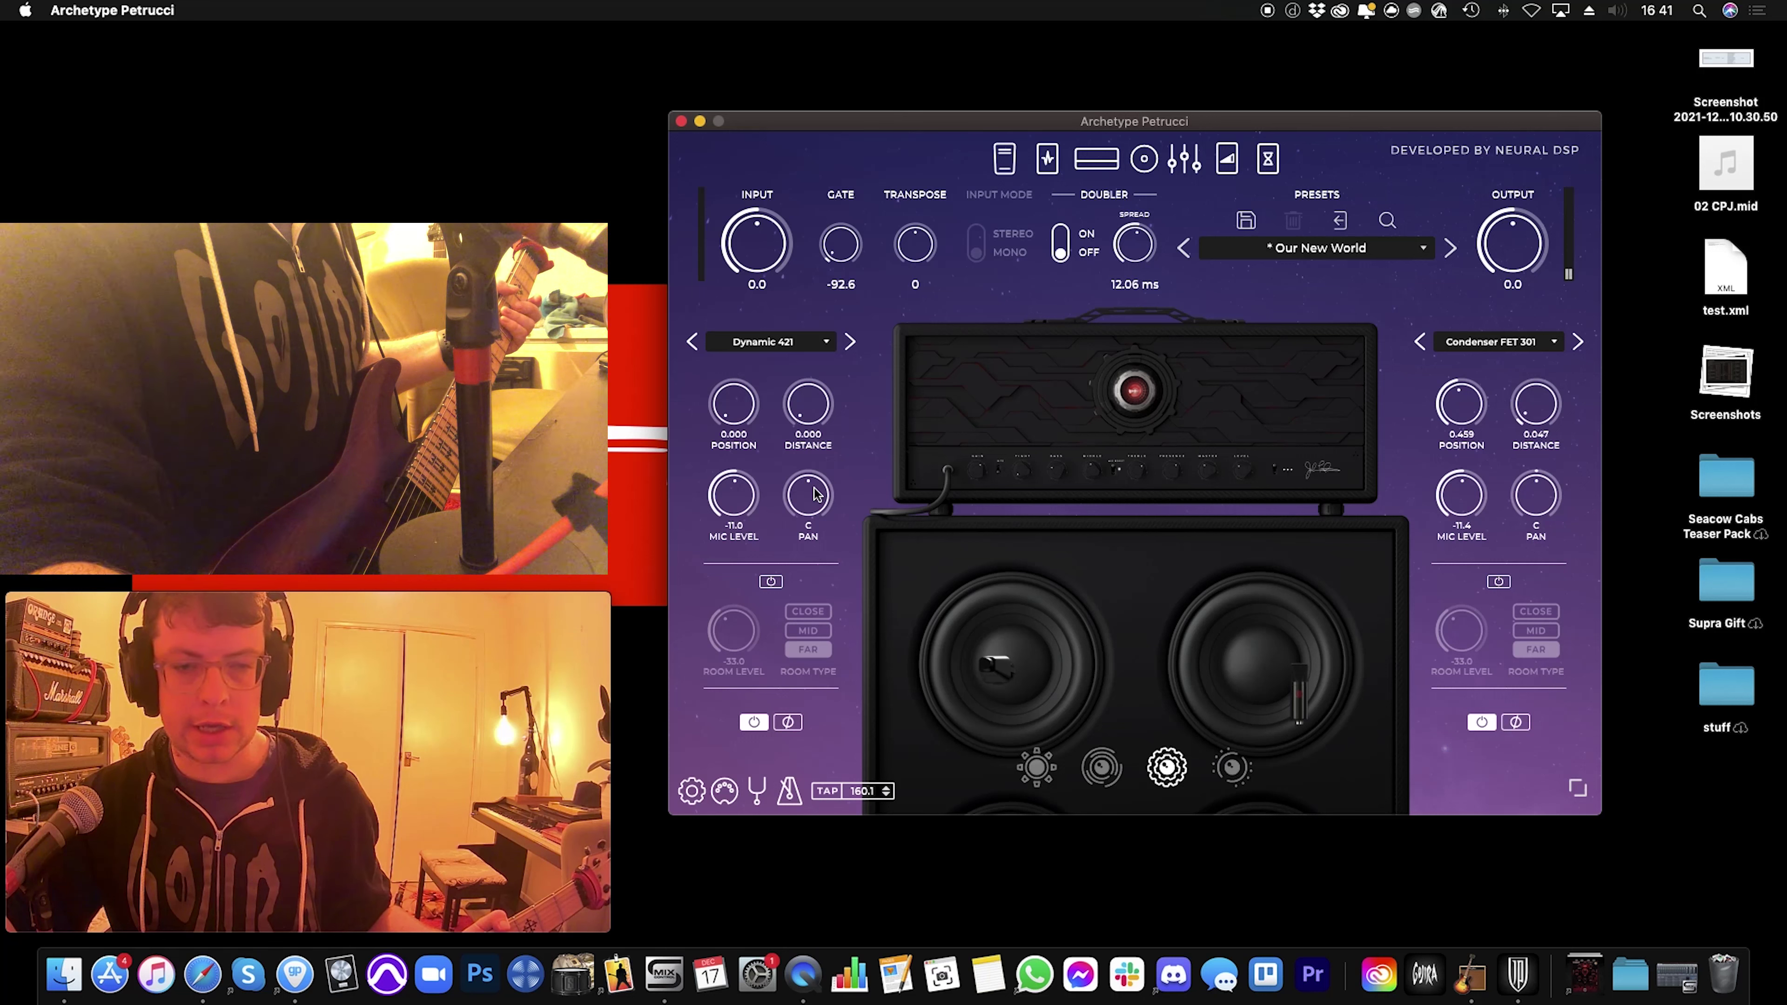
Step: Enable room ambience with right room level -9.4, left -13.5, and right room type CLOSE
left_click(770, 581)
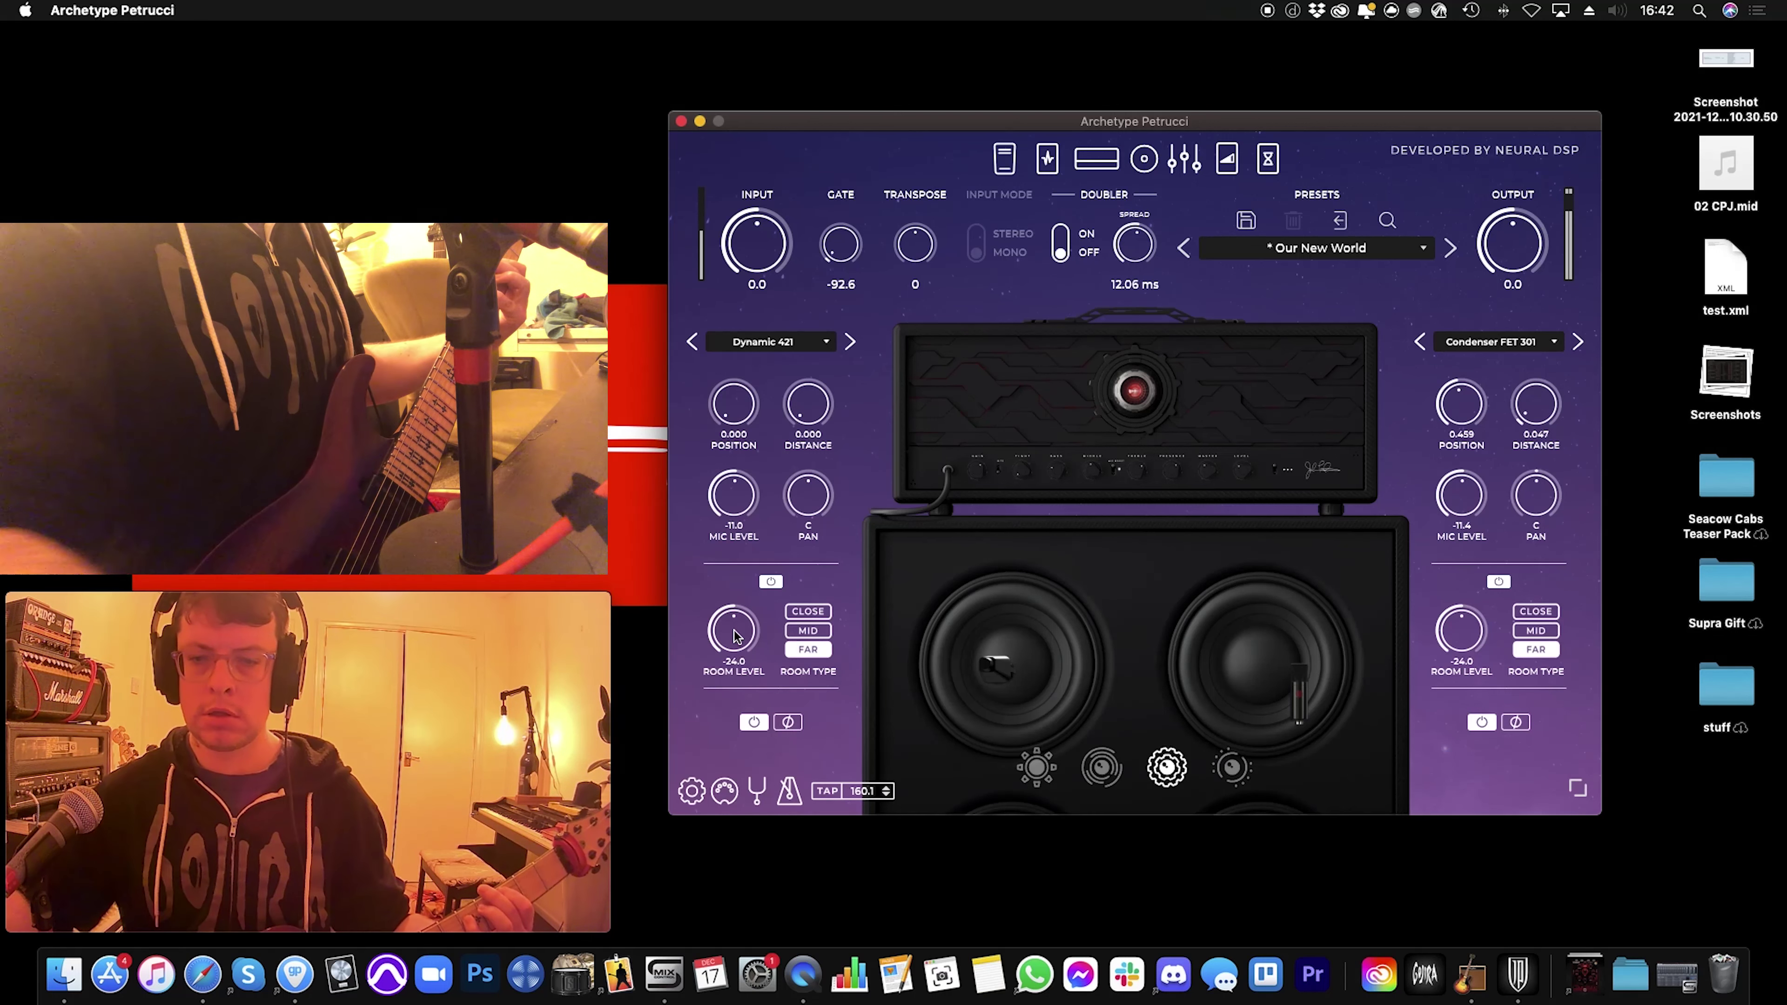
left_click_drag(1460, 636, 1465, 568)
left_click_drag(755, 653, 732, 617)
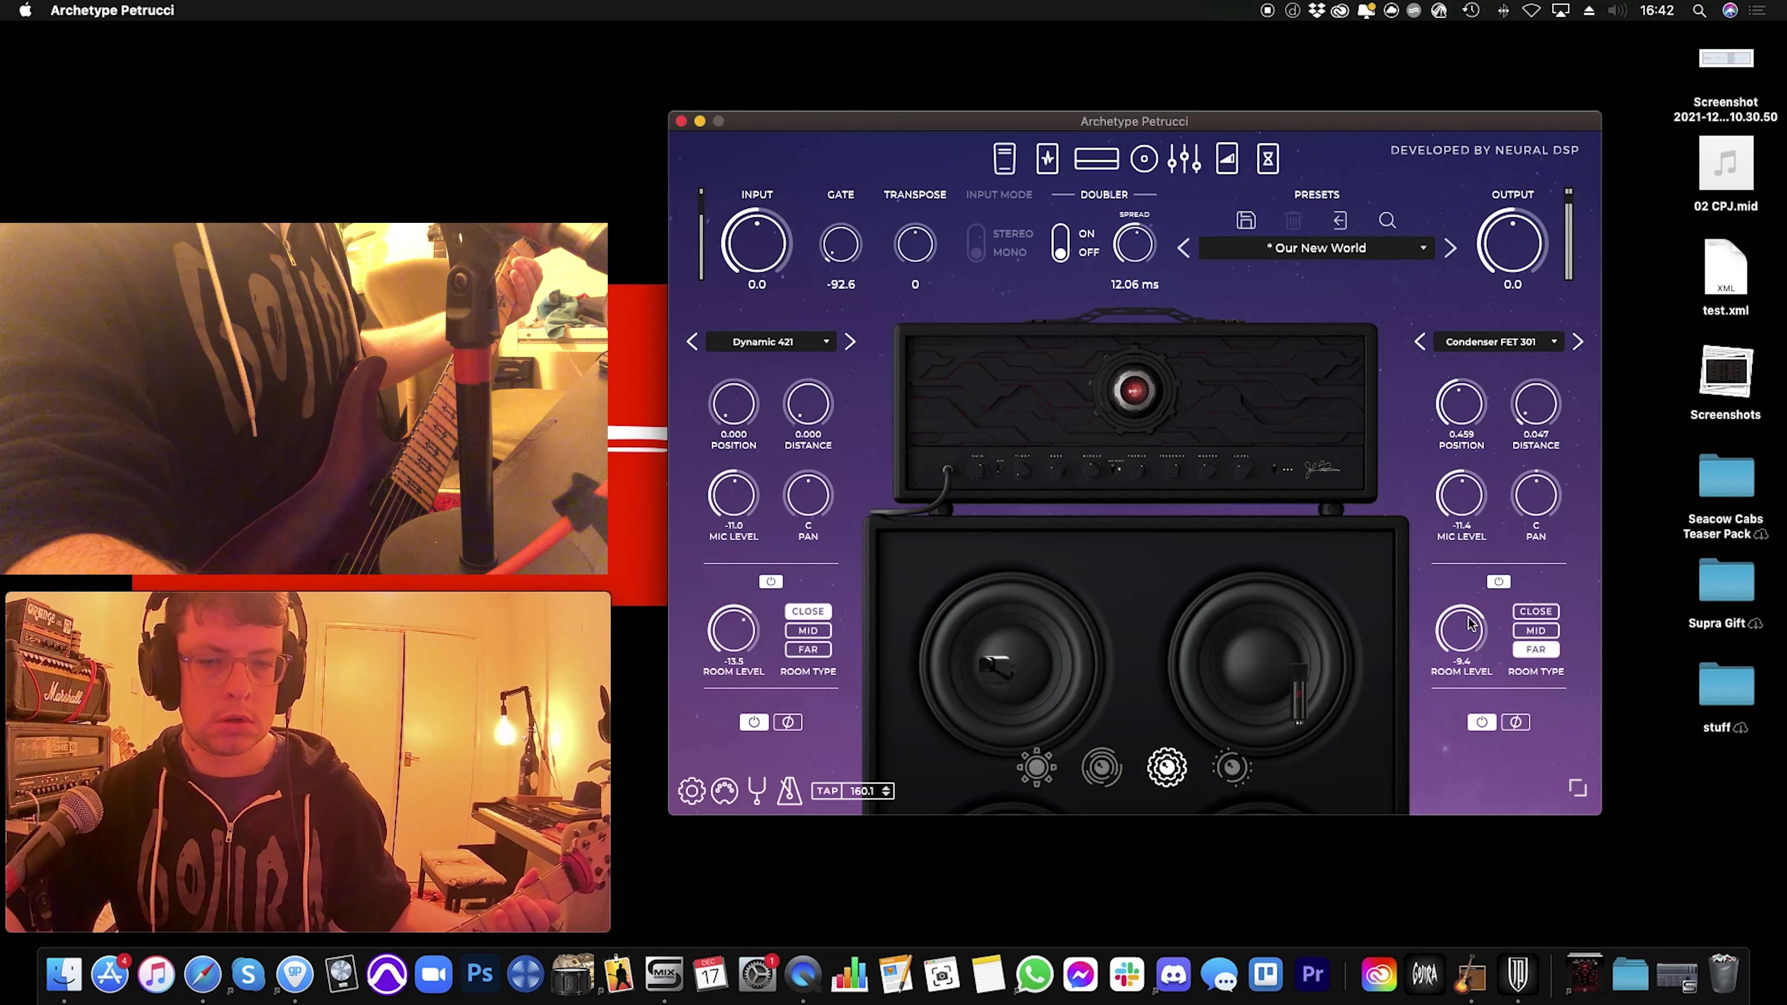
left_click(1538, 612)
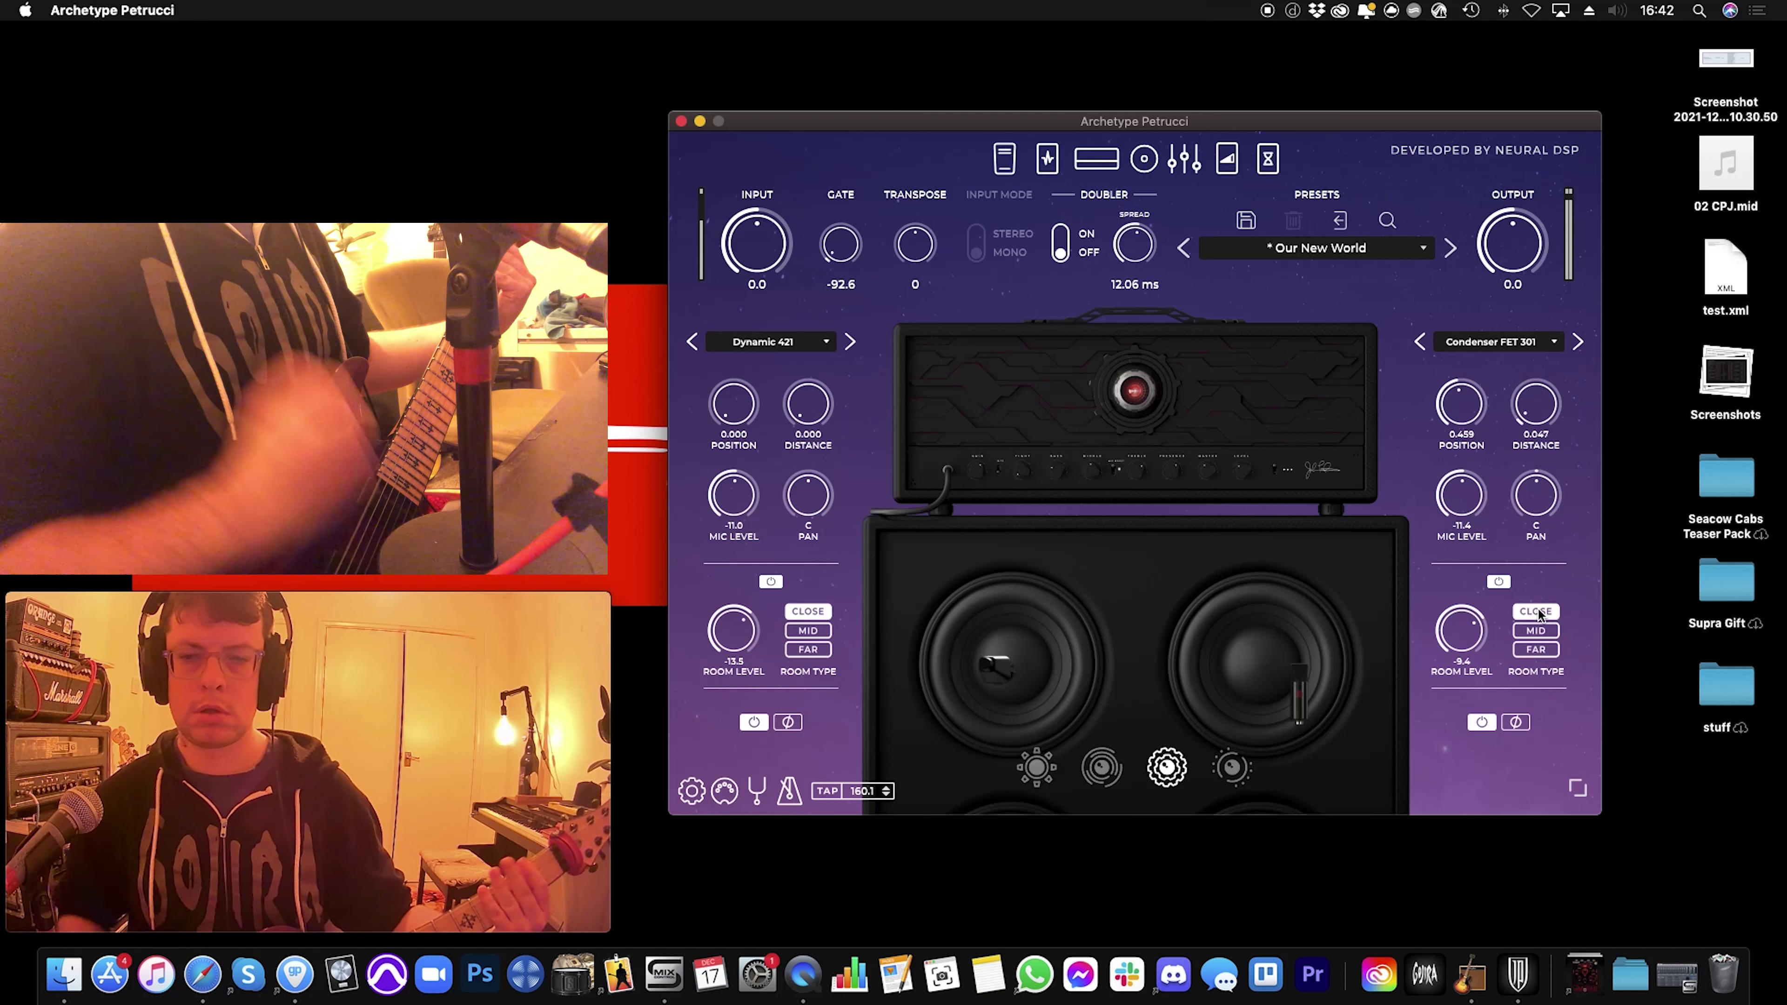
Step: Turn off room ambience on both right and left mics, then show the dark red-eye amp head
left_click(1498, 581)
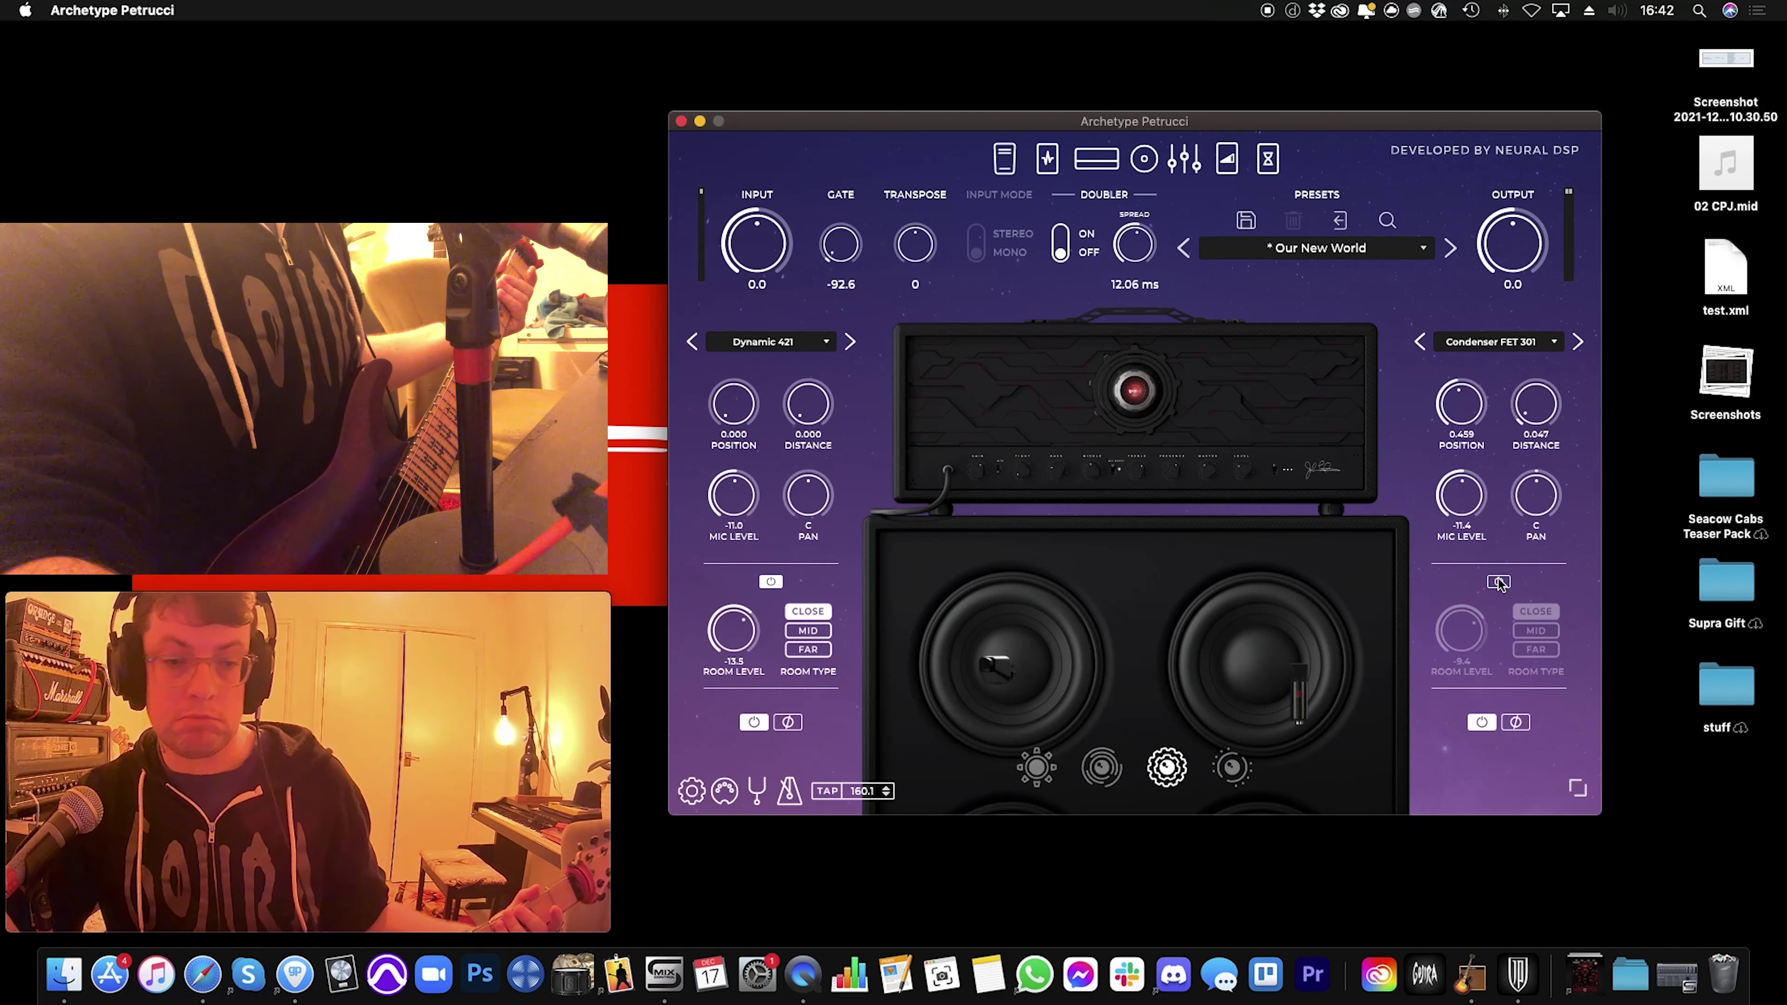
left_click(772, 584)
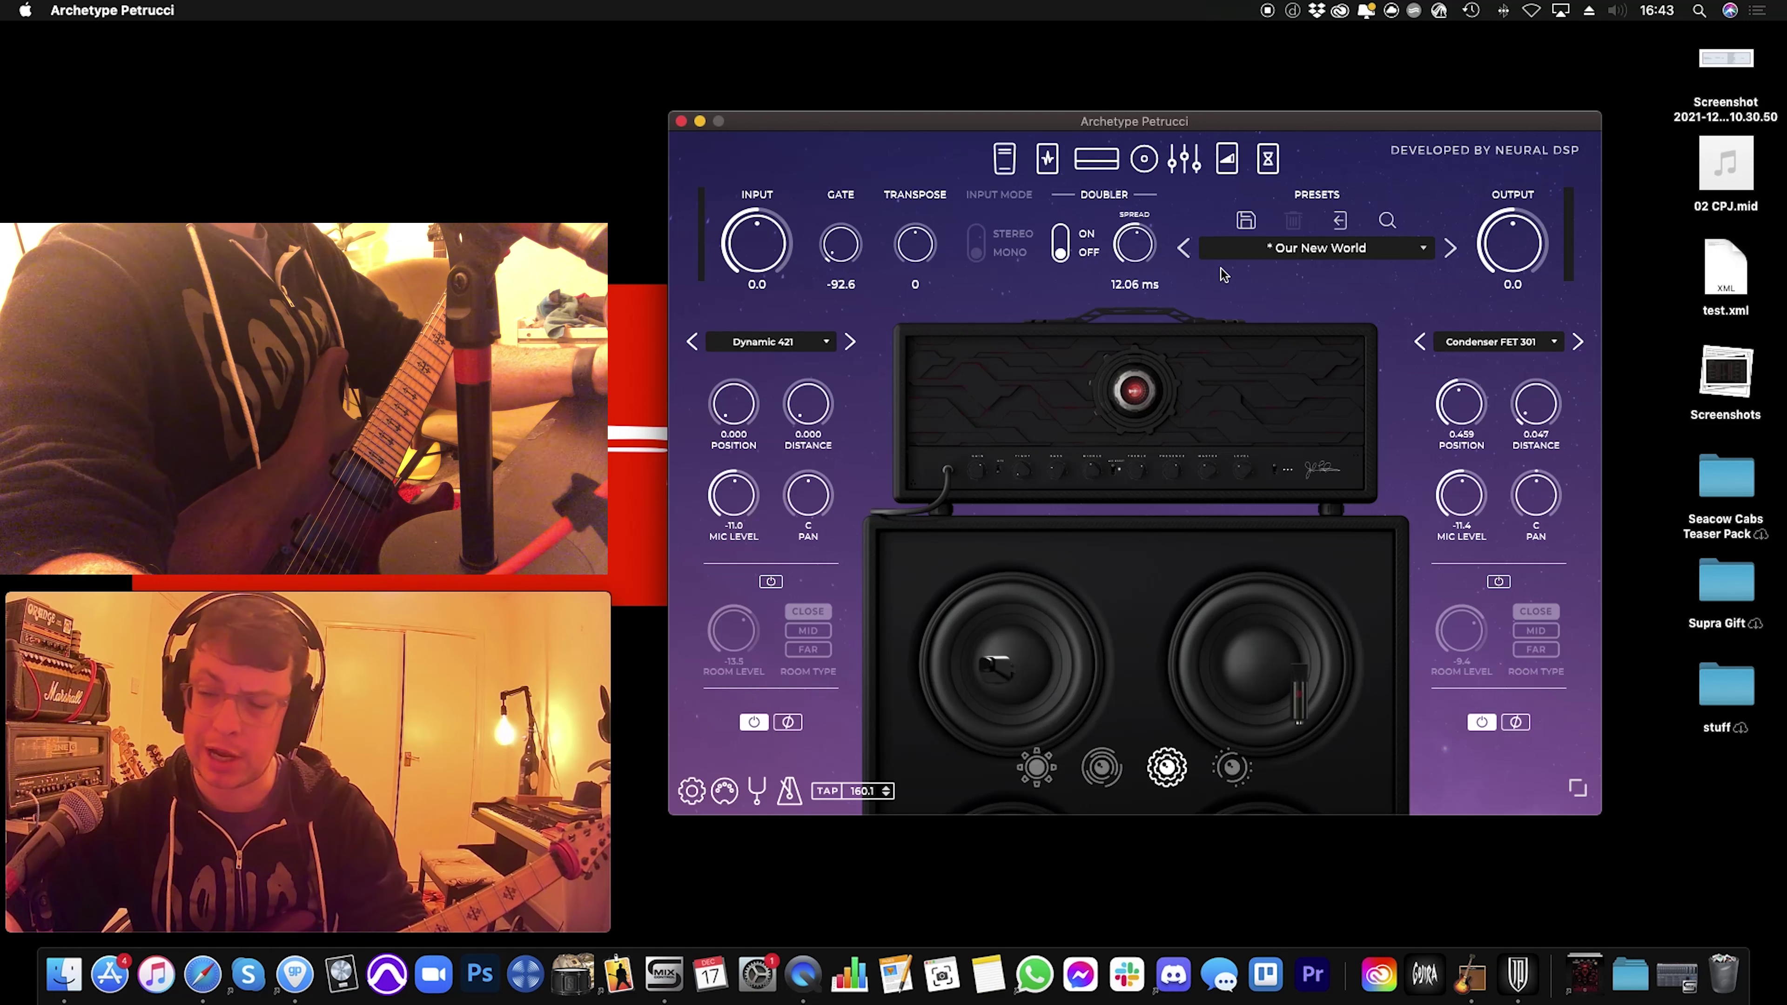
left_click(1113, 169)
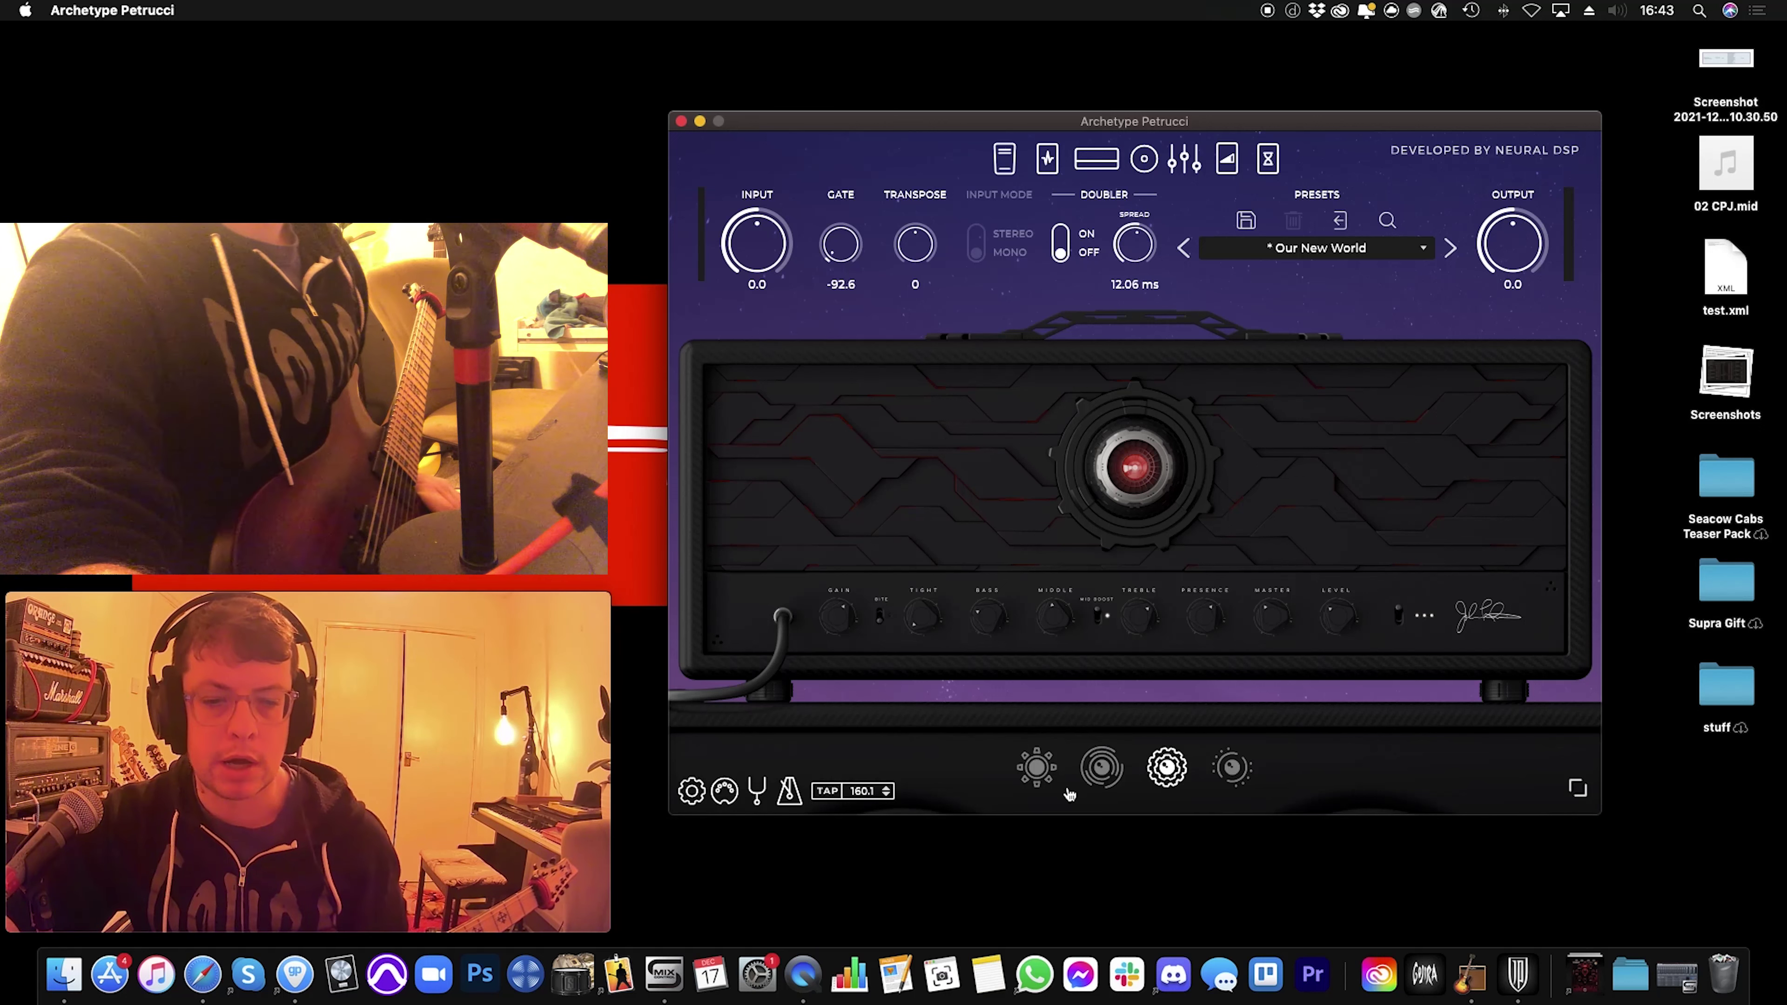
left_click(1044, 782)
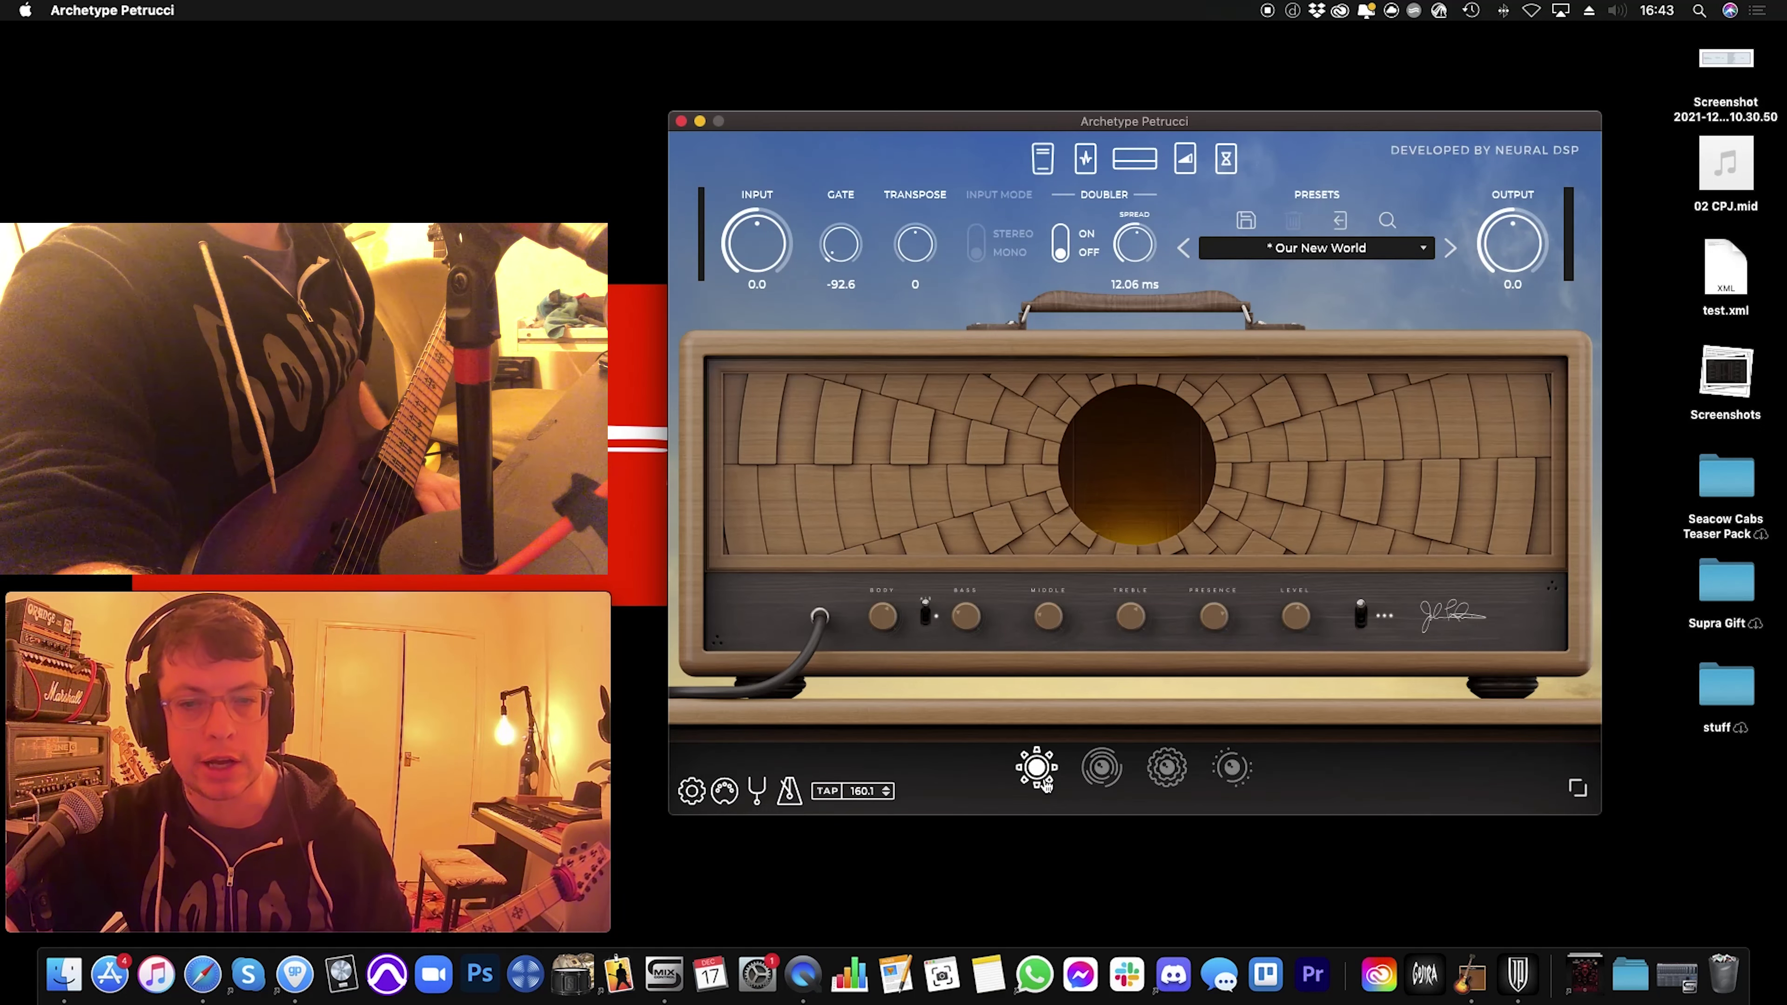
left_click(1110, 776)
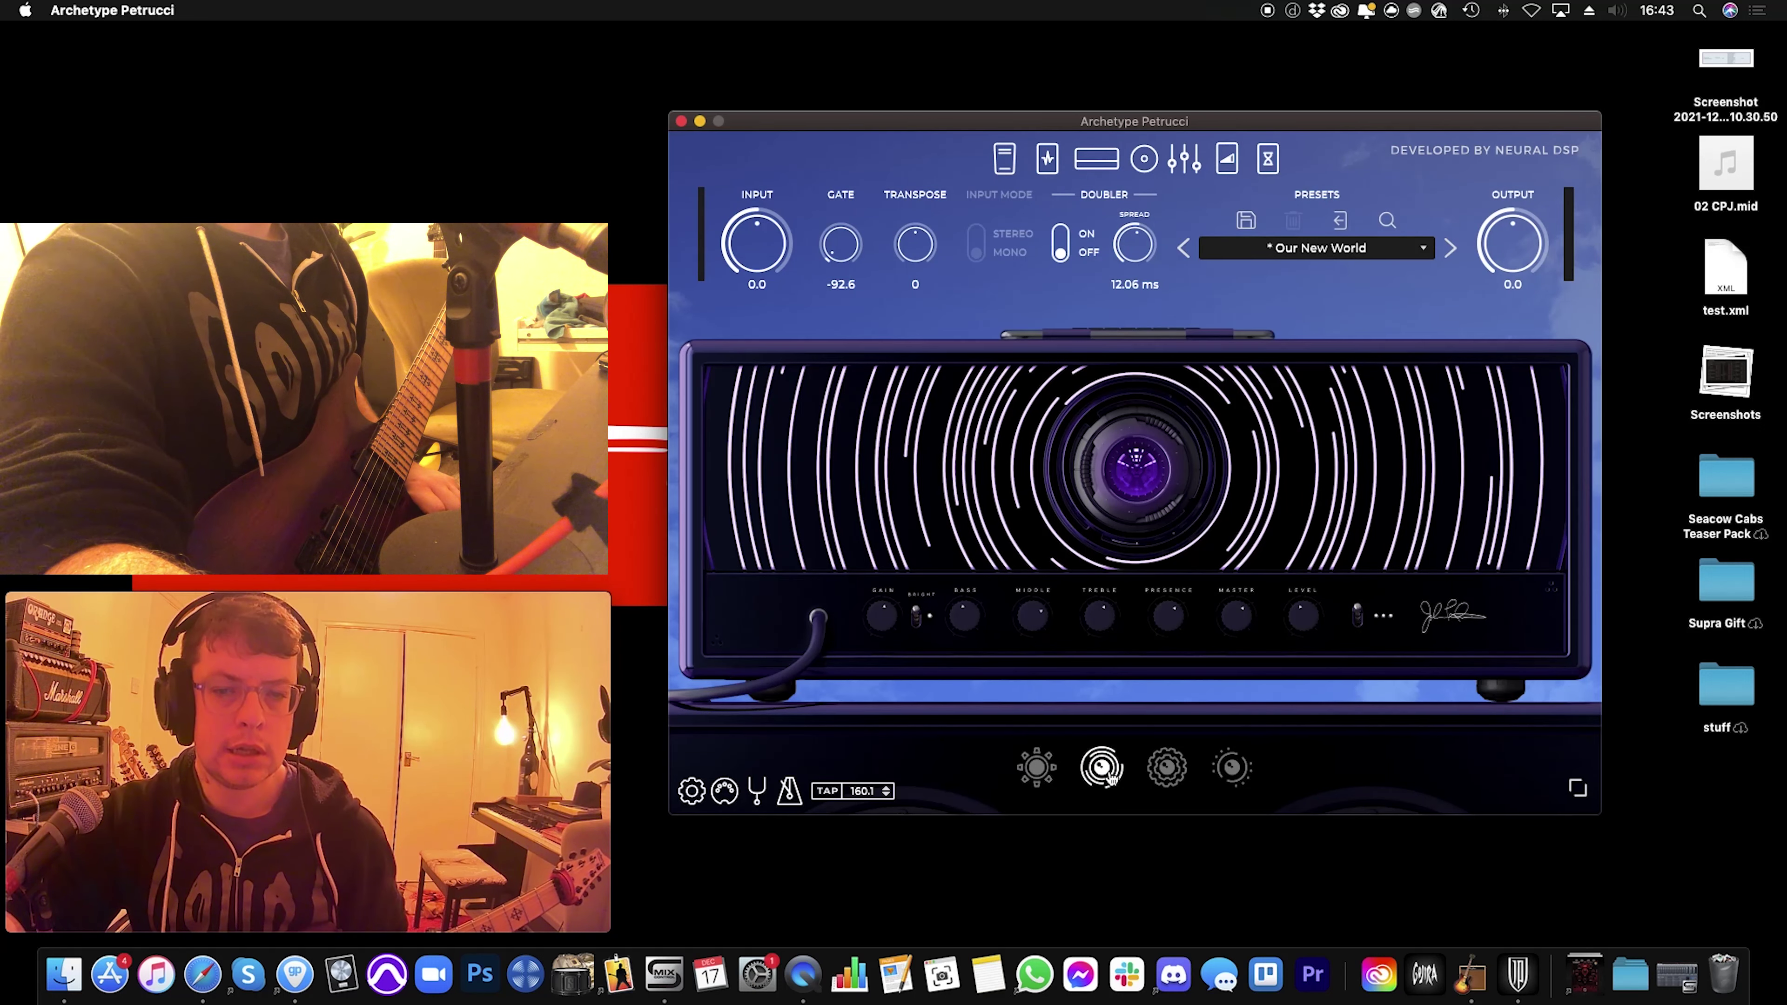
left_click(1168, 775)
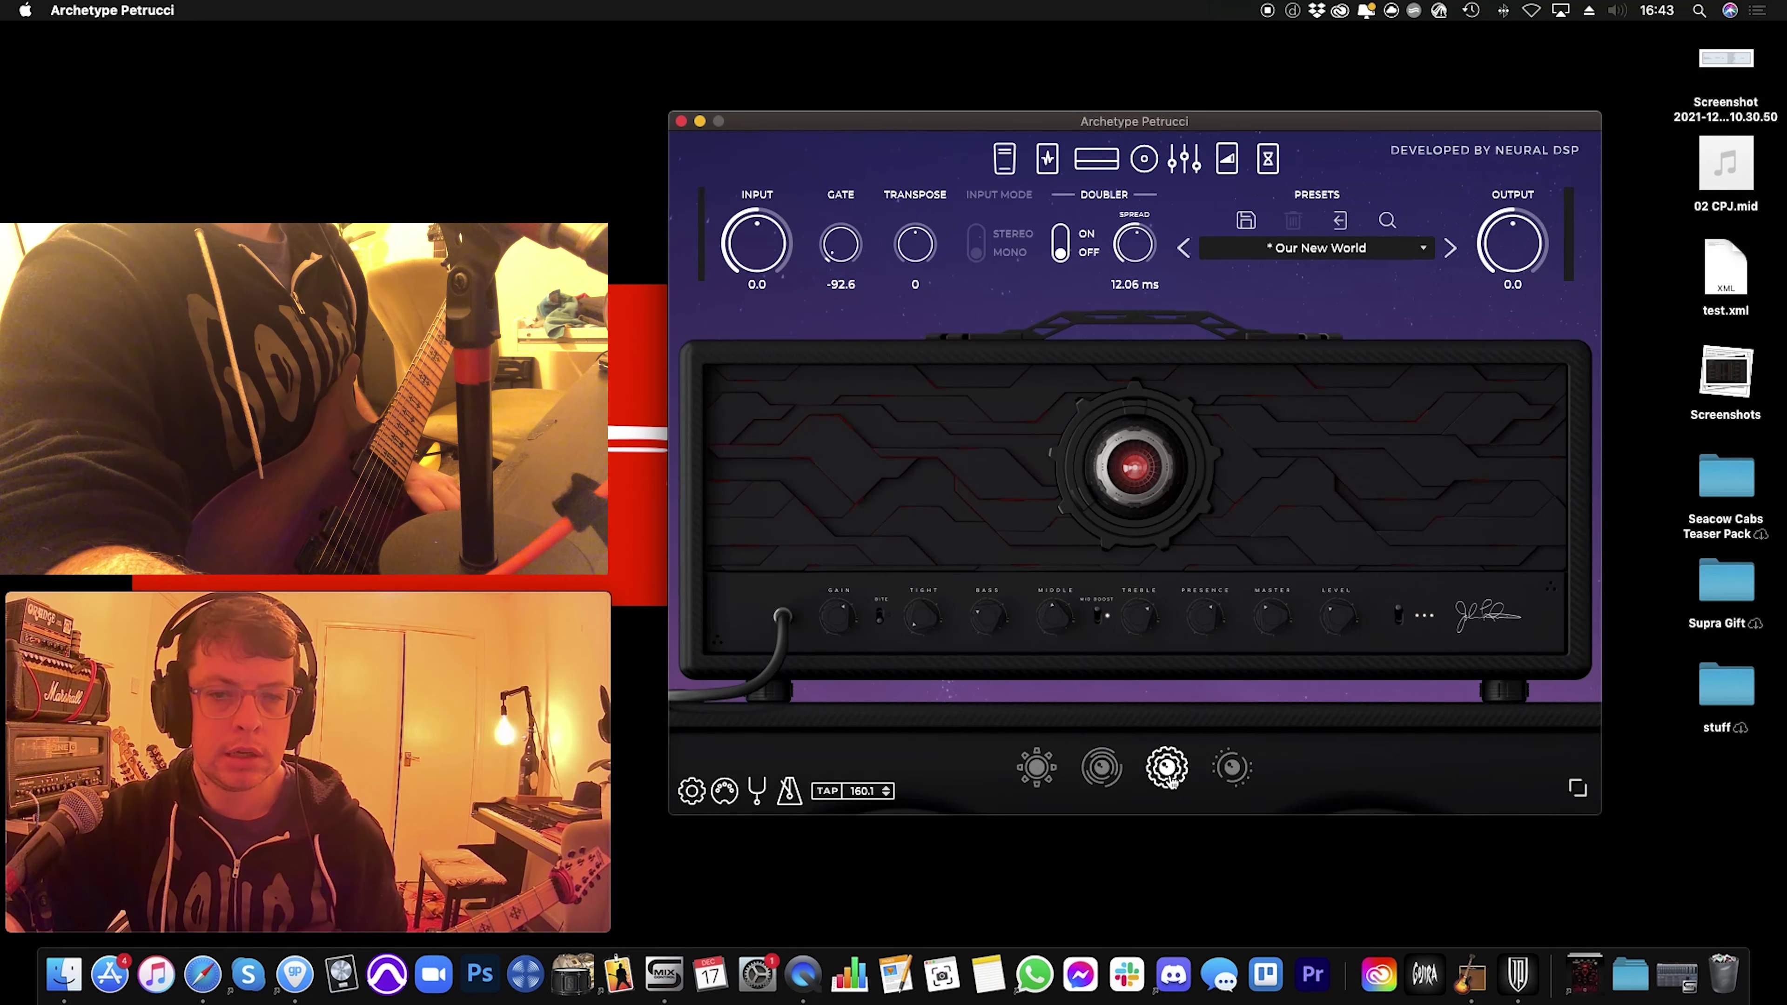
left_click(1233, 773)
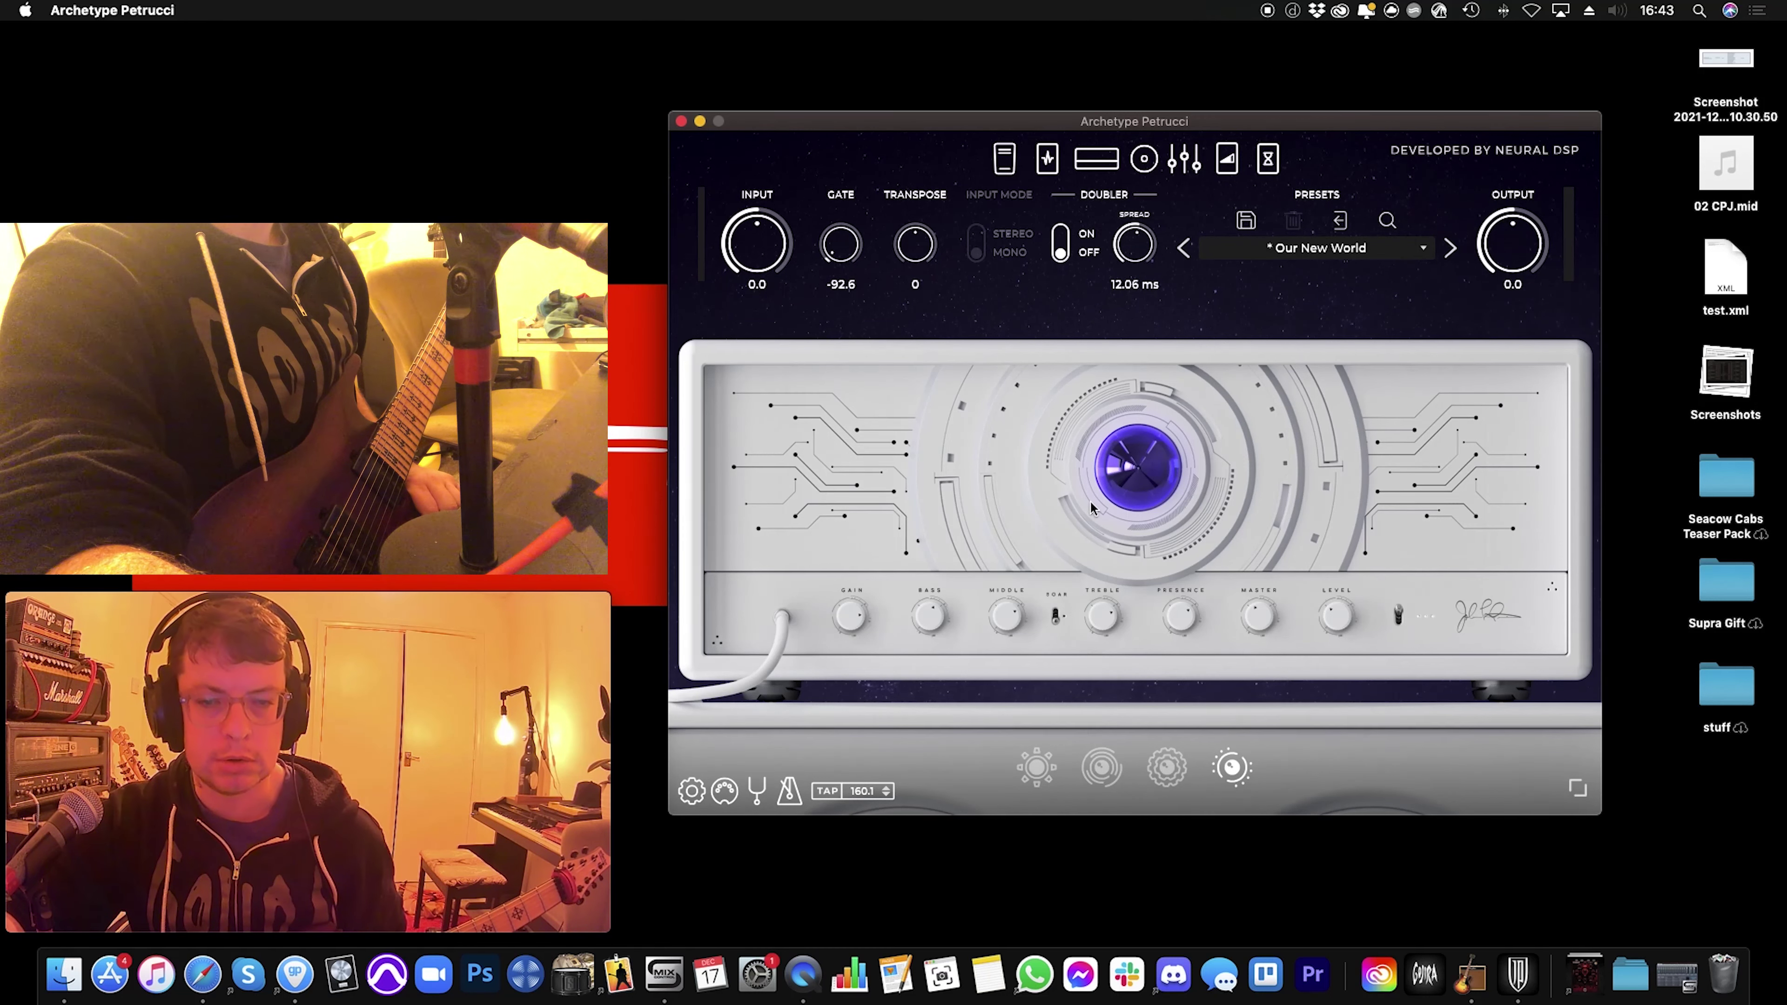
left_click(1168, 767)
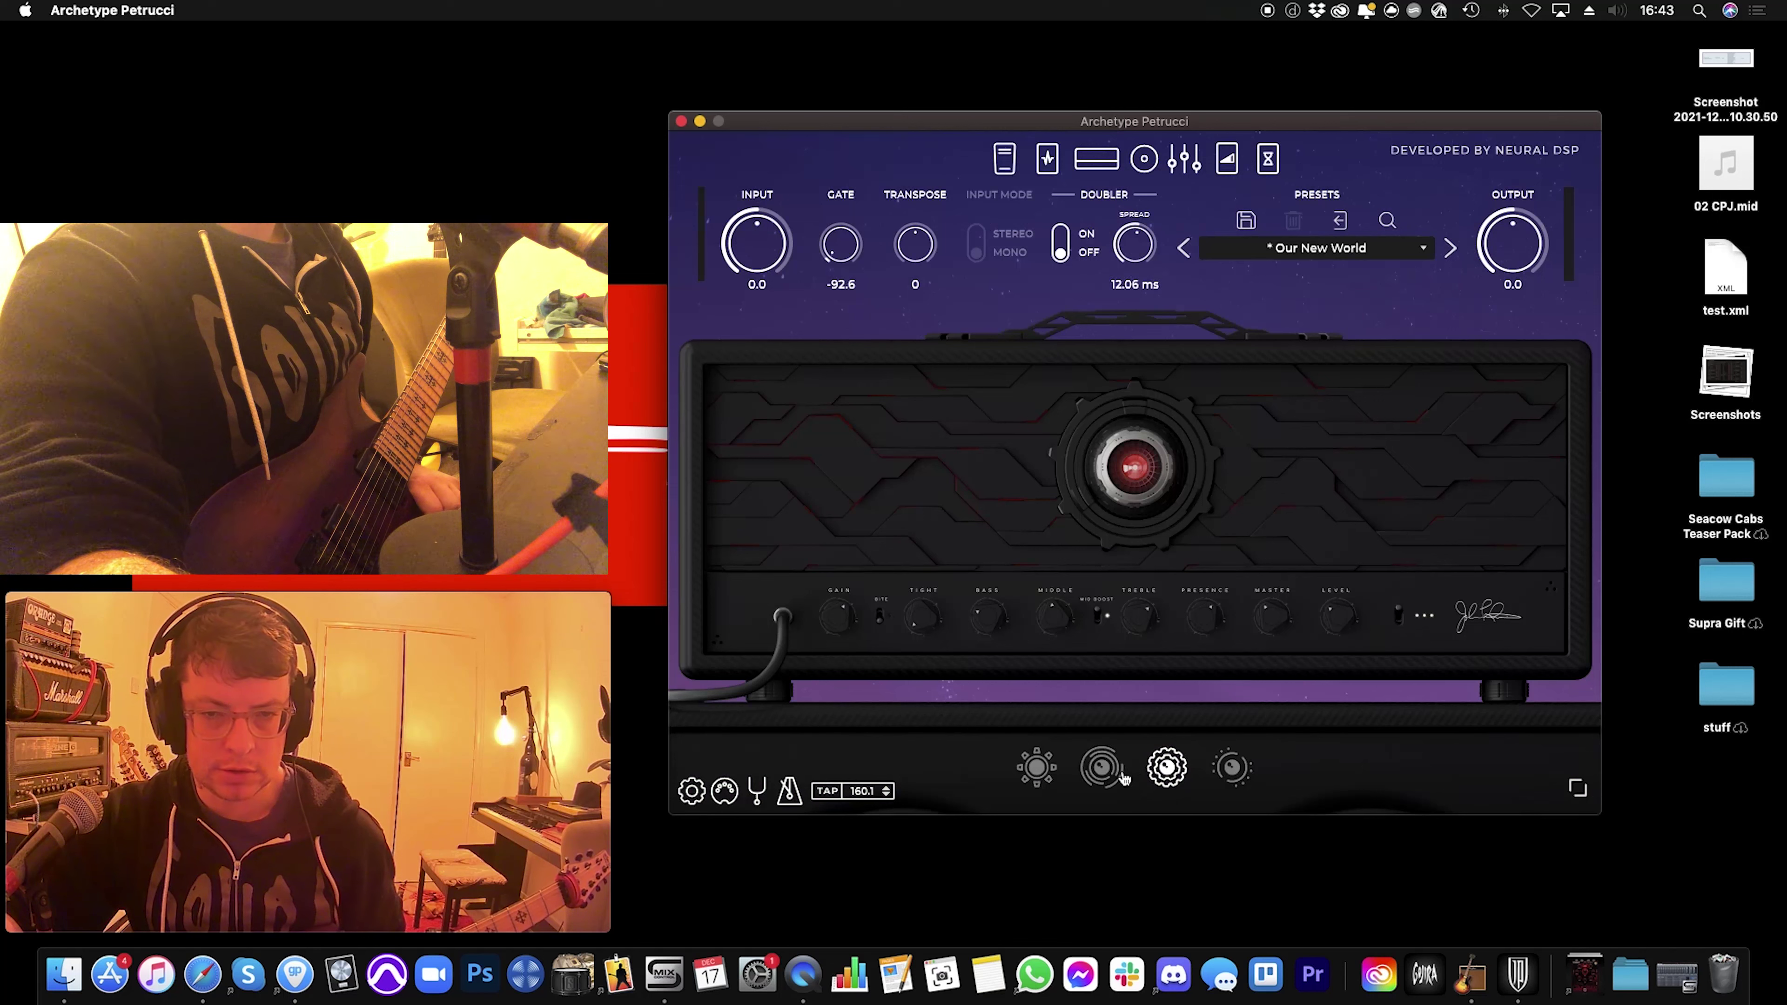
left_click(1104, 770)
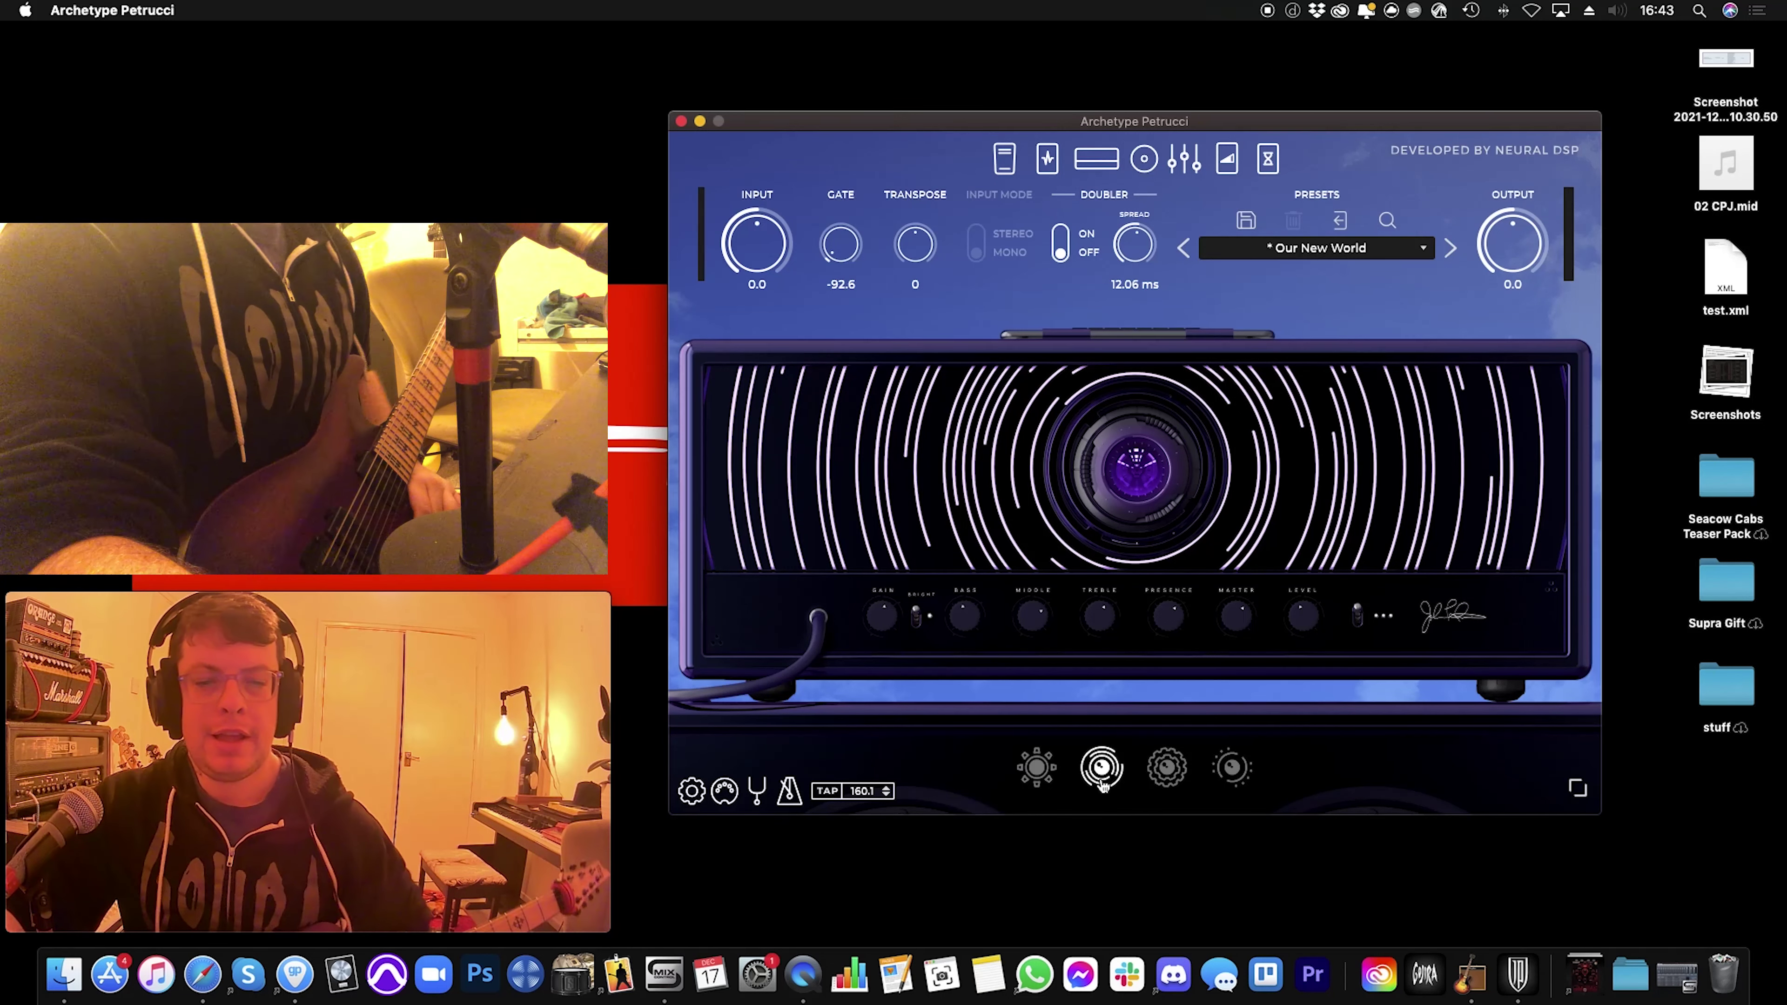
left_click(1049, 780)
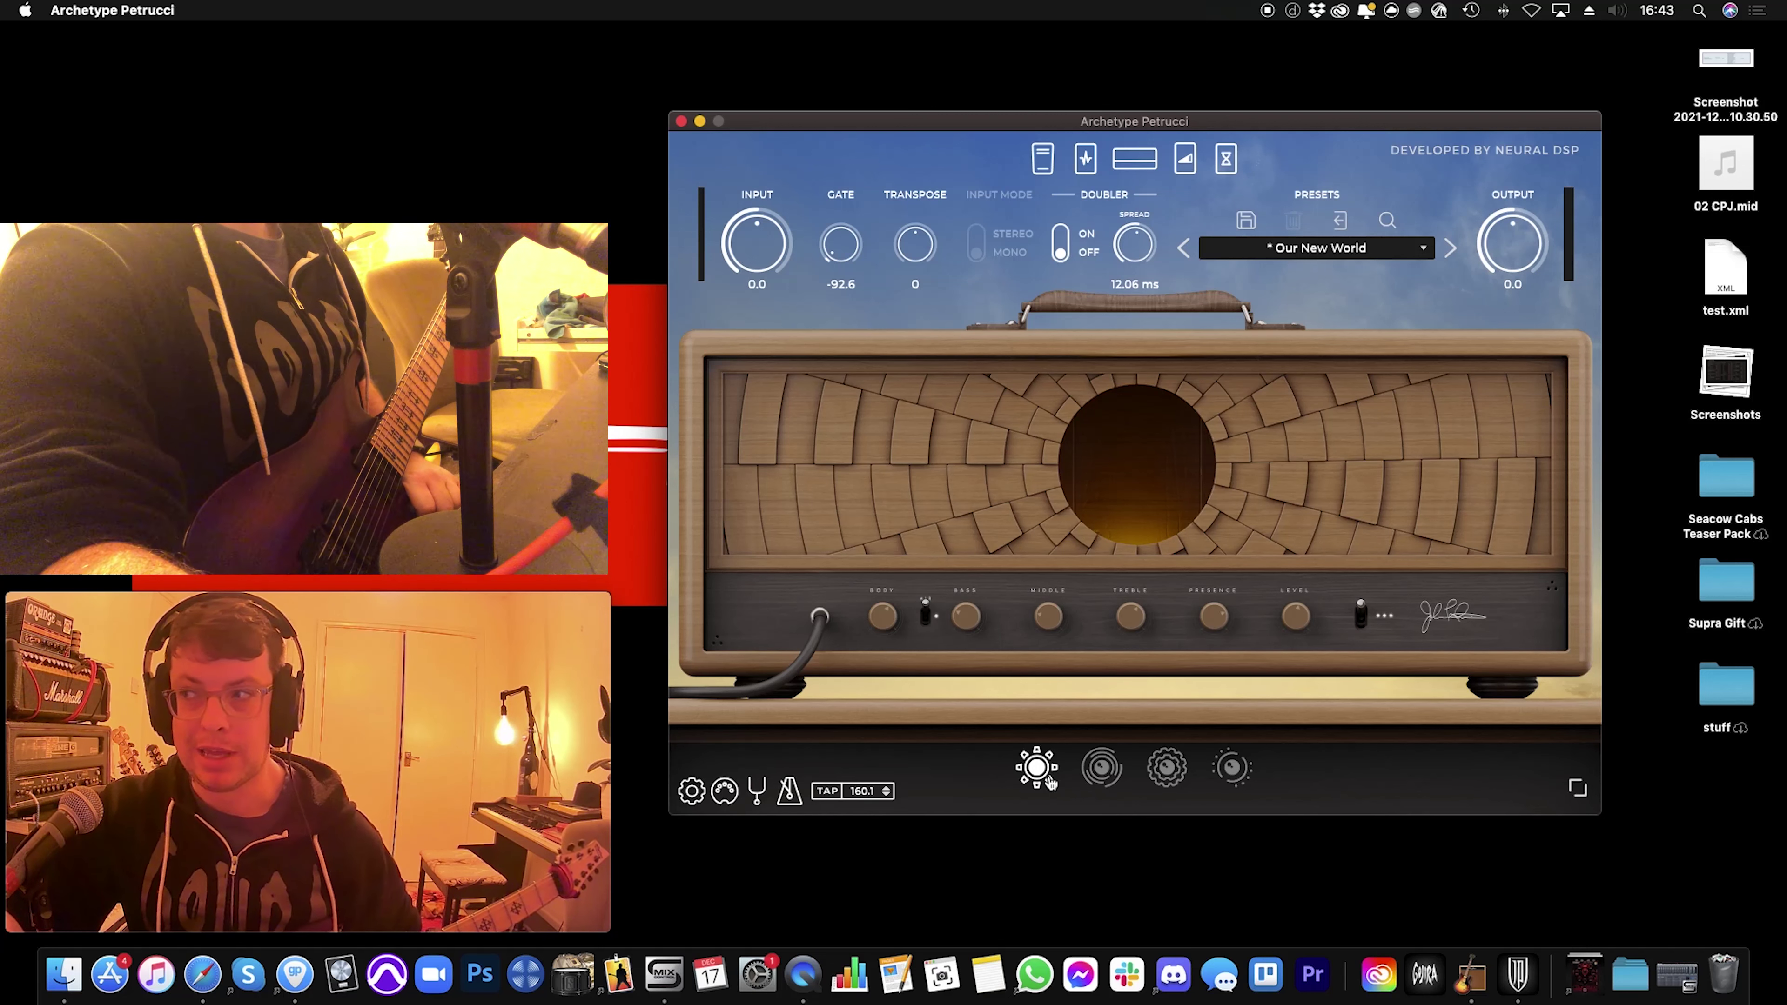
left_click(1101, 774)
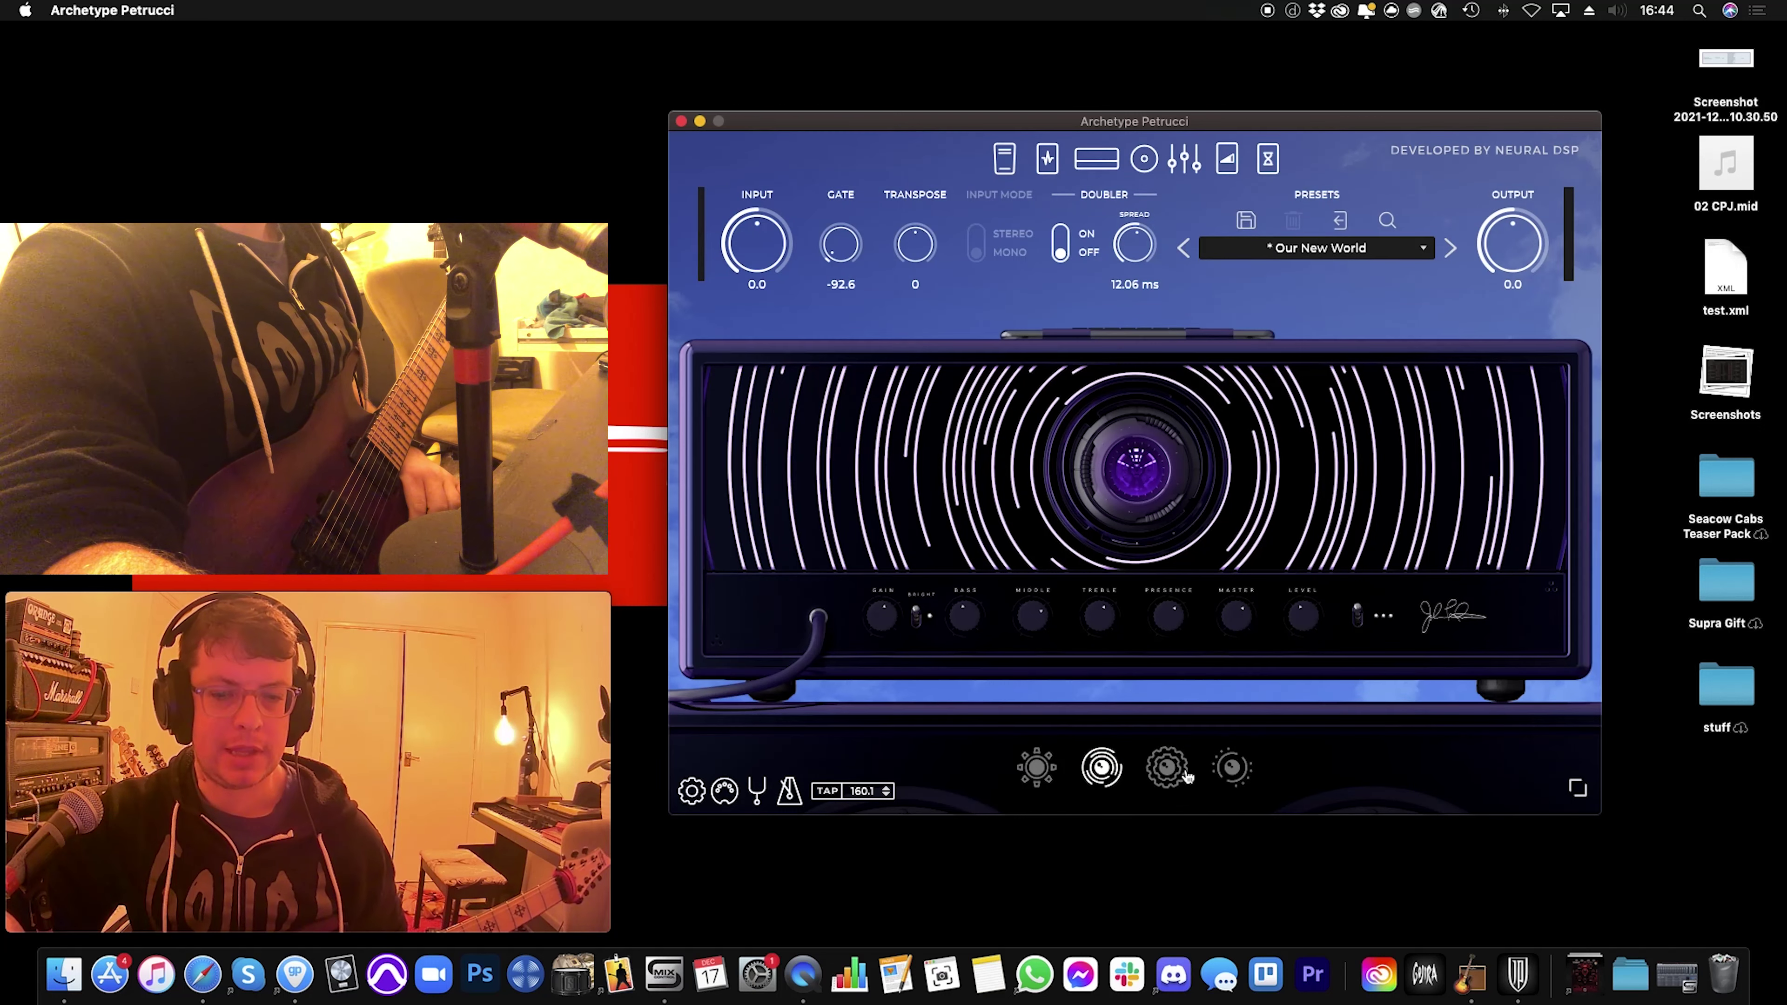
left_click(1166, 778)
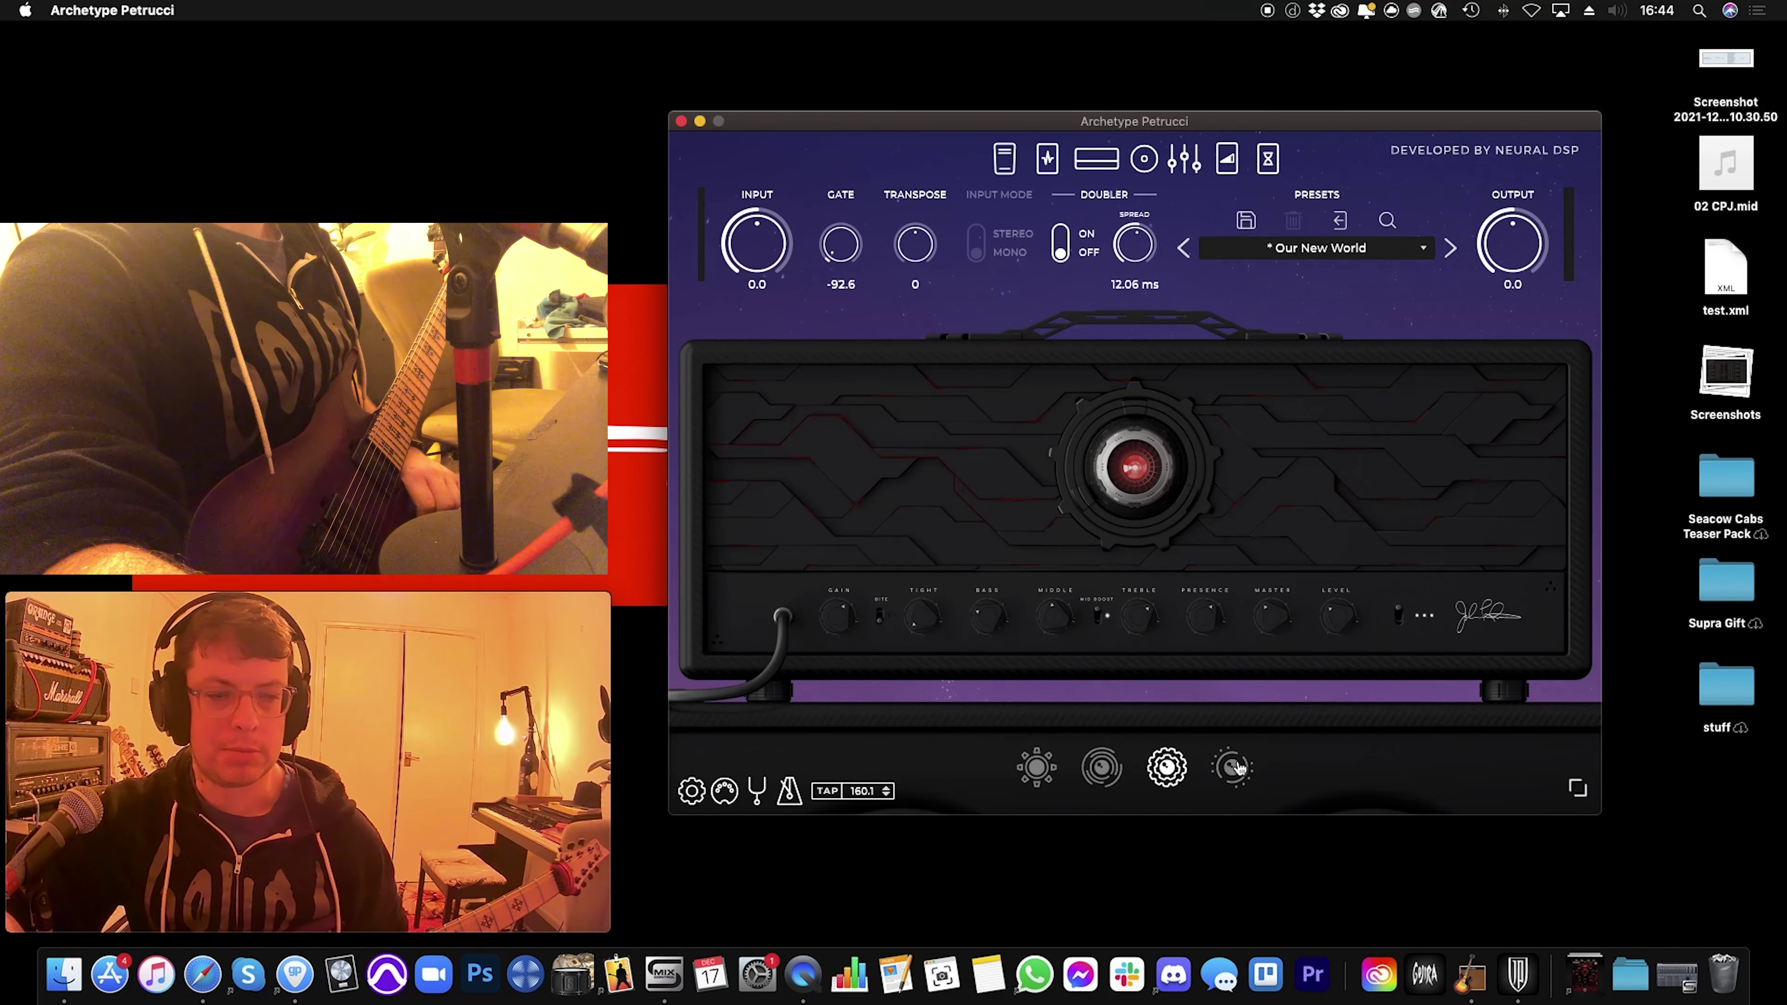